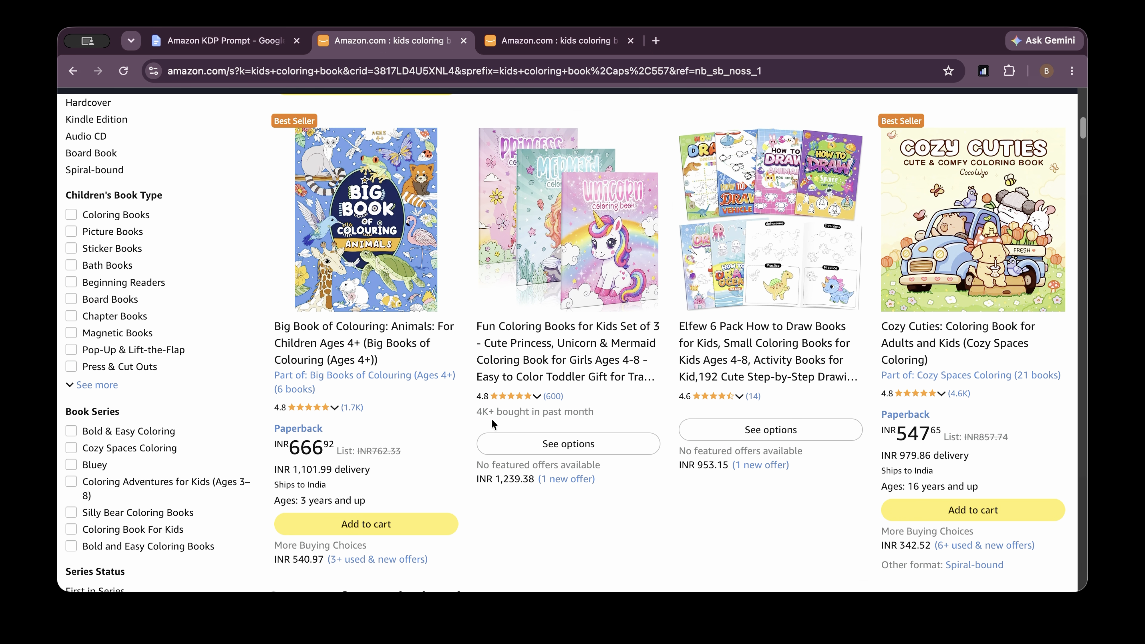
Browse the Amazon search results for "kids coloring book" and examine the best sellers' covers, ratings and prices.
scroll(566, 435, "down", 10)
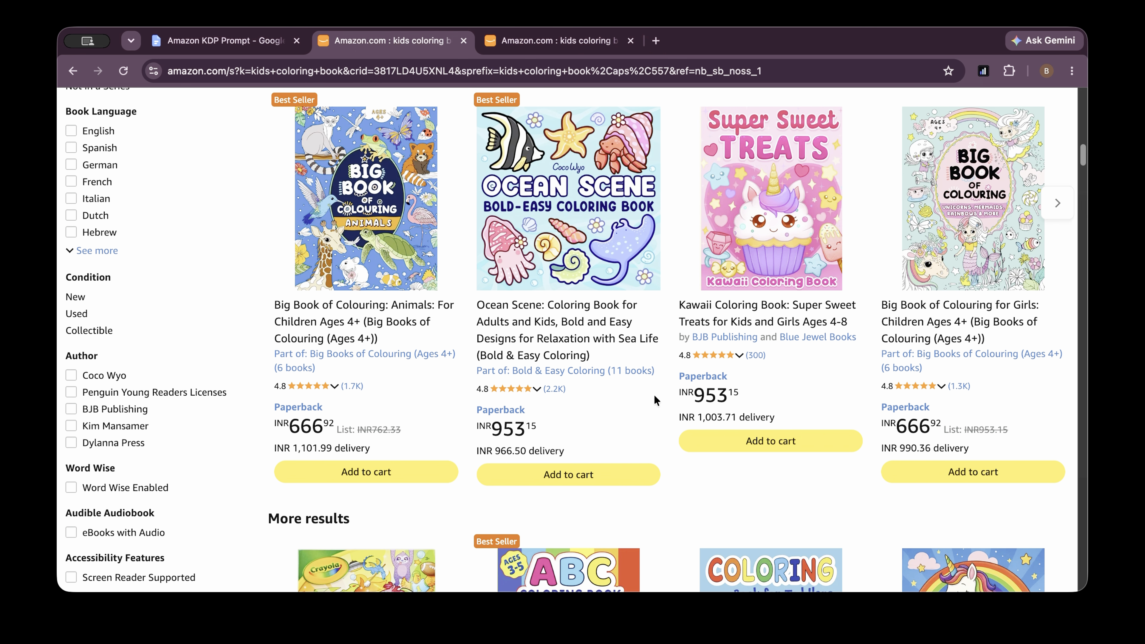
scroll(415, 390, "down", 2)
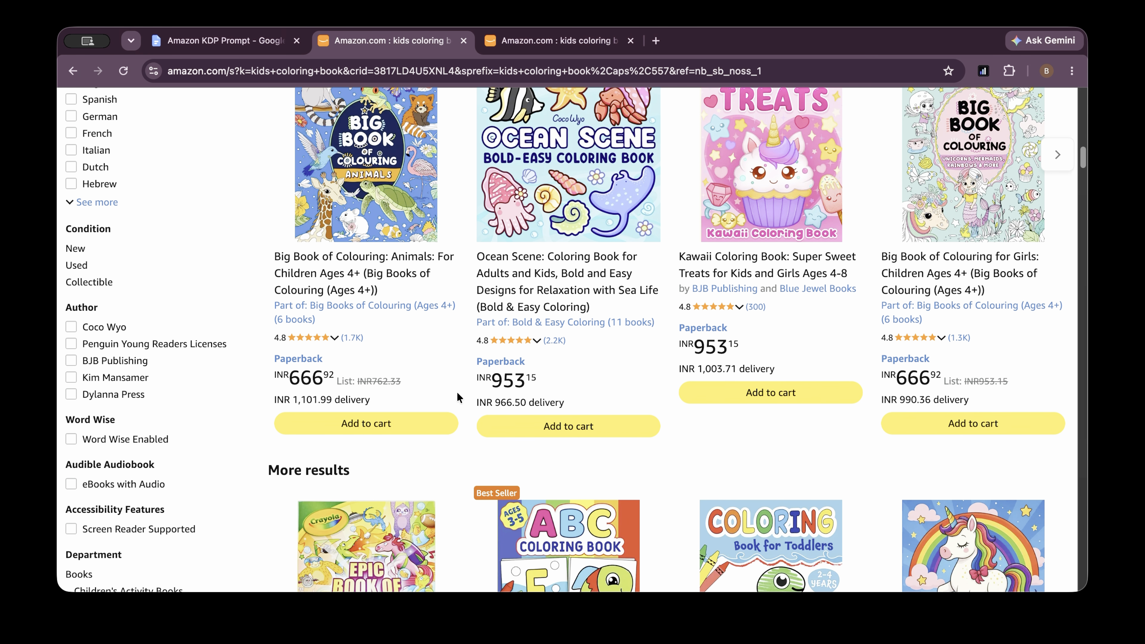
scroll(799, 430, "up", 1)
scroll(798, 438, "up", 1)
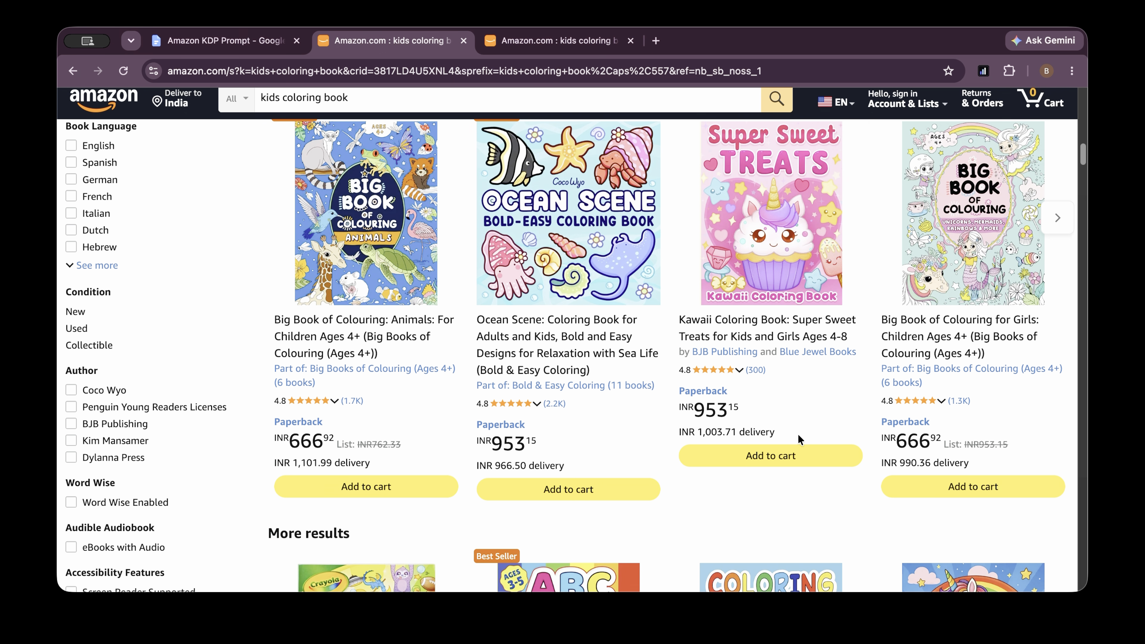
scroll(798, 433, "up", 10)
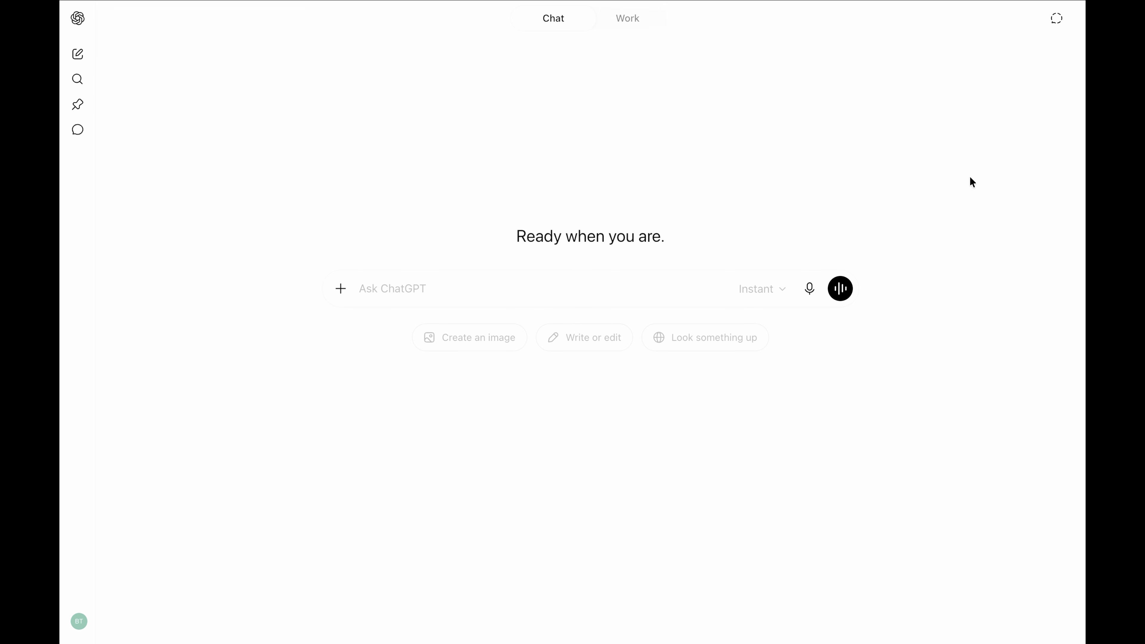
Copy the Prompt 1 text for generating the animal list from the Amazon KDP Prompt document and submit it in ChatGPT.
left_click(225, 19)
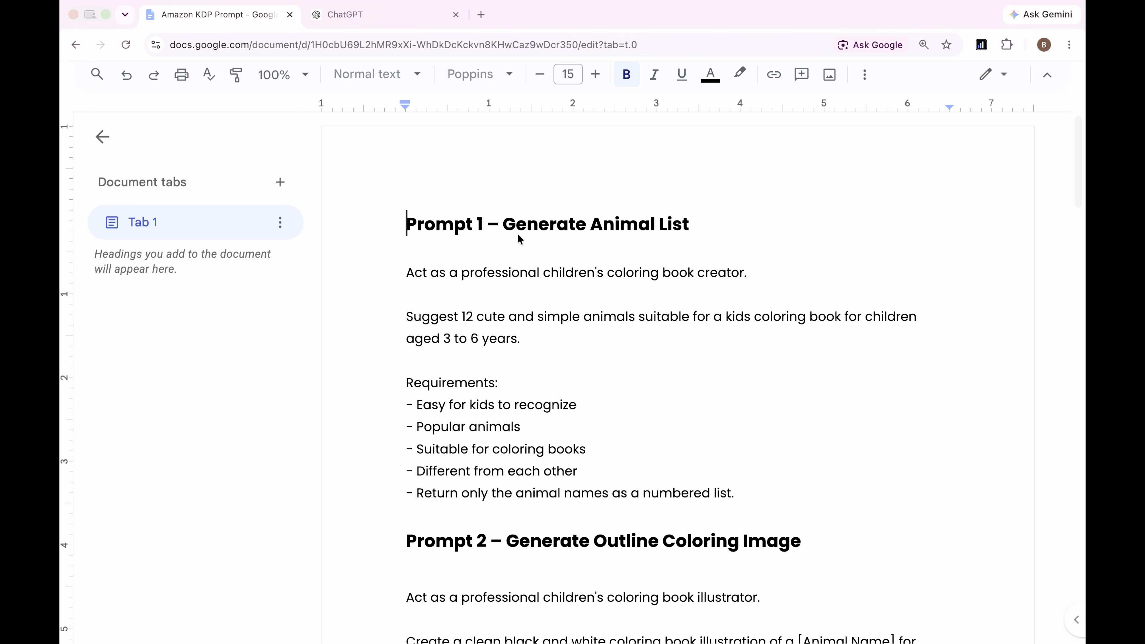
left_click_drag(391, 272, 734, 493)
right_click(563, 316)
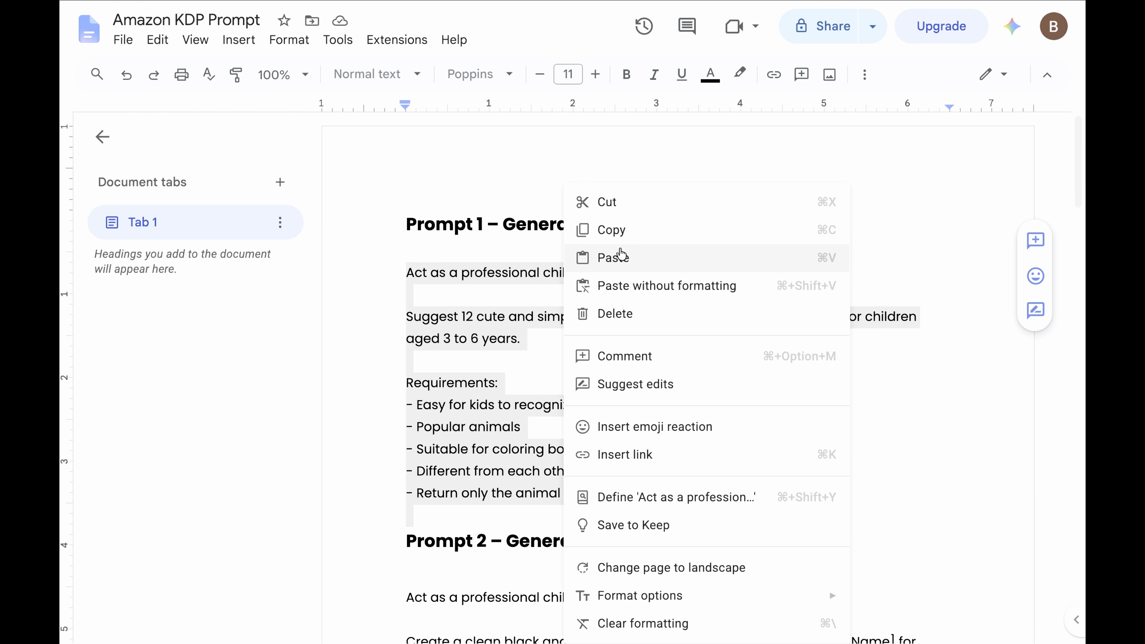
left_click(628, 232)
left_click(369, 14)
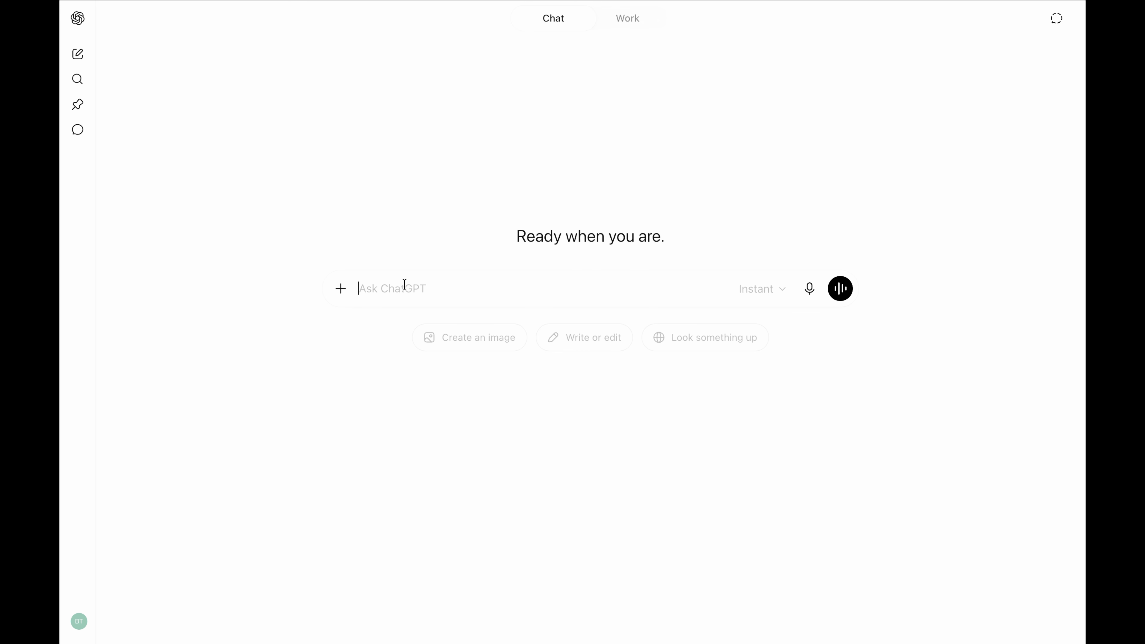
key("ctrl+v")
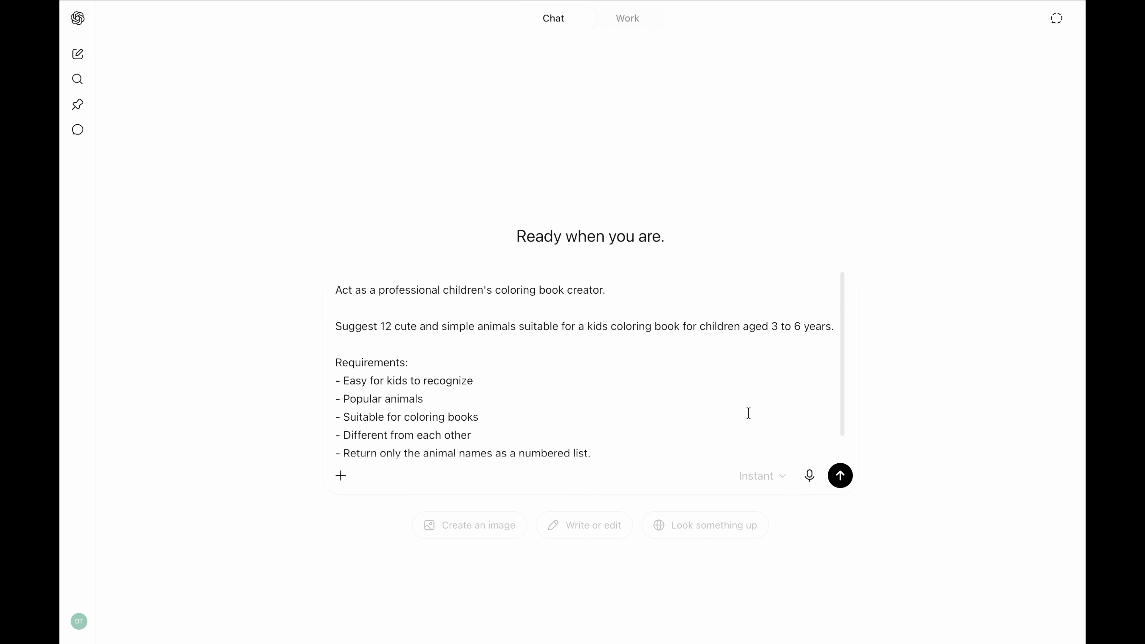
left_click(839, 476)
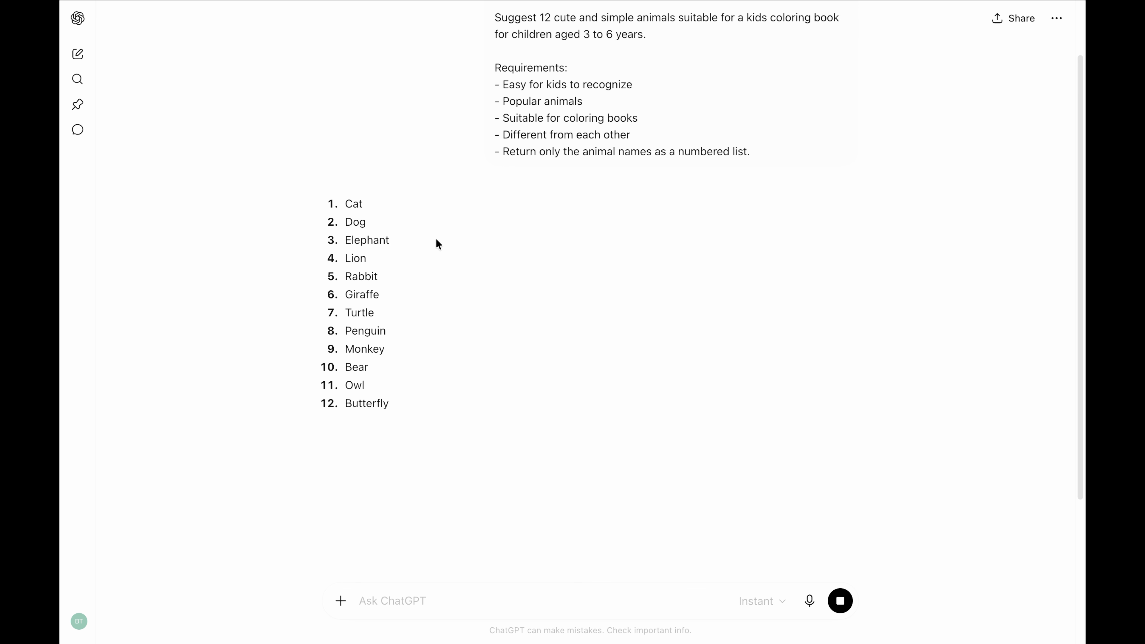
Copy the Prompt 2 outline coloring image text from the document and submit it in ChatGPT with Cat as the animal name.
mouse_move(135, 15)
left_click(212, 18)
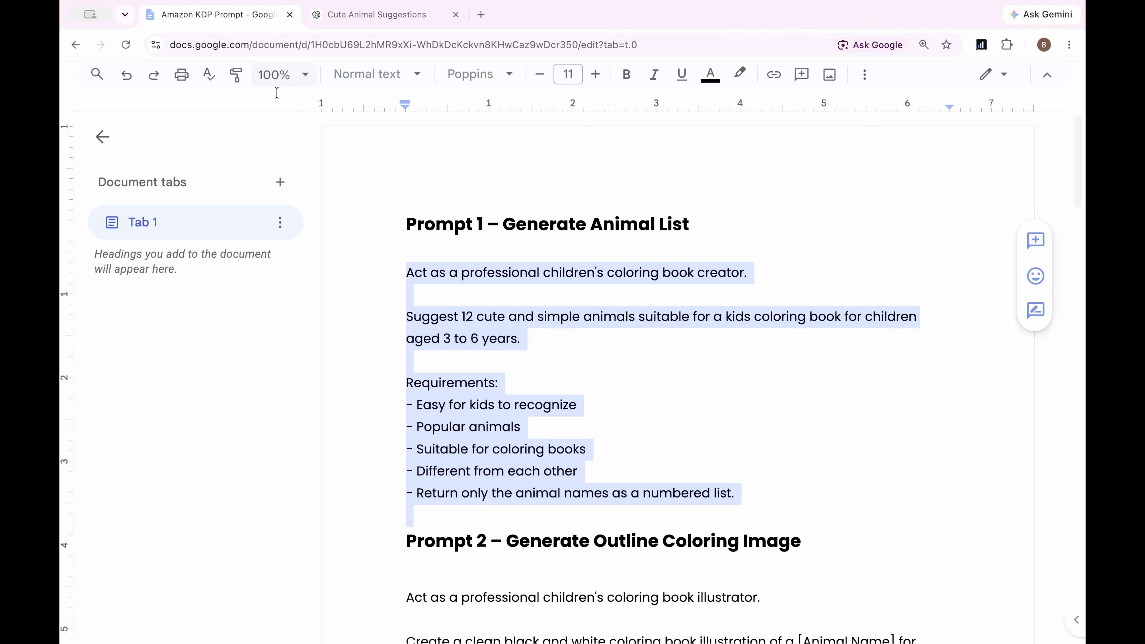
scroll(540, 361, "down", 6)
left_click_drag(374, 322, 519, 355)
scroll(467, 406, "down", 15)
right_click(523, 316)
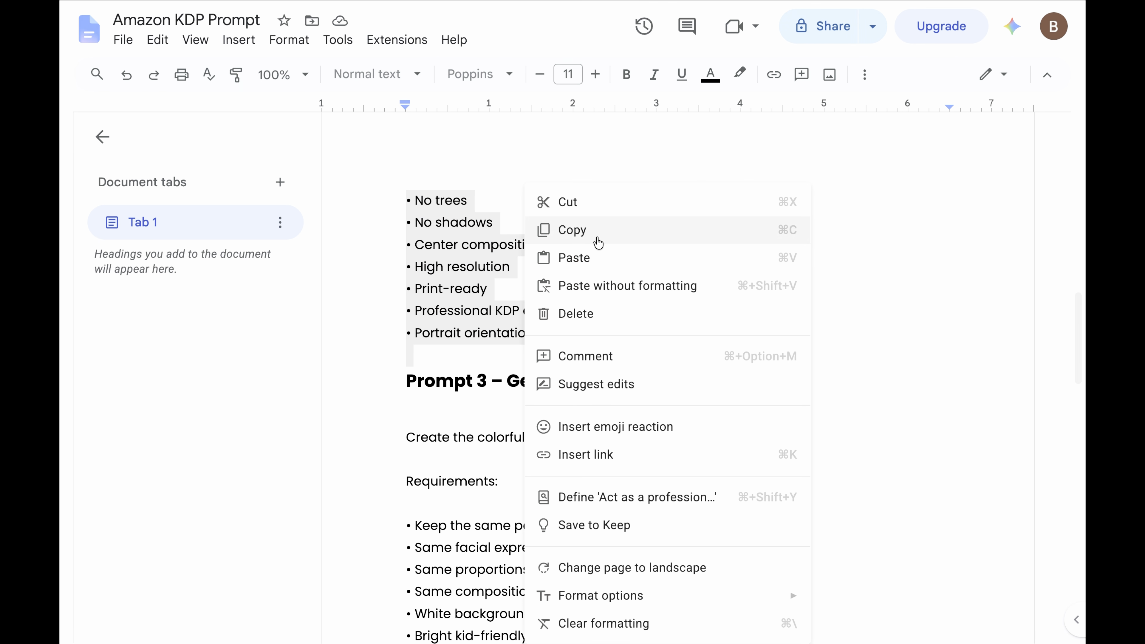
left_click(593, 230)
left_click(383, 15)
key("super+v")
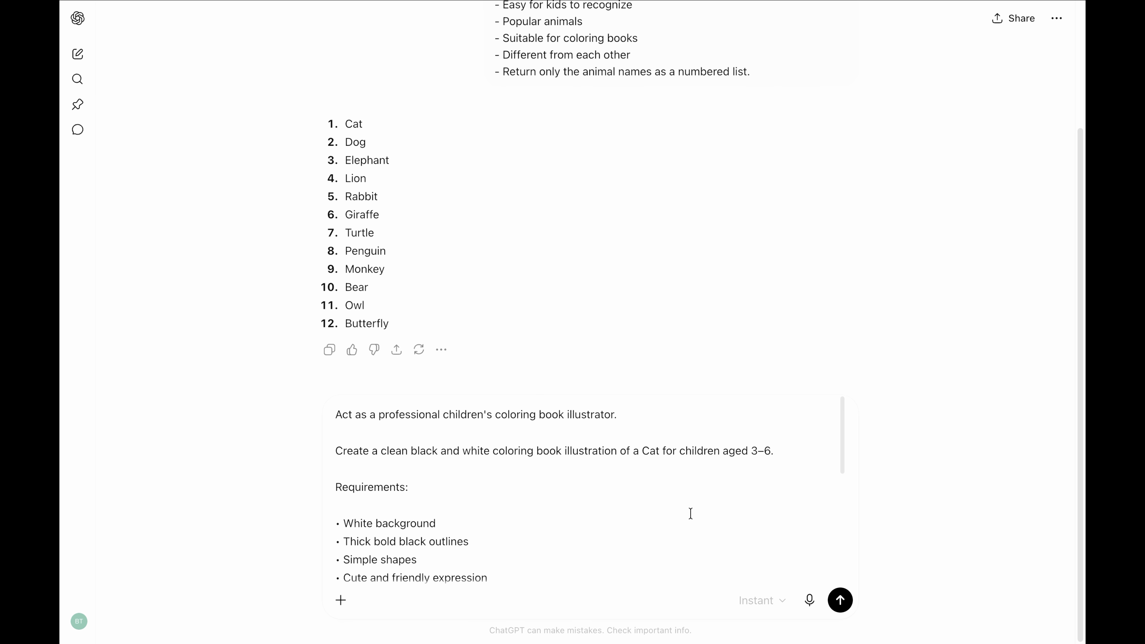
left_click(838, 602)
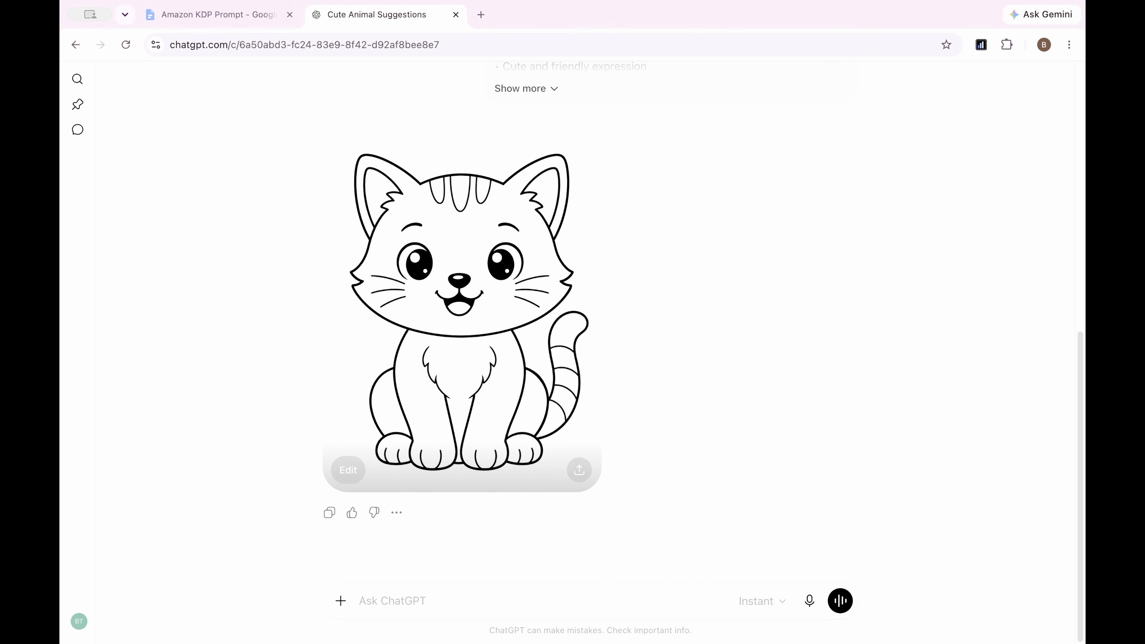
Copy the Prompt 3 color version text, from "Create the colorful version" to "No background", and submit it in the same ChatGPT chat.
left_click(220, 15)
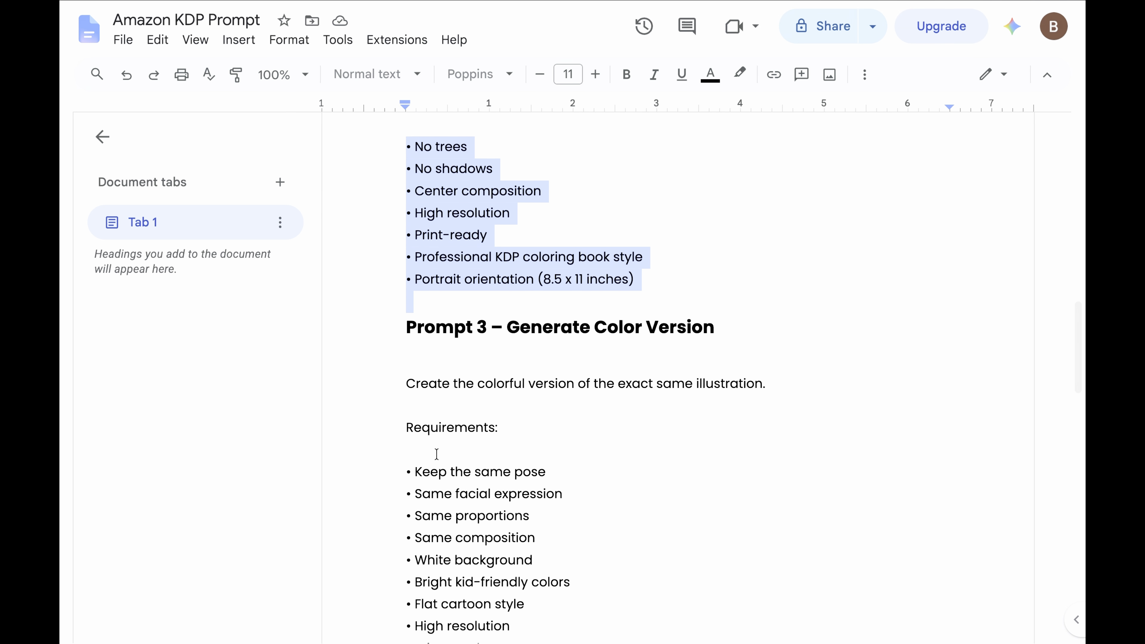
scroll(439, 429, "down", 2)
left_click(461, 365)
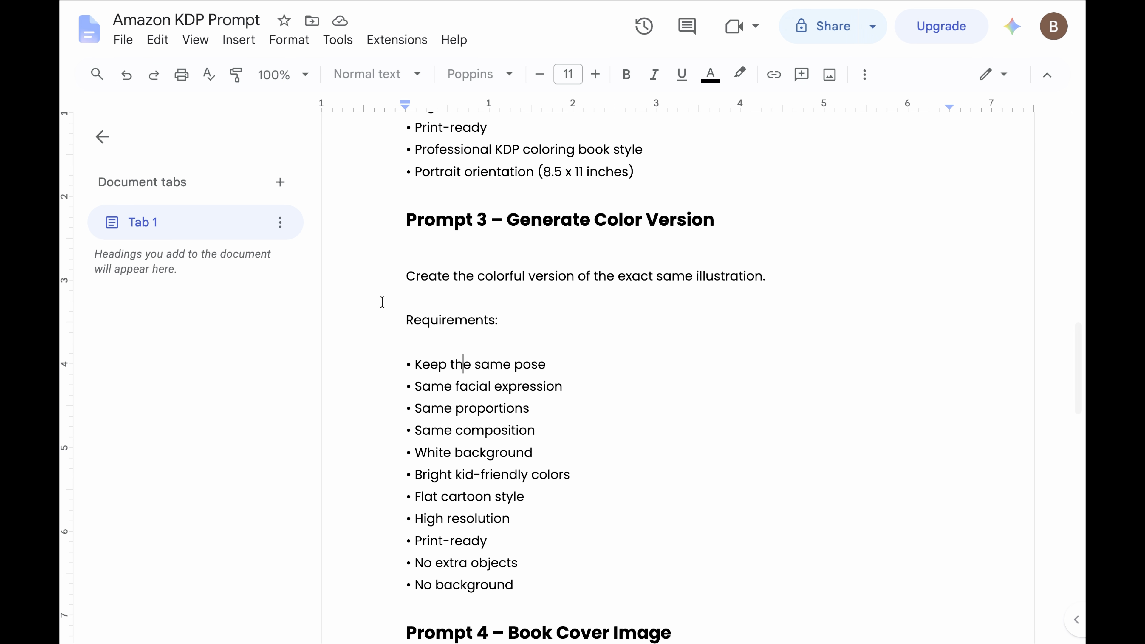
left_click(382, 277)
left_click_drag(382, 276, 551, 536)
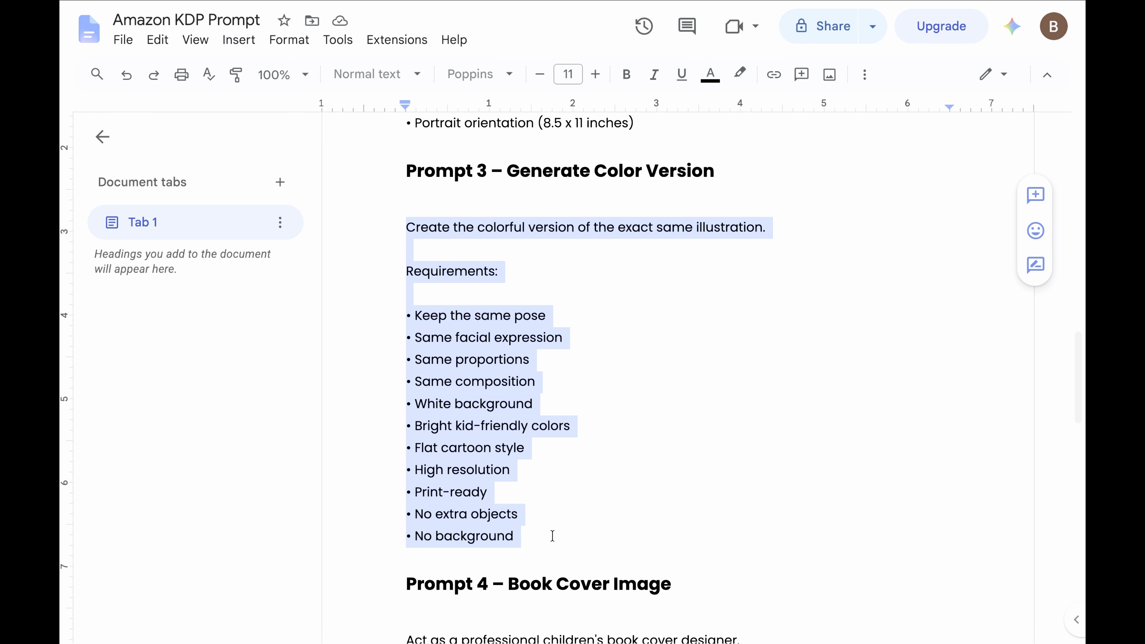
right_click(461, 478)
left_click(518, 67)
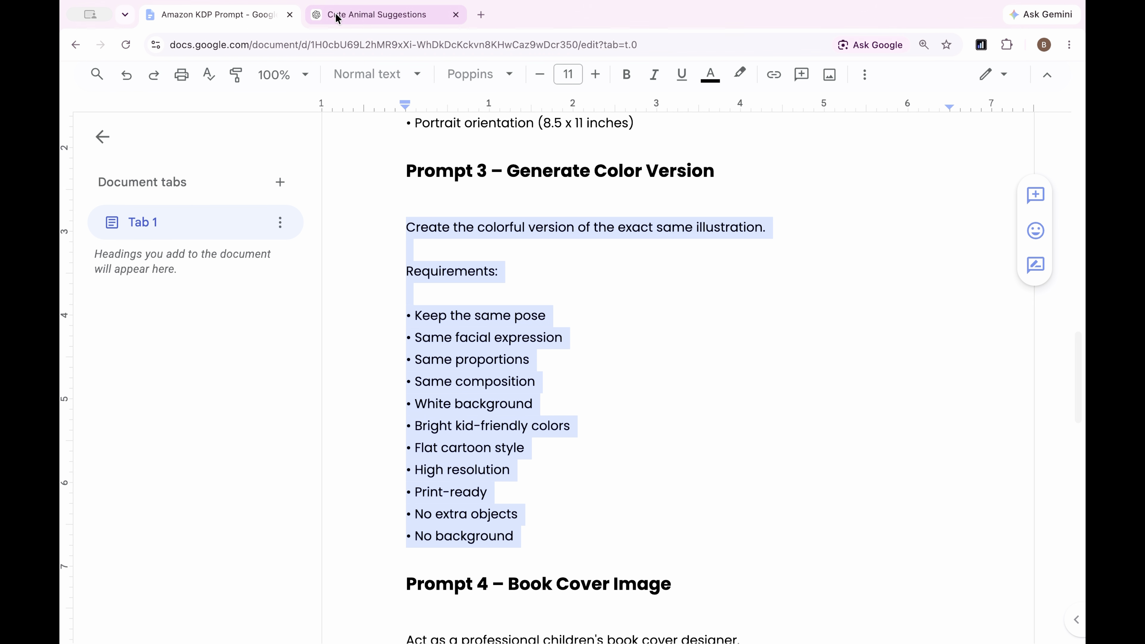
left_click(356, 15)
left_click(380, 606)
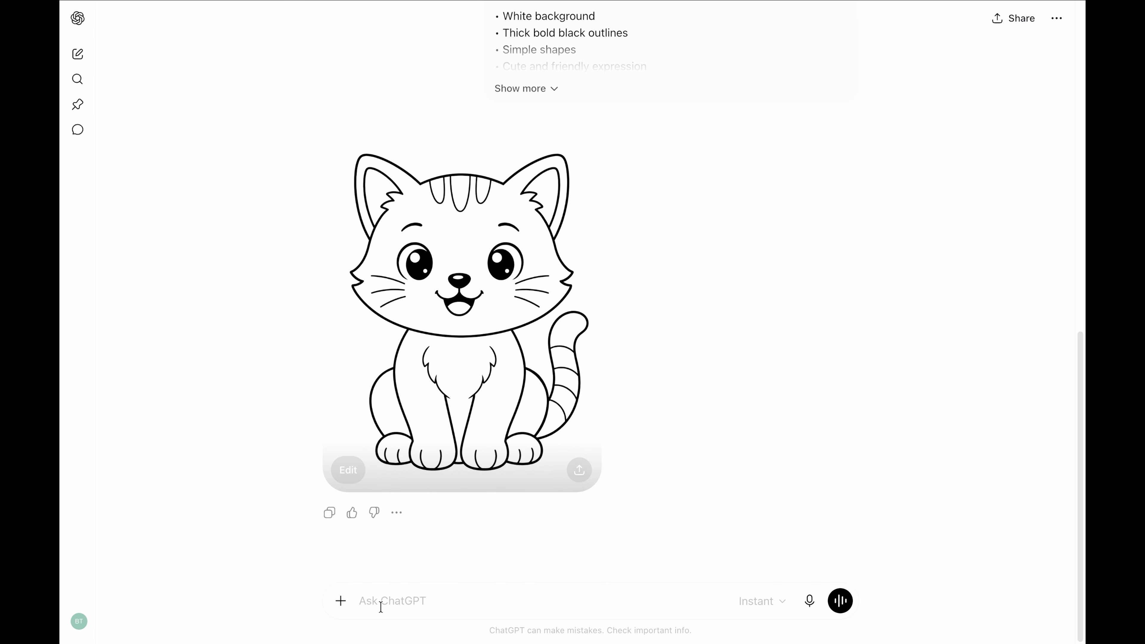
key("super+v")
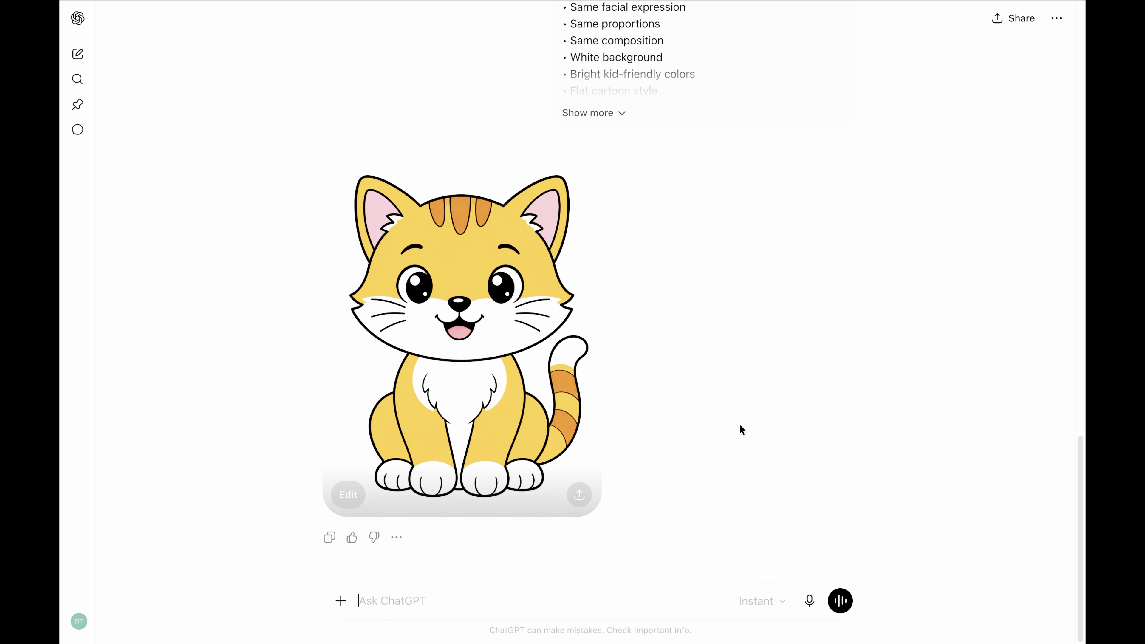
Review the animal list in the chat and compare the outline cat illustration with its color version.
scroll(739, 427, "up", 15)
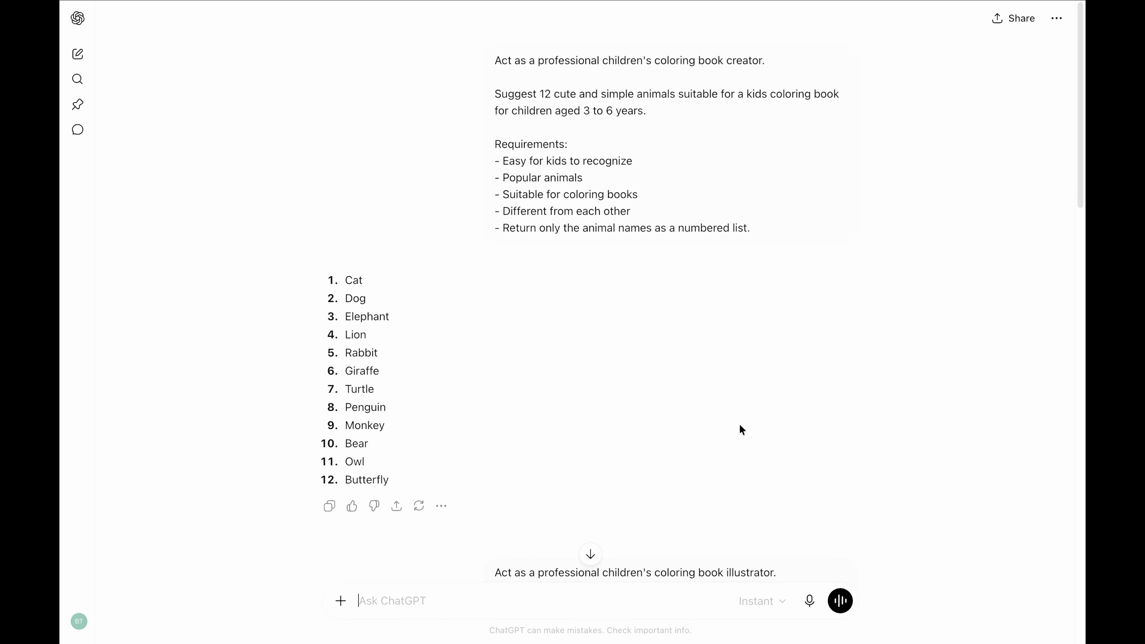
scroll(741, 430, "down", 20)
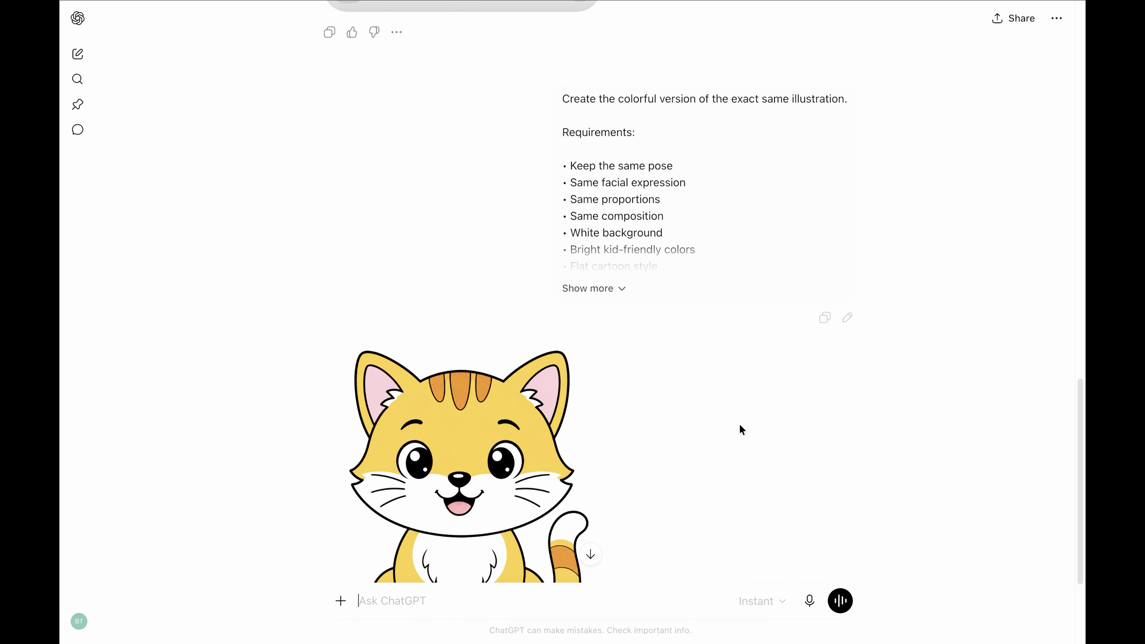
scroll(741, 429, "down", 5)
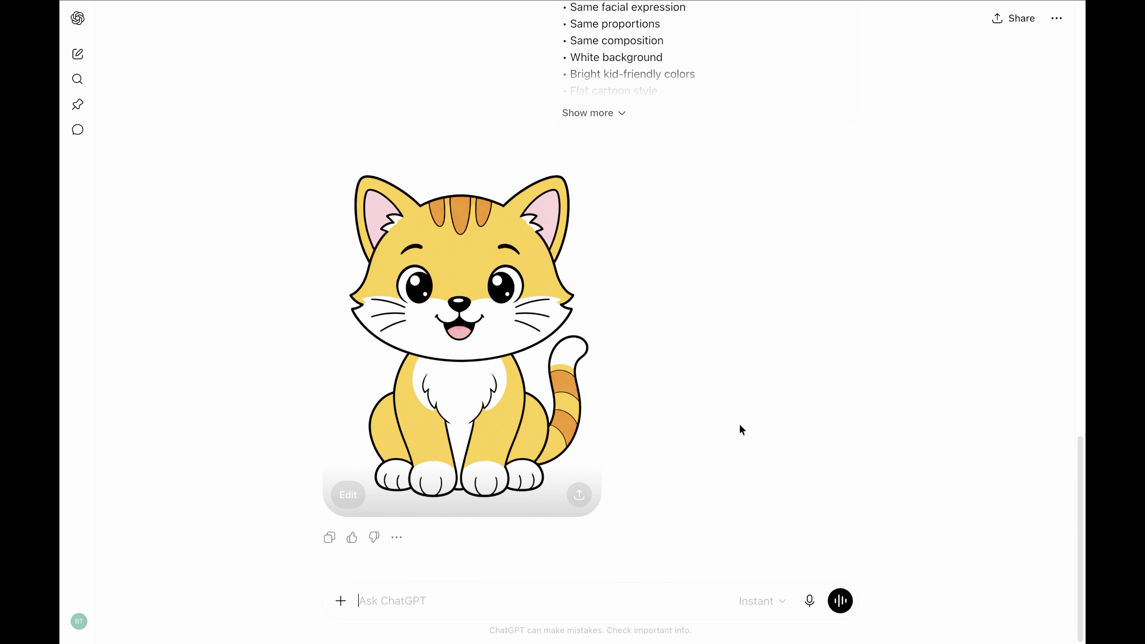
scroll(726, 627, "up", 20)
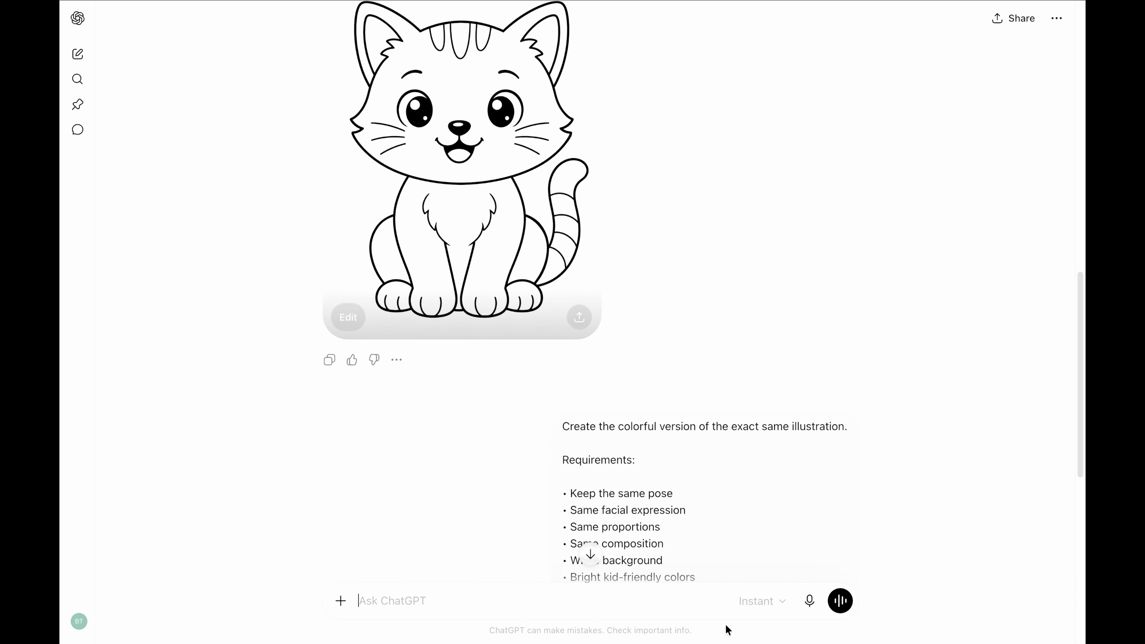
scroll(800, 423, "down", 15)
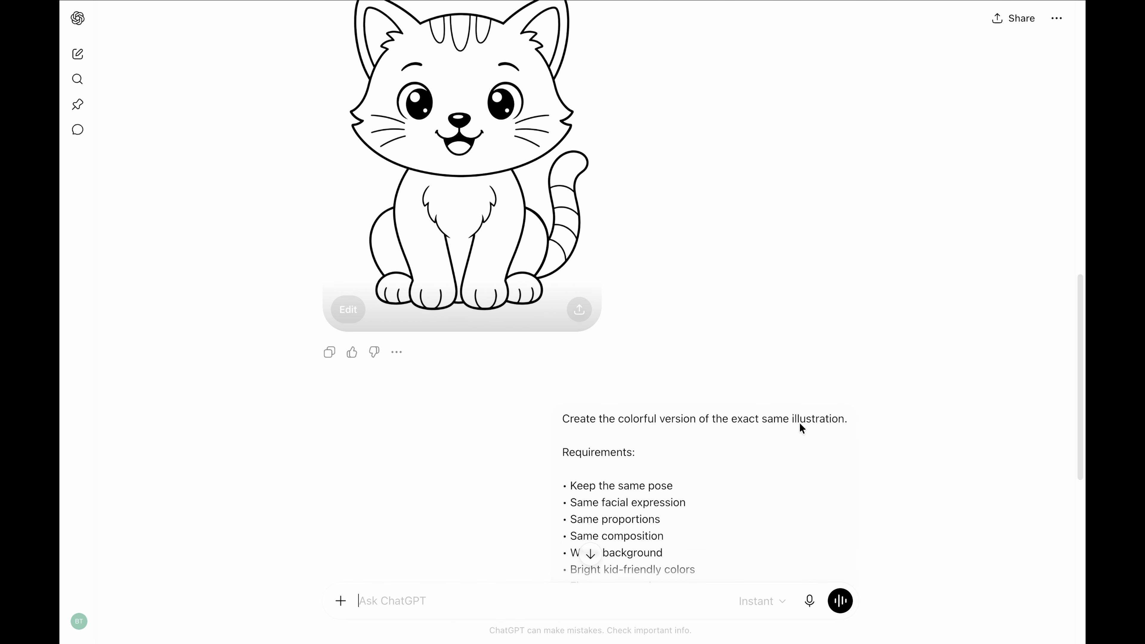
scroll(800, 423, "down", 8)
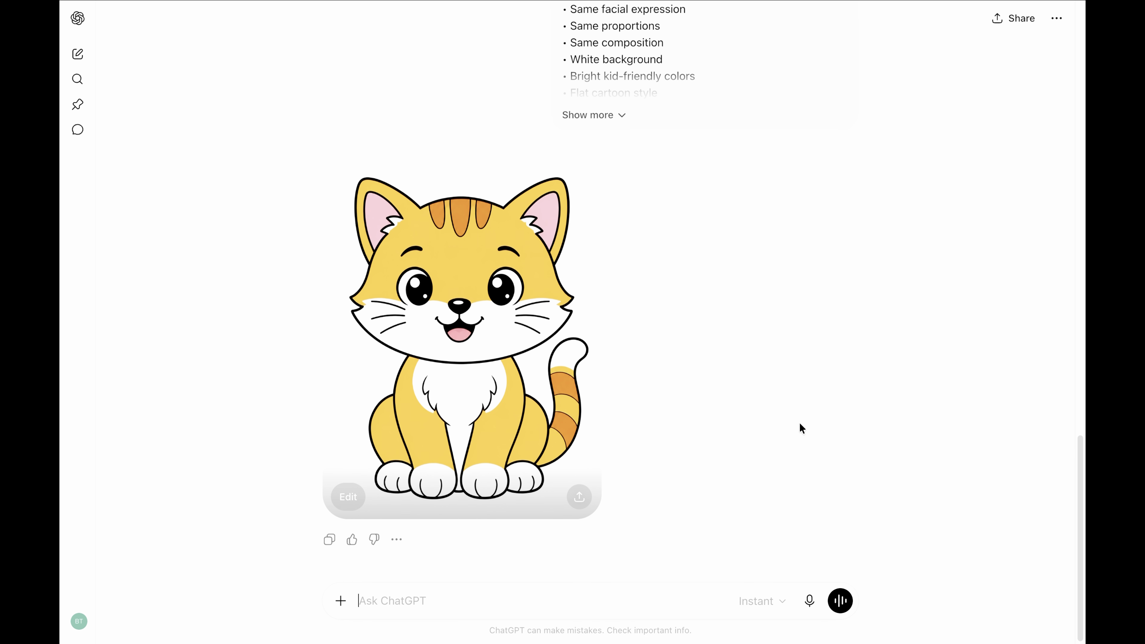
Download the black and white outline cat illustration from the chat.
scroll(798, 422, "up", 20)
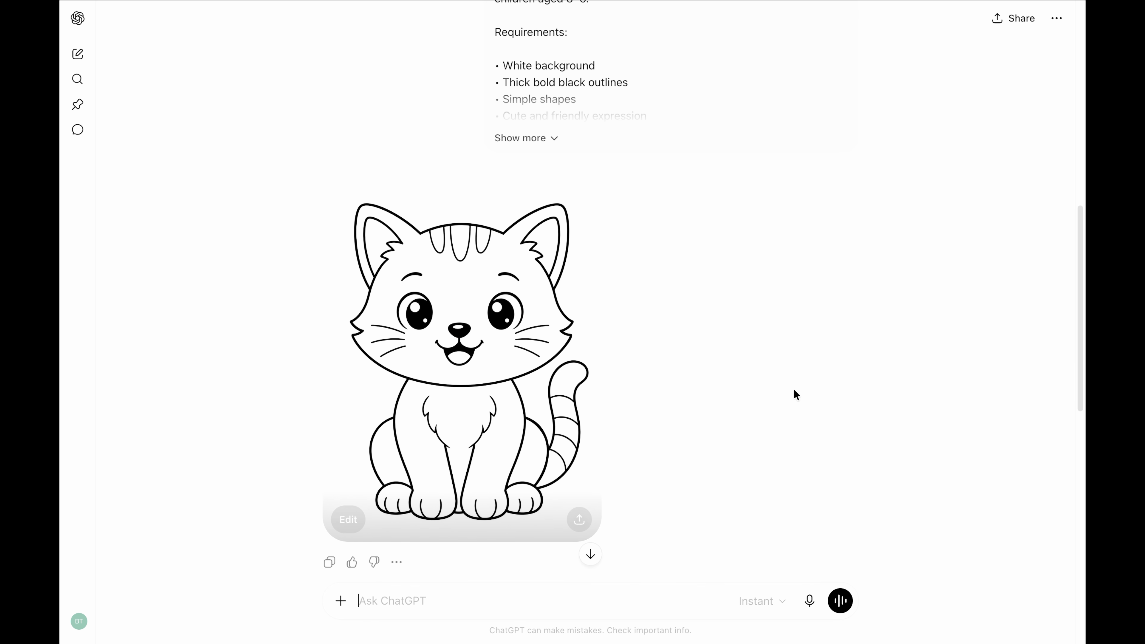
left_click(579, 520)
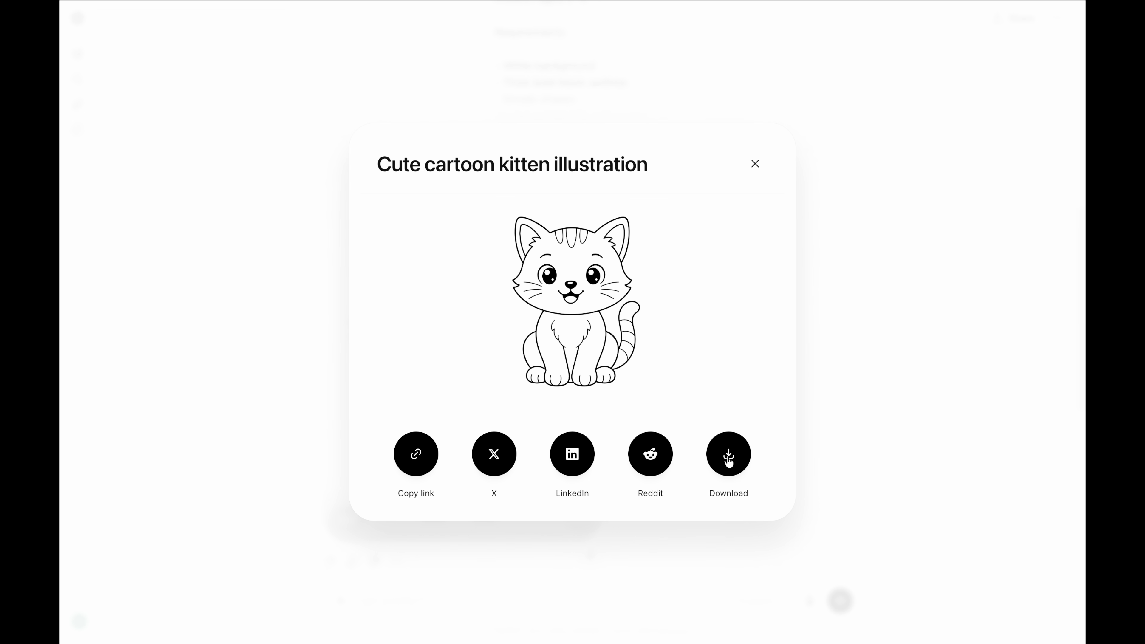
left_click(728, 460)
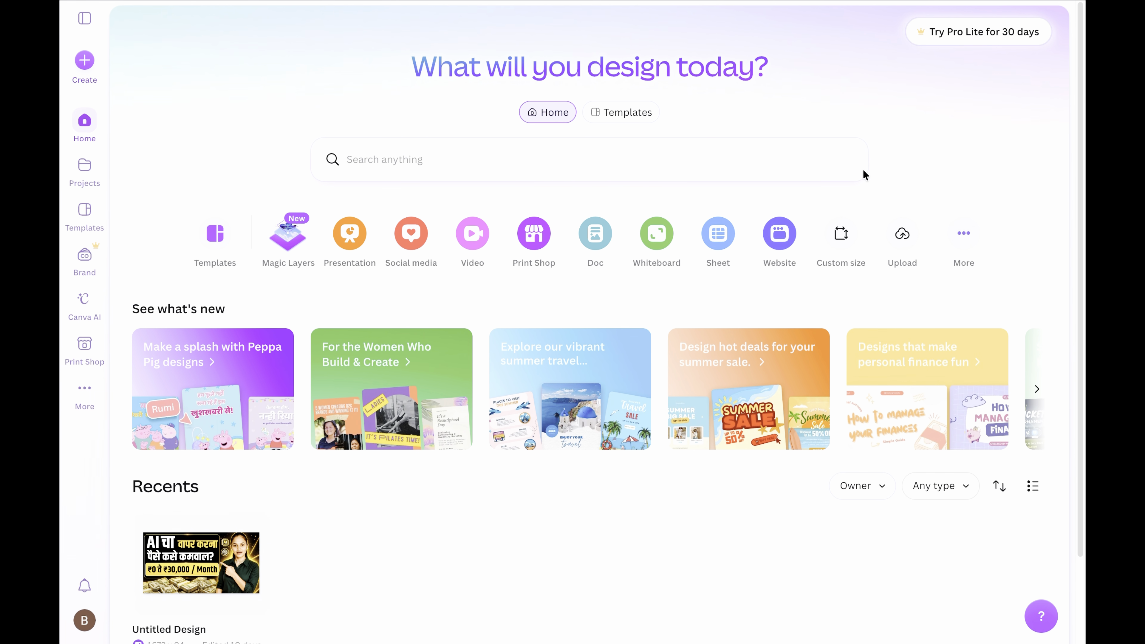
In Canva, create a new custom-size design 8.5 in wide and 11 in high.
left_click(86, 63)
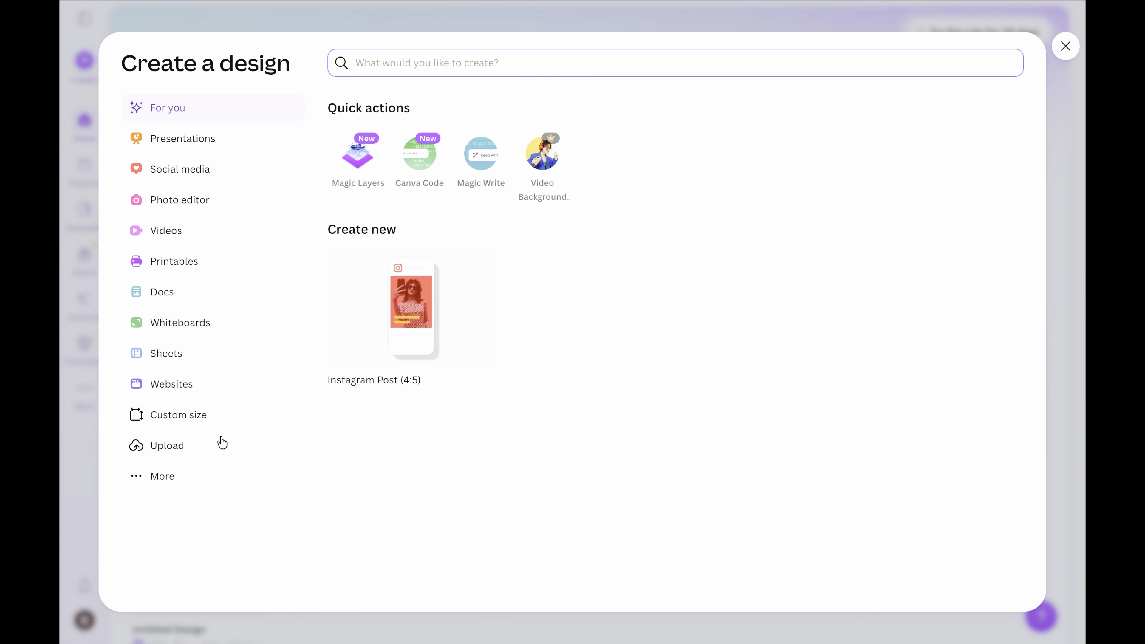
left_click(185, 425)
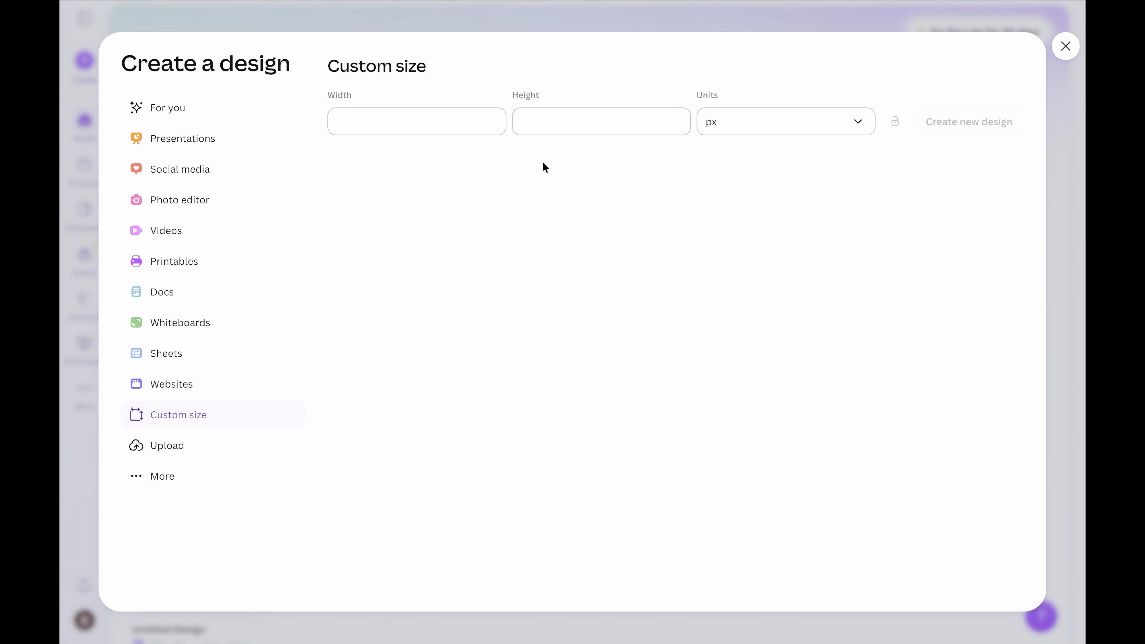
left_click(809, 130)
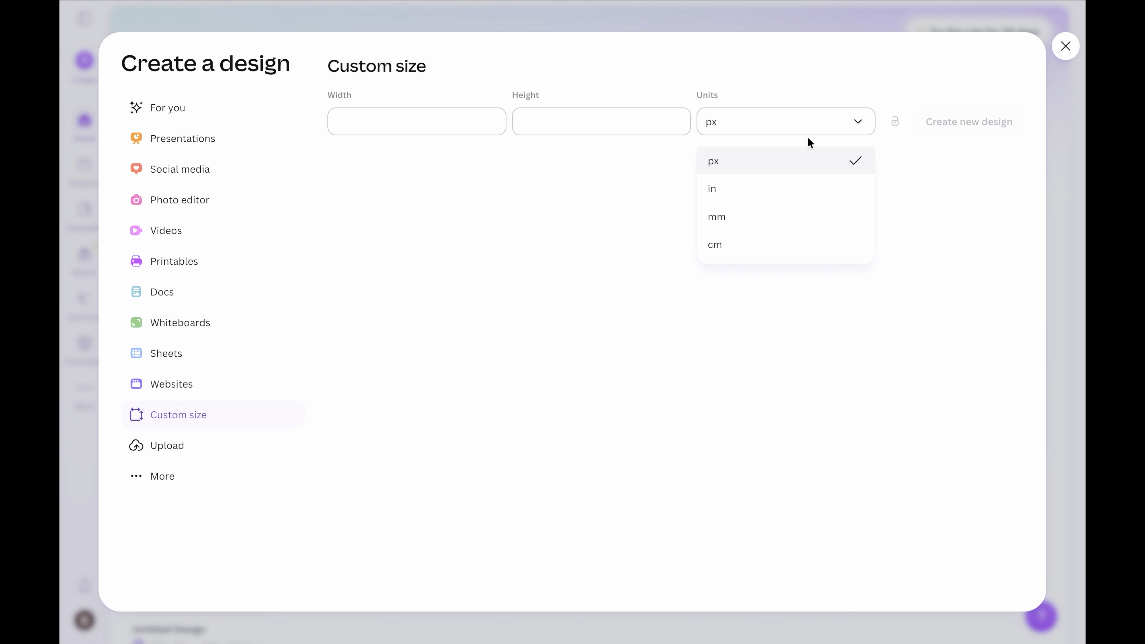
left_click(752, 198)
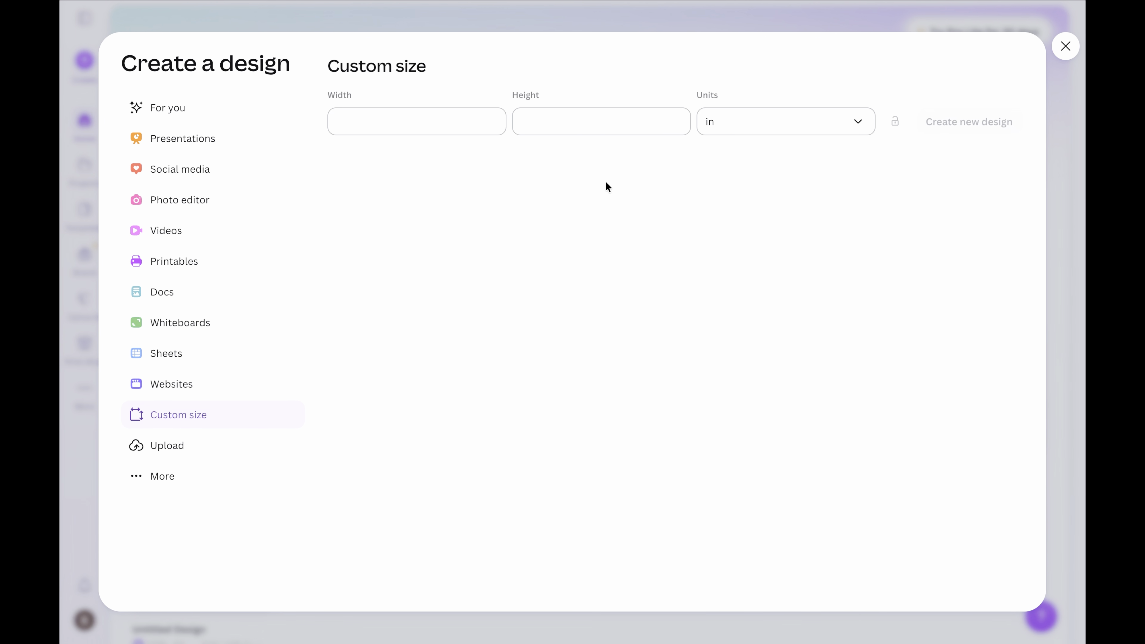
left_click(401, 122)
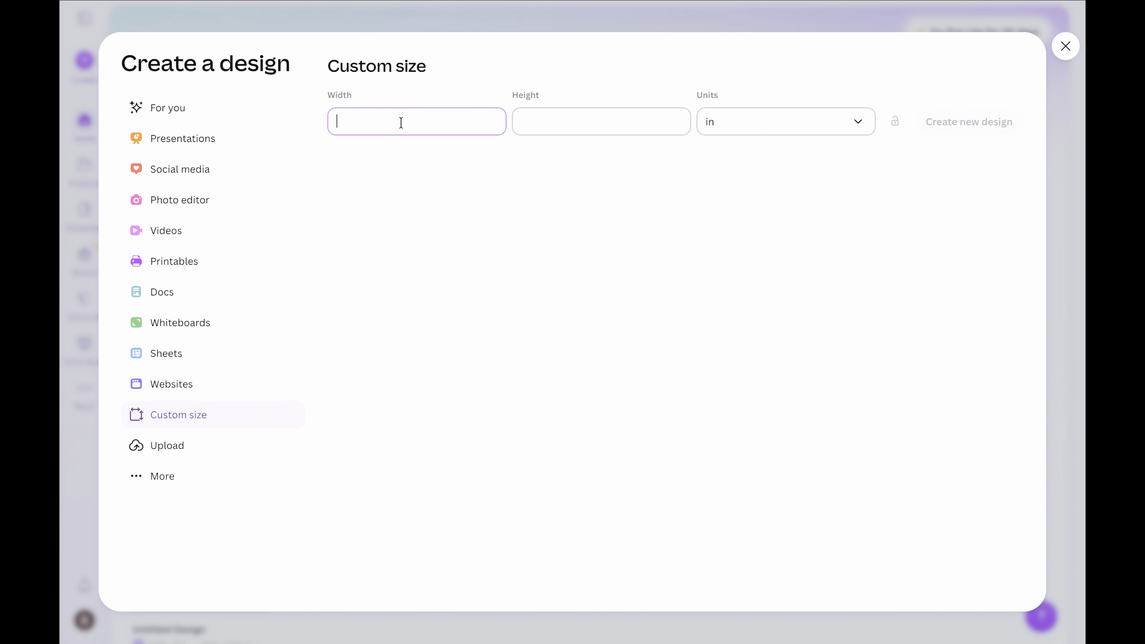
type("8.5")
left_click(593, 126)
type("11")
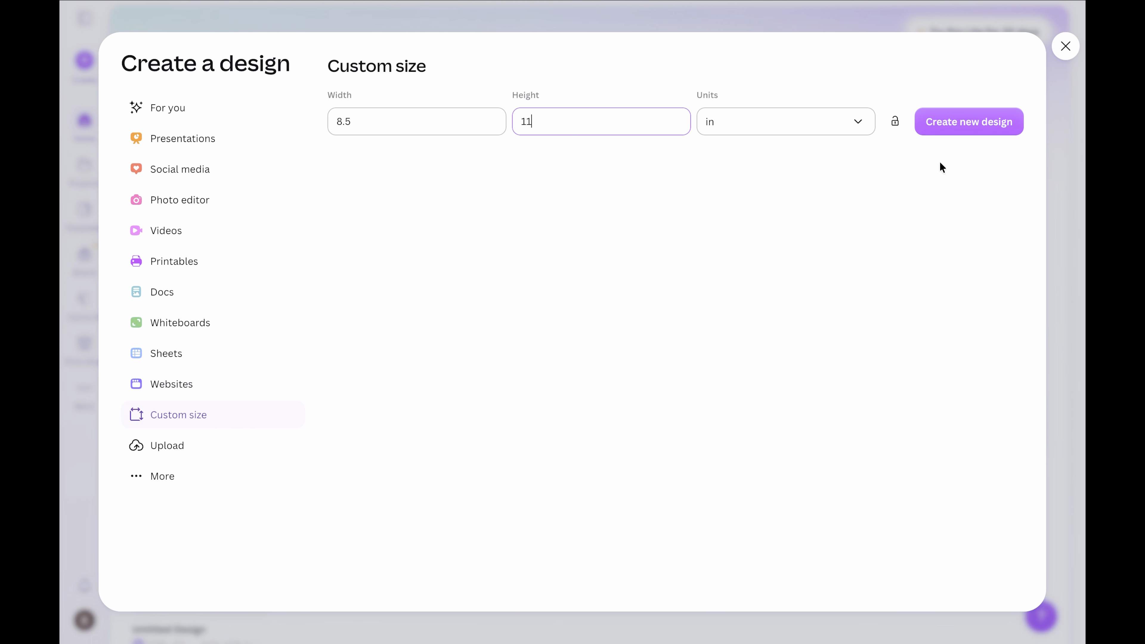
left_click(963, 130)
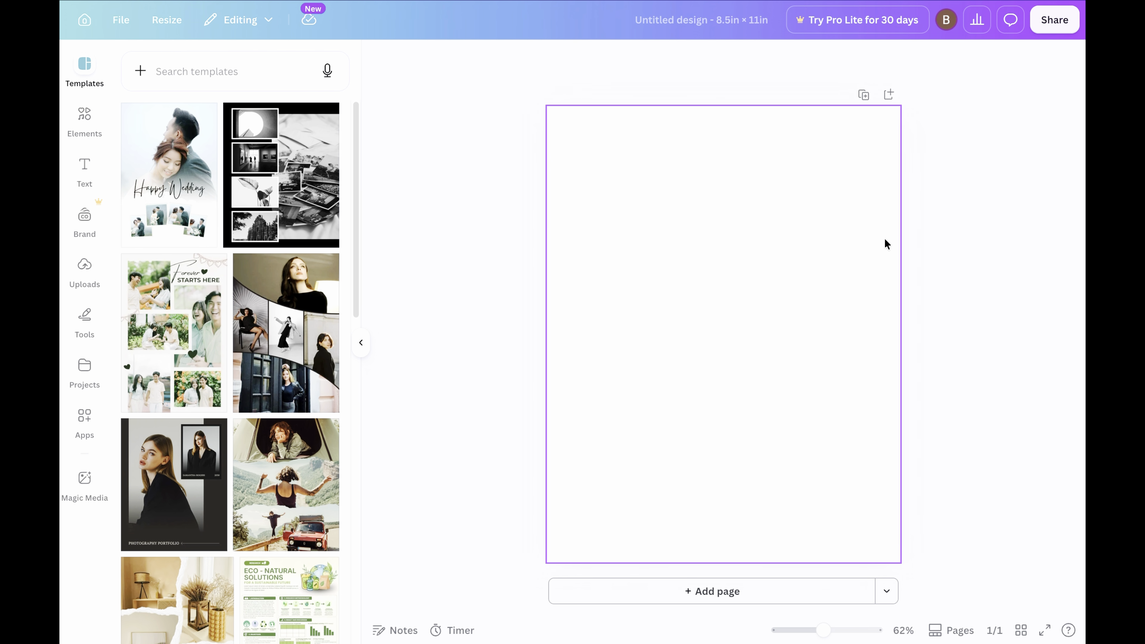
Upload Cat Colourful.png and Cat.png from the Downloads folder to the design's uploads.
left_click(89, 284)
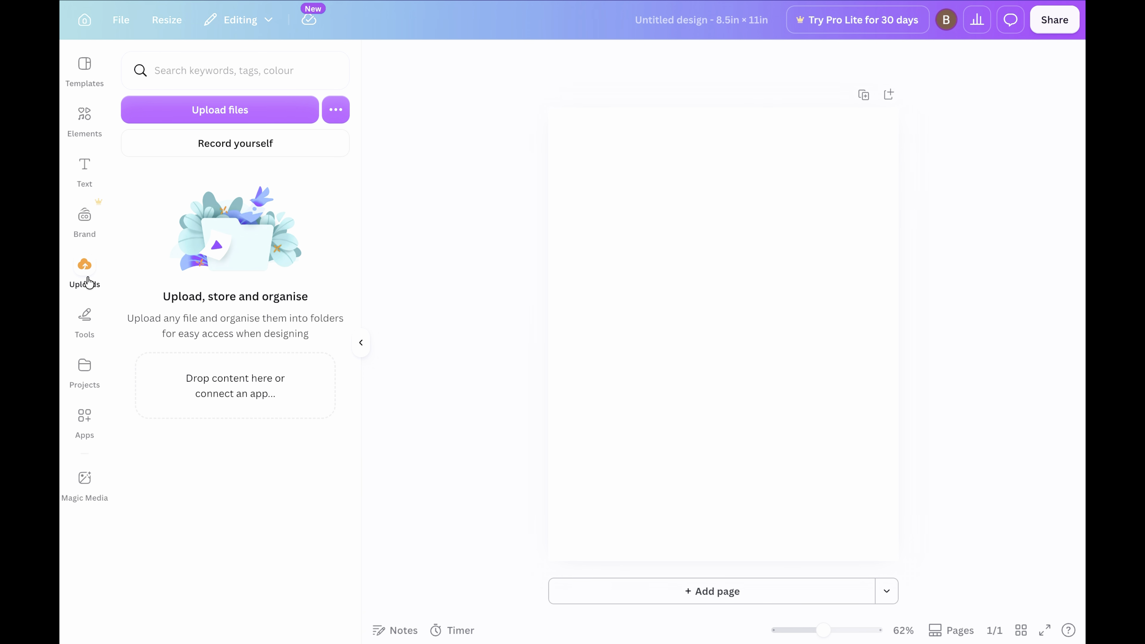
left_click(185, 118)
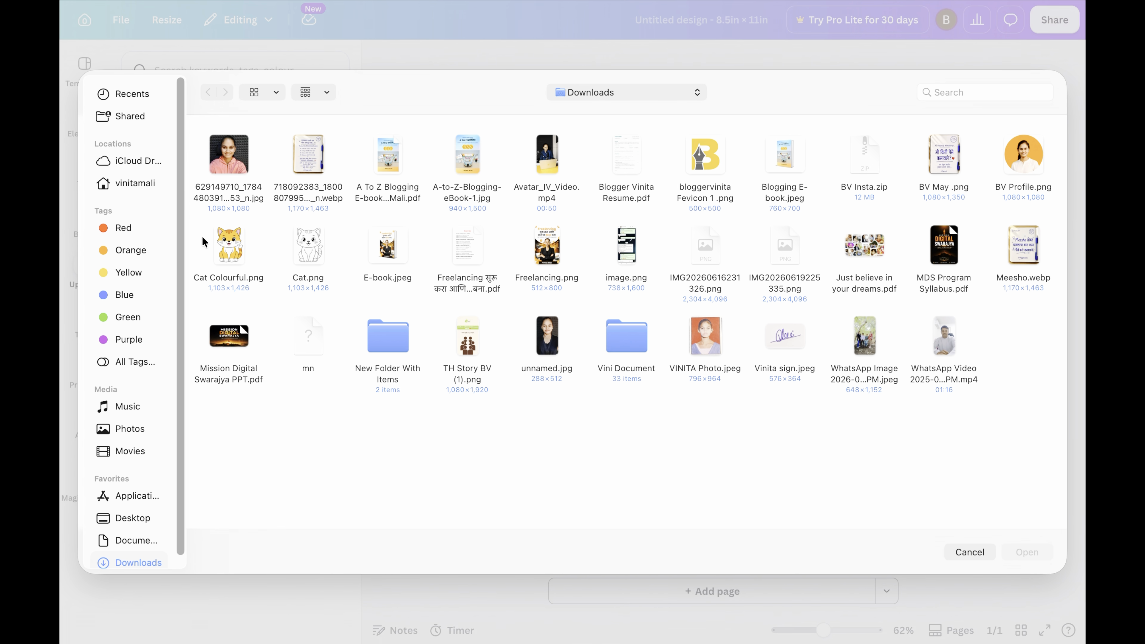
left_click_drag(202, 235, 331, 260)
left_click(1031, 552)
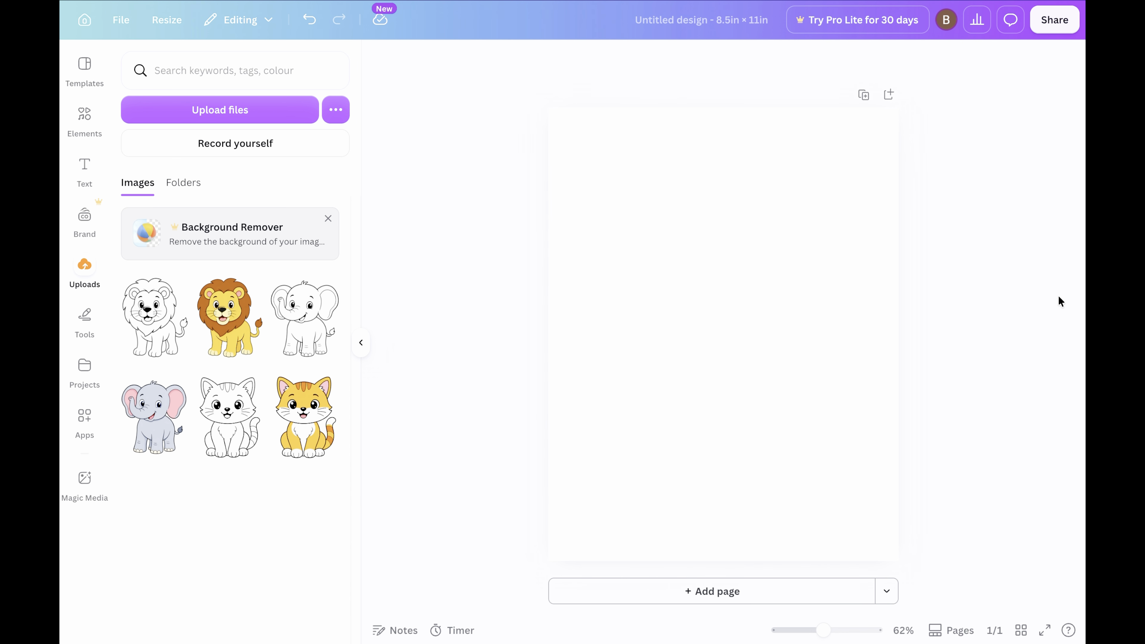
Place the uploaded outline cat on the blank page and enlarge it until it nearly fills the page.
left_click(260, 424)
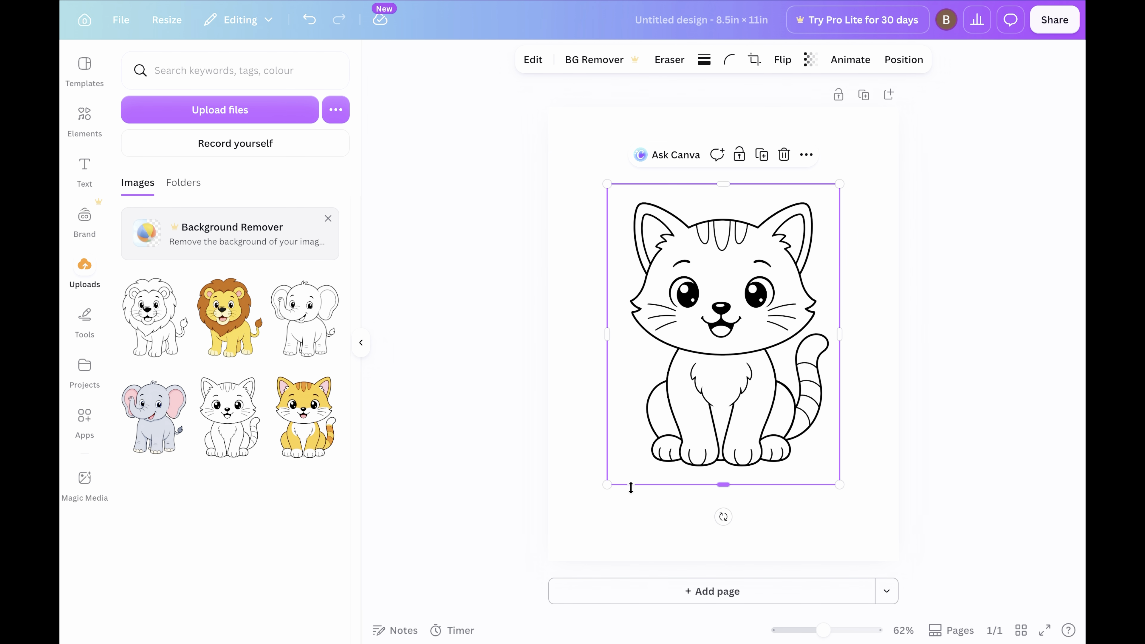
left_click_drag(607, 485, 598, 539)
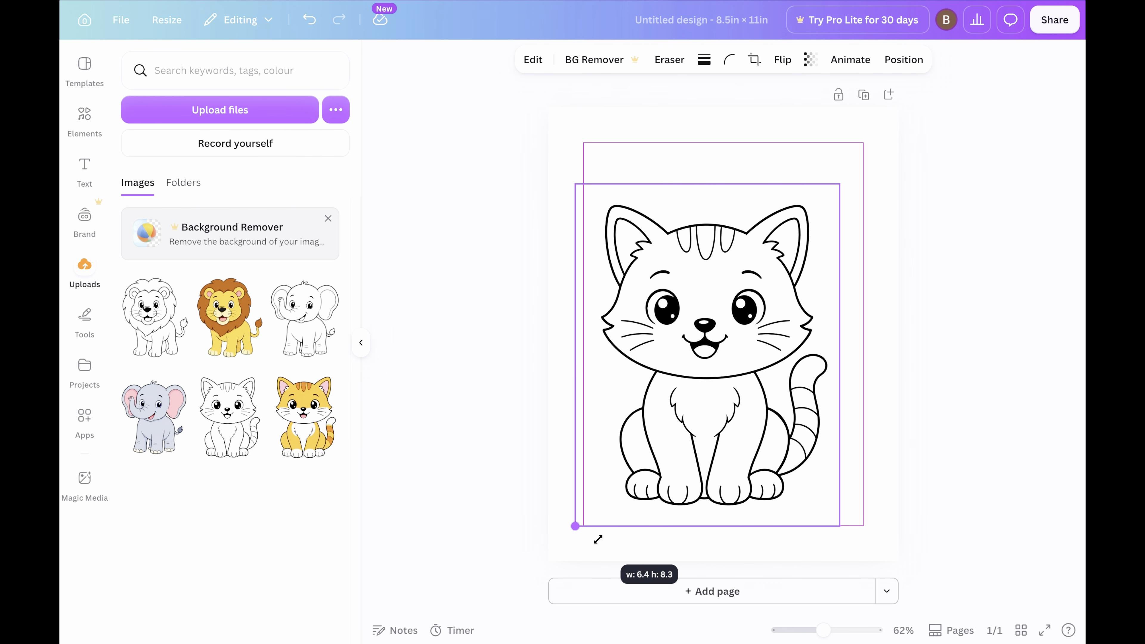
mouse_move(716, 475)
left_mouse_down()
mouse_move(741, 478)
mouse_move(731, 479)
left_mouse_up()
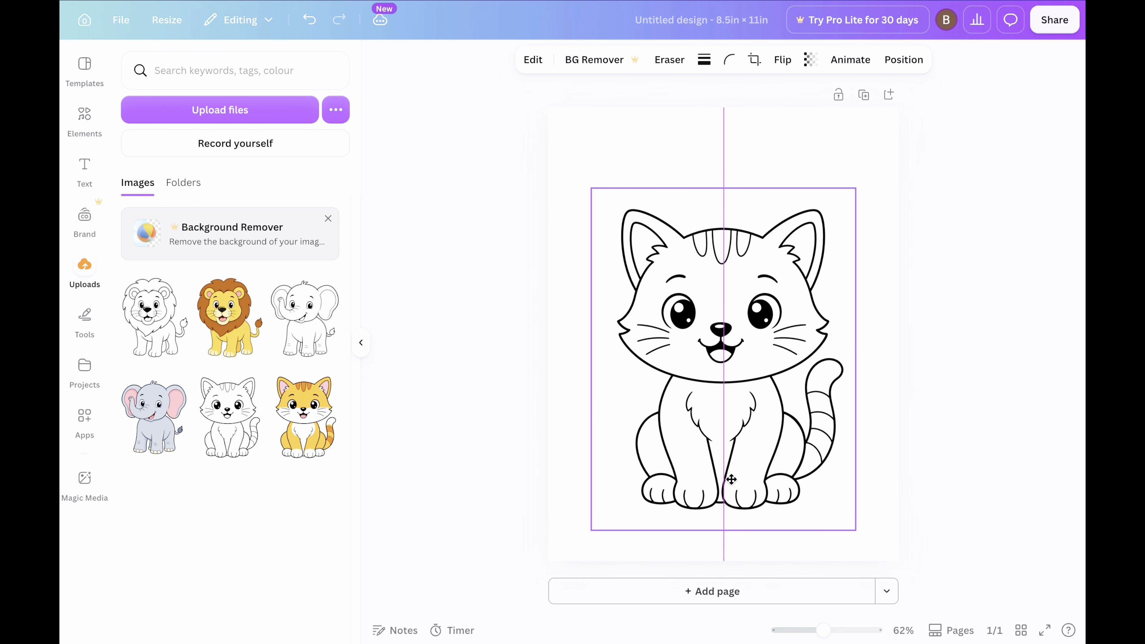
left_click_drag(591, 529, 556, 531)
left_click_drag(683, 465, 679, 465)
left_click_drag(576, 548, 453, 513)
left_click_drag(629, 480, 702, 387)
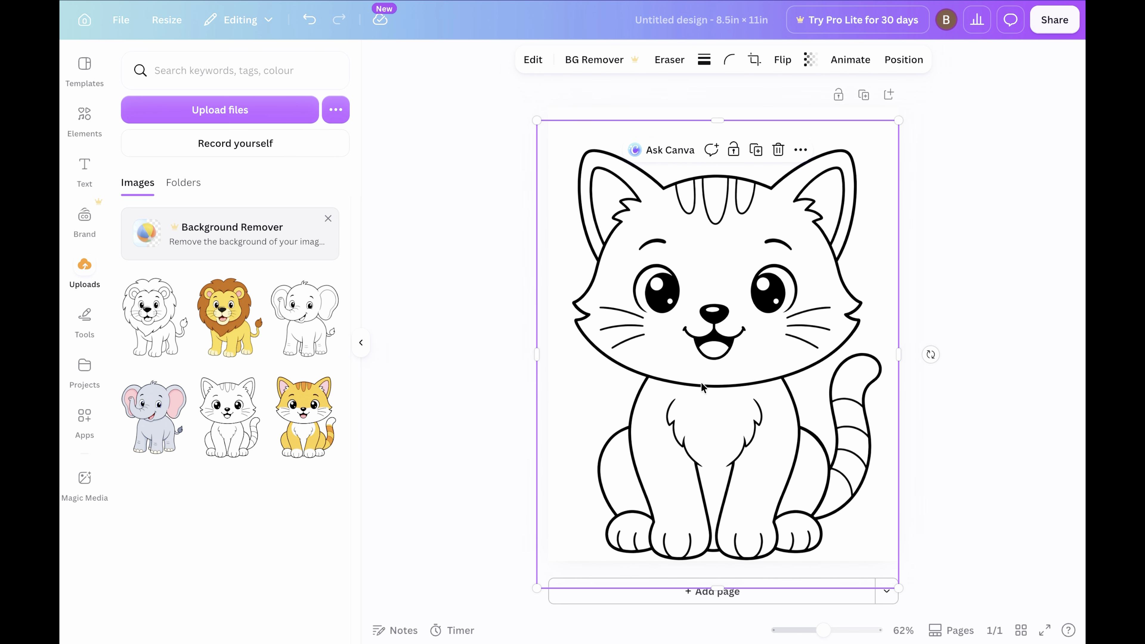
Shrink the outline cat and center it horizontally in the lower part of the page, leaving free space above it.
left_click_drag(903, 118, 838, 223)
left_click_drag(696, 320, 731, 287)
left_click_drag(855, 185, 831, 303)
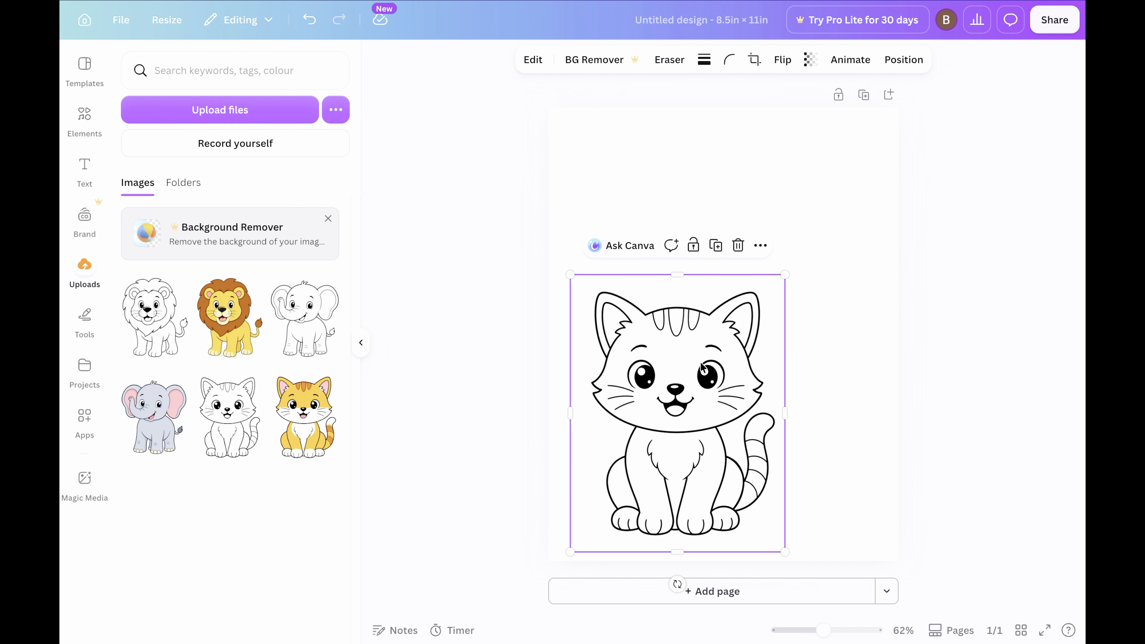
left_click_drag(694, 362, 740, 352)
left_click_drag(616, 264, 571, 250)
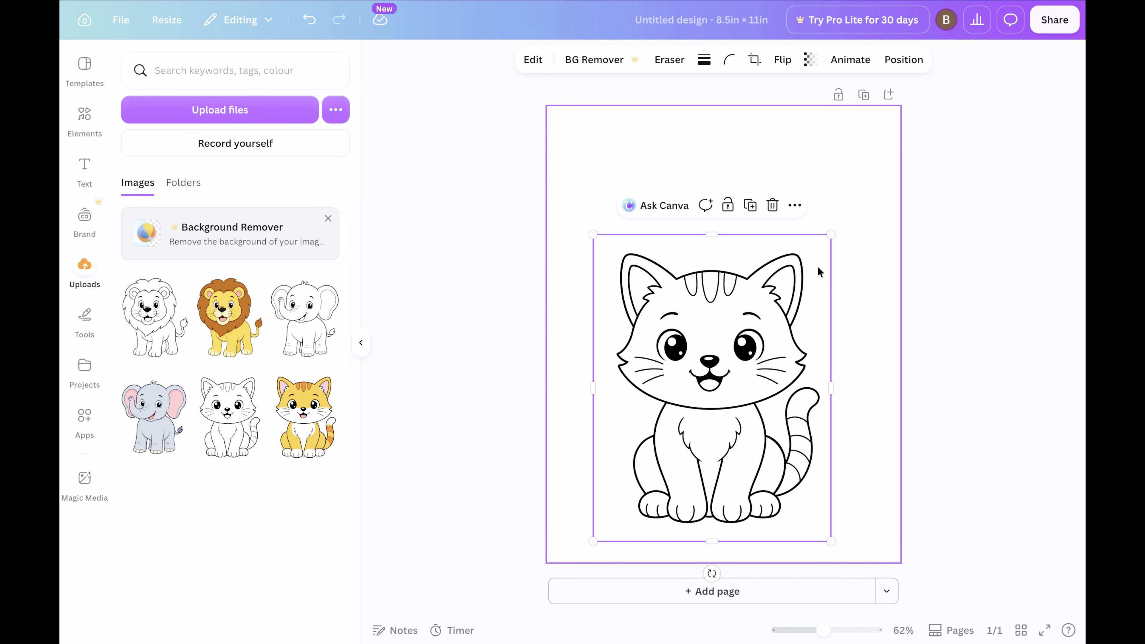
left_click_drag(831, 233, 869, 245)
left_click(951, 337)
key("ctrl+z")
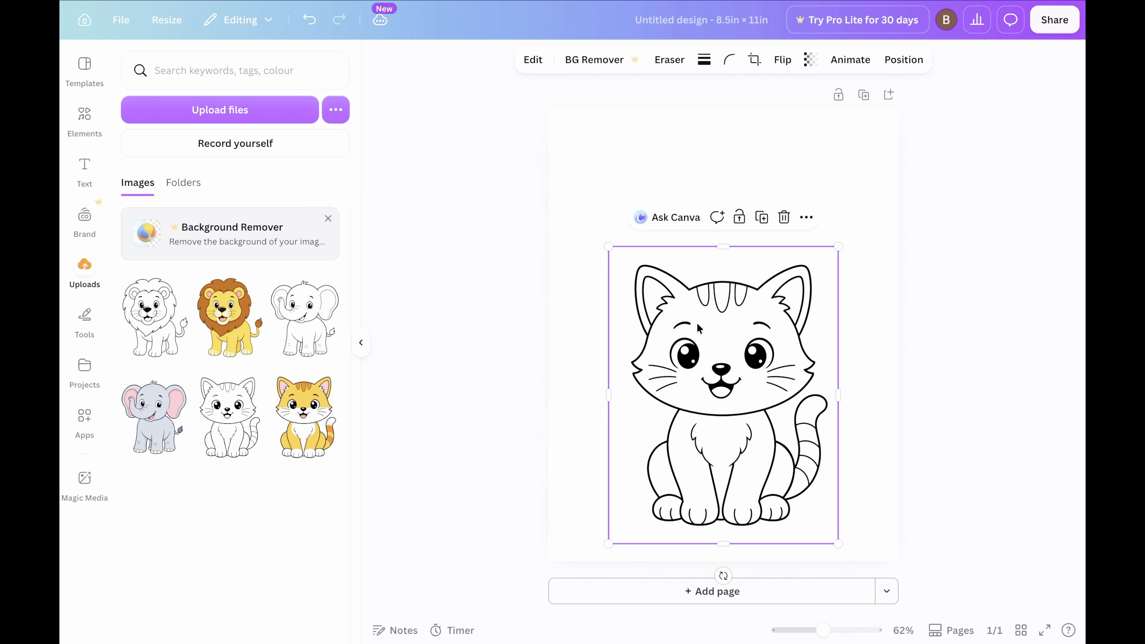
Add the color cat to the page and shrink it to a small reference picture in the page's upper-left area.
left_click(314, 419)
left_click_drag(838, 185, 761, 324)
left_click_drag(703, 354, 695, 158)
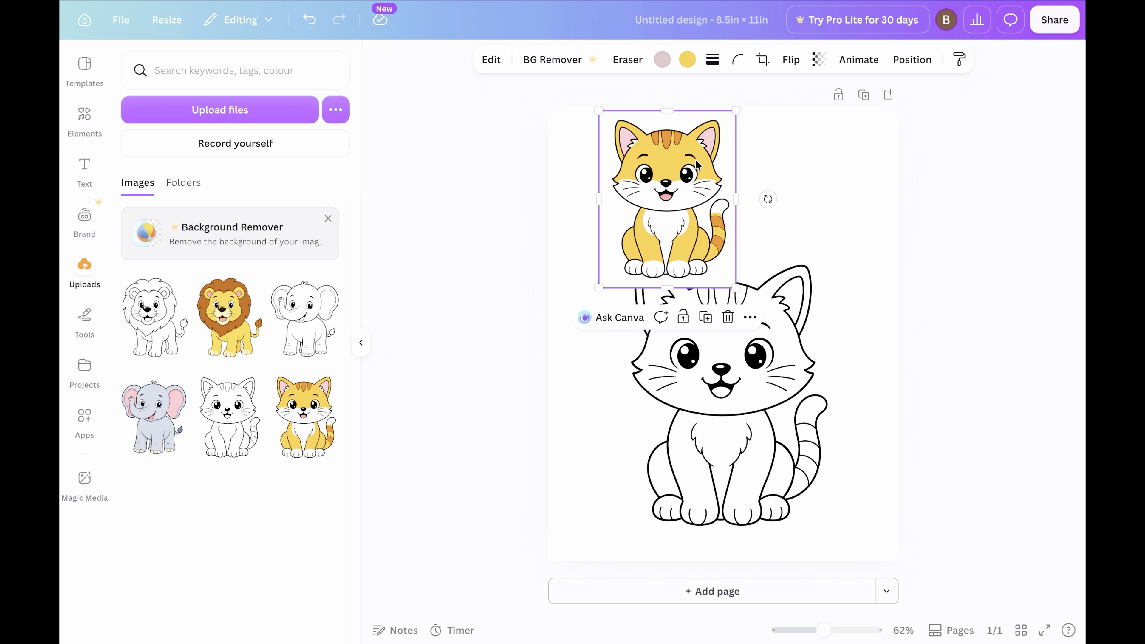
left_click_drag(734, 114, 694, 165)
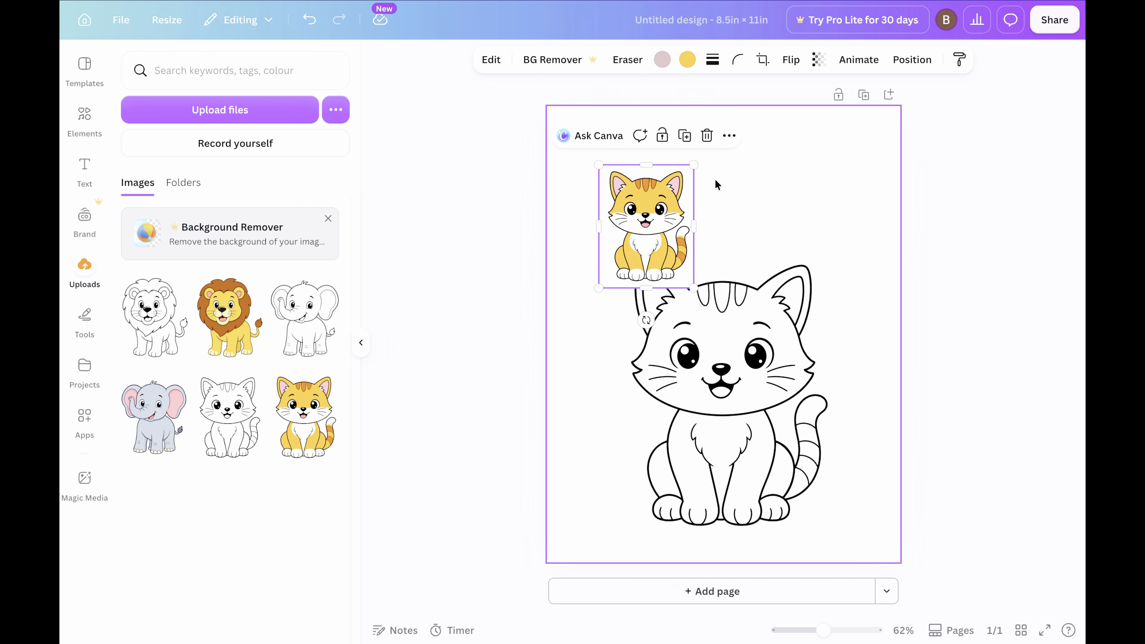
left_click_drag(645, 231, 628, 208)
left_click_drag(676, 264, 661, 253)
left_click(823, 248)
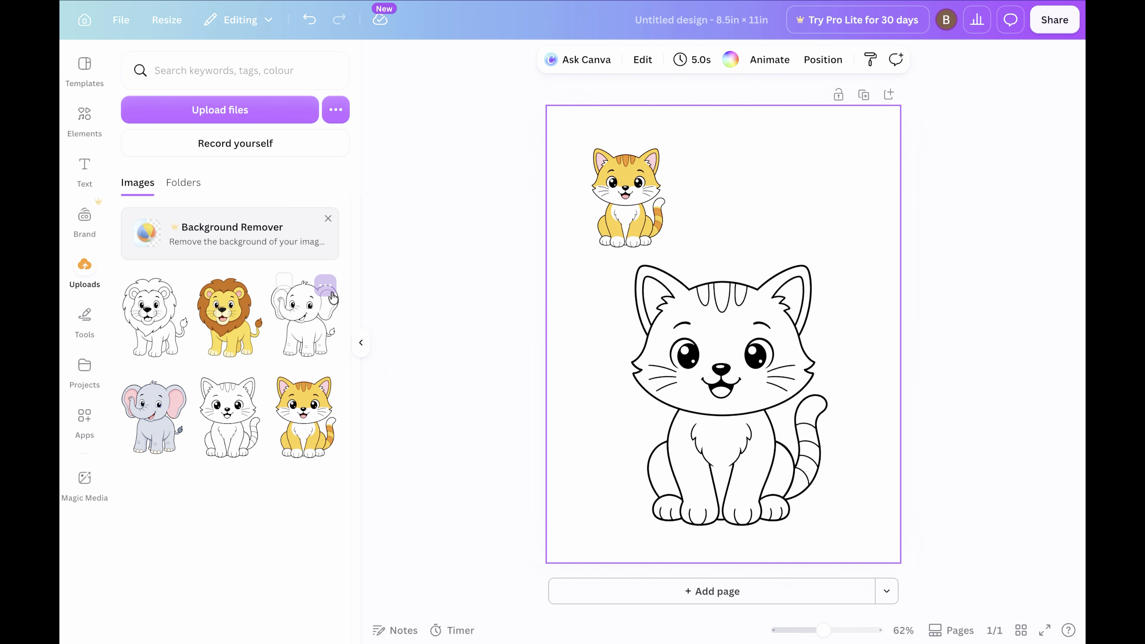
Add a heading reading "Cat" and place it to the right of the color cat, above the outline cat.
left_click(80, 164)
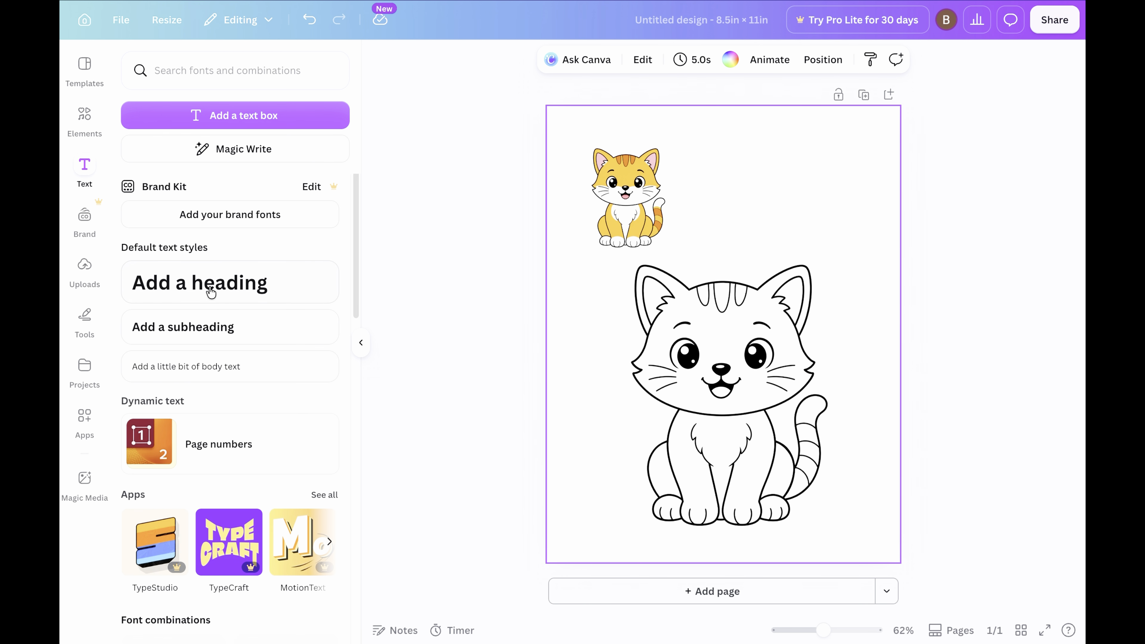
left_click_drag(212, 284, 731, 224)
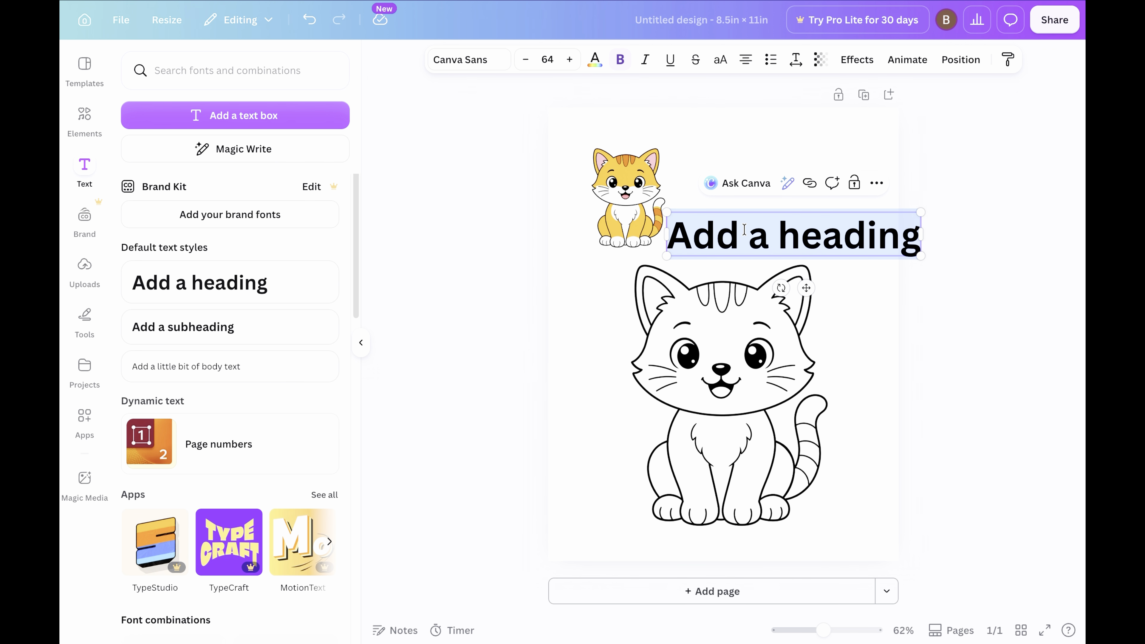
type("Cat")
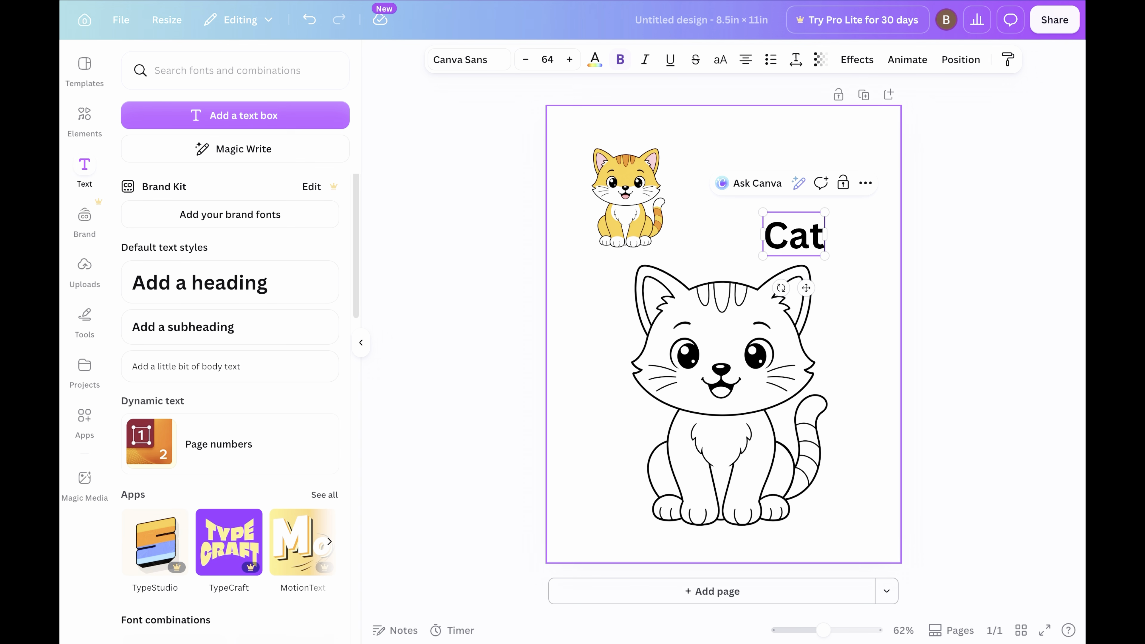
left_click(942, 367)
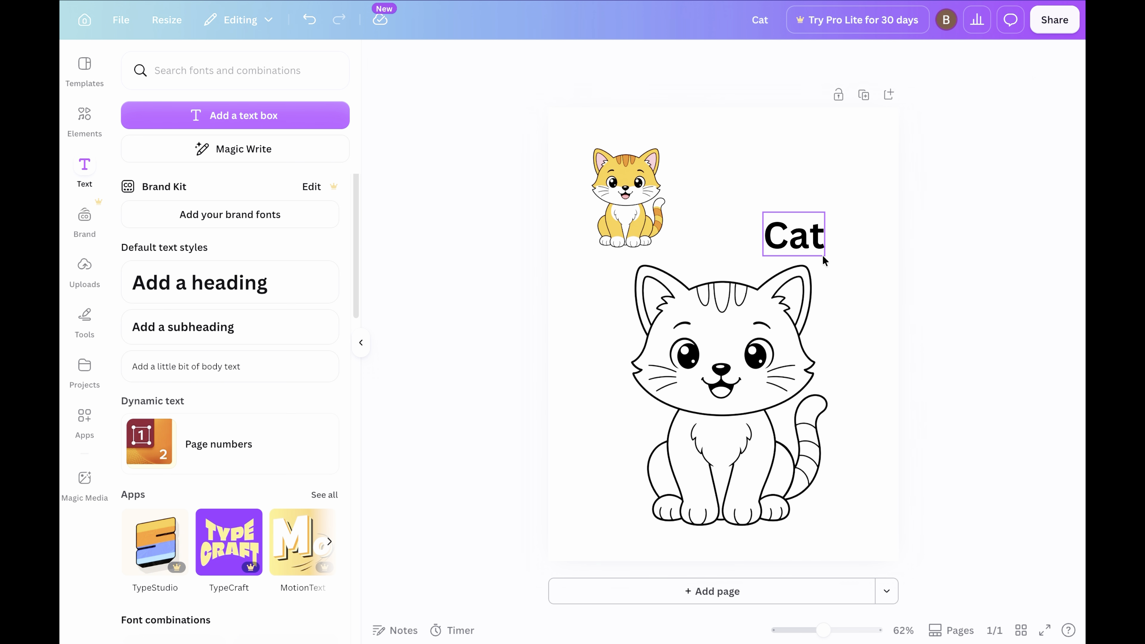
left_click_drag(803, 237, 794, 213)
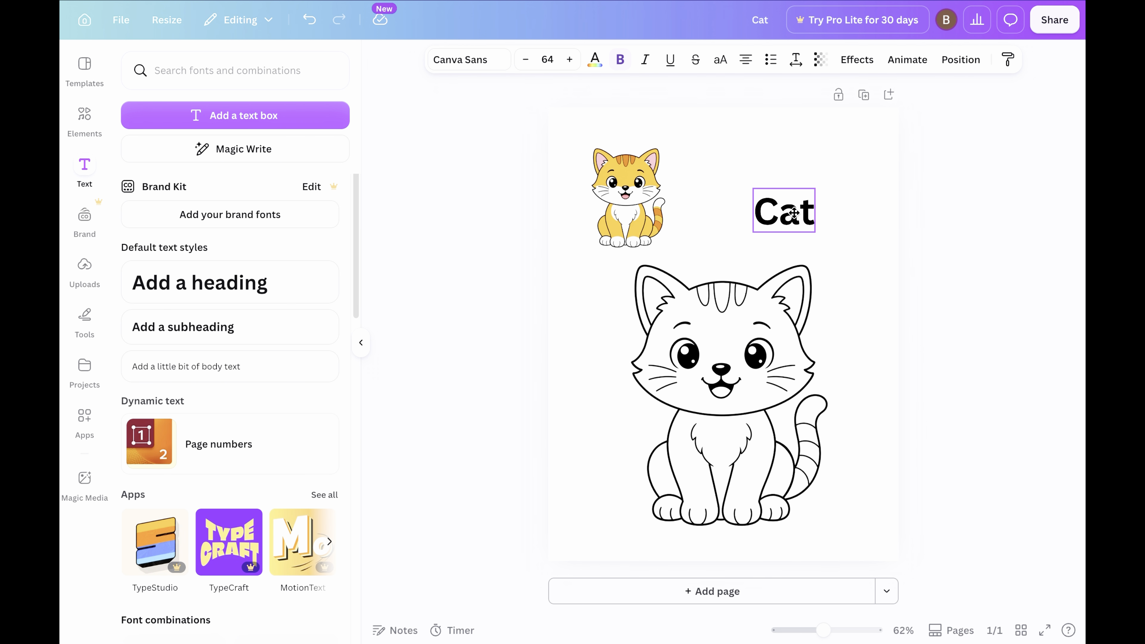
left_click(869, 302)
Set the "Cat" heading in the Anton font at size 104 and move it slightly up beside the color cat.
left_click(805, 216)
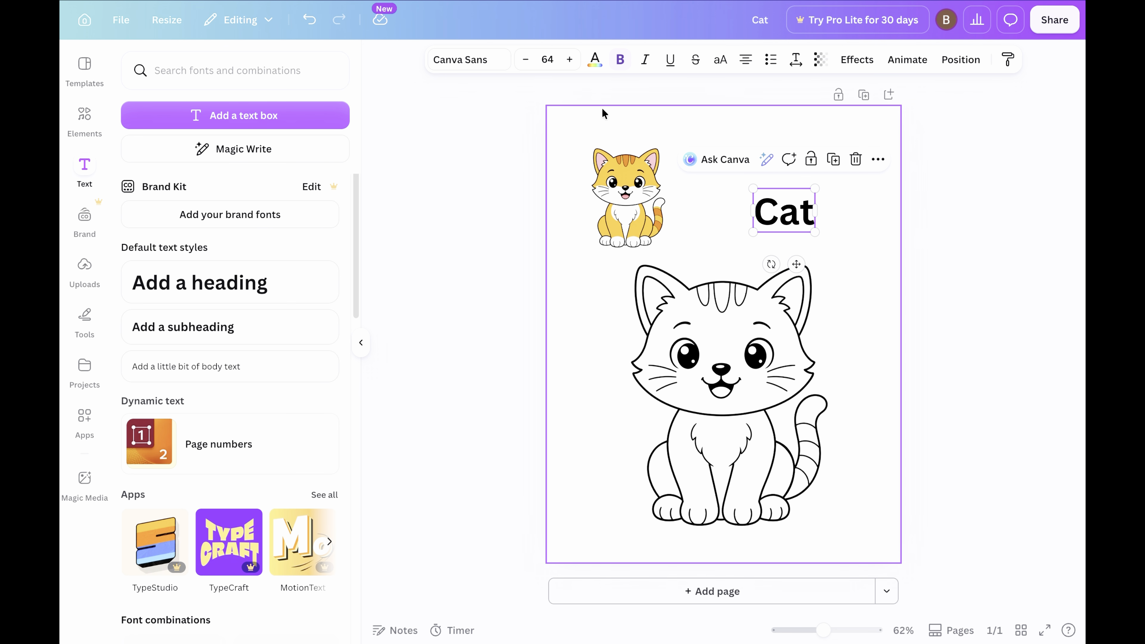
left_click(482, 63)
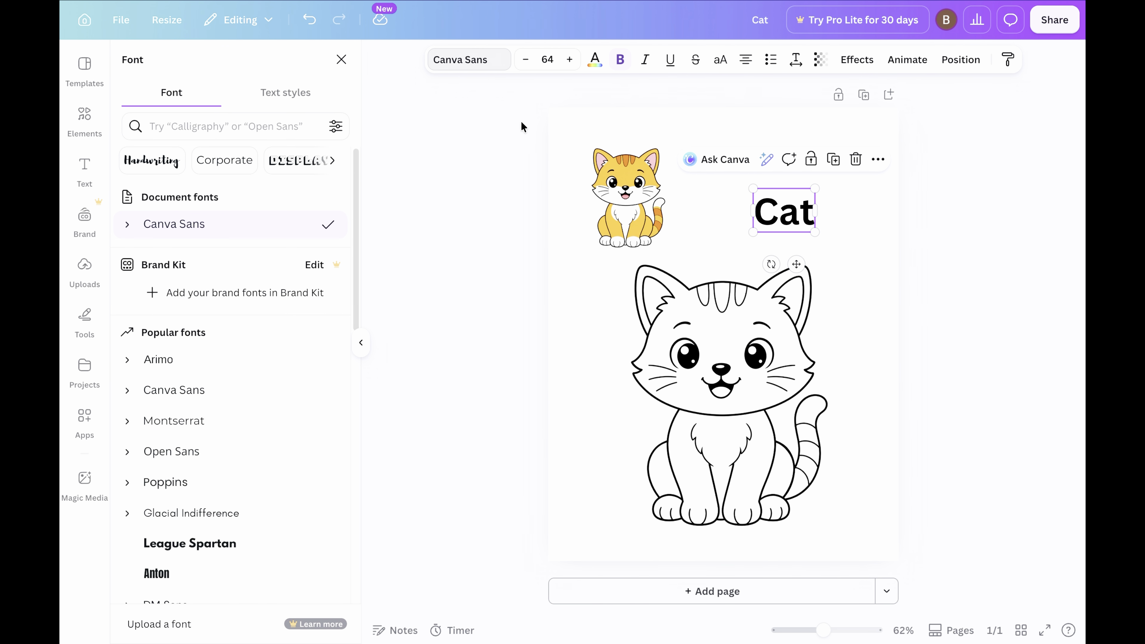
left_click(191, 572)
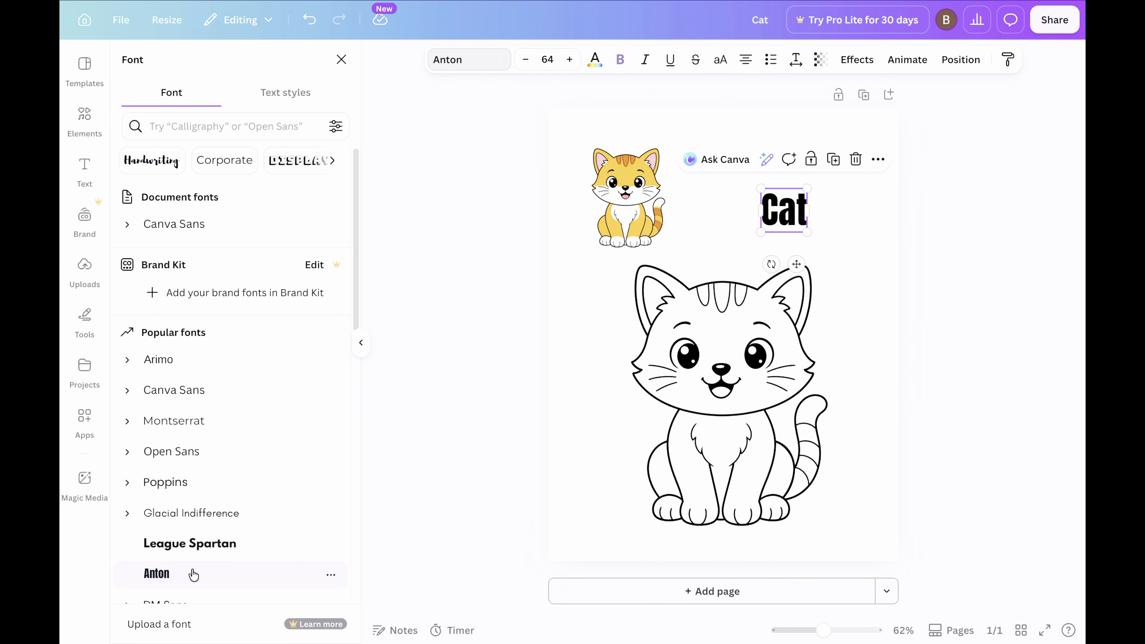
left_click(547, 59)
scroll(553, 412, "down", 3)
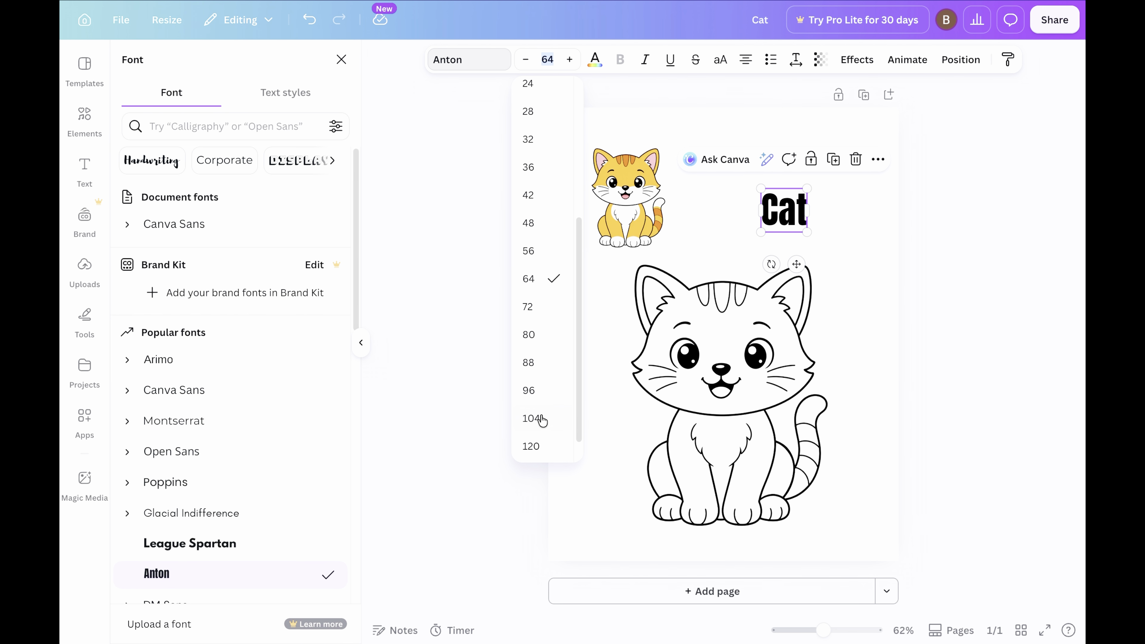
left_click(542, 416)
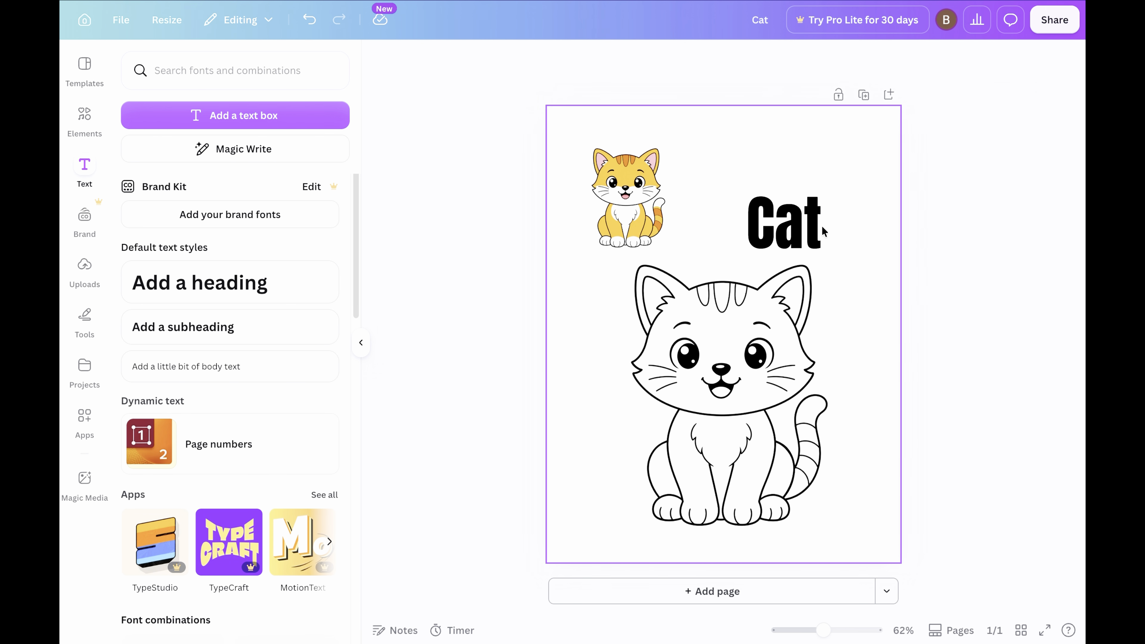
left_click_drag(792, 218, 795, 206)
left_click(891, 242)
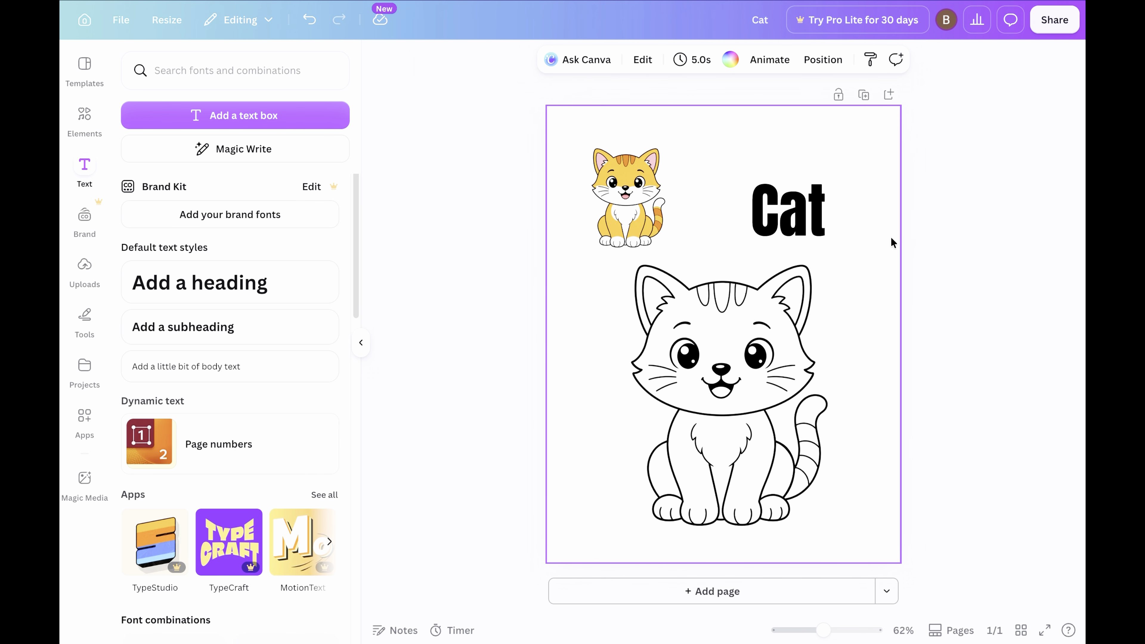
Apply the Hollow text effect to the "Cat" heading.
left_click(818, 217)
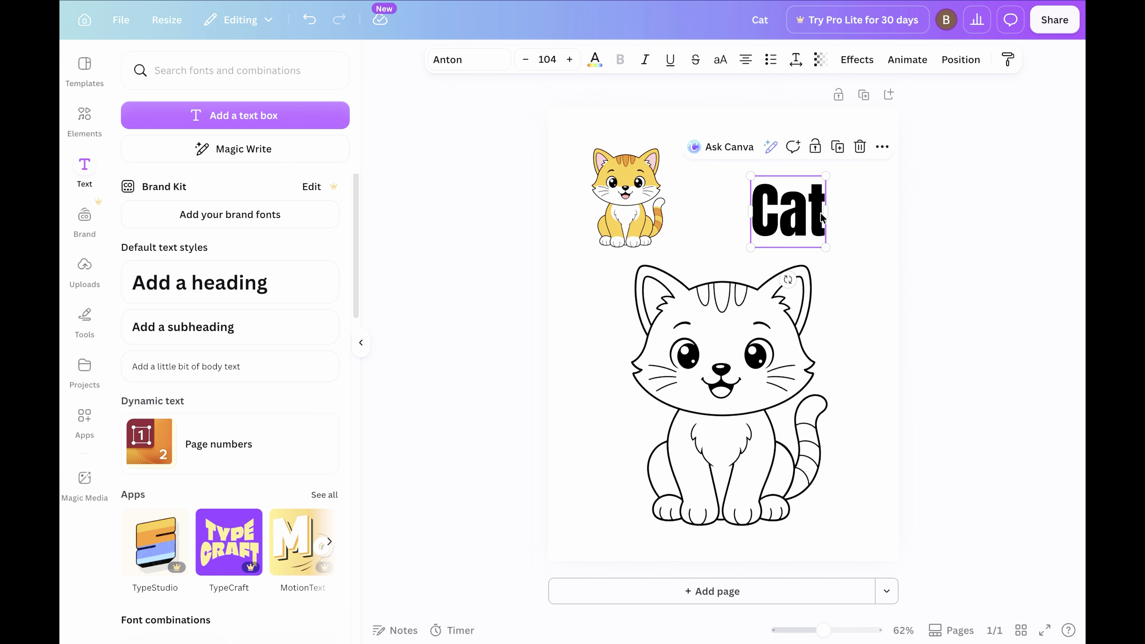
left_click(858, 68)
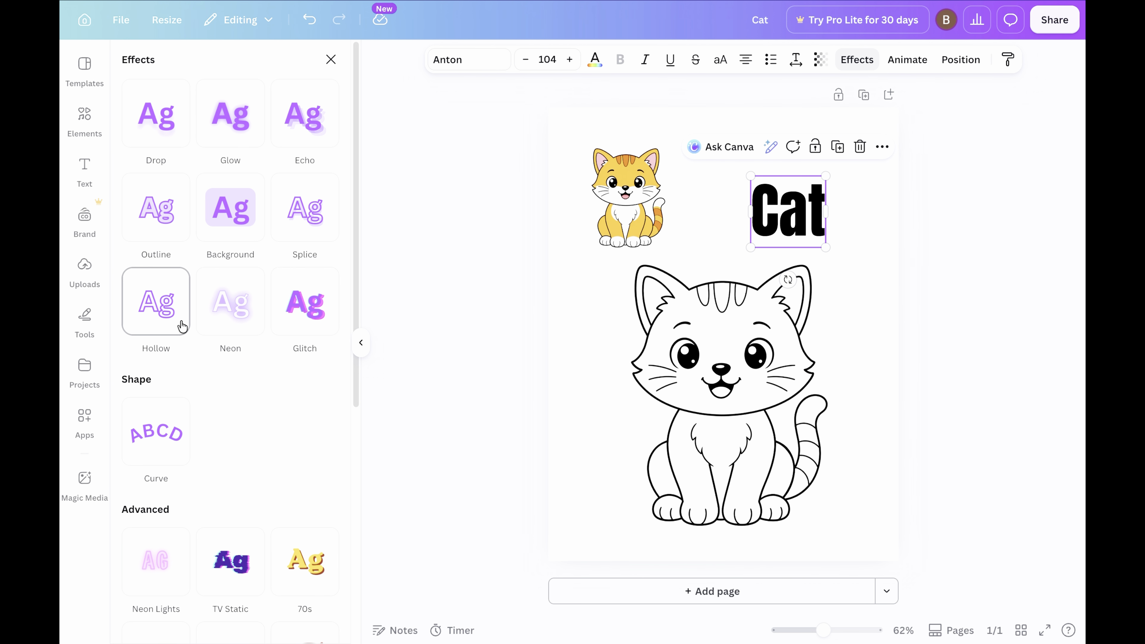
left_click(170, 319)
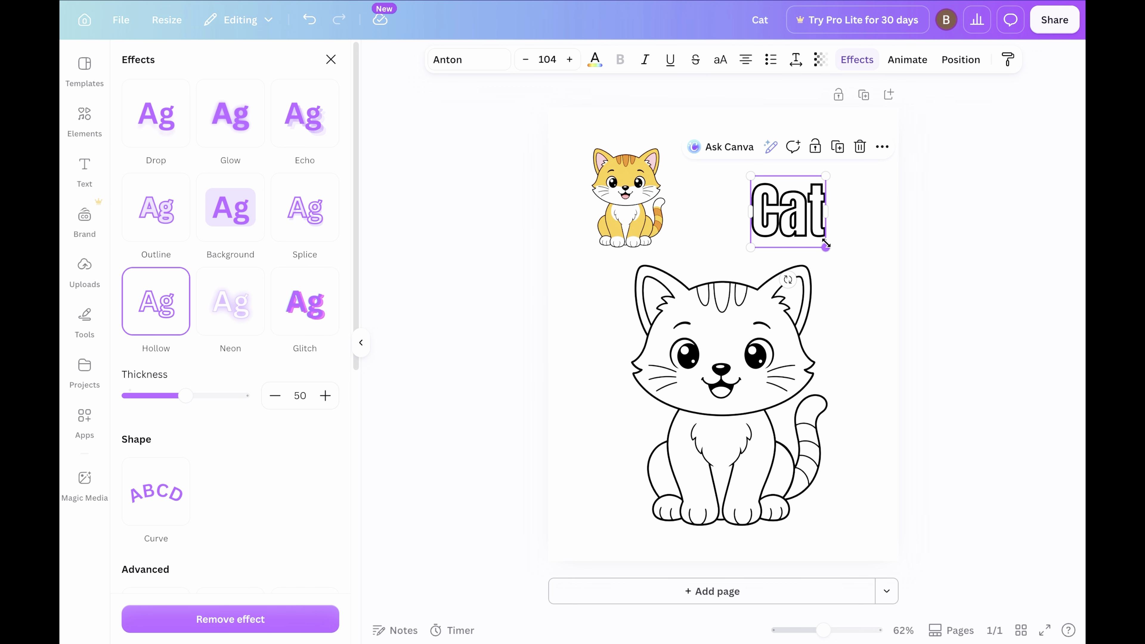
left_click(872, 229)
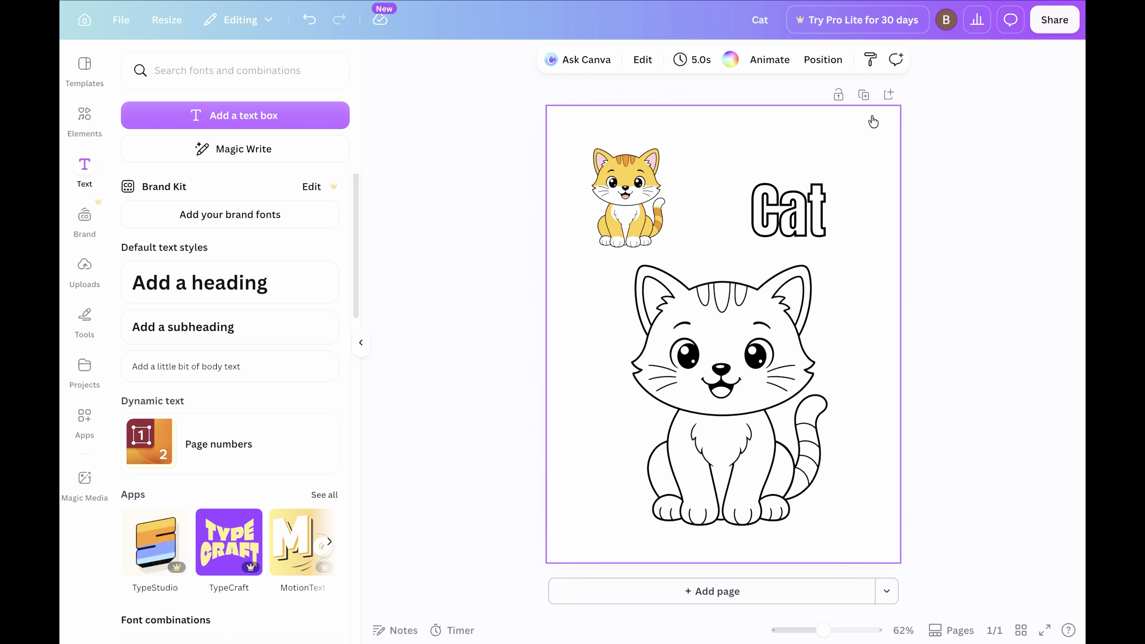
Duplicate the cat page and replace the outline cat on the copy with the outline lion, scaled down below the heading.
left_click(864, 95)
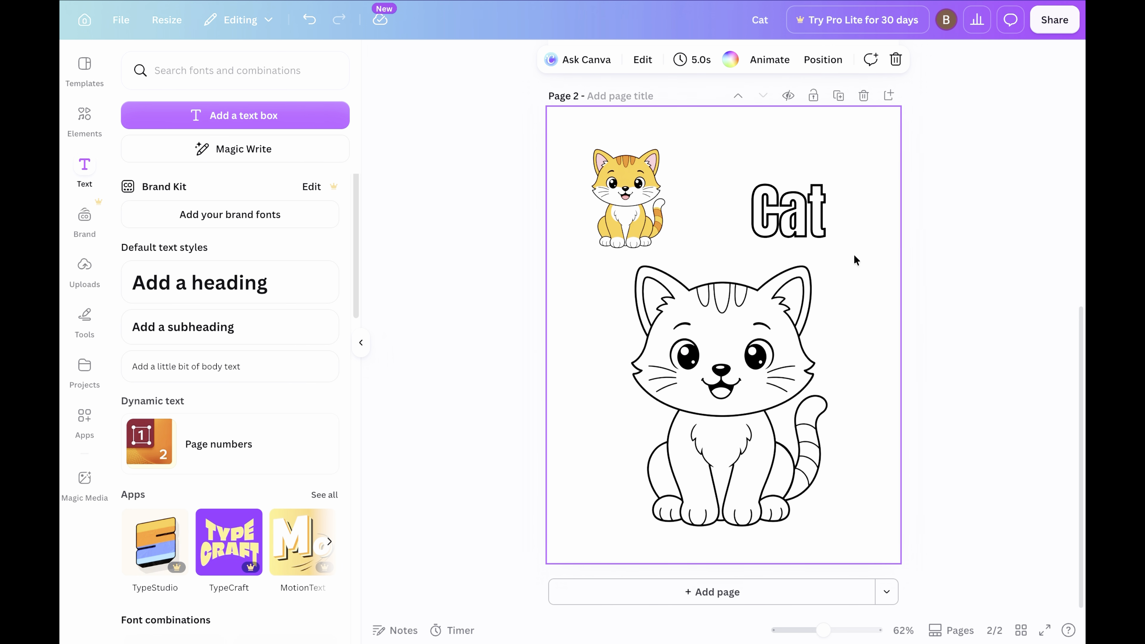
left_click(747, 356)
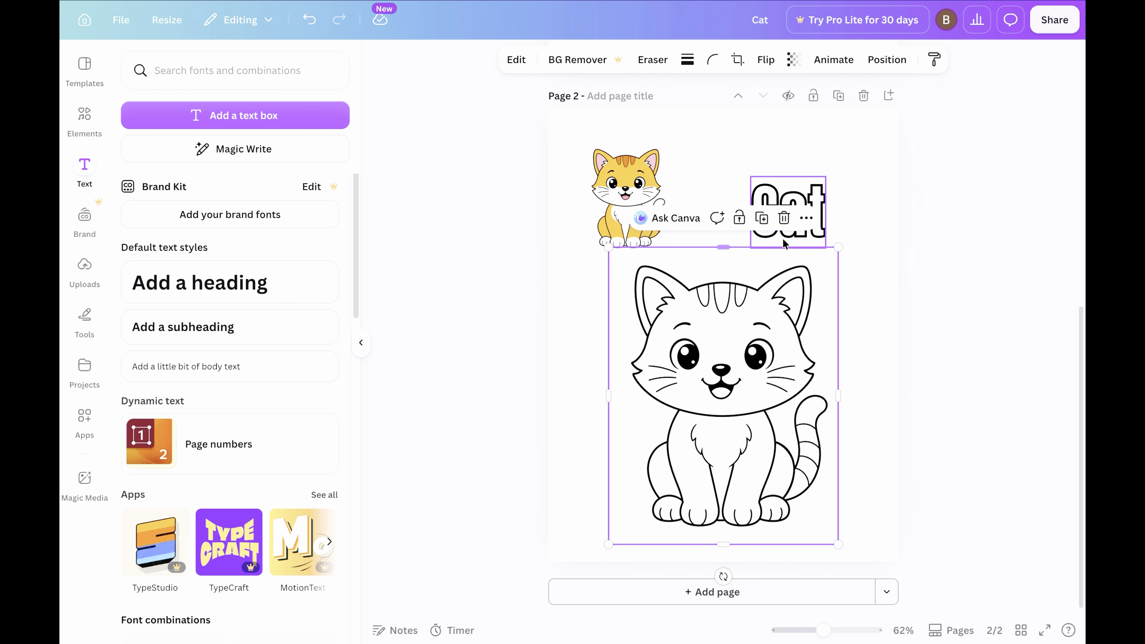
left_click(784, 218)
left_click(86, 271)
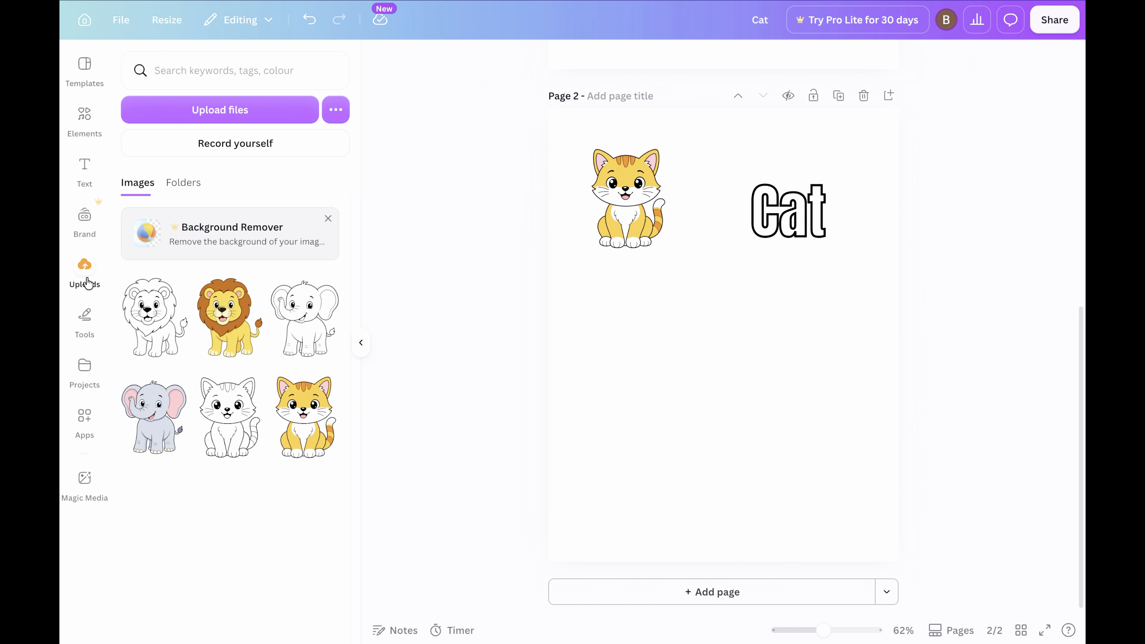
left_click(154, 316)
left_click_drag(721, 343, 723, 405)
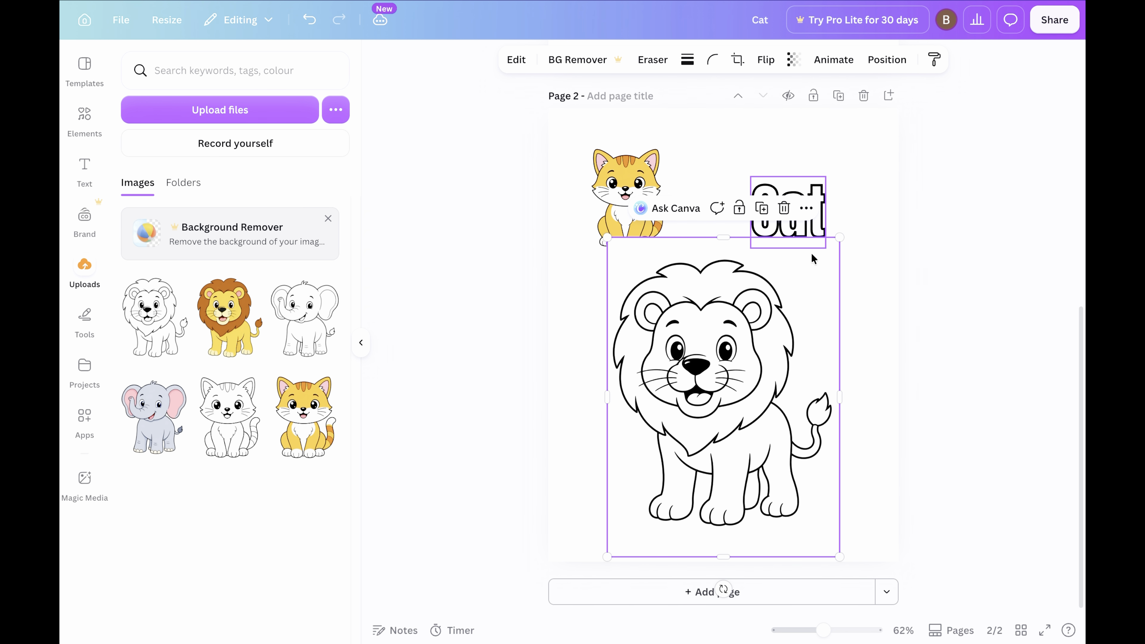
left_click_drag(839, 237, 802, 288)
left_click(981, 268)
Replace the color cat on page 2 with the color lion, scaled down and placed beside the heading above the outline lion.
left_click(624, 226)
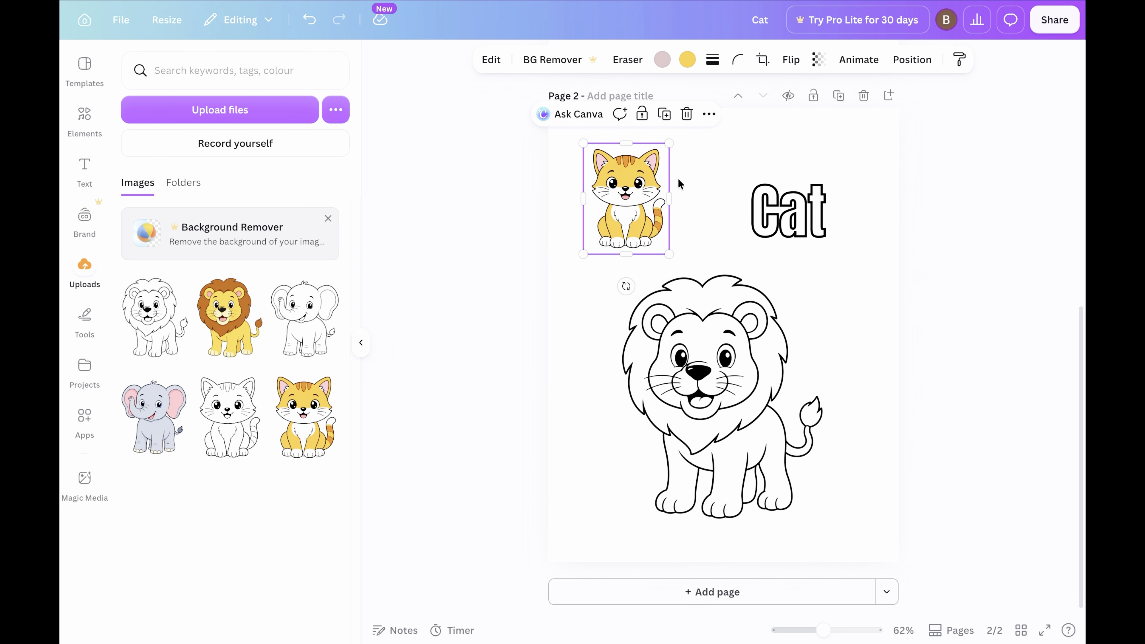
left_click(686, 113)
left_click(220, 297)
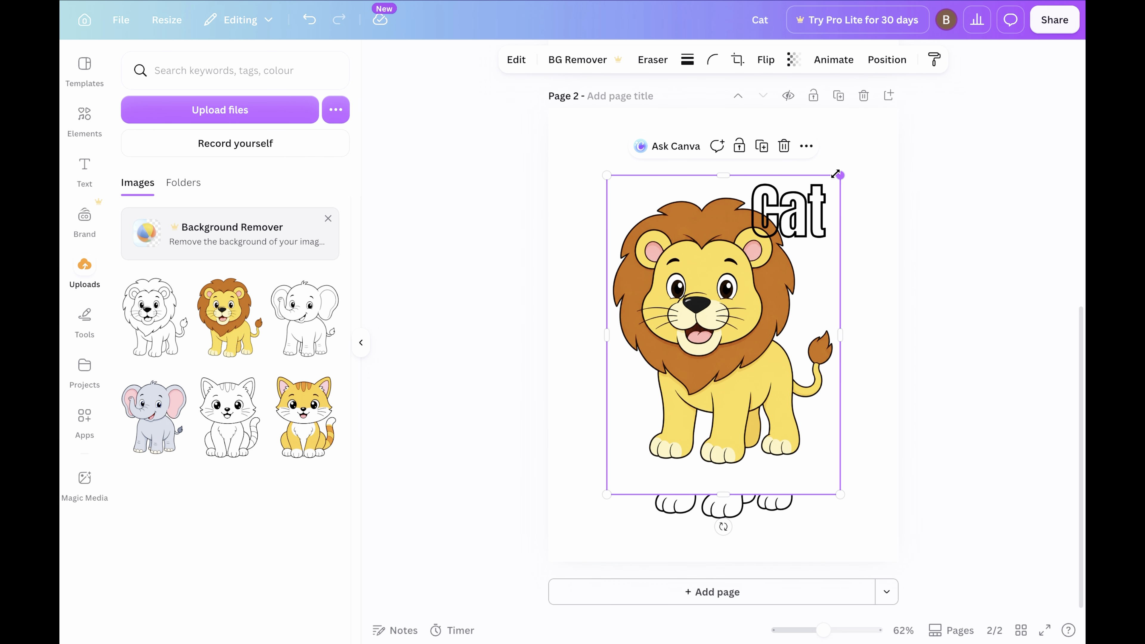
left_click_drag(835, 173, 705, 359)
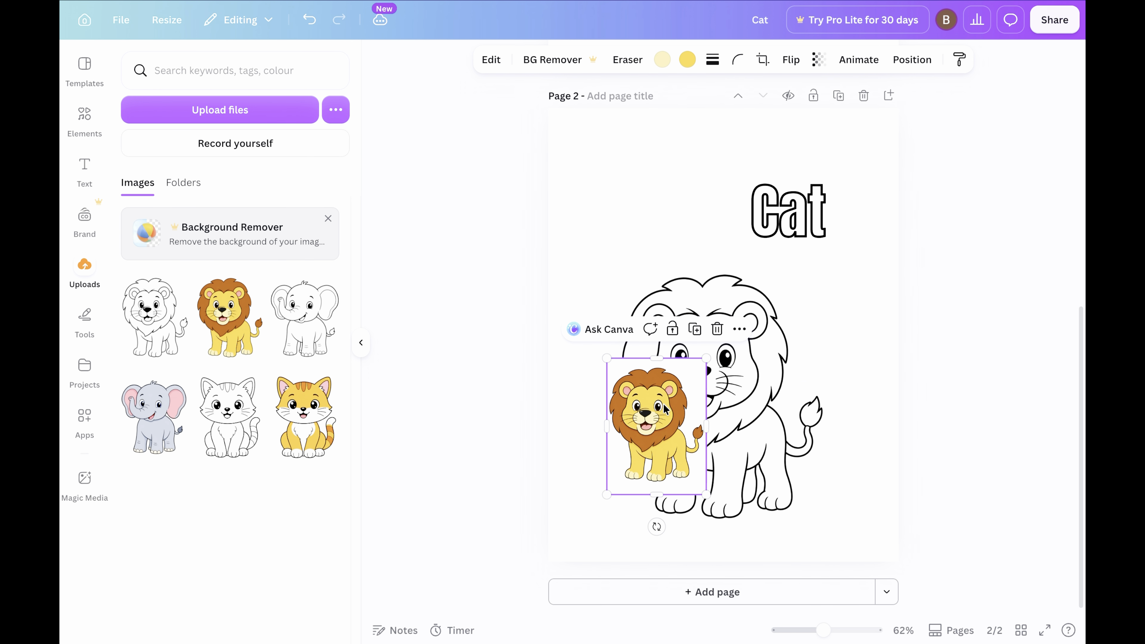
left_click_drag(664, 408, 643, 209)
left_click(858, 291)
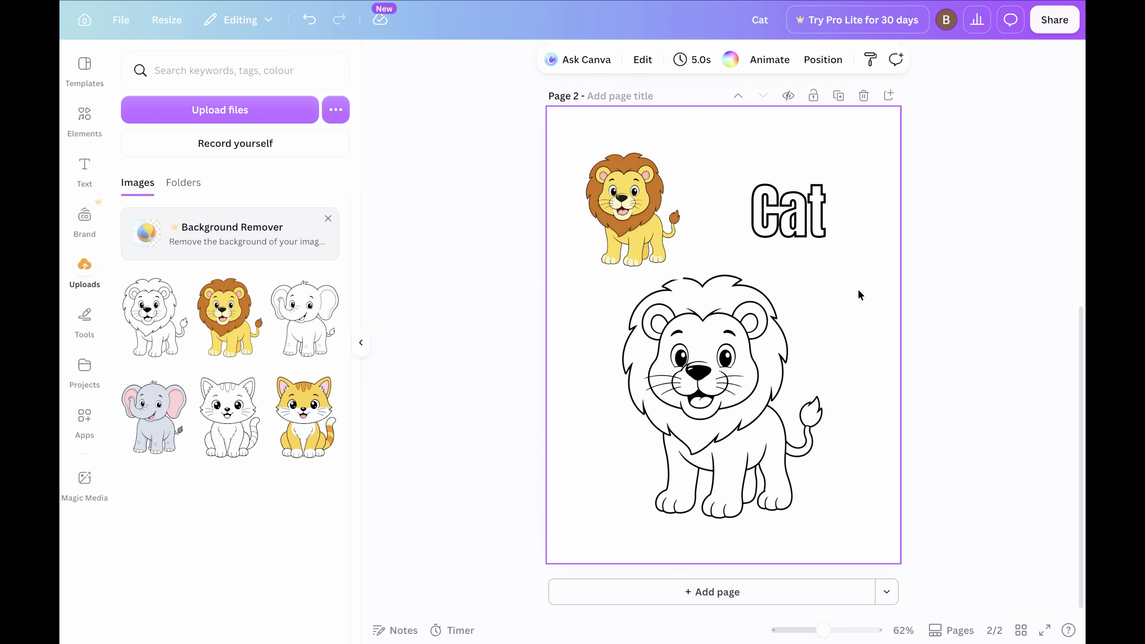
Change the heading on the lion page to "Lion".
double_click(807, 215)
type("Lion")
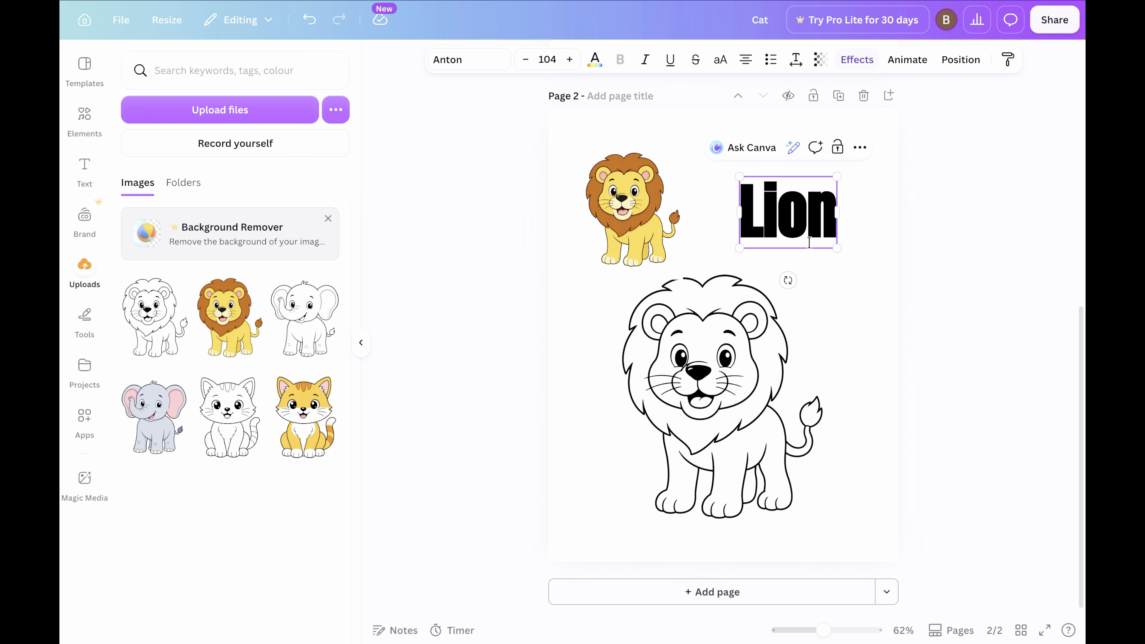
left_click(807, 270)
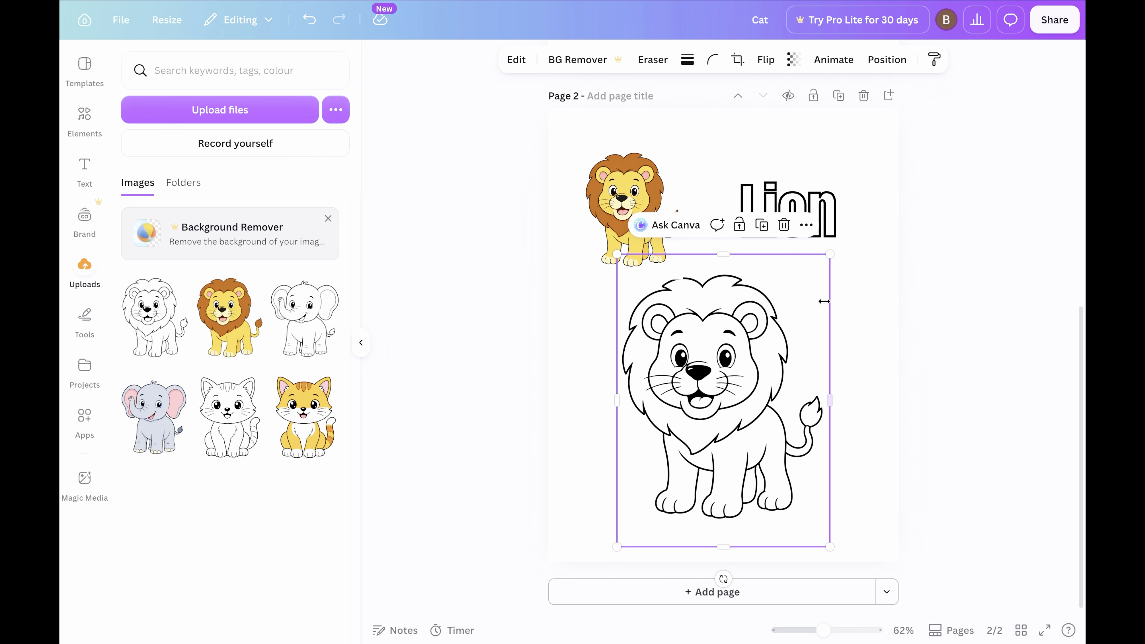
left_click(903, 266)
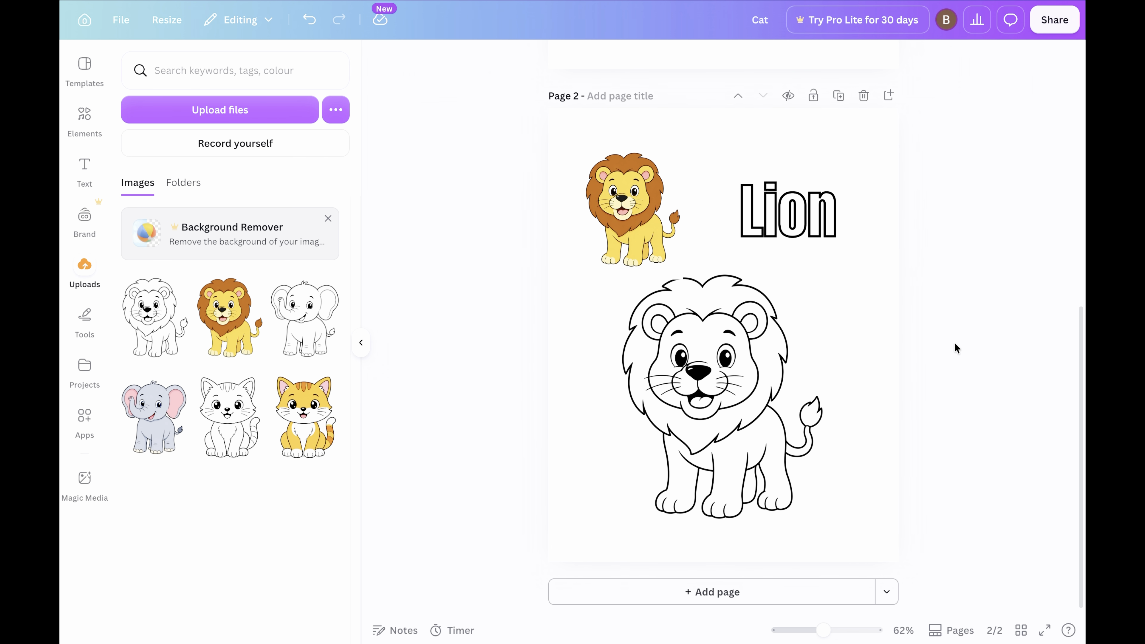
Duplicate the lion page and replace the outline lion on the copy with the outline elephant, scaled down and centered below the heading.
left_click(840, 97)
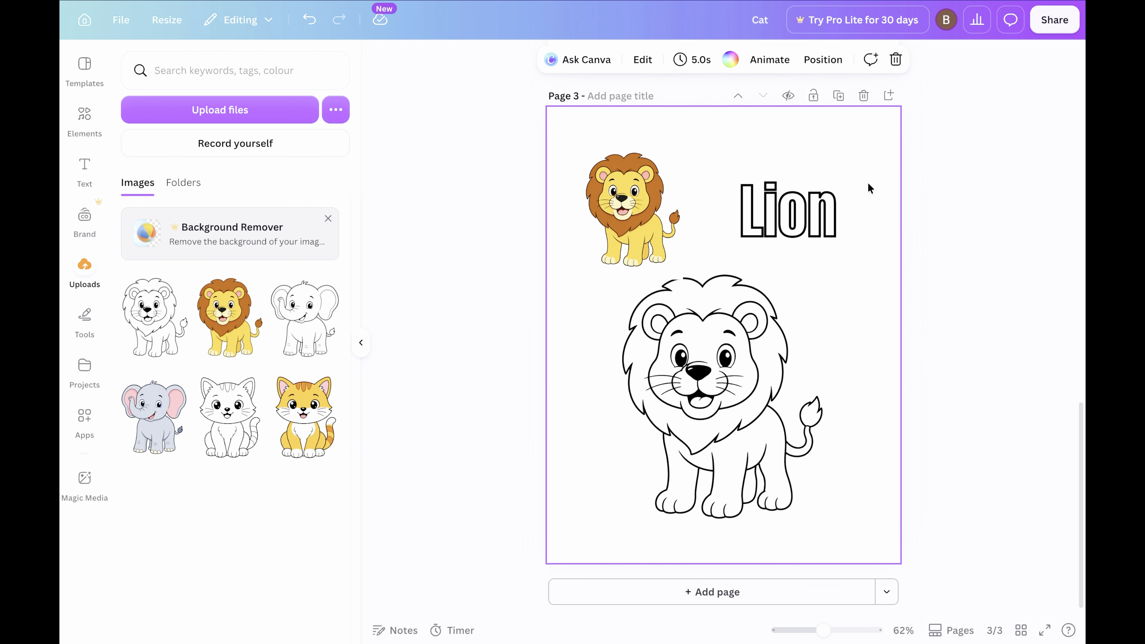
left_click(746, 337)
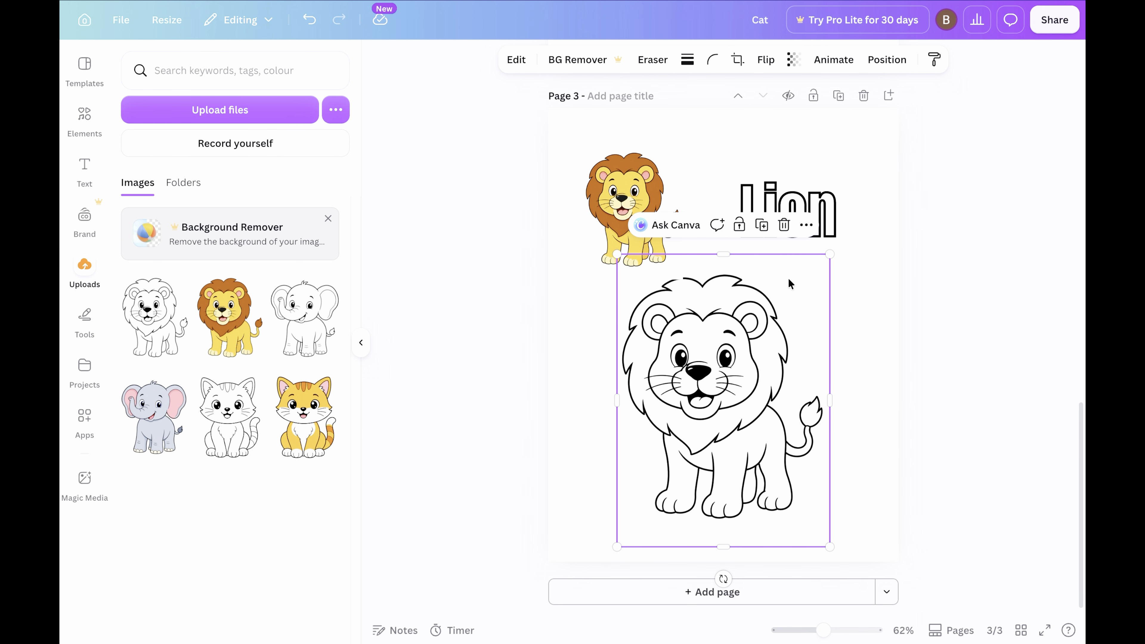
left_click(782, 225)
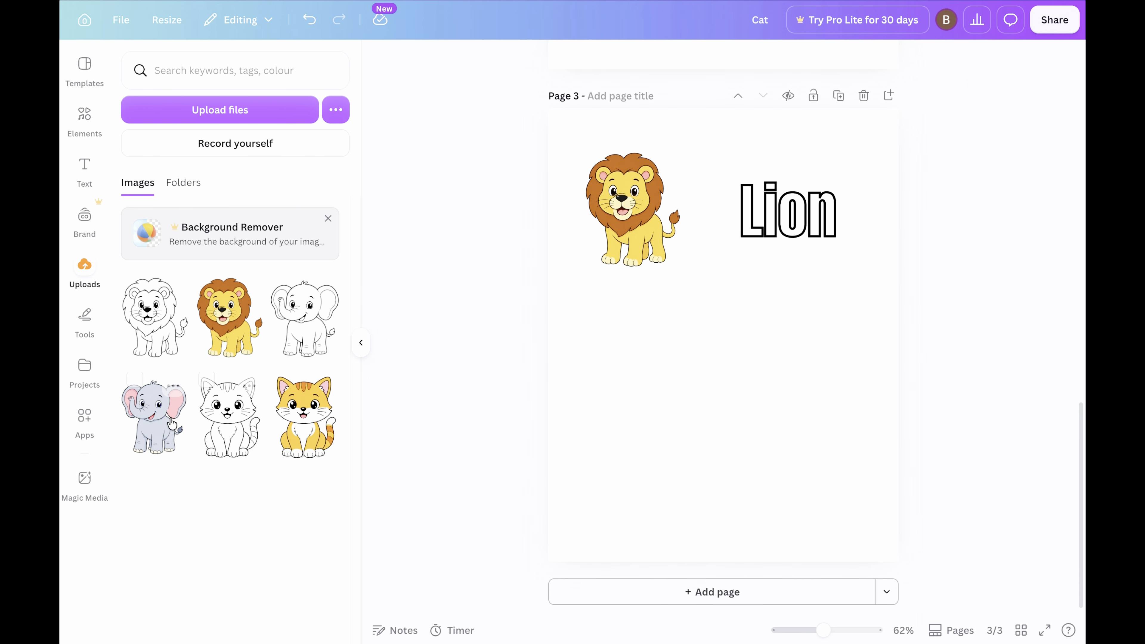
left_click(309, 345)
left_click_drag(682, 330, 669, 388)
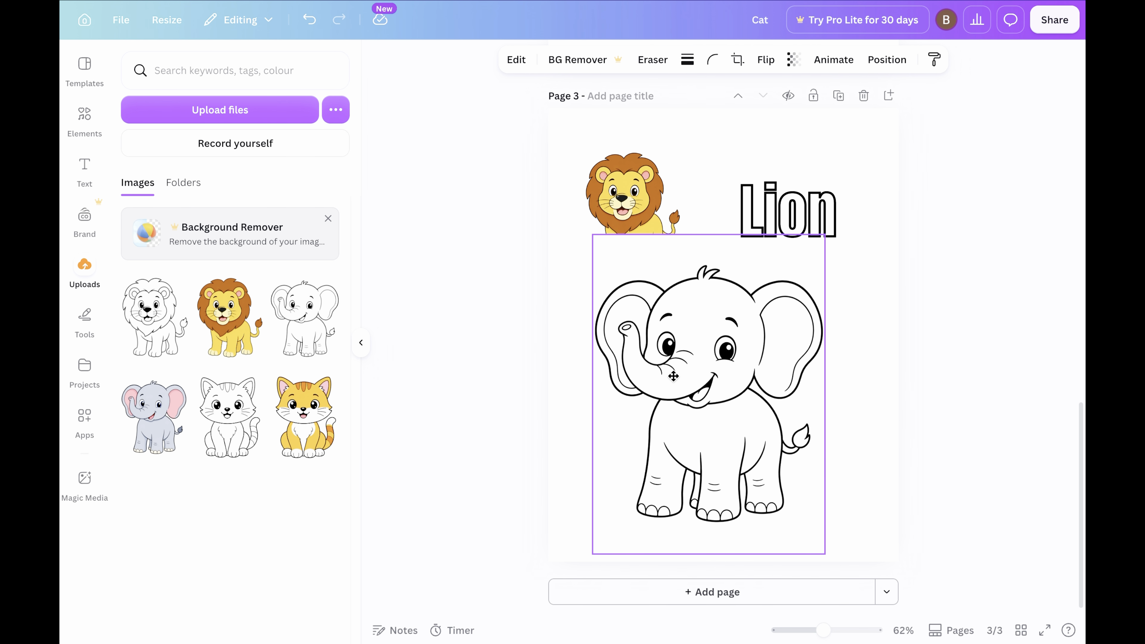
left_click_drag(823, 236, 805, 264)
left_click_drag(681, 343, 703, 346)
Replace the color lion on page 3 with the color elephant, scaled down and placed above the outline elephant beside the heading.
left_click(620, 203)
key("Delete")
left_click(147, 420)
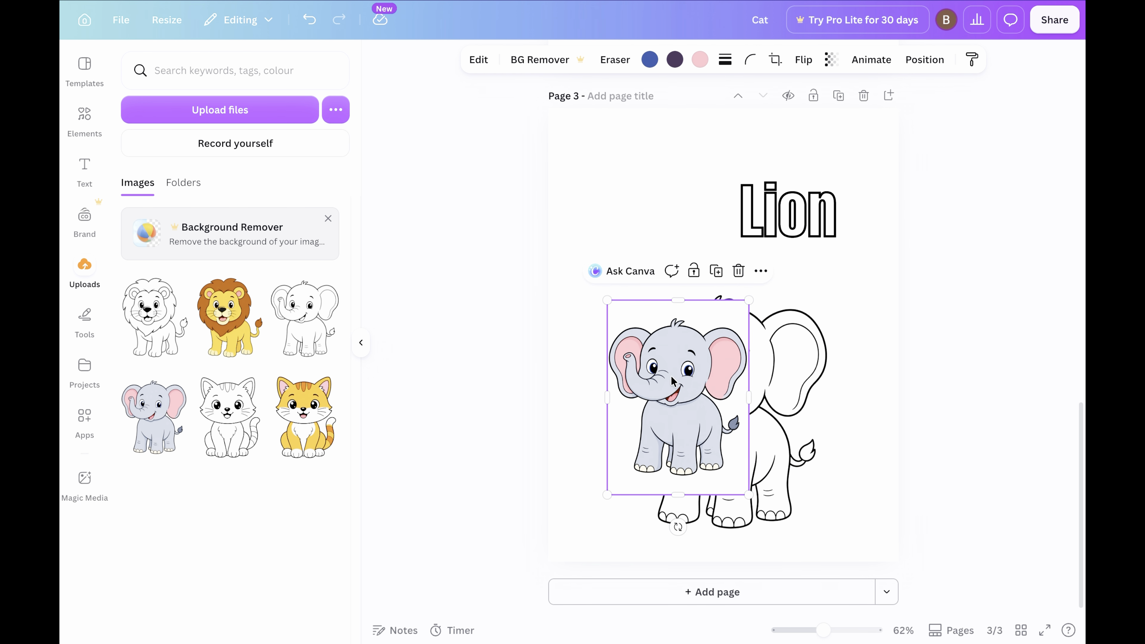
left_click_drag(739, 476, 696, 283)
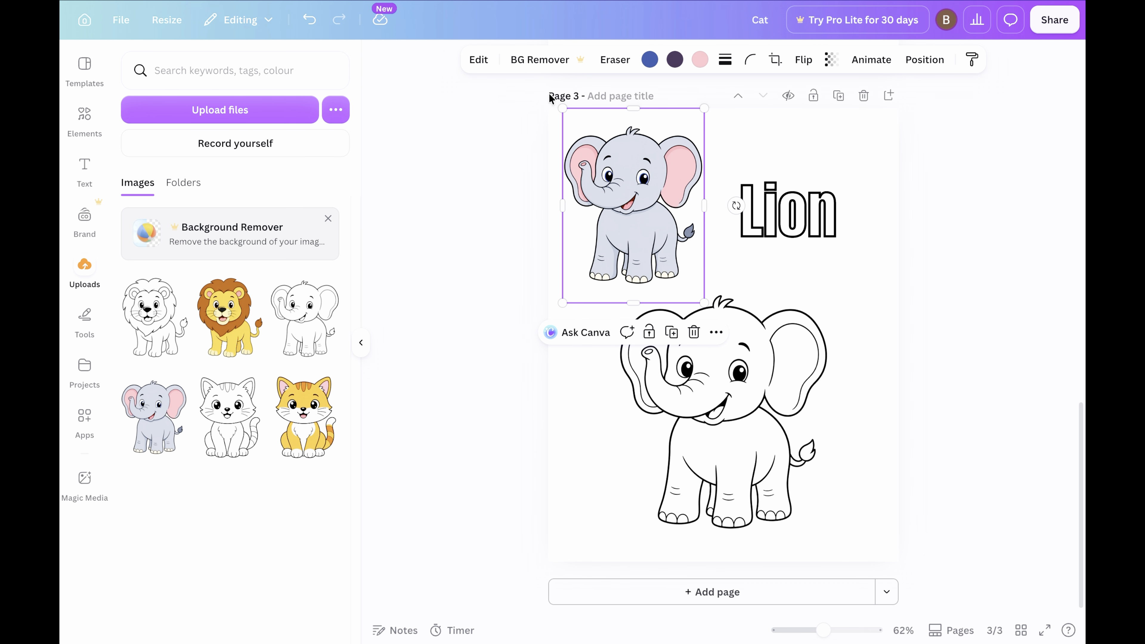
left_click_drag(563, 108, 598, 158)
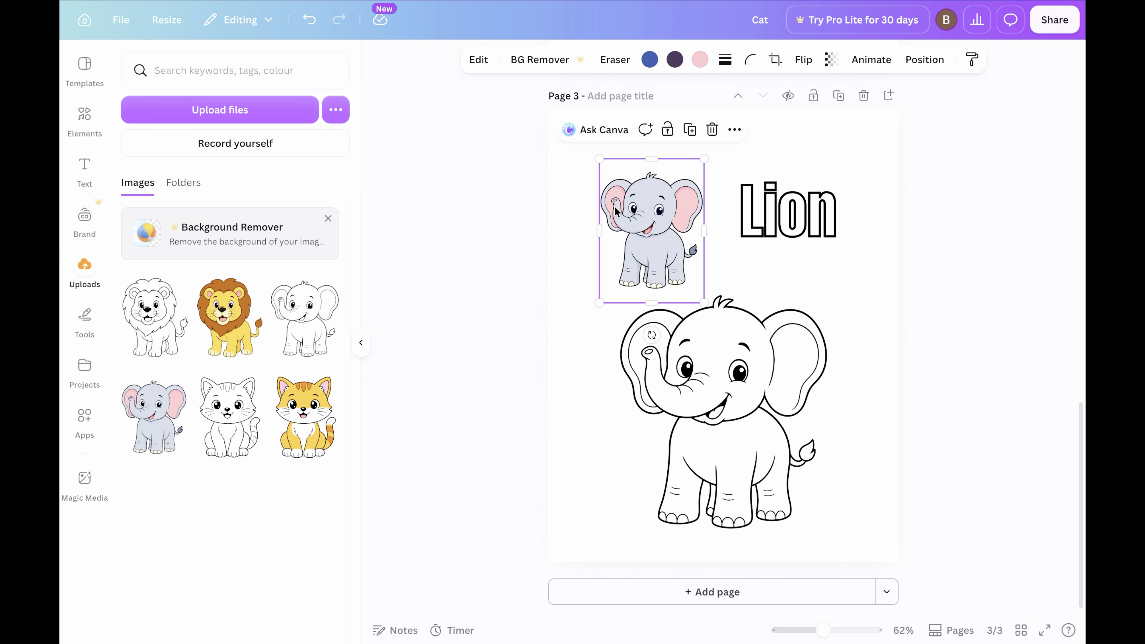
left_click_drag(615, 206, 599, 191)
left_click_drag(689, 287, 697, 289)
Change the heading on page 3 to "Elephant".
double_click(787, 210)
type("Elephant")
left_click(849, 265)
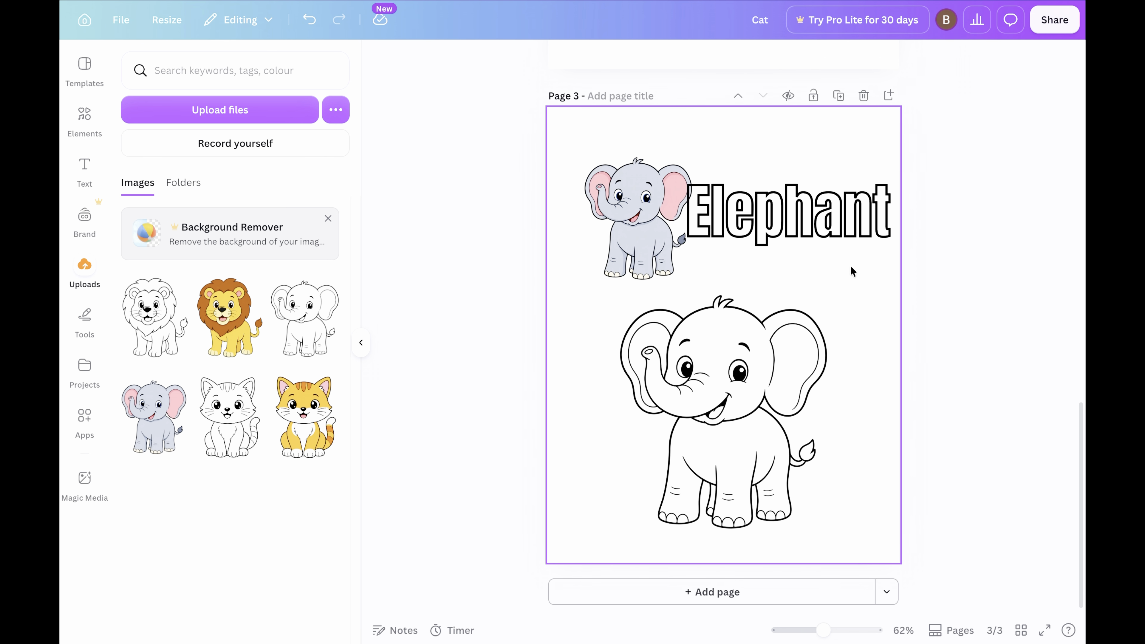
Set the "Elephant" heading's font size to 88 and move it slightly down beside the color elephant.
left_click(804, 235)
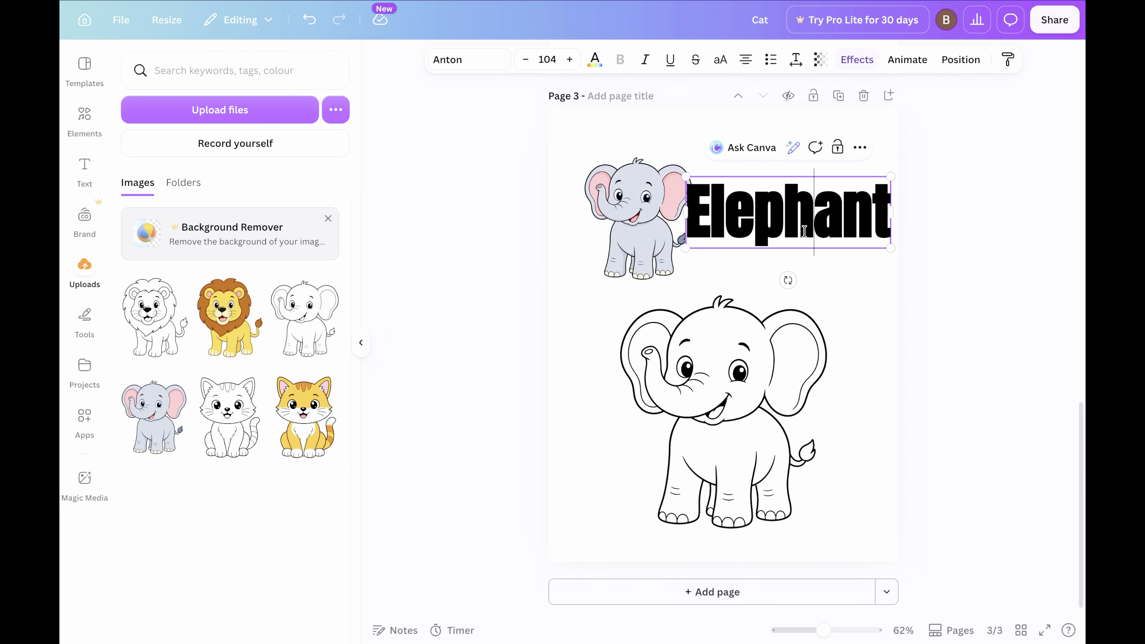
left_click(551, 60)
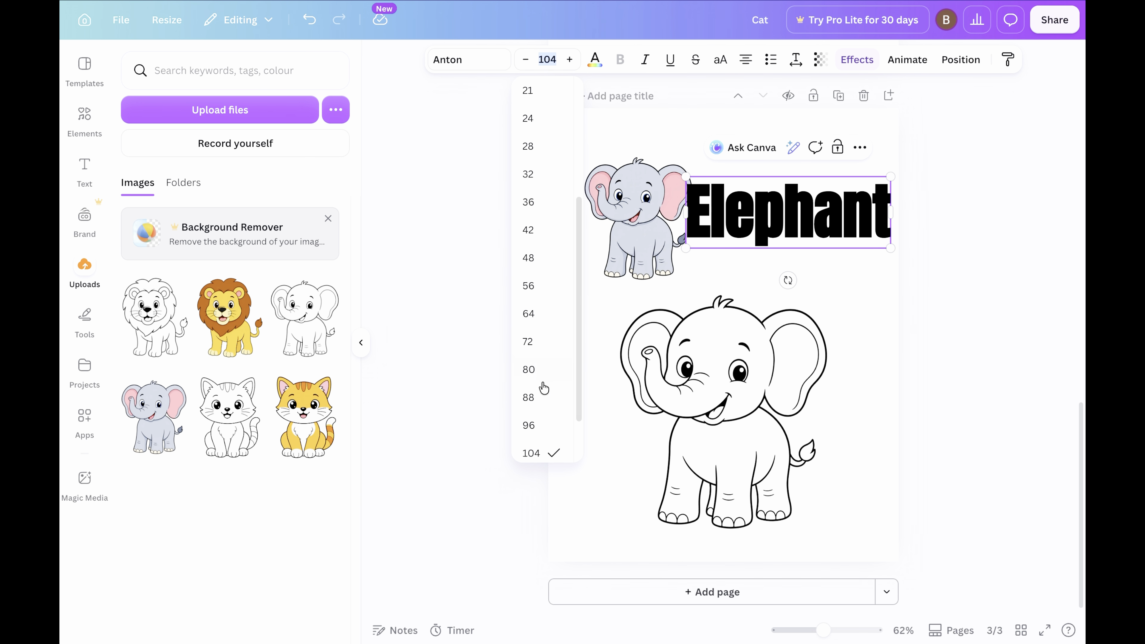
left_click(534, 395)
left_click(910, 342)
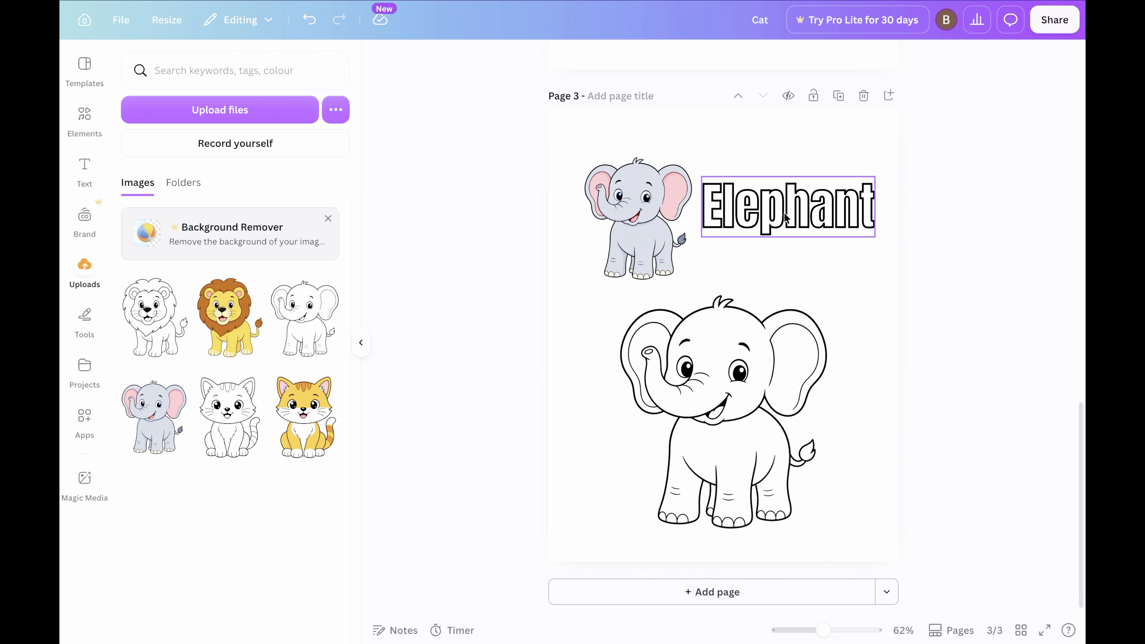
left_click_drag(799, 215, 800, 235)
left_click(1021, 240)
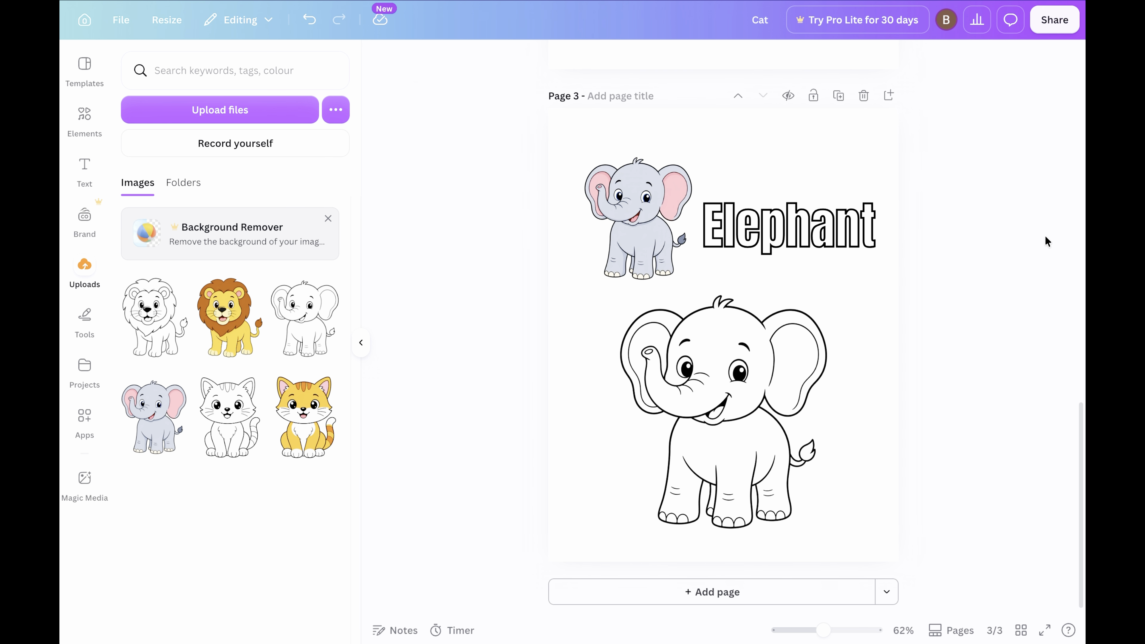
Insert a blank page after each of the cat, lion and elephant pages.
scroll(1045, 236, "up", 15)
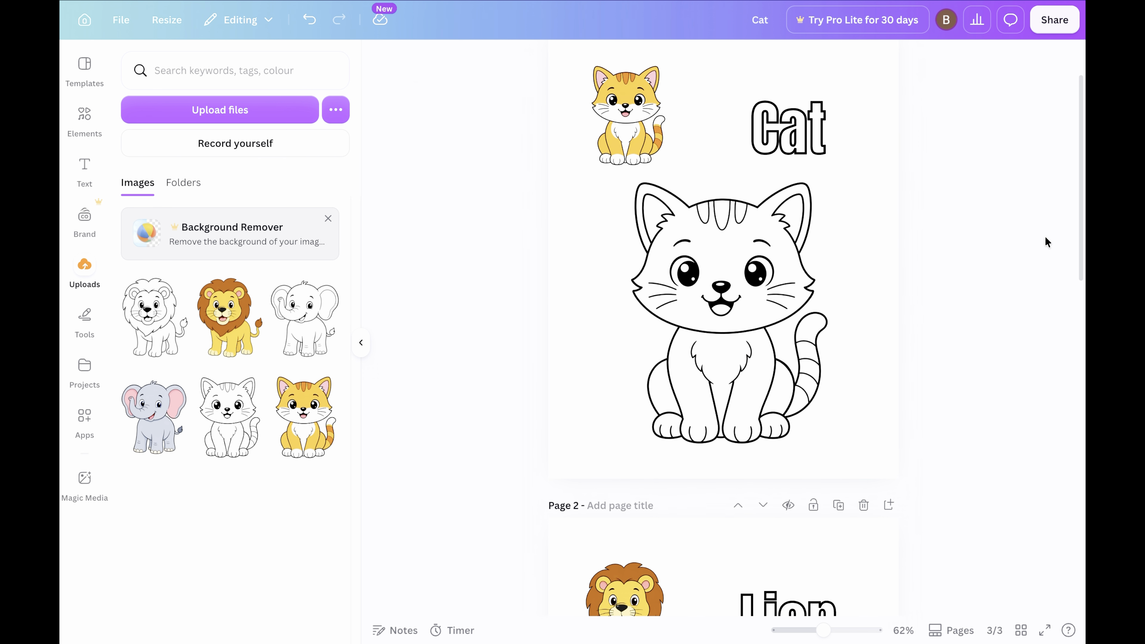
scroll(1044, 240, "up", 2)
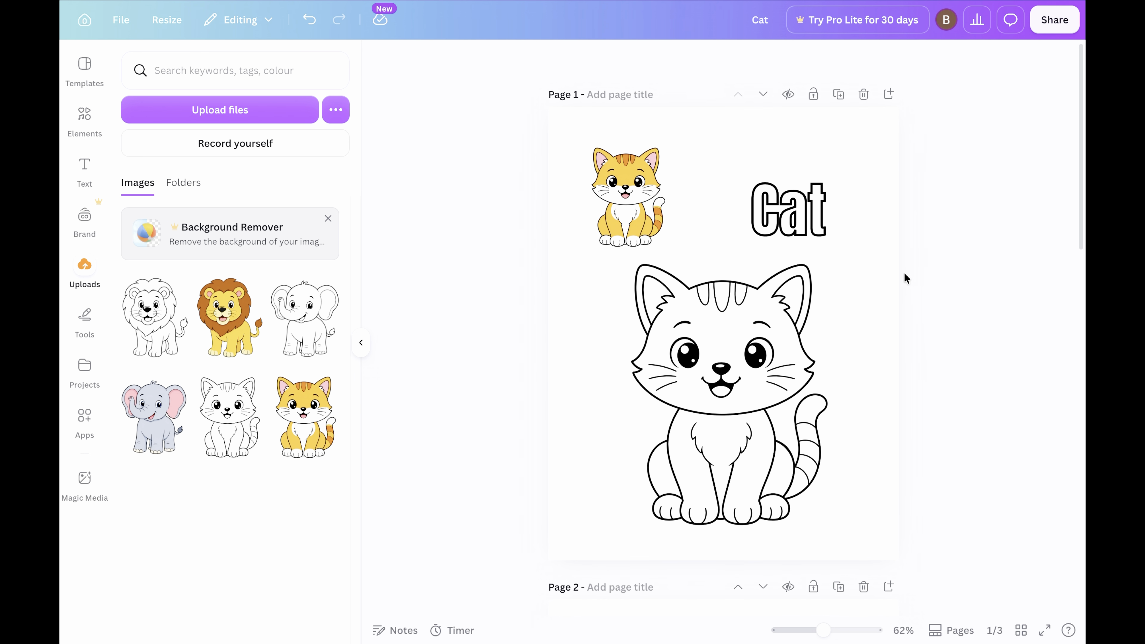
left_click(890, 97)
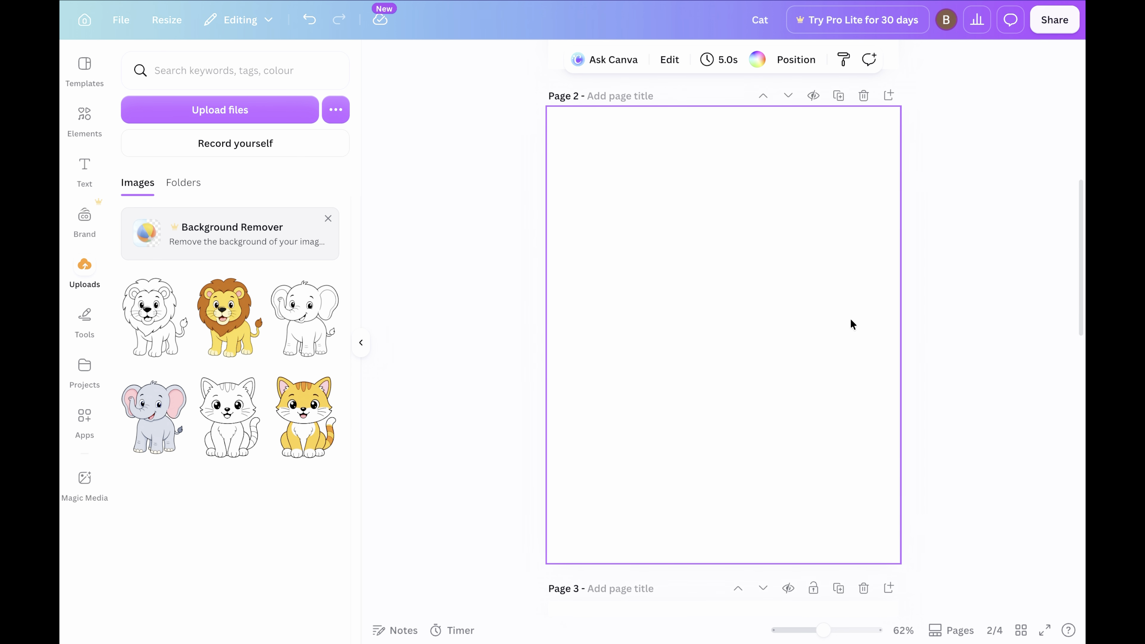
scroll(850, 317, "down", 10)
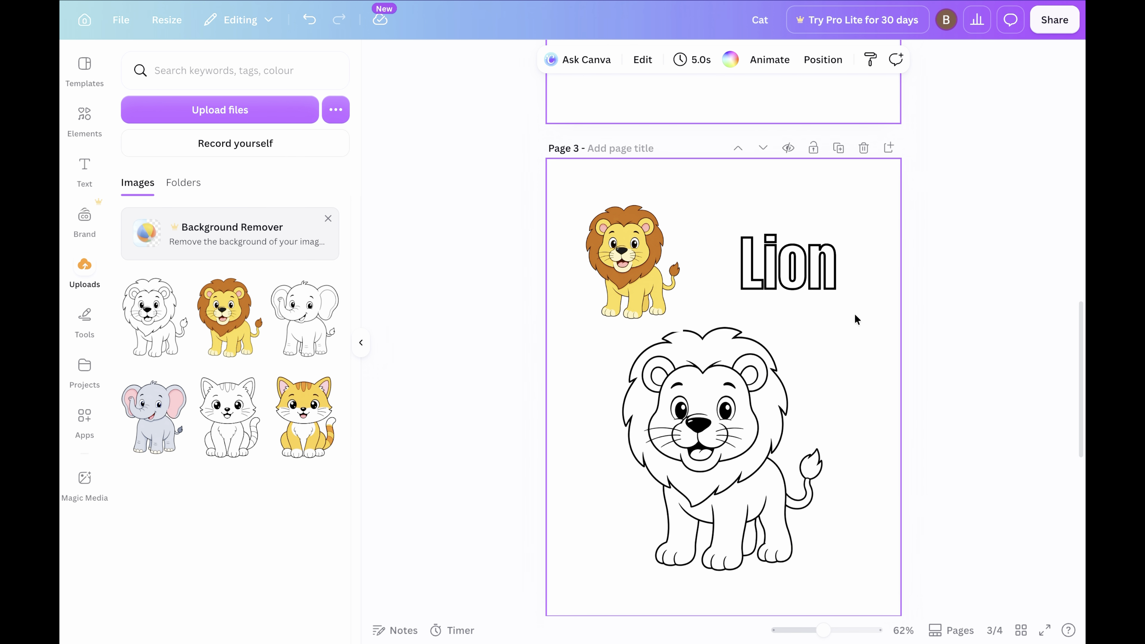
left_click(888, 148)
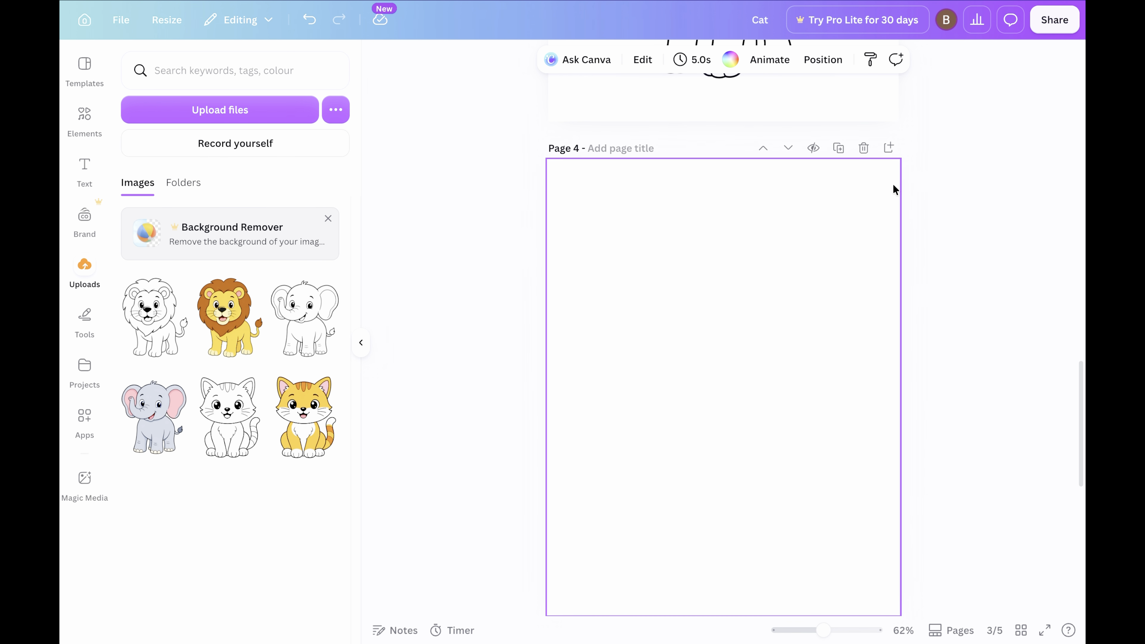
scroll(869, 301, "down", 10)
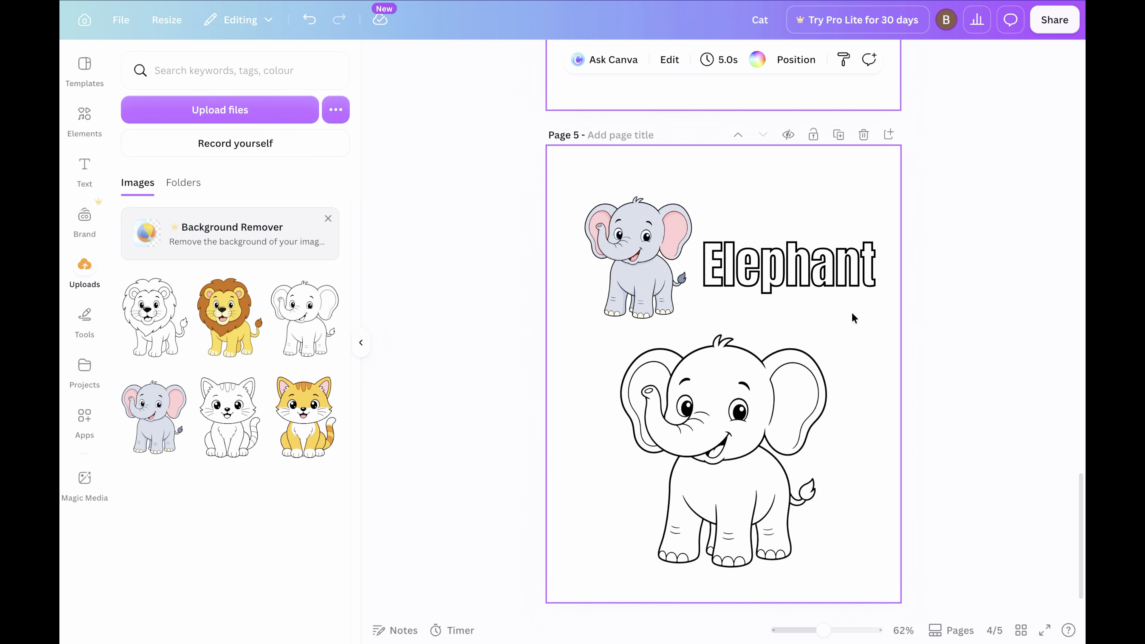
left_click(888, 127)
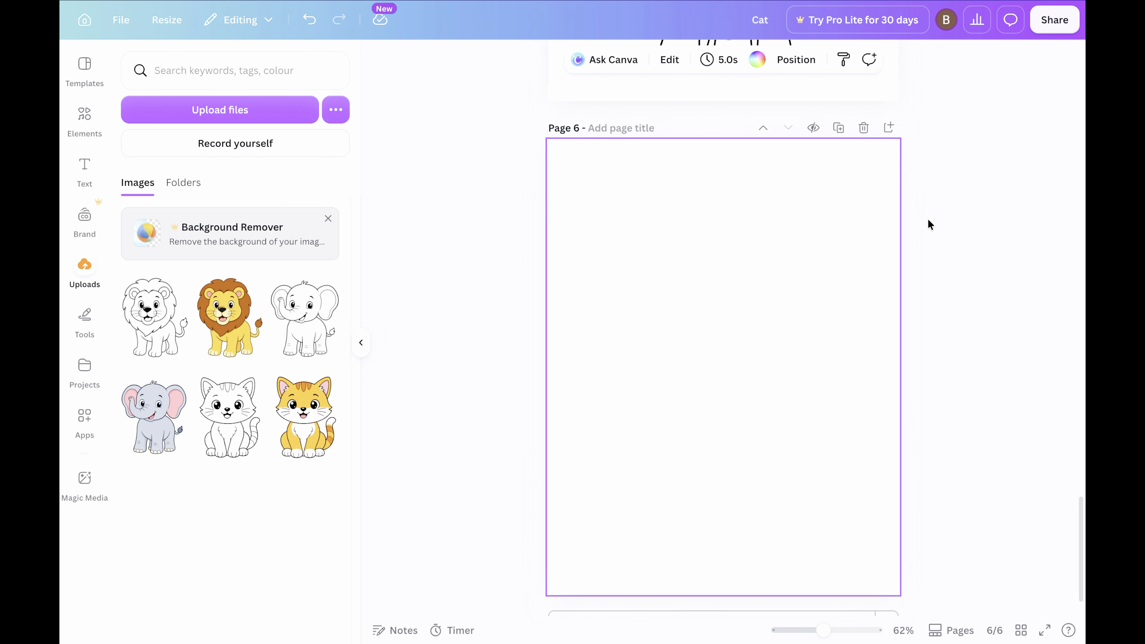
Review the whole page sequence, checking the order of animal pages and blank pages.
scroll(940, 245, "up", 20)
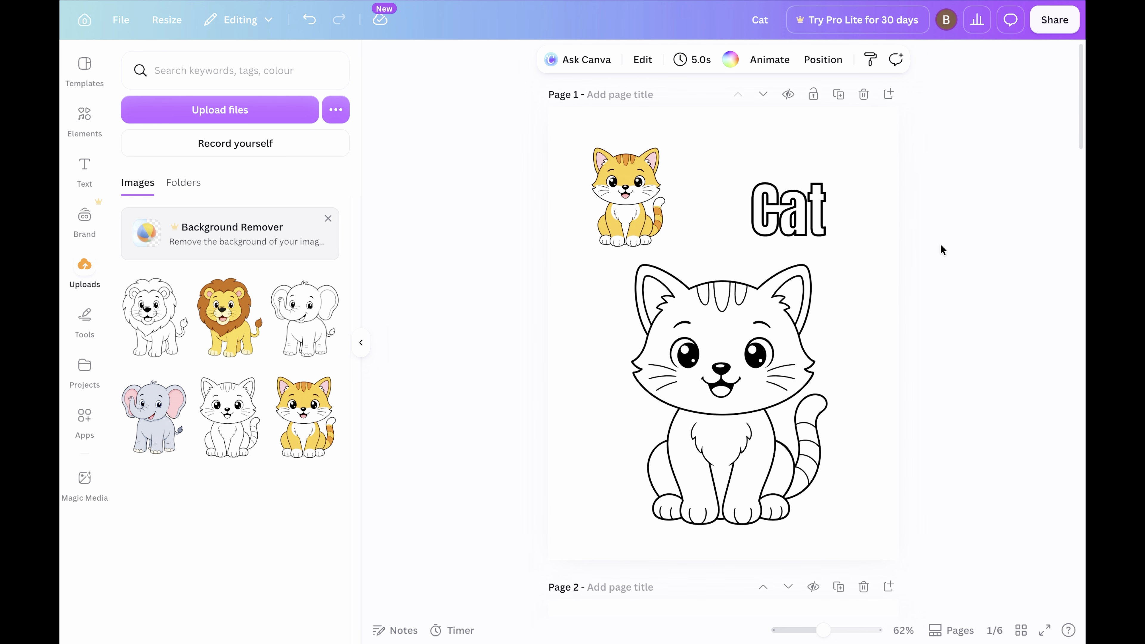
left_click(1020, 630)
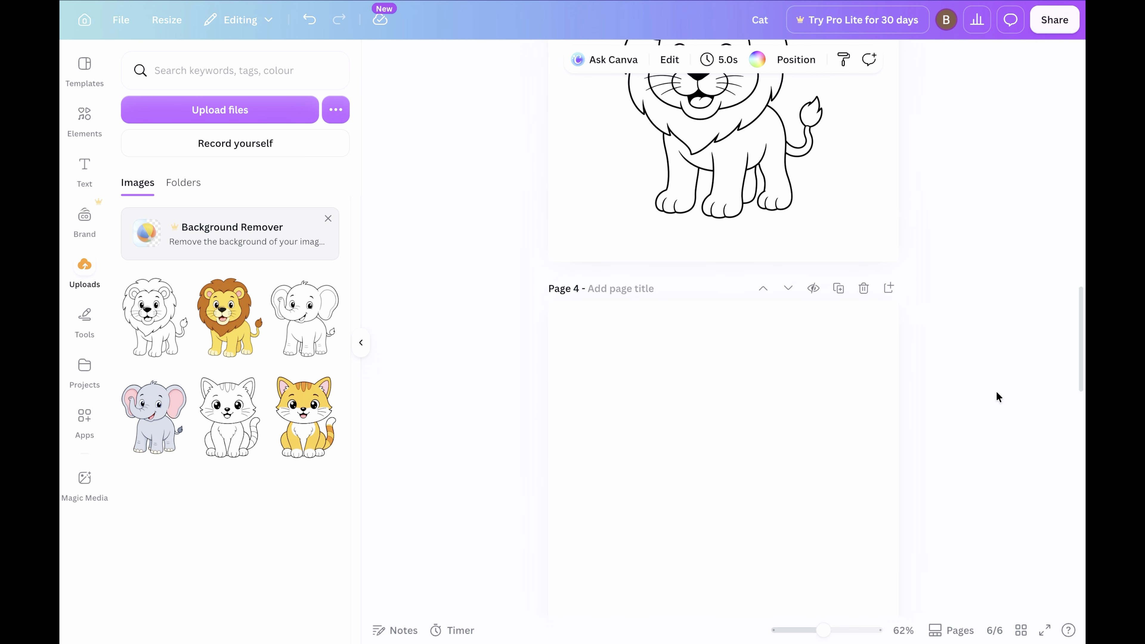
scroll(996, 392, "up", 10)
scroll(925, 468, "down", 20)
scroll(925, 469, "up", 13)
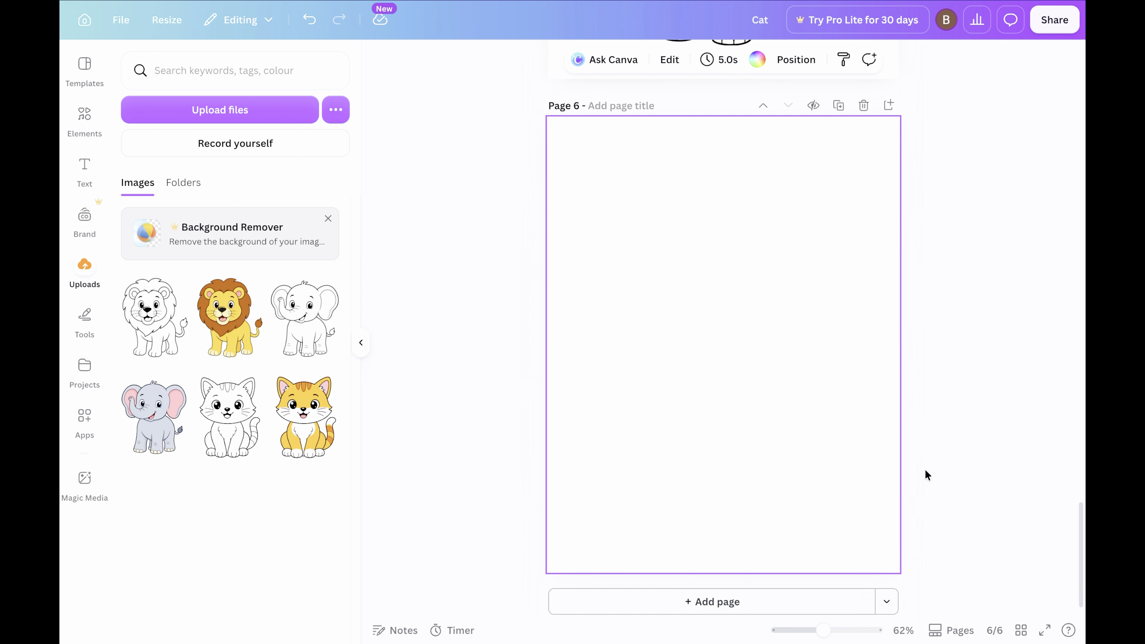
scroll(925, 465, "up", 8)
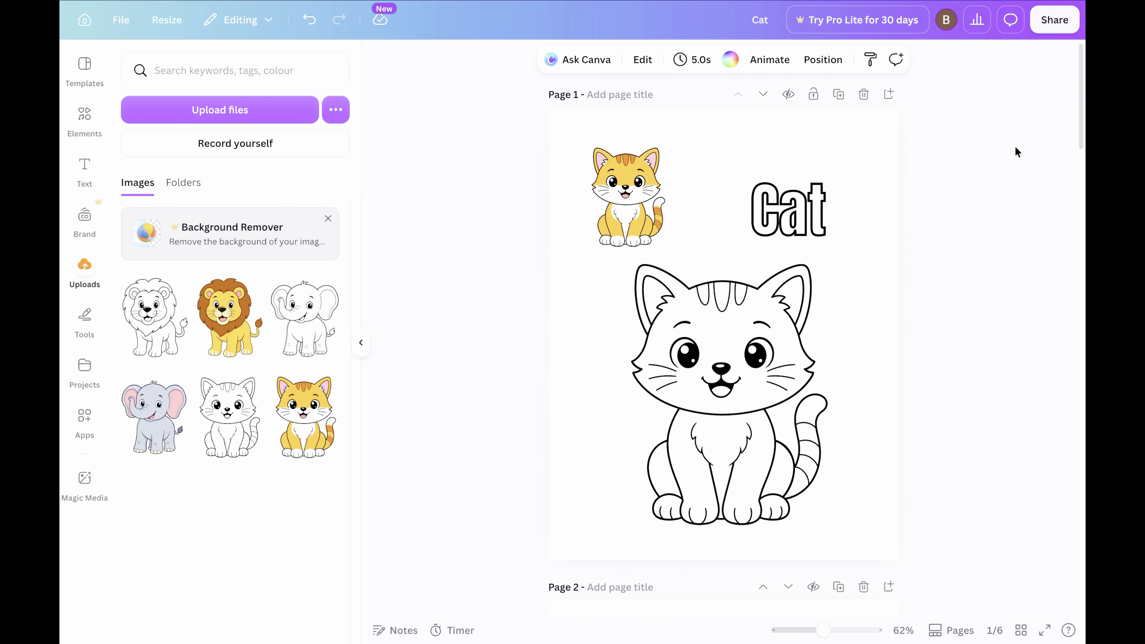
Download all pages of the design as a PDF with the Digital preset.
left_click(1053, 20)
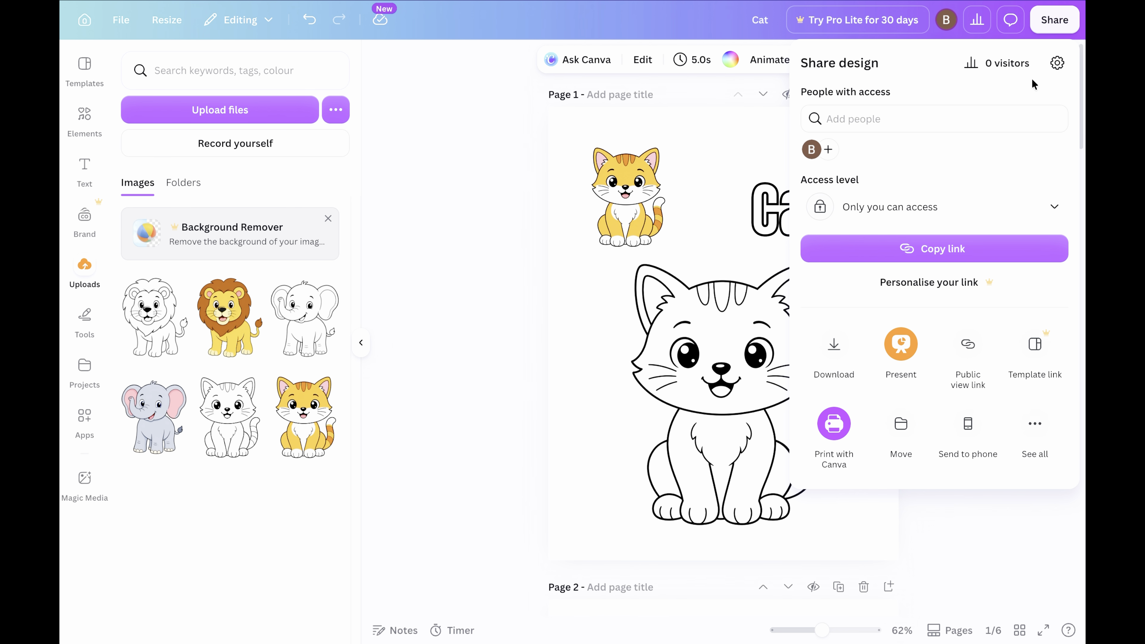
left_click(843, 359)
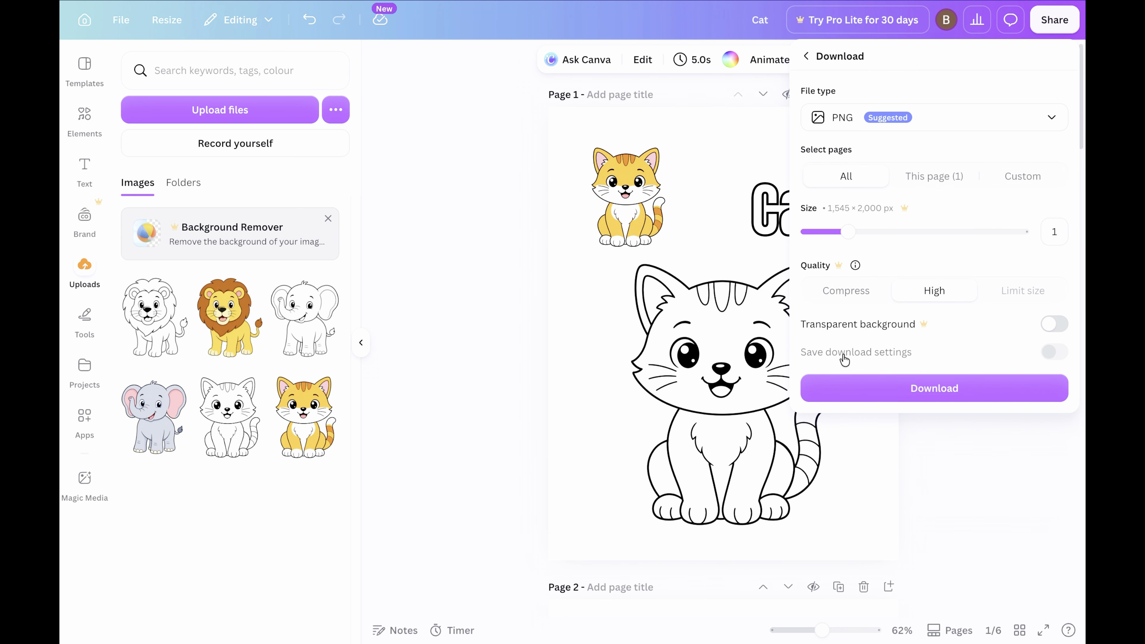
left_click(908, 126)
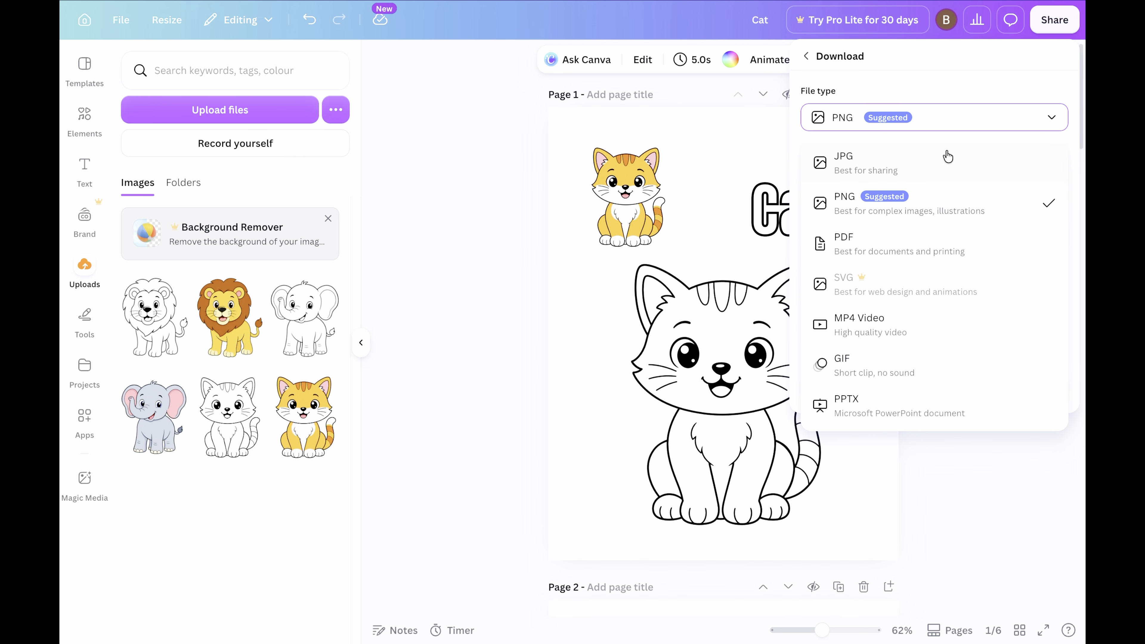
left_click(931, 248)
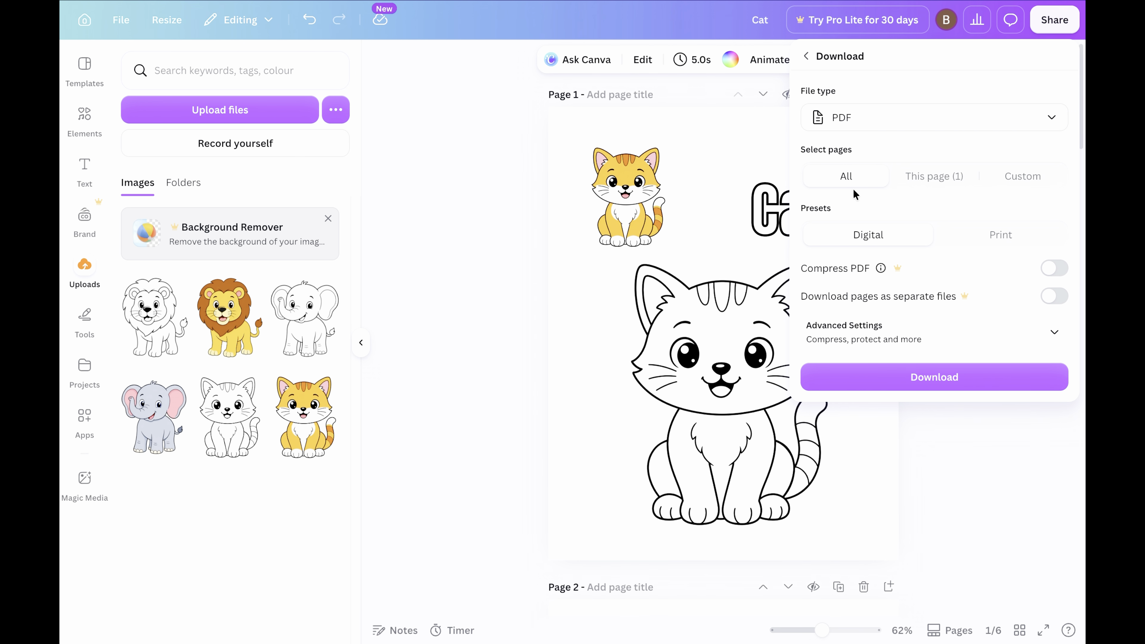
left_click(935, 387)
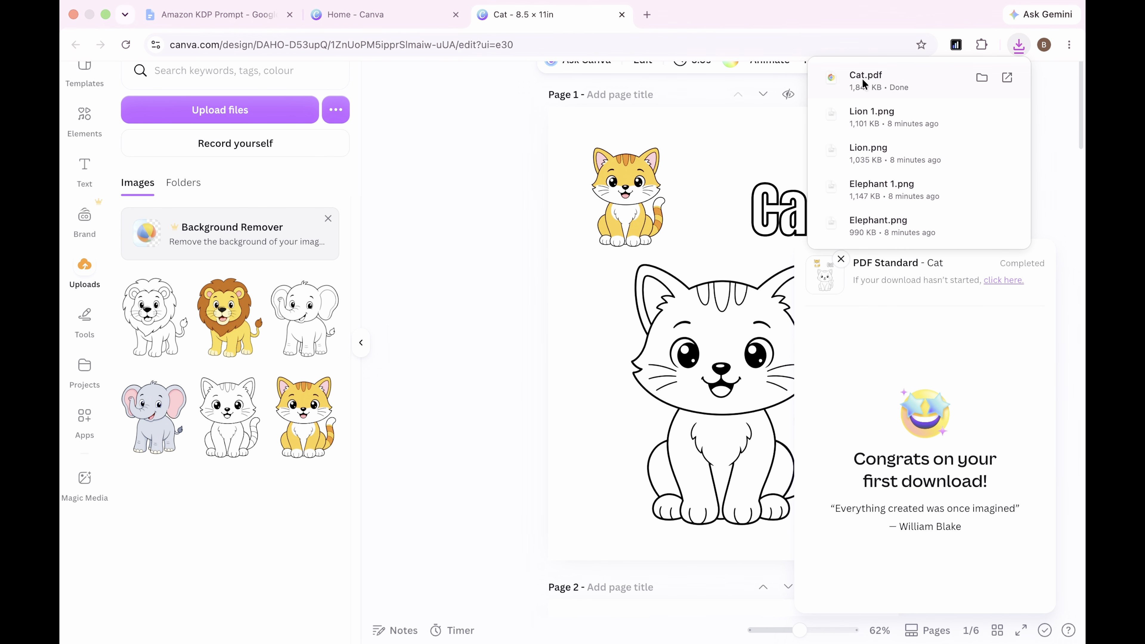
Open the downloaded Cat.pdf and check its sequence of animal pages and blank pages.
left_click(882, 83)
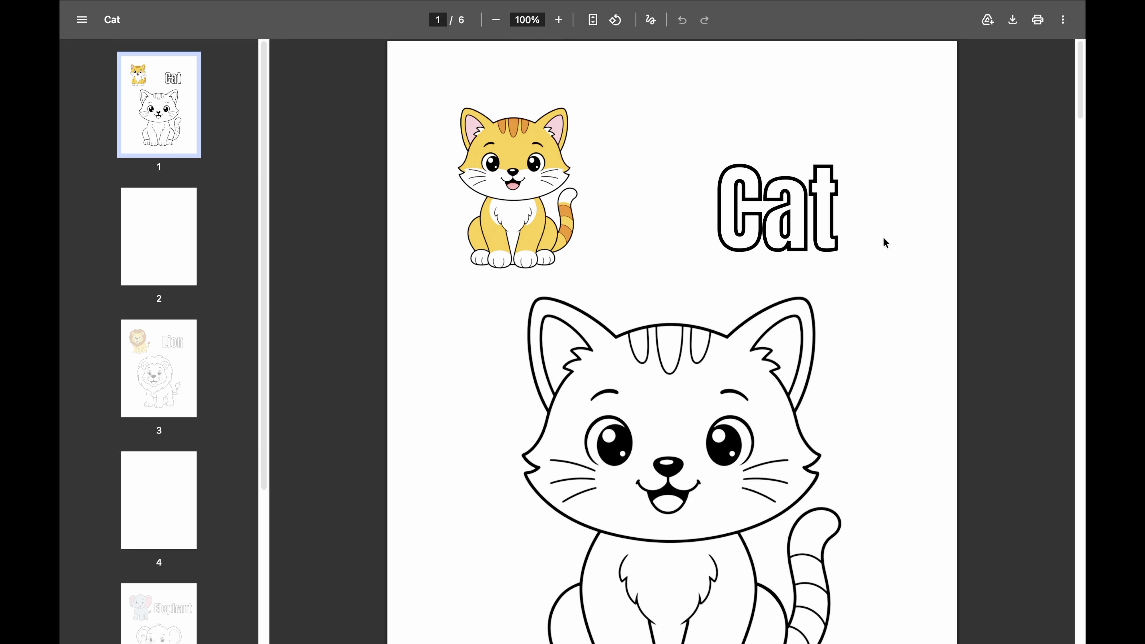
scroll(883, 236, "down", 10)
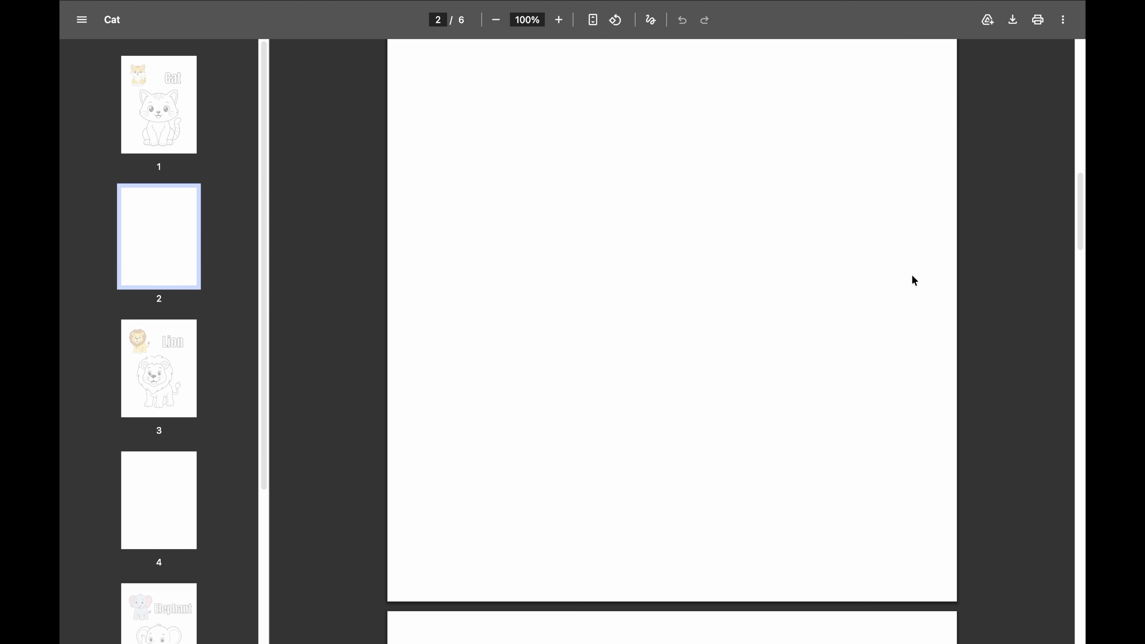
scroll(912, 275, "down", 15)
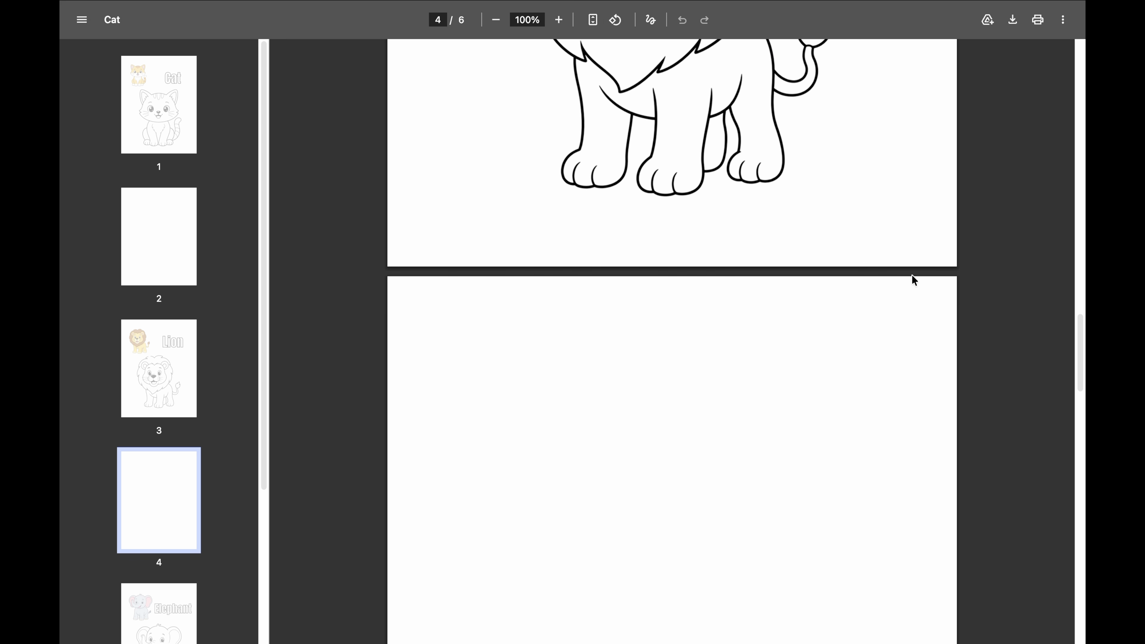
scroll(911, 273, "down", 10)
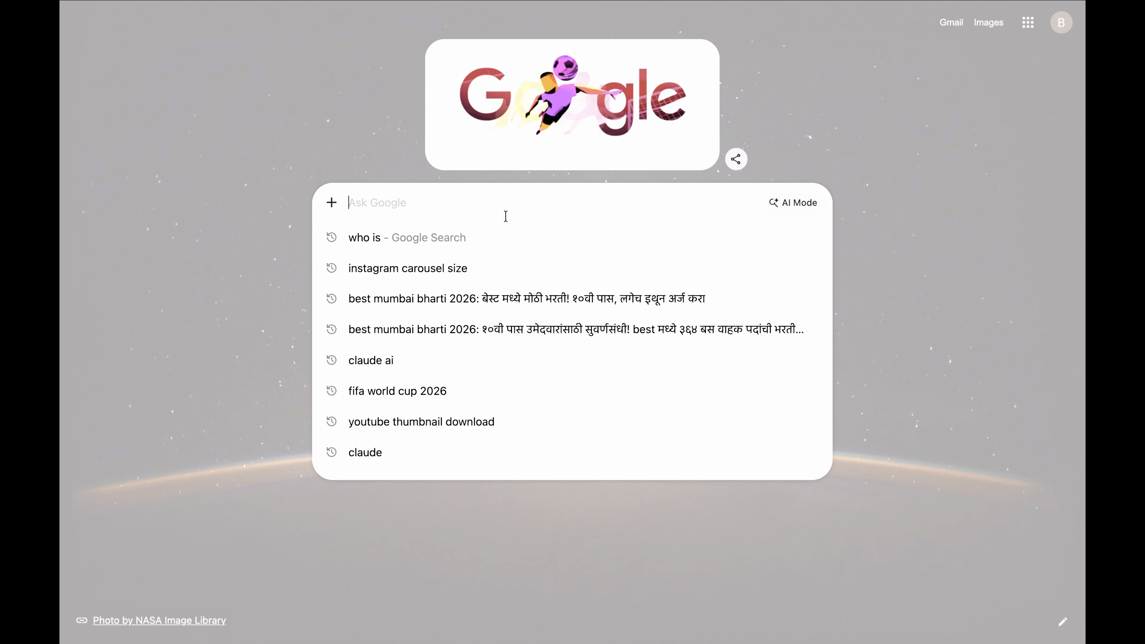
Search Google for "amezon kdp" and open the Kindle Direct Publishing website.
type("amezon")
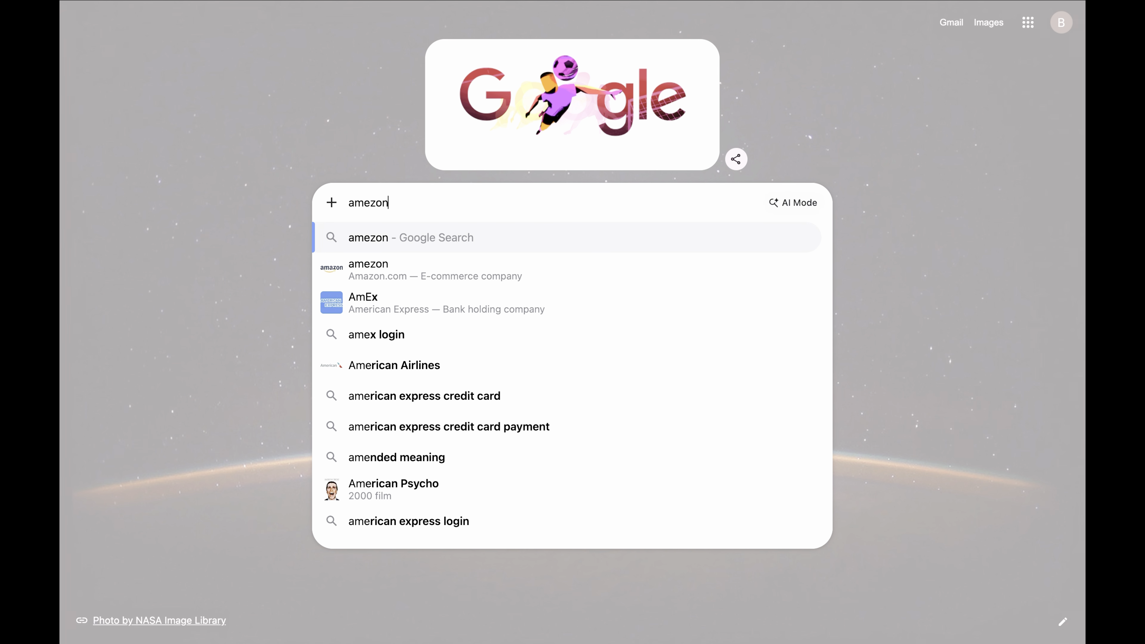
type(" kdp")
key("Return")
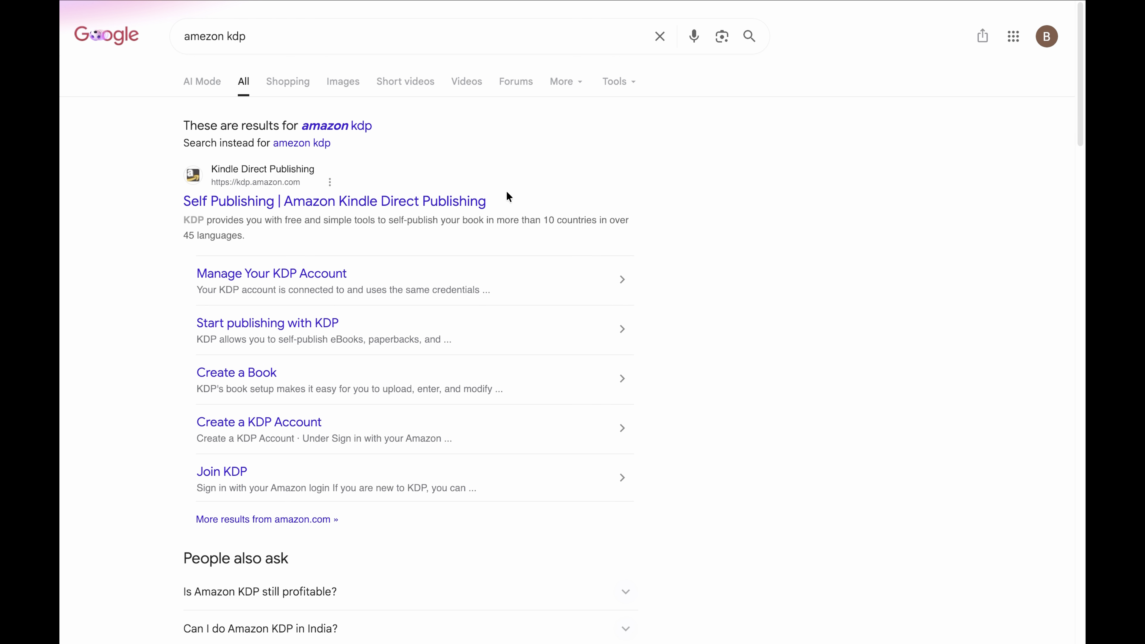
left_click(361, 208)
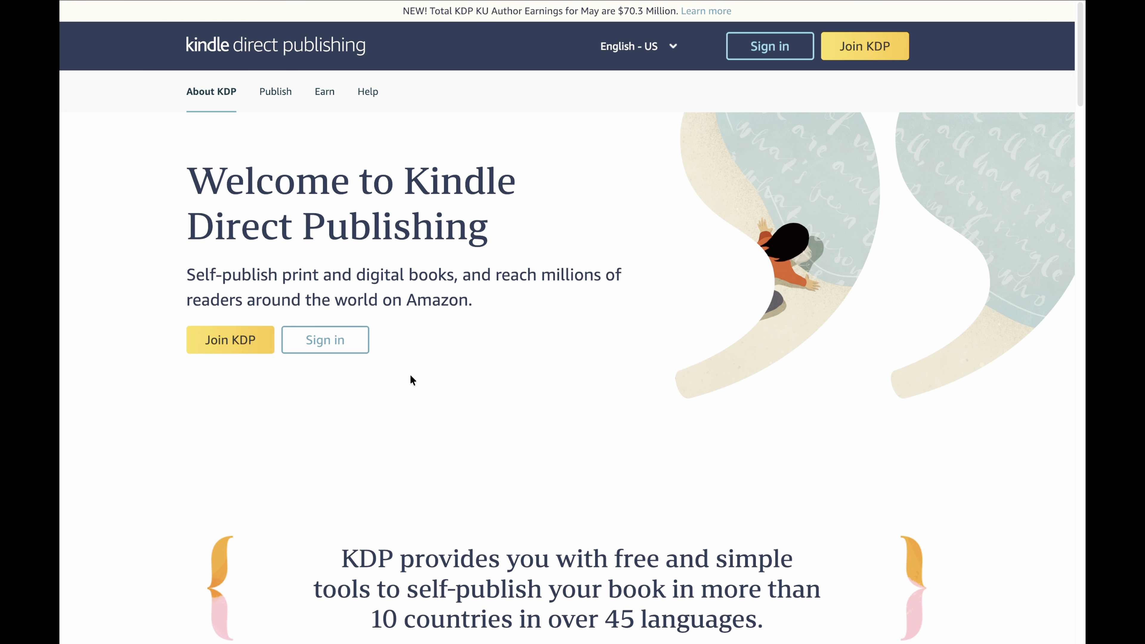
Join KDP and agree to the Kindle Direct Publishing Terms and Conditions.
left_click(231, 344)
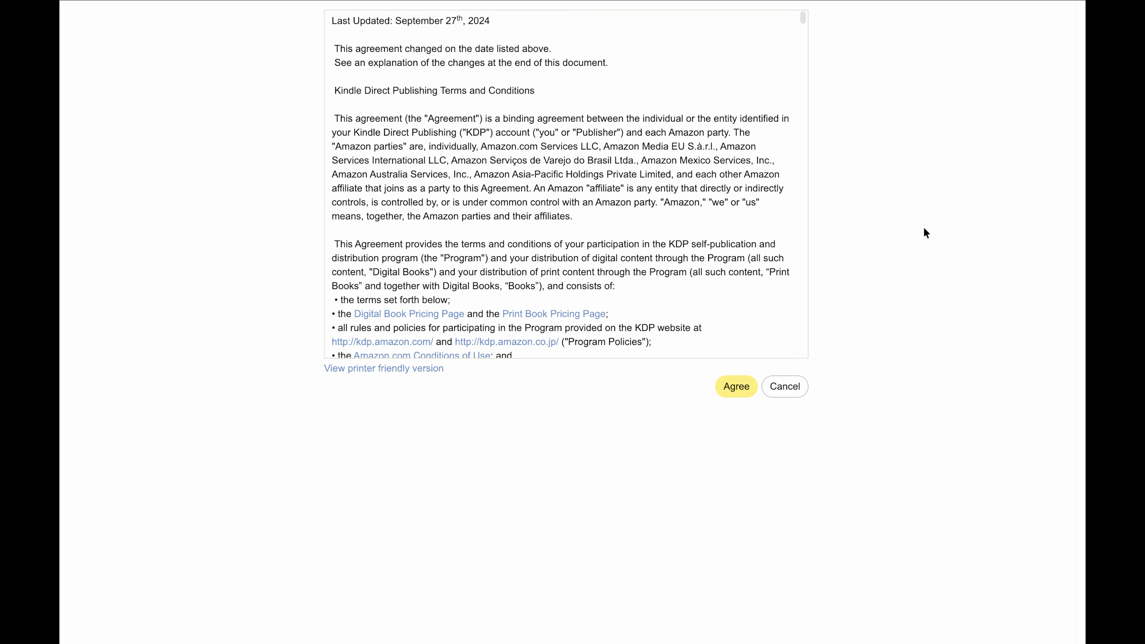
scroll(742, 215, "up", 1)
left_click(727, 393)
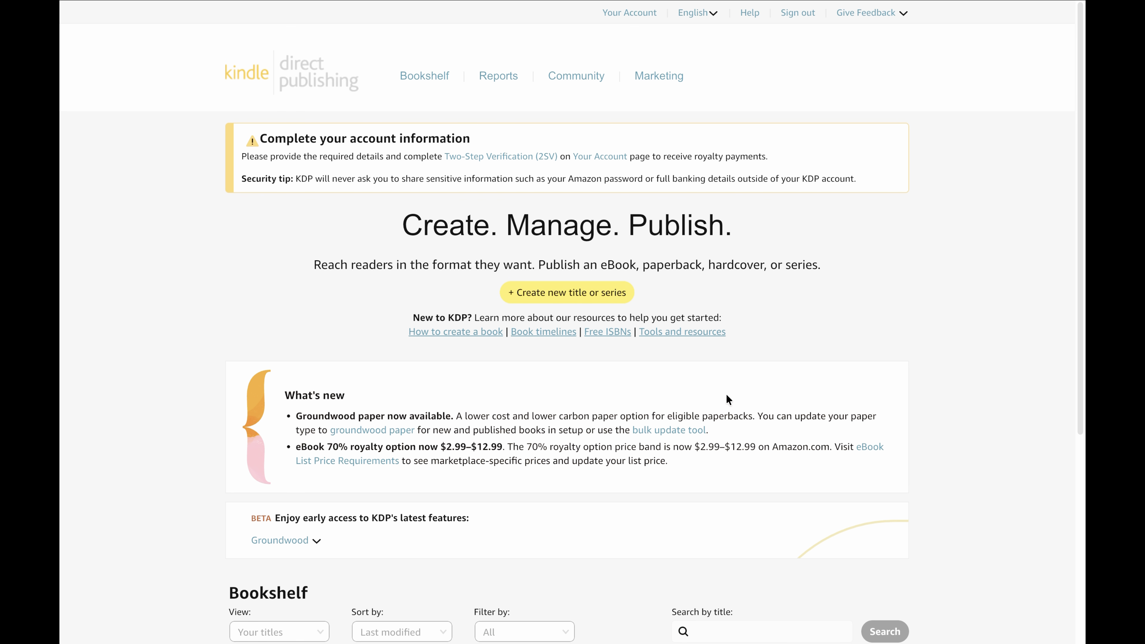
Start a new title on the KDP bookshelf as a paperback.
scroll(711, 403, "down", 6)
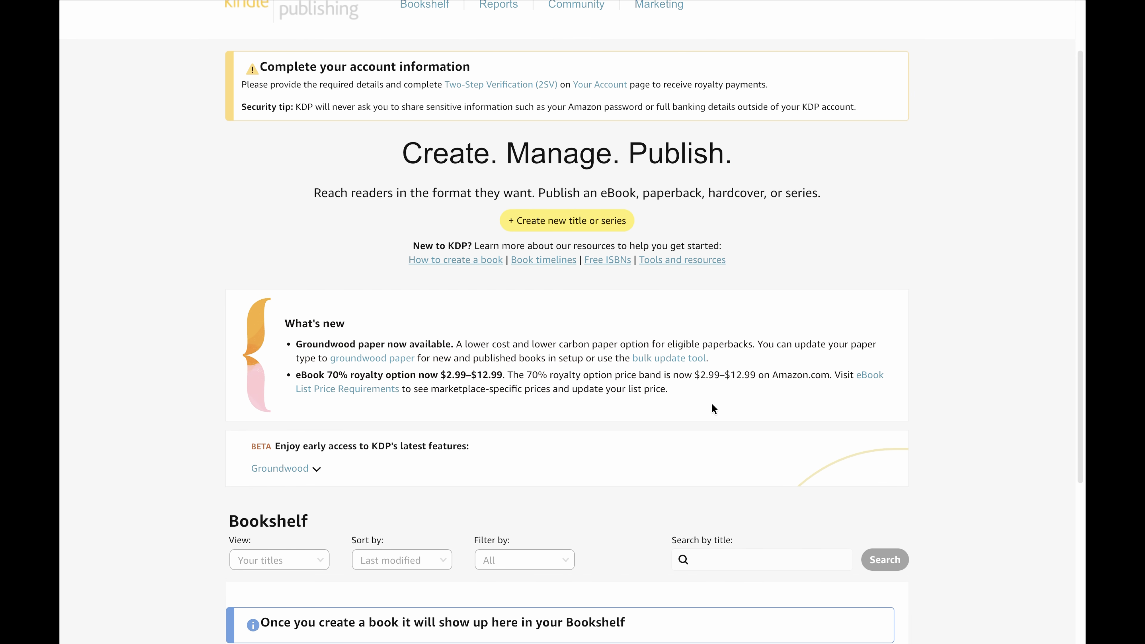
scroll(711, 408, "up", 6)
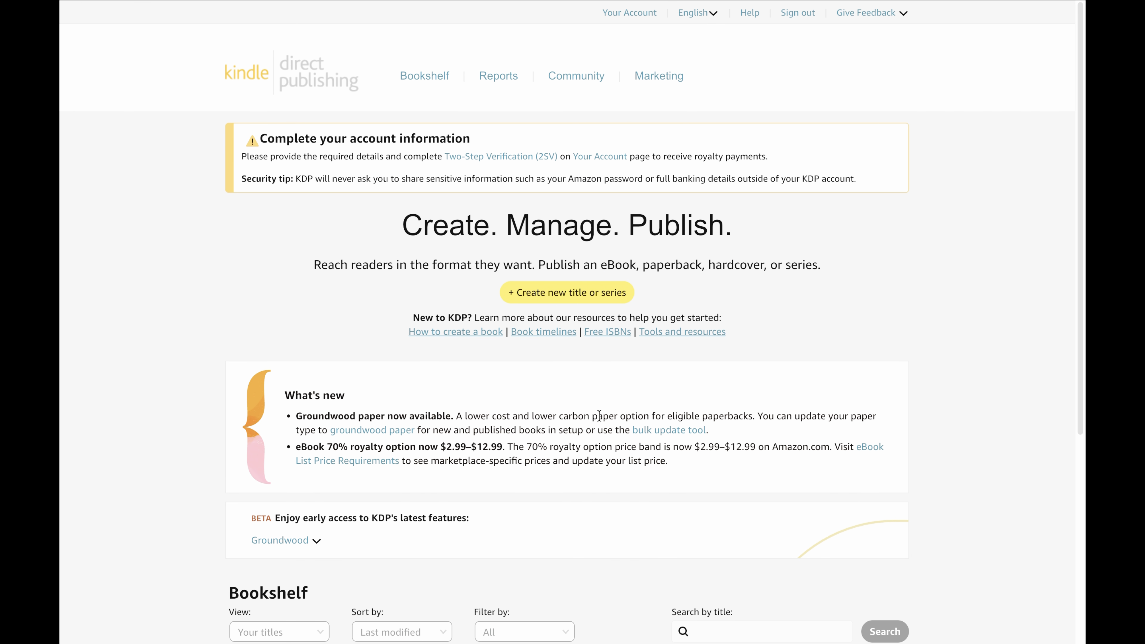
left_click(598, 294)
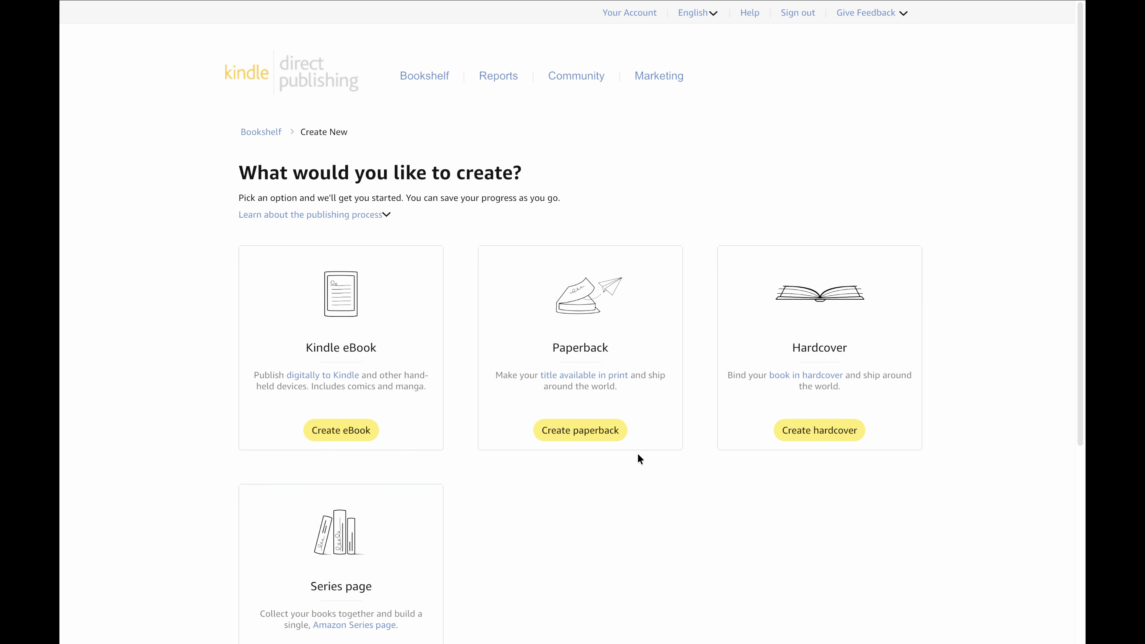
left_click(591, 436)
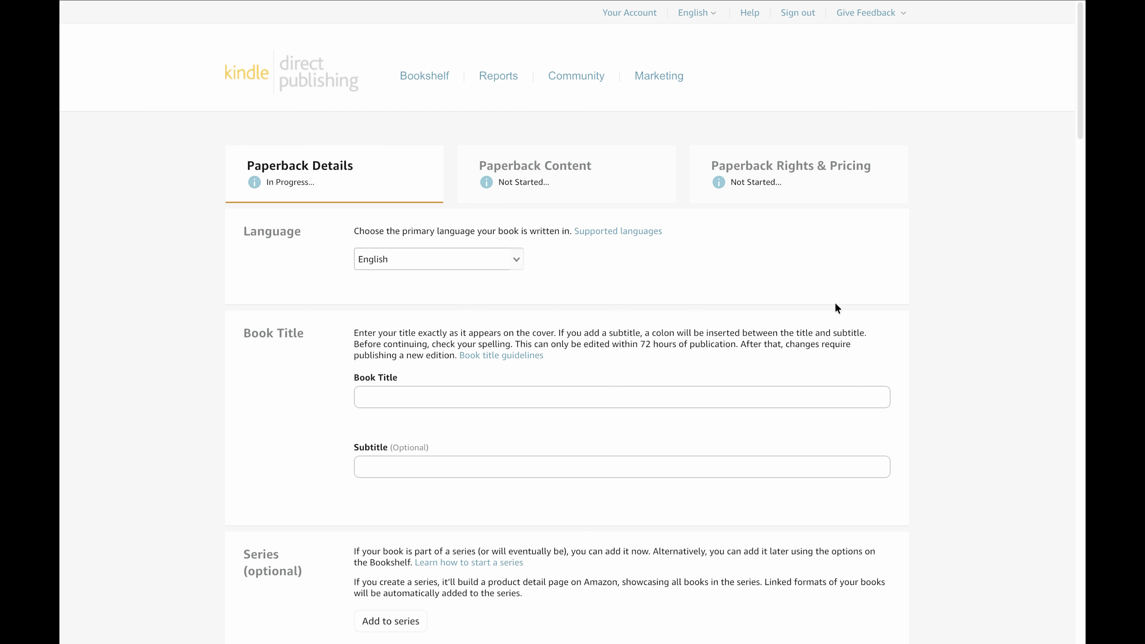
Look through the Paperback Details form, from language and title to audience, categories and keywords.
scroll(766, 325, "down", 7)
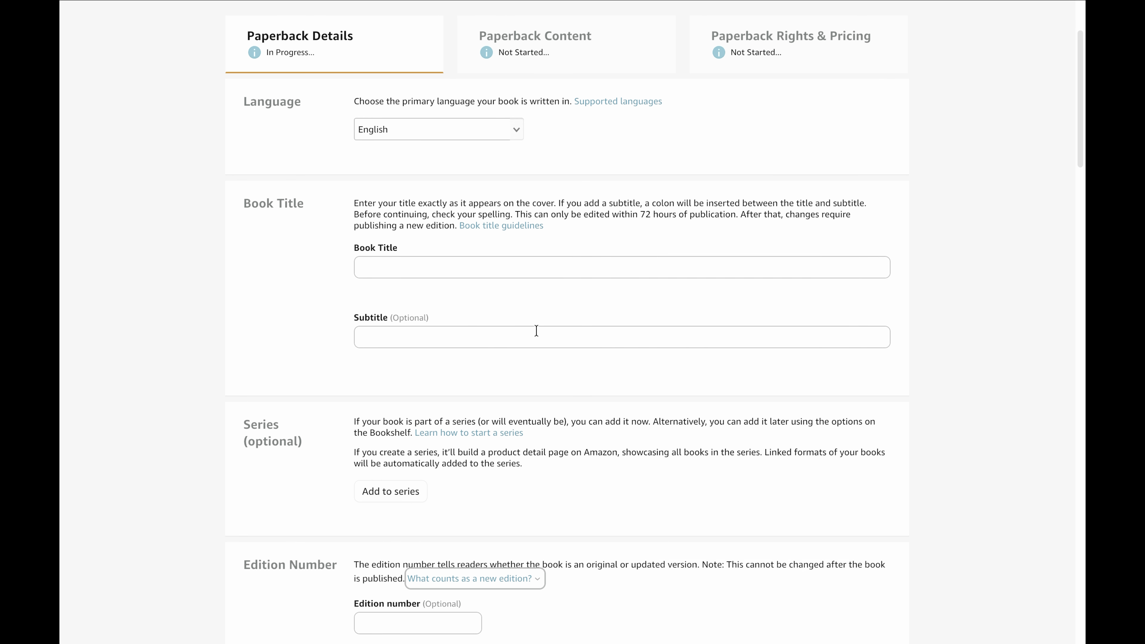
scroll(551, 331, "down", 8)
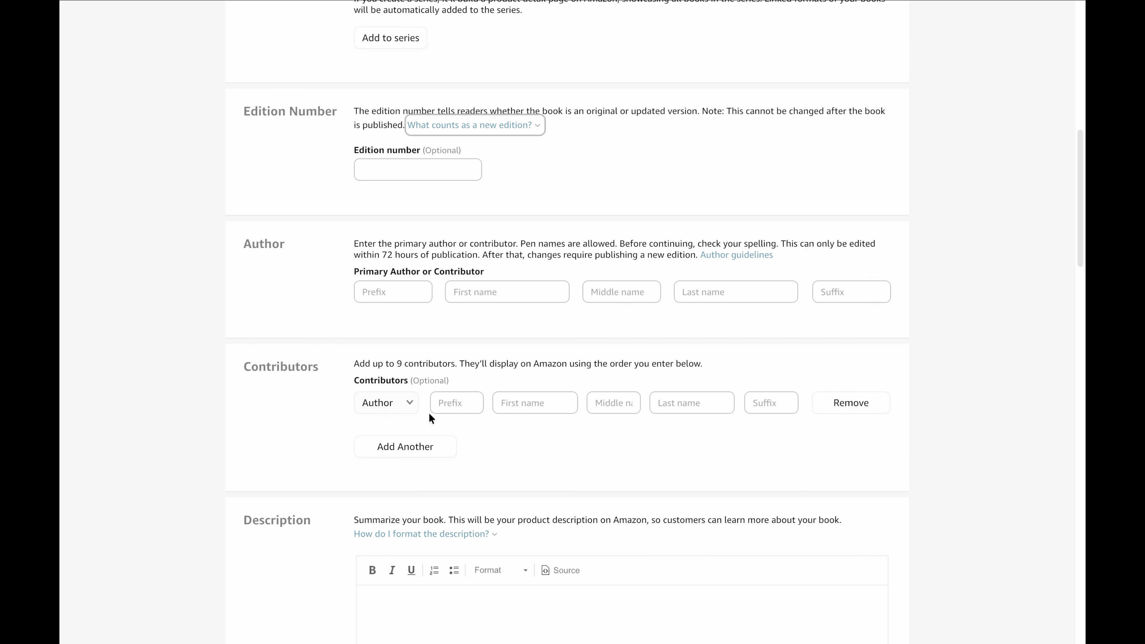
scroll(452, 415, "down", 20)
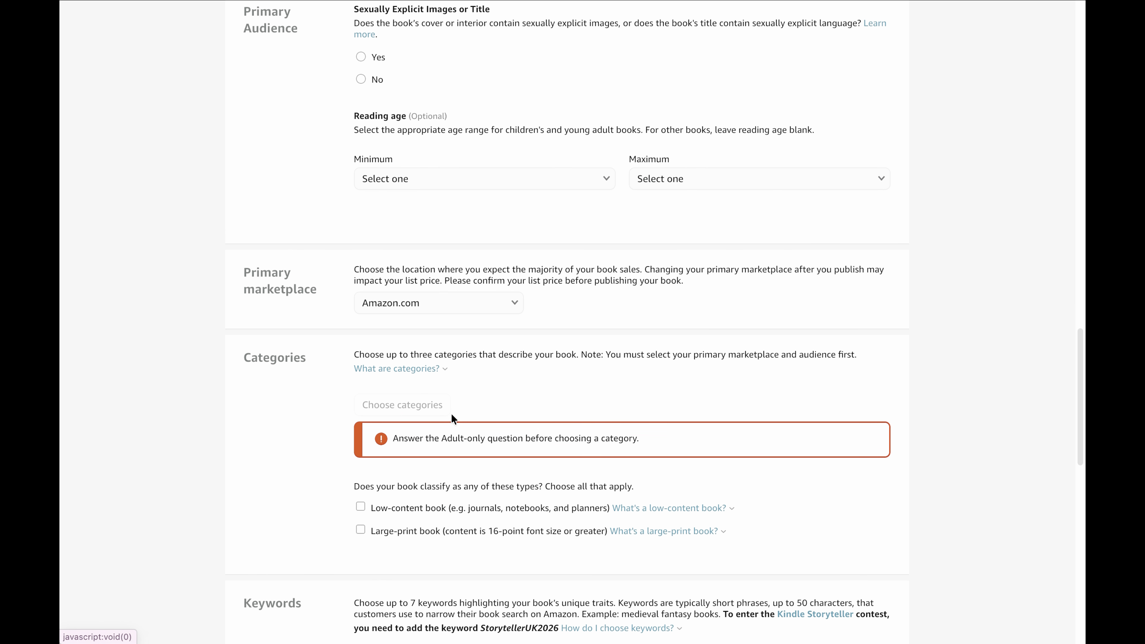
scroll(468, 417, "down", 6)
scroll(664, 435, "up", 15)
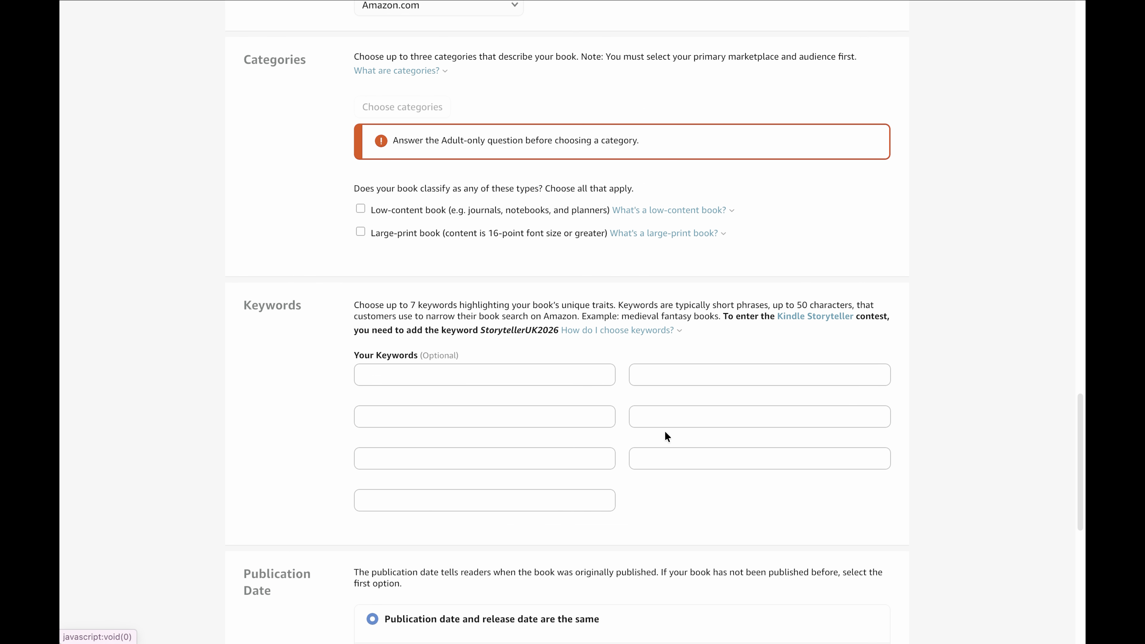
scroll(664, 435, "up", 20)
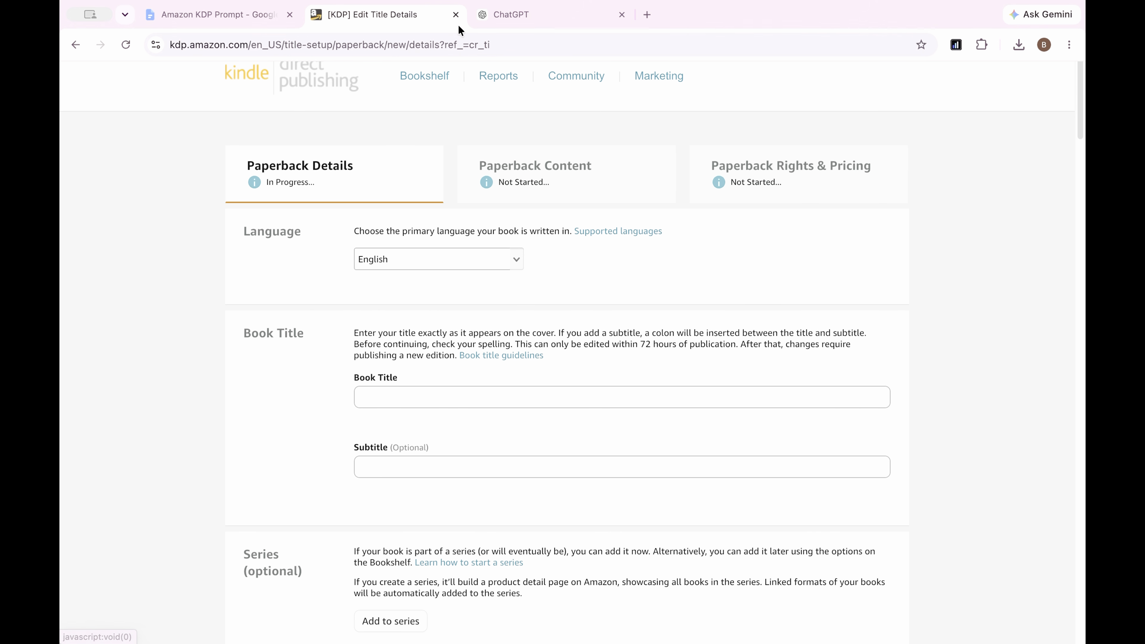
Copy the Prompt 5 text on KDP details from the Amazon KDP Prompt document and submit it in ChatGPT.
left_click(243, 18)
left_click(447, 226)
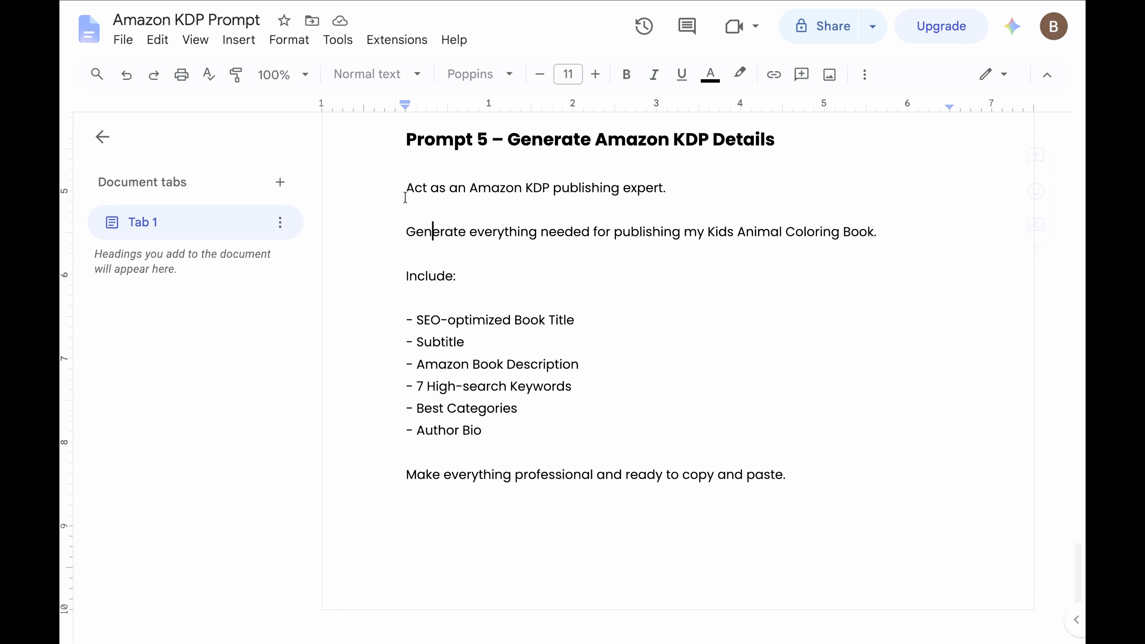
left_click_drag(404, 191, 741, 504)
right_click(665, 473)
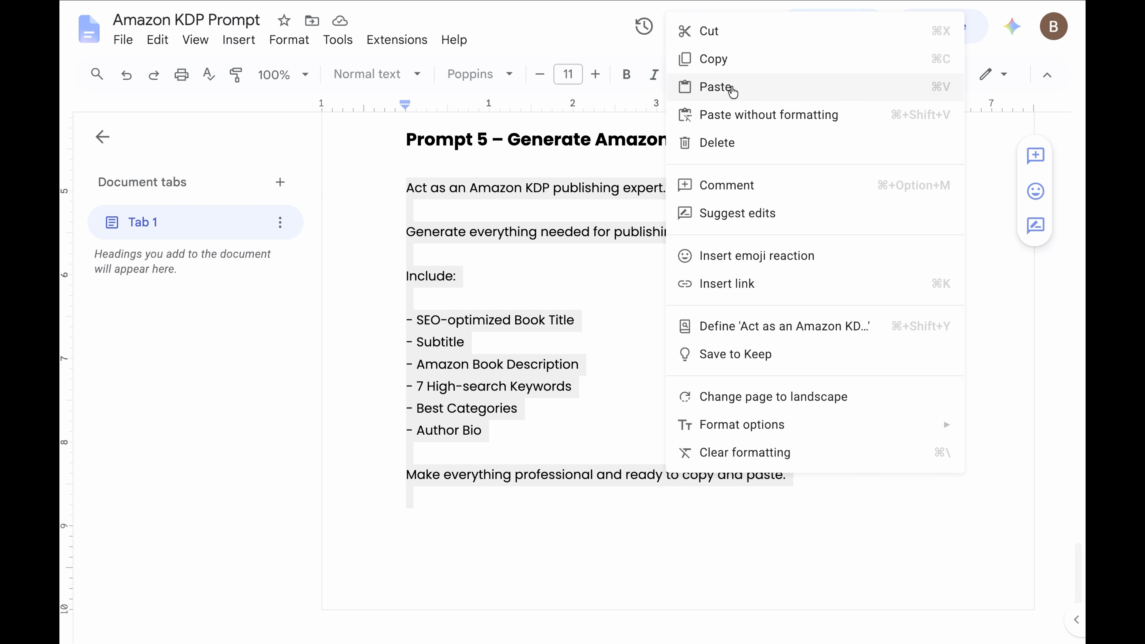
left_click(724, 57)
left_click(580, 8)
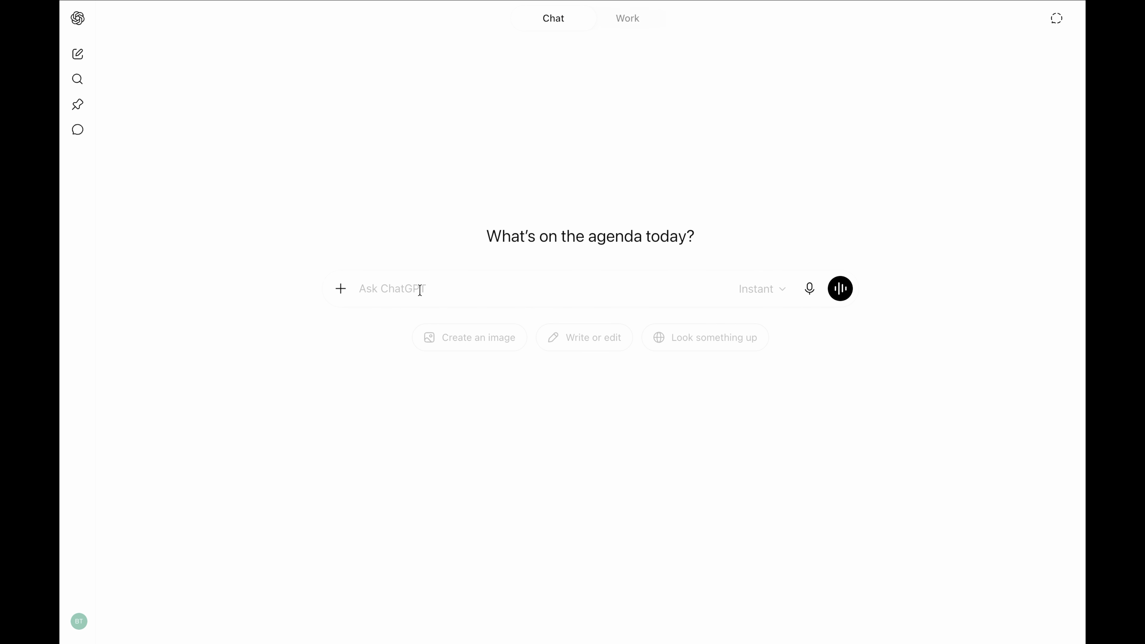
key("ctrl+v")
key("Return")
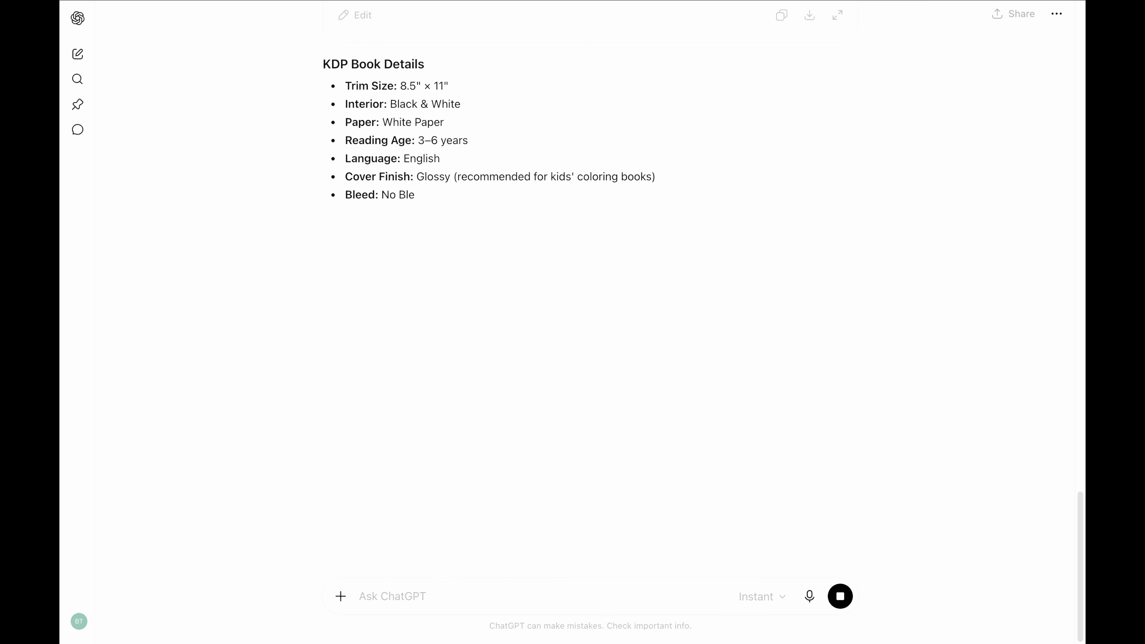
Copy the title "My First Cute Animals Coloring Book" from the ChatGPT answer into the KDP Book Title field.
scroll(820, 506, "up", 20)
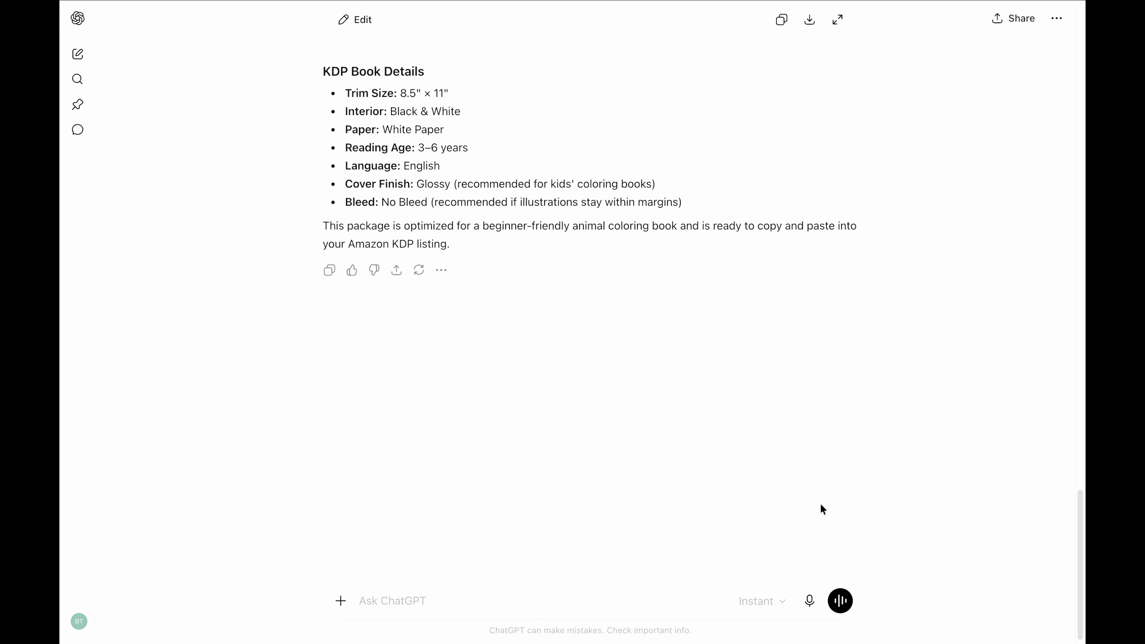
scroll(731, 443, "up", 3)
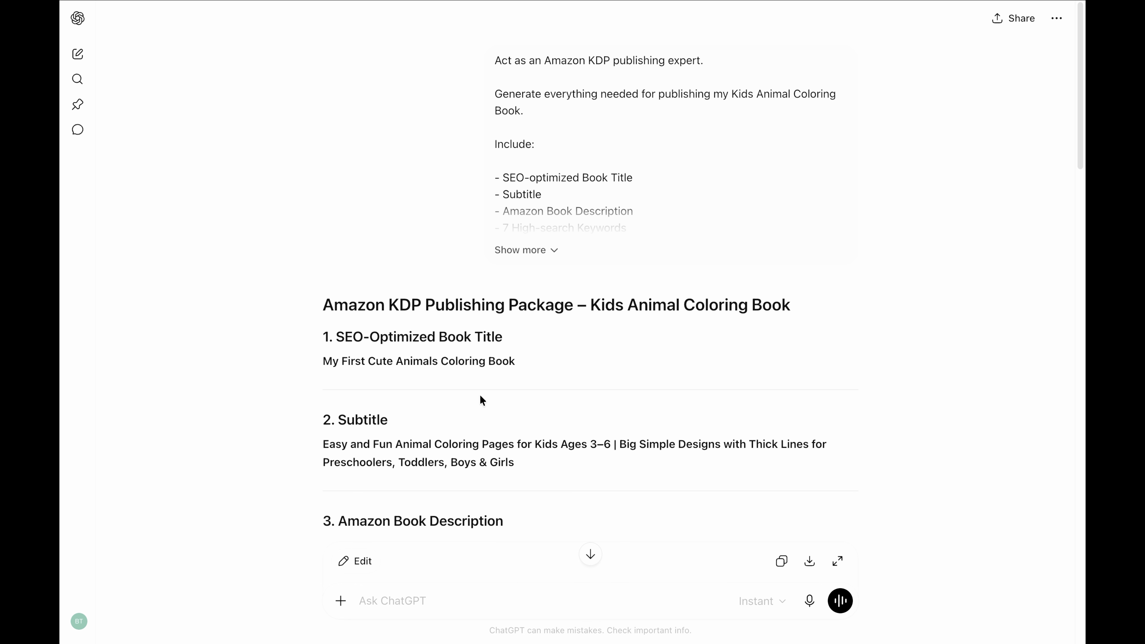
triple_click(442, 357)
right_click(443, 359)
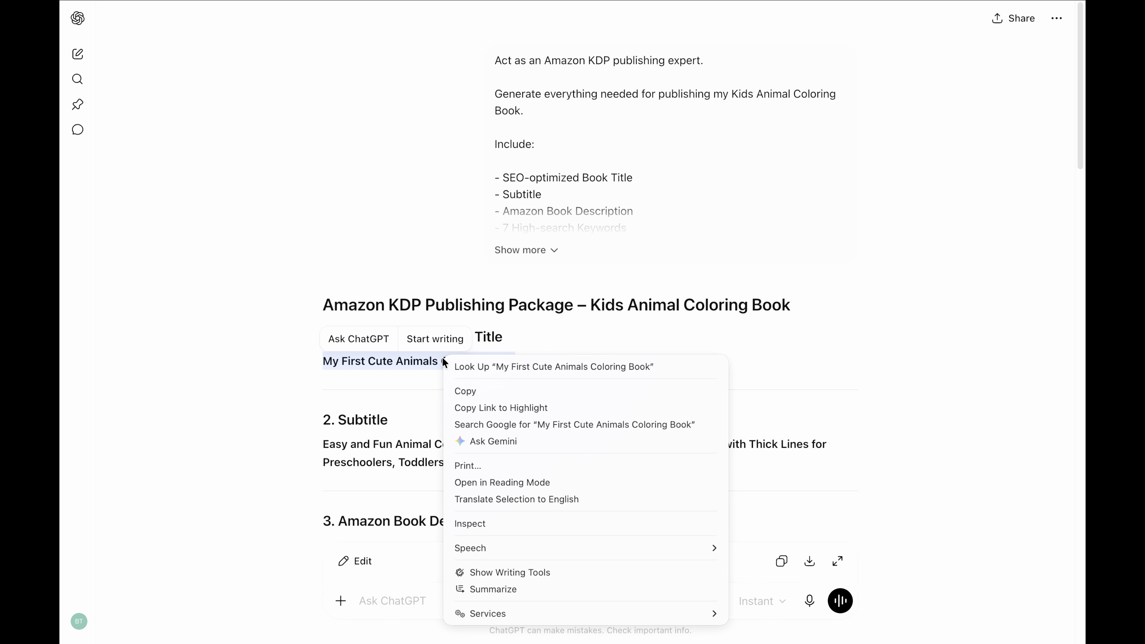
left_click(463, 392)
left_click(405, 14)
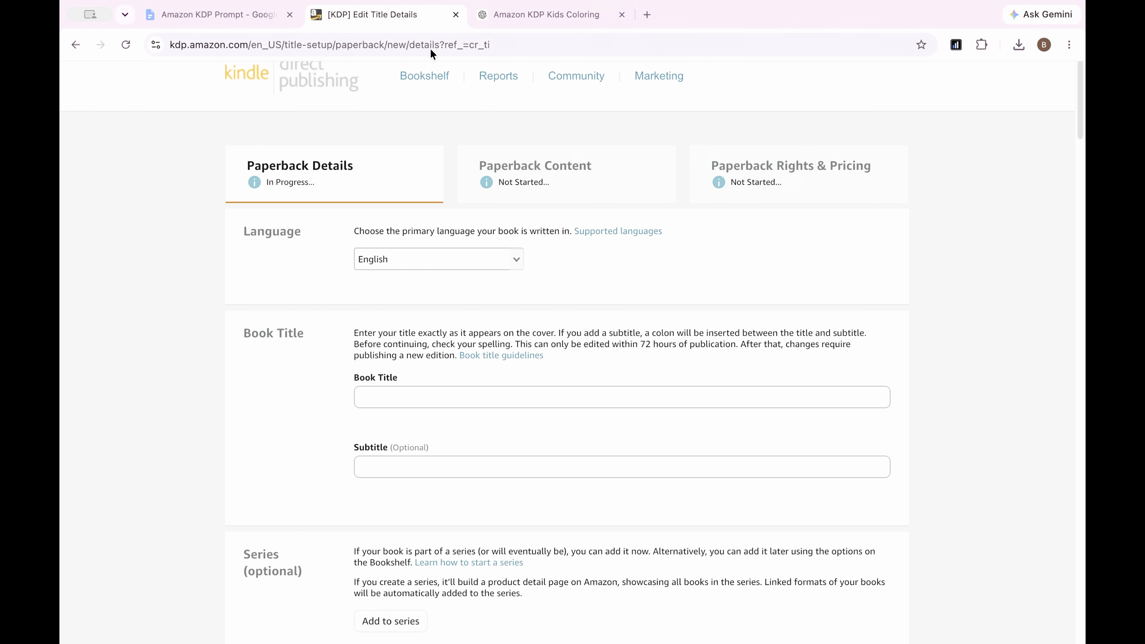
left_click(419, 402)
key("ctrl+v")
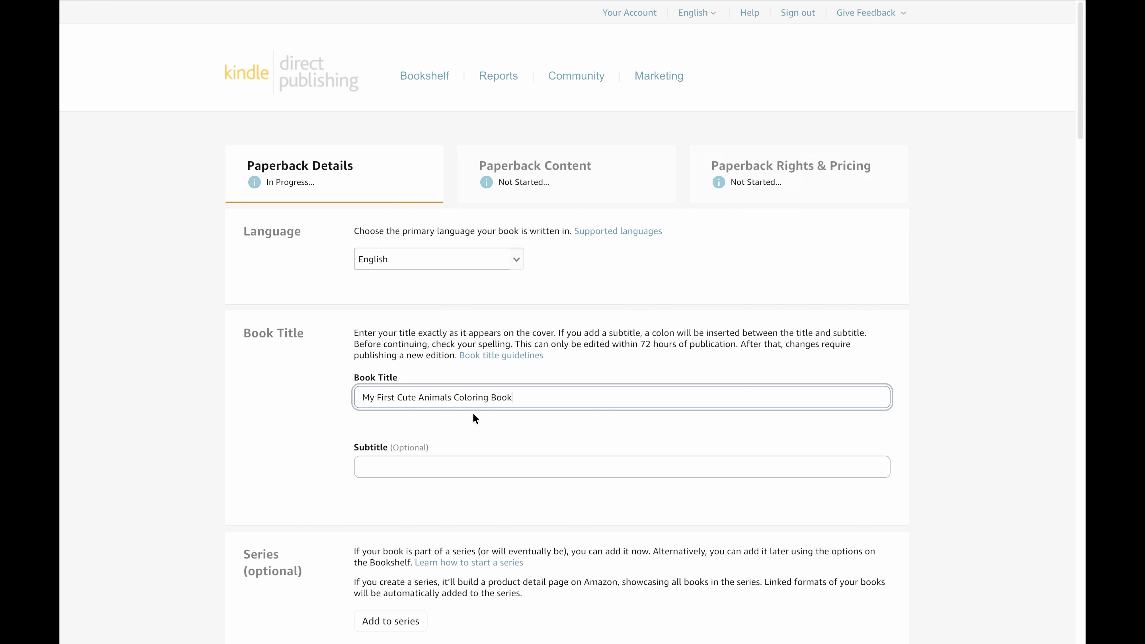
Copy the subtitle starting "Easy and Fun Animal Coloring Pages for Kids Ages 3–6" from ChatGPT into the KDP Subtitle field.
scroll(540, 421, "down", 3)
left_click(545, 14)
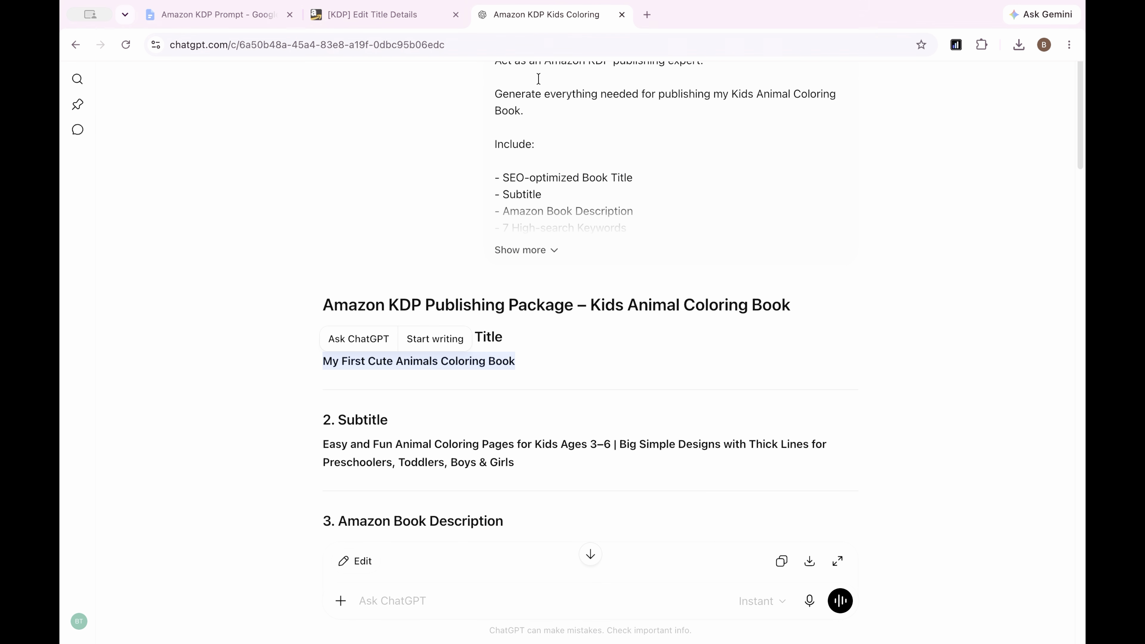
triple_click(455, 450)
right_click(456, 451)
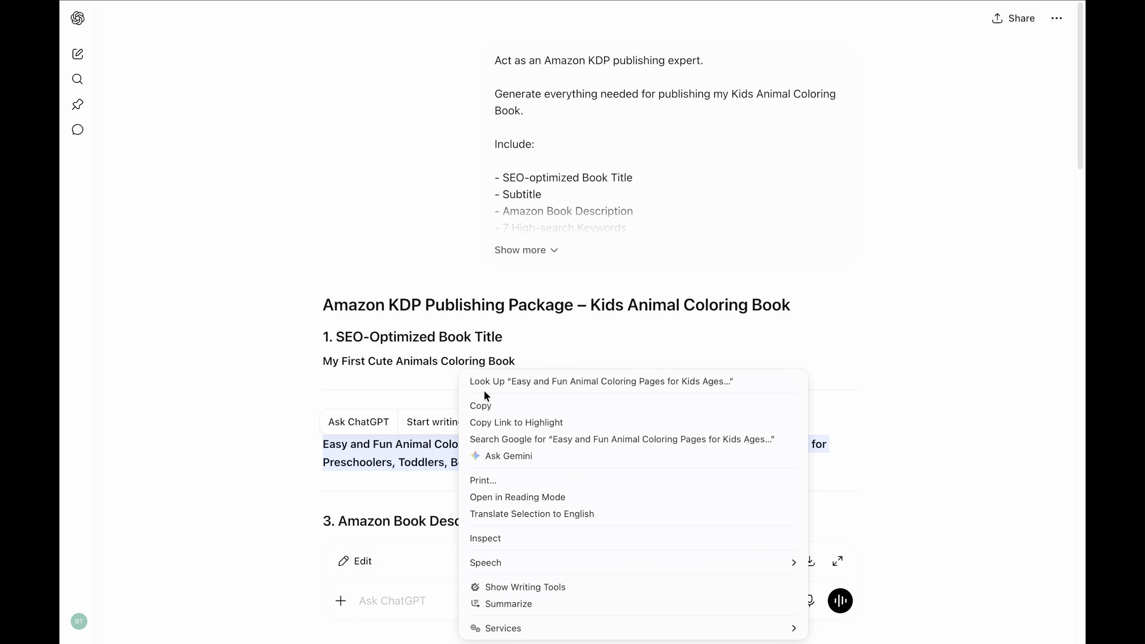
left_click(481, 405)
left_click(370, 14)
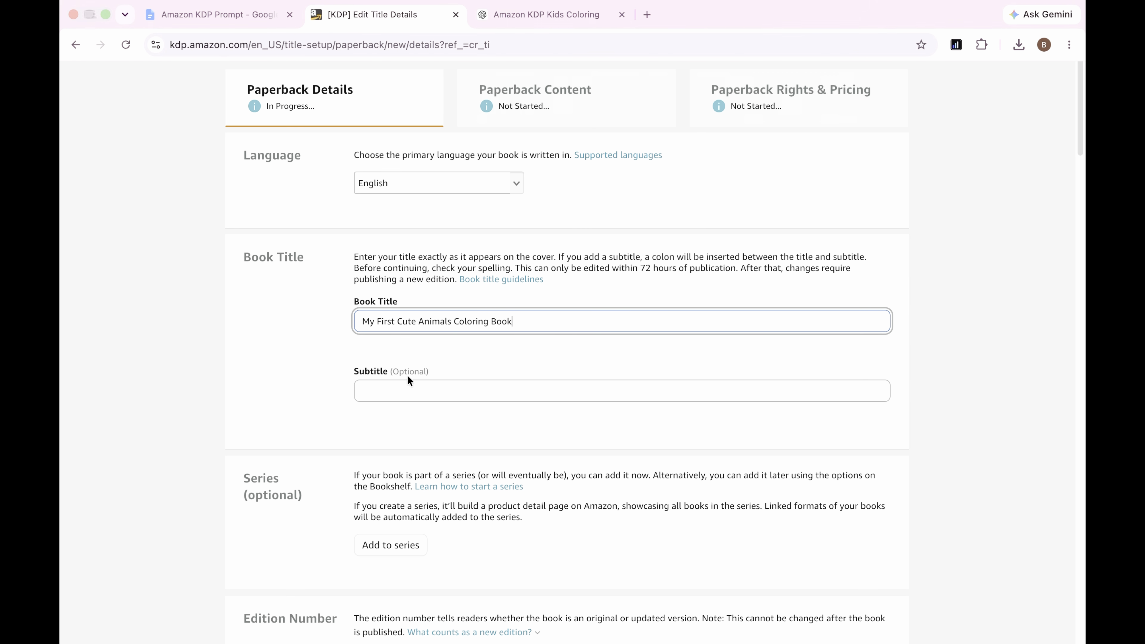
left_click(402, 382)
key("super+v")
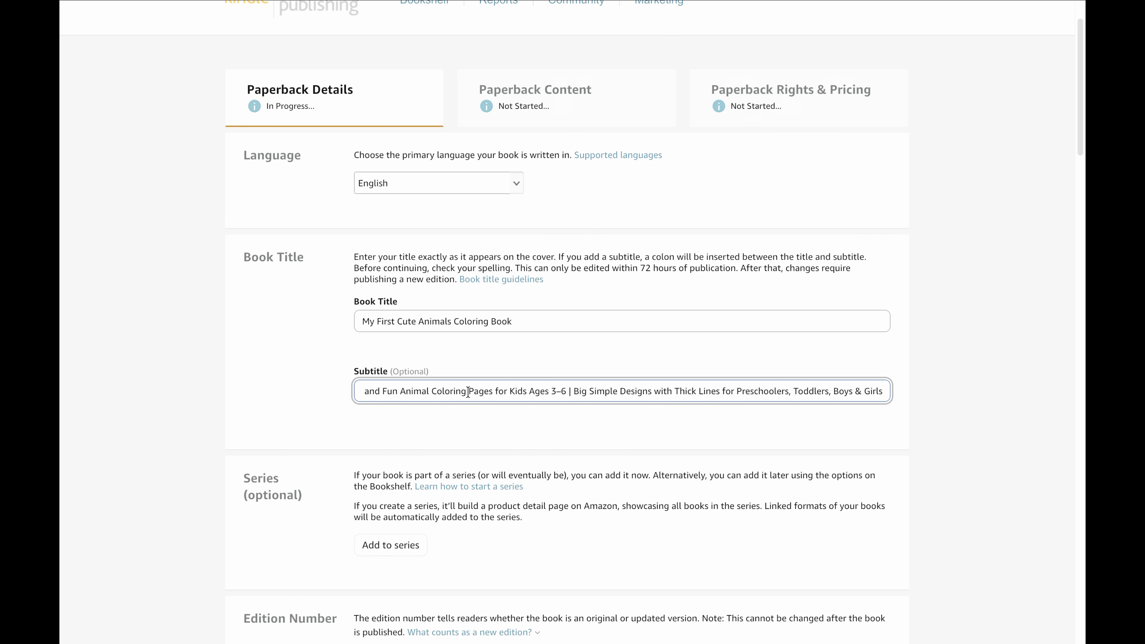
Fill in the primary author's details with the prefix Miss and the author's first, middle and last names.
scroll(468, 390, "down", 7)
left_click(473, 309)
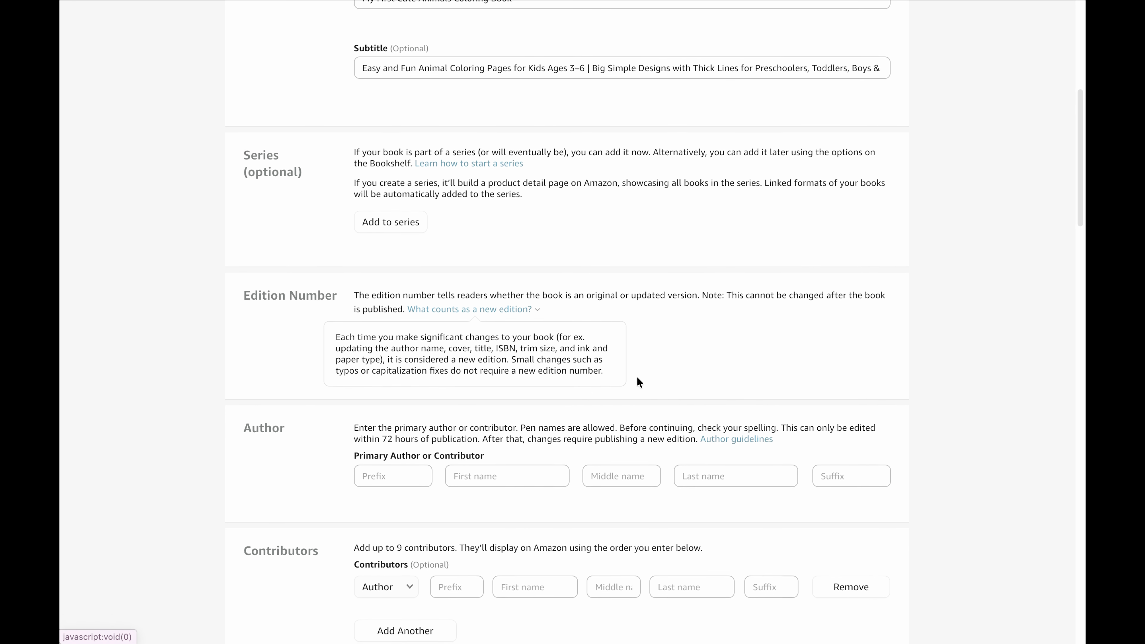
scroll(760, 380, "down", 3)
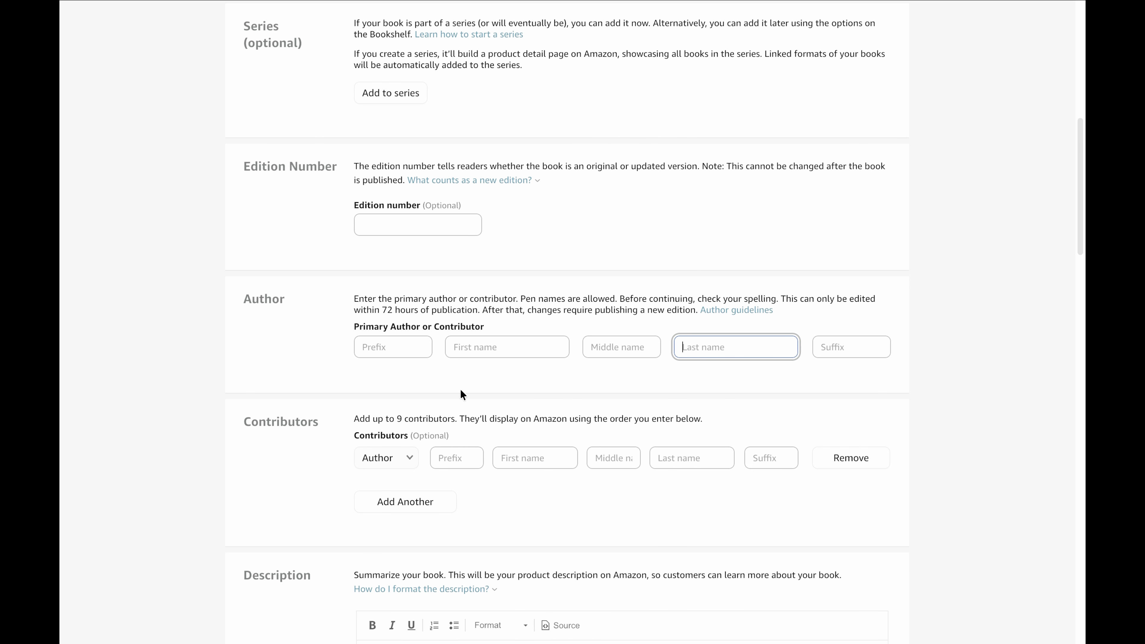
left_click(410, 353)
type("Miss")
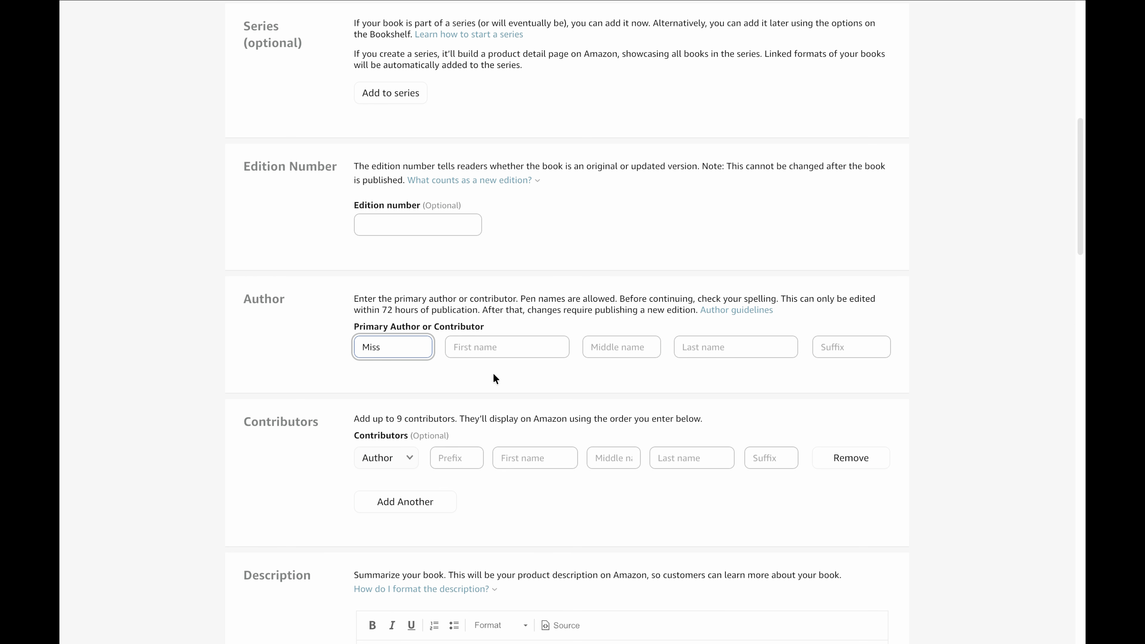
left_click(490, 353)
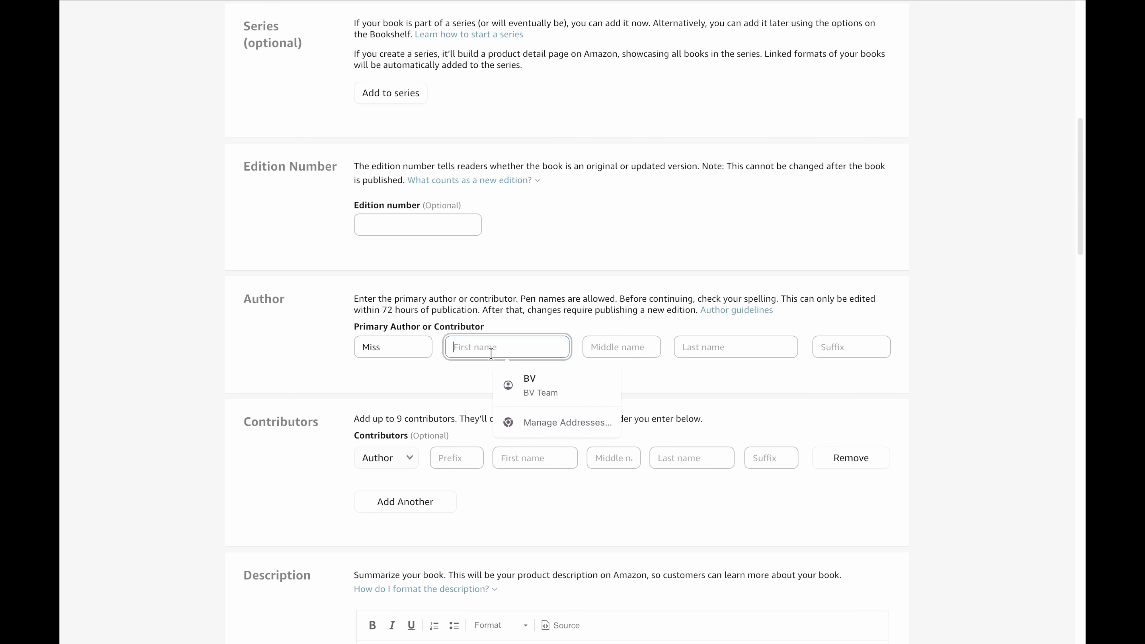
type("Vinita")
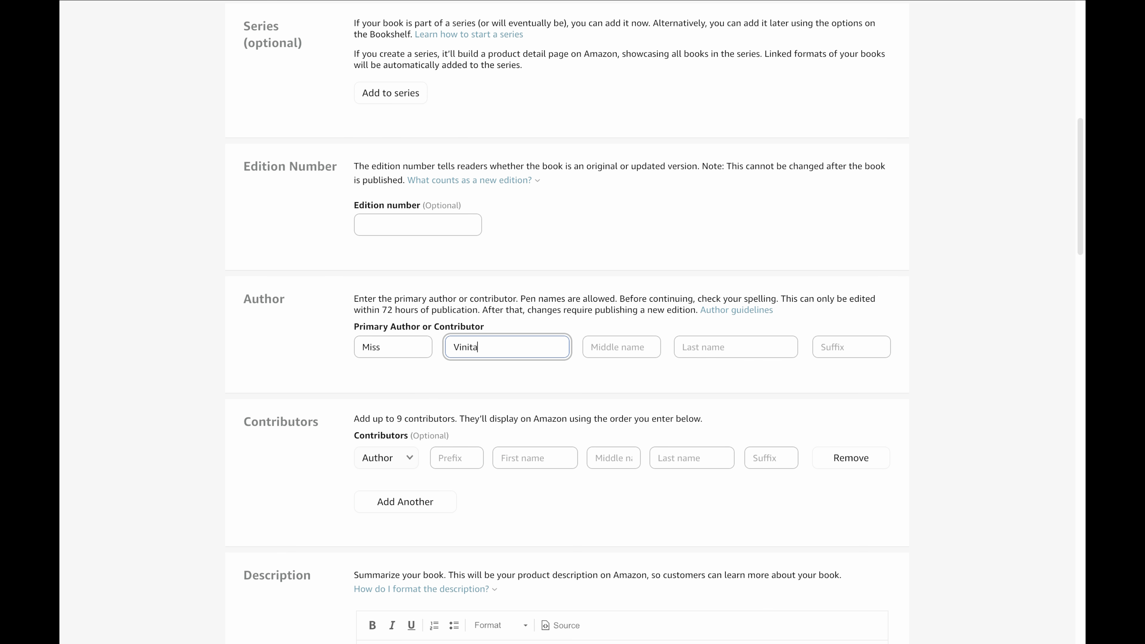
left_click(618, 352)
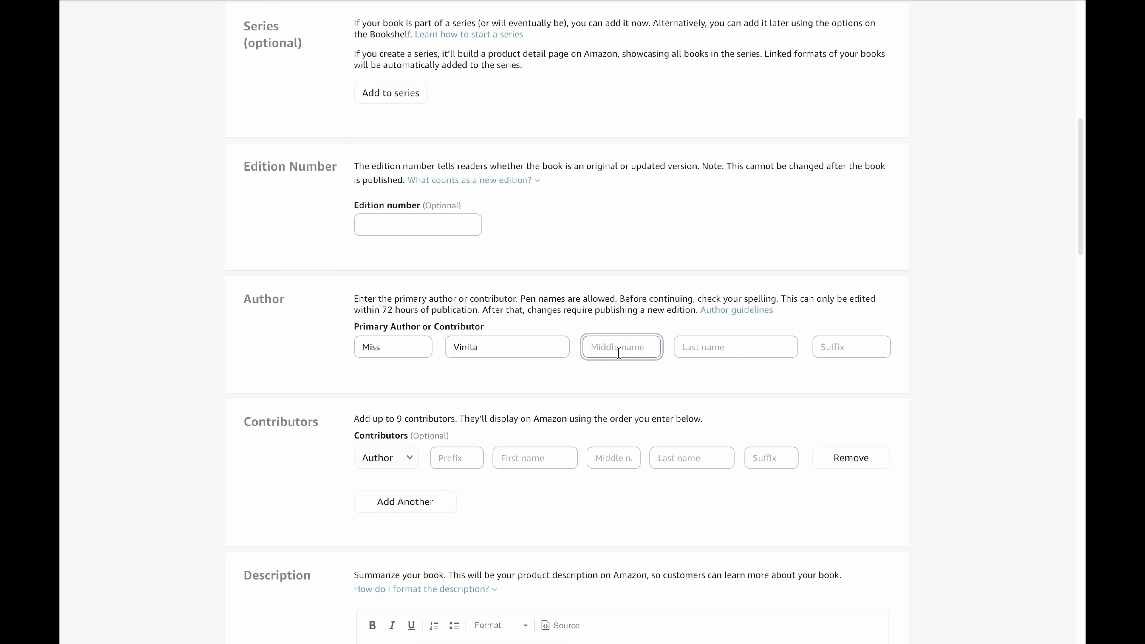
type("Hemraj")
left_click(743, 354)
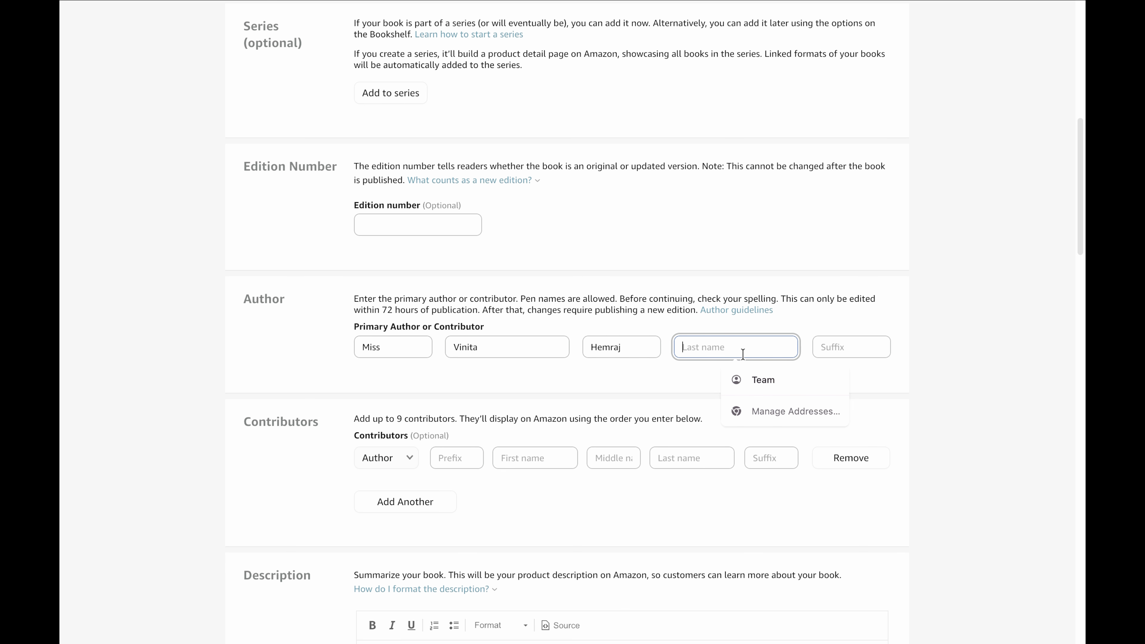
type("Mali")
key("Tab")
Copy the Amazon book description from the ChatGPT answer into the KDP Description field.
scroll(879, 410, "down", 5)
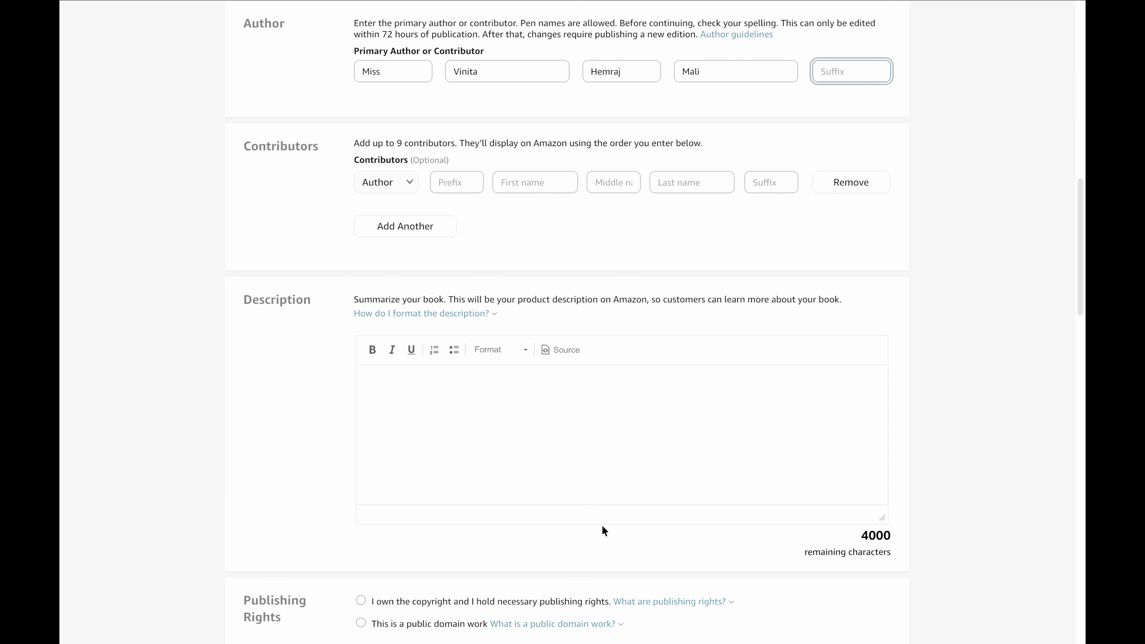
left_click(561, 18)
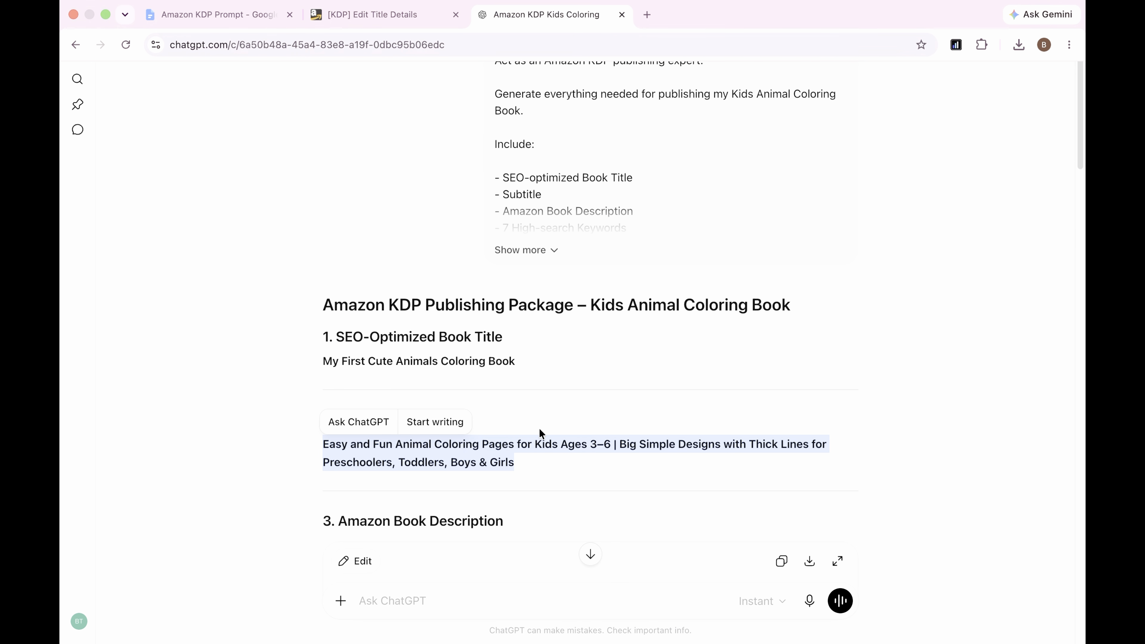
scroll(649, 353, "down", 6)
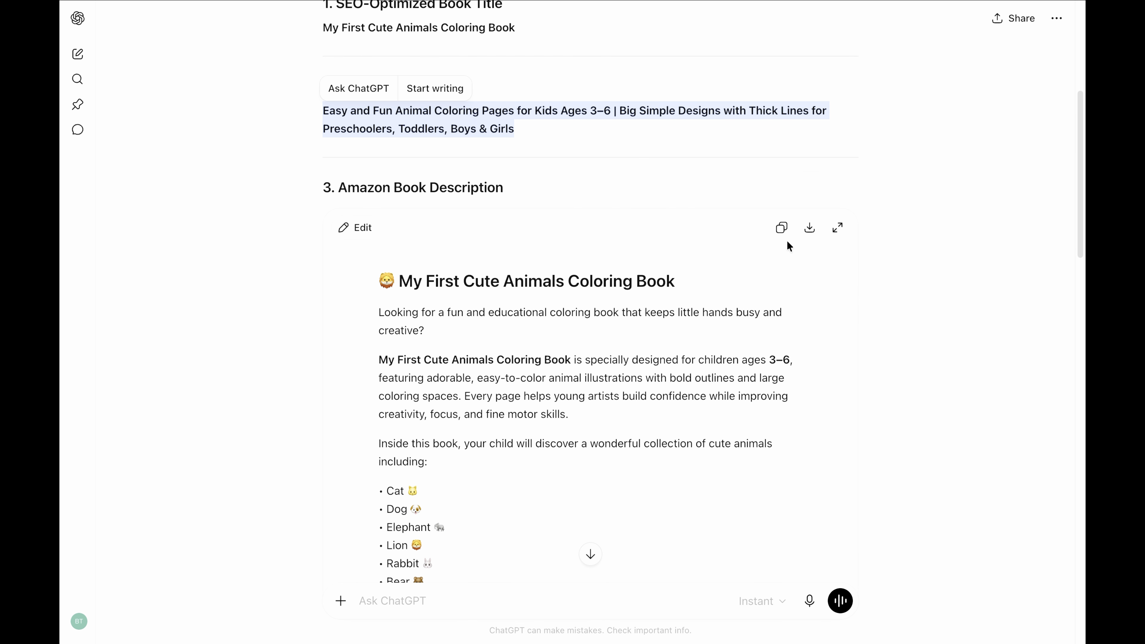
left_click(781, 227)
left_click(367, 16)
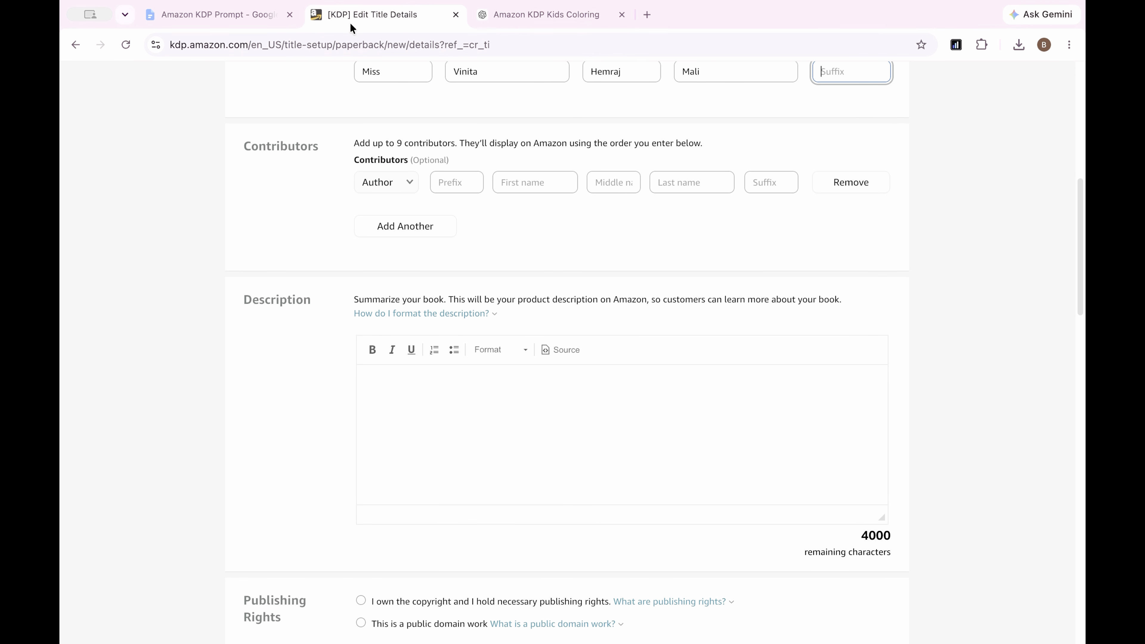
left_click(396, 374)
key("ctrl+v")
Declare ownership of the copyright and publishing rights, and answer No to sexually explicit images or title.
scroll(301, 361, "down", 6)
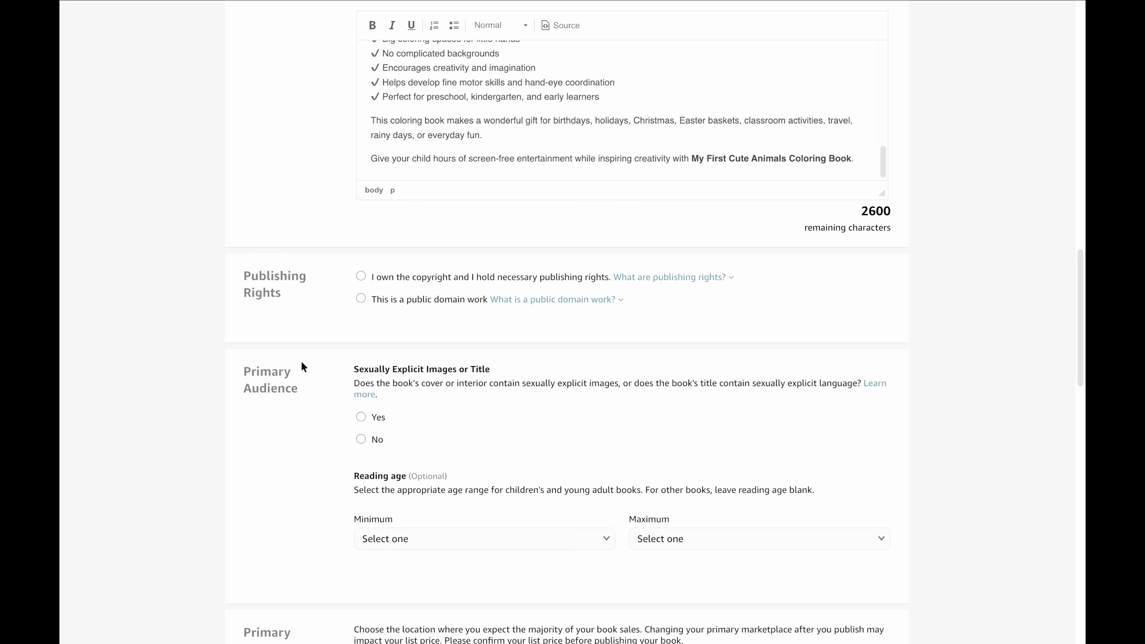
left_click(361, 277)
scroll(604, 379, "down", 2)
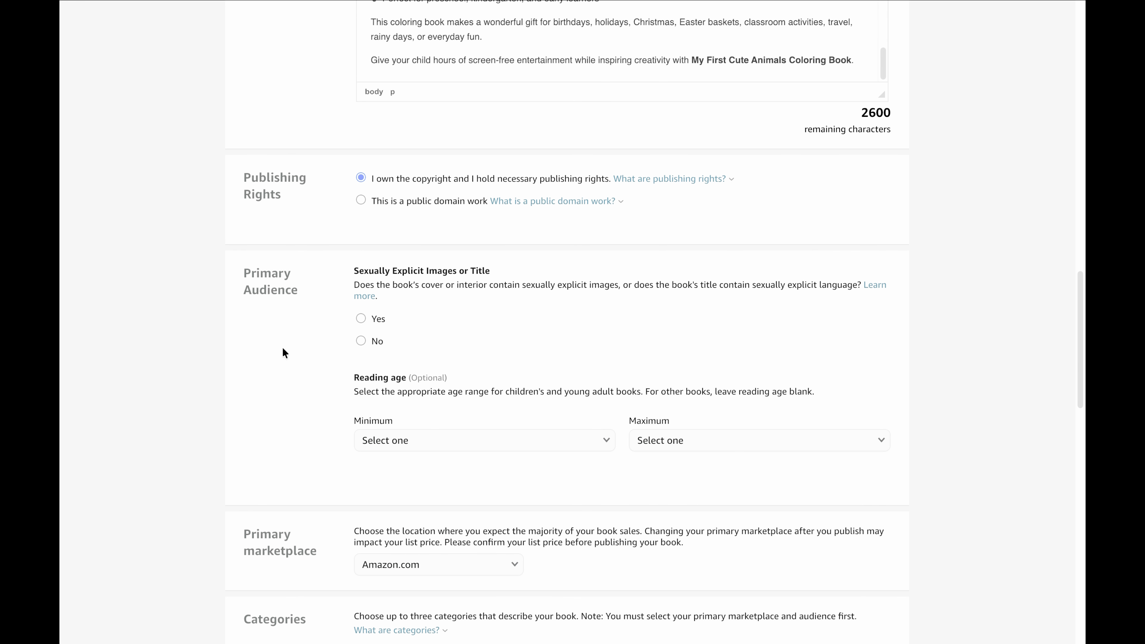
left_click(361, 342)
Set the reading age to a minimum of 3 and a maximum of 6.
scroll(363, 359, "down", 2)
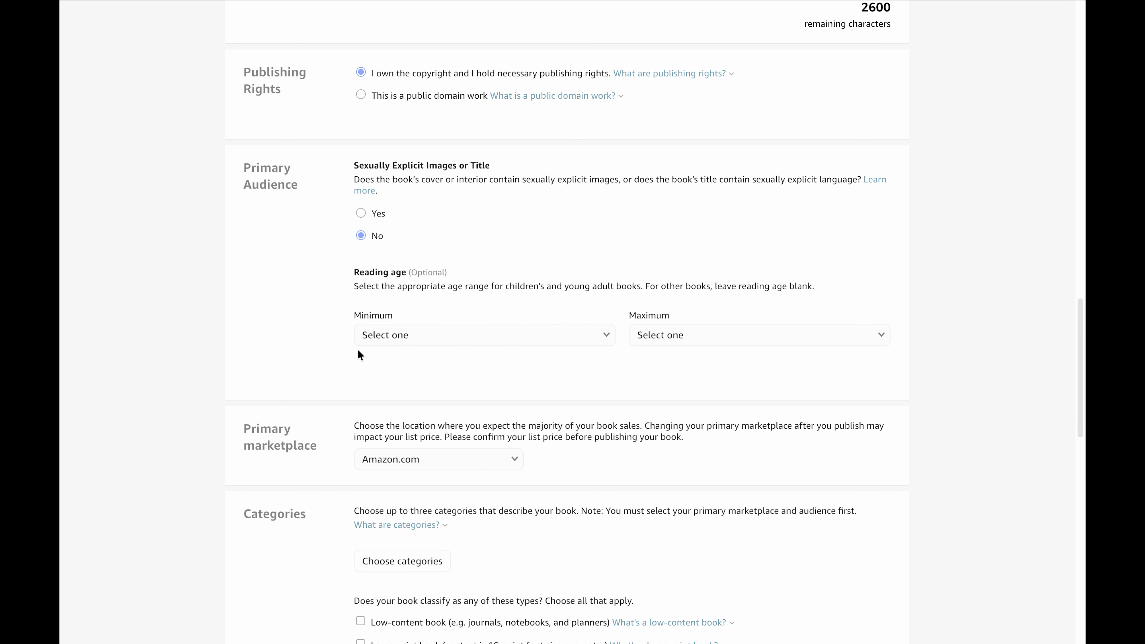
left_click(547, 339)
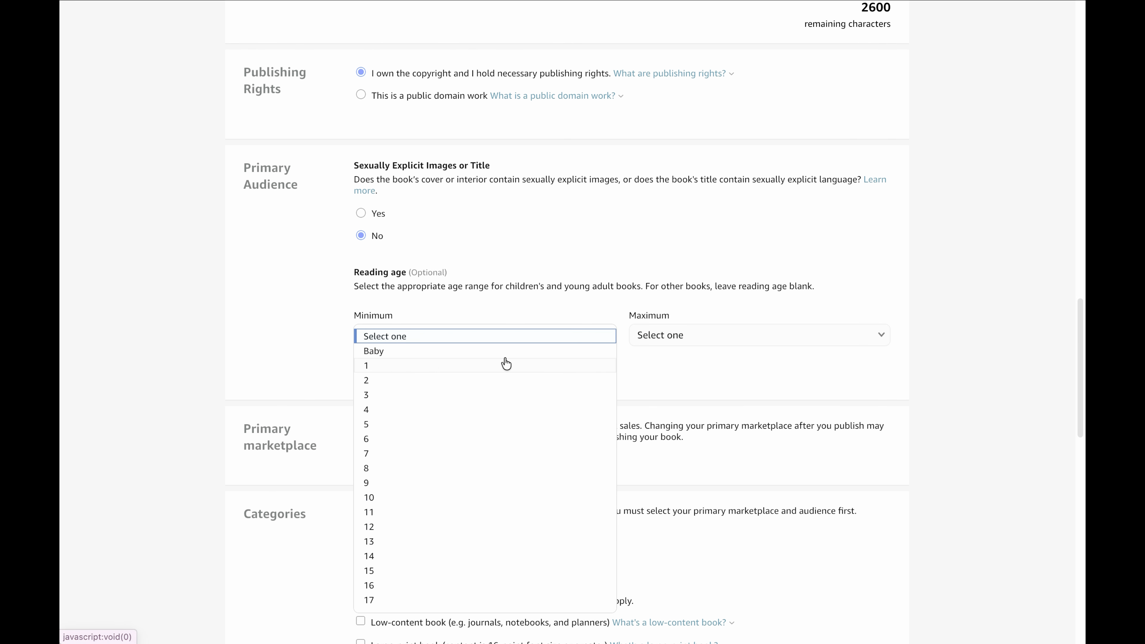
left_click(381, 396)
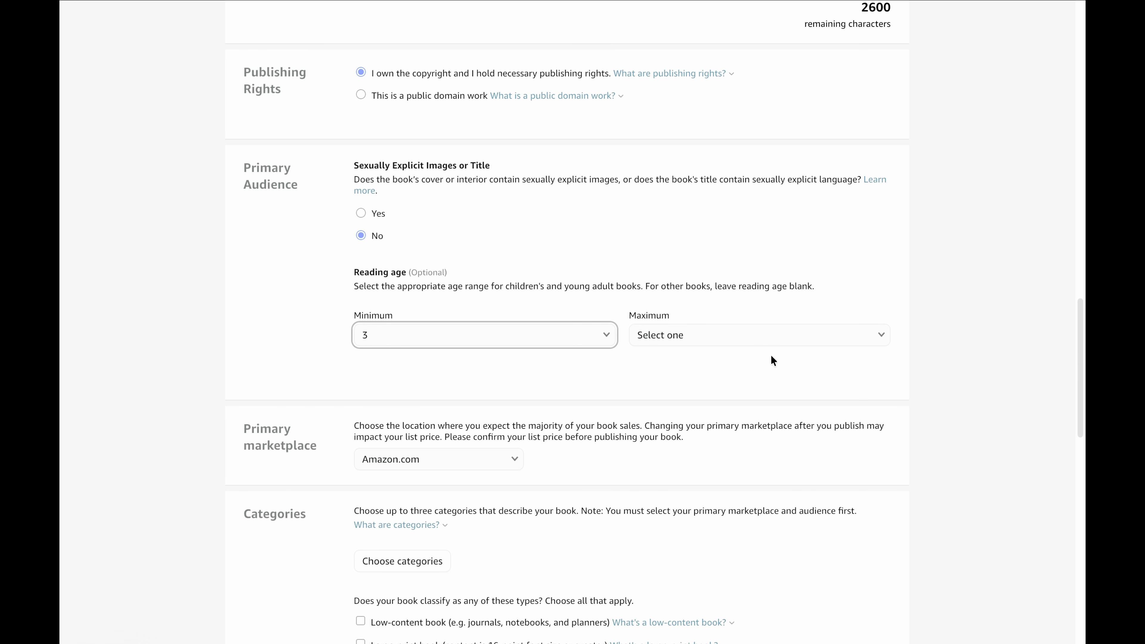
left_click(766, 340)
left_click(658, 393)
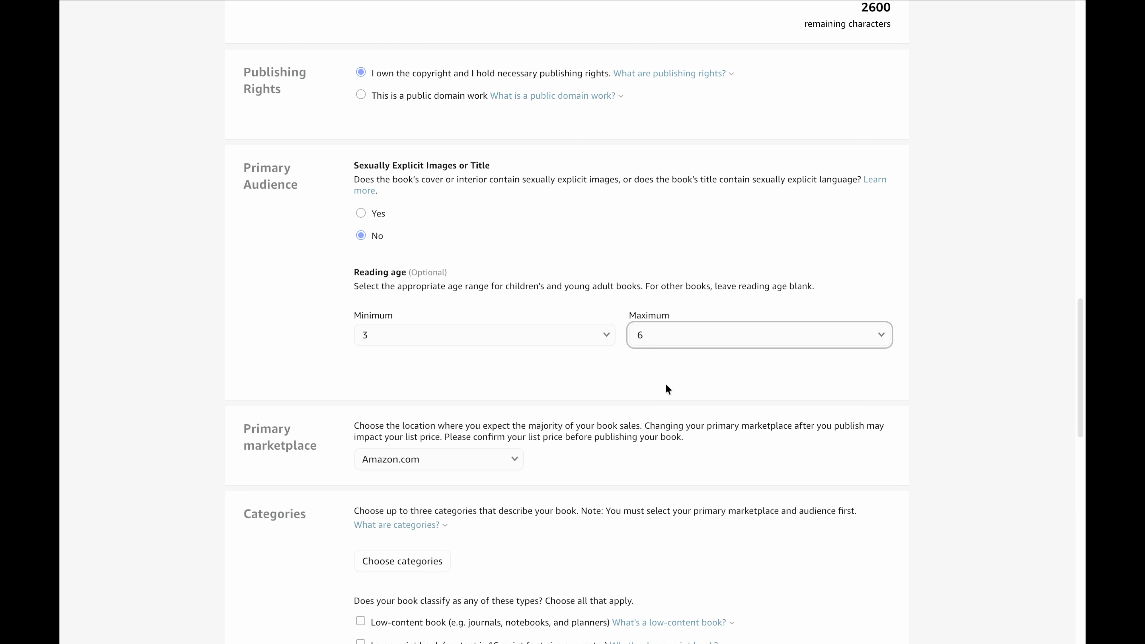
Start choosing the book's categories, setting the category to Children's Books and the subcategory to Activities, Crafts & Games.
scroll(667, 389, "down", 3)
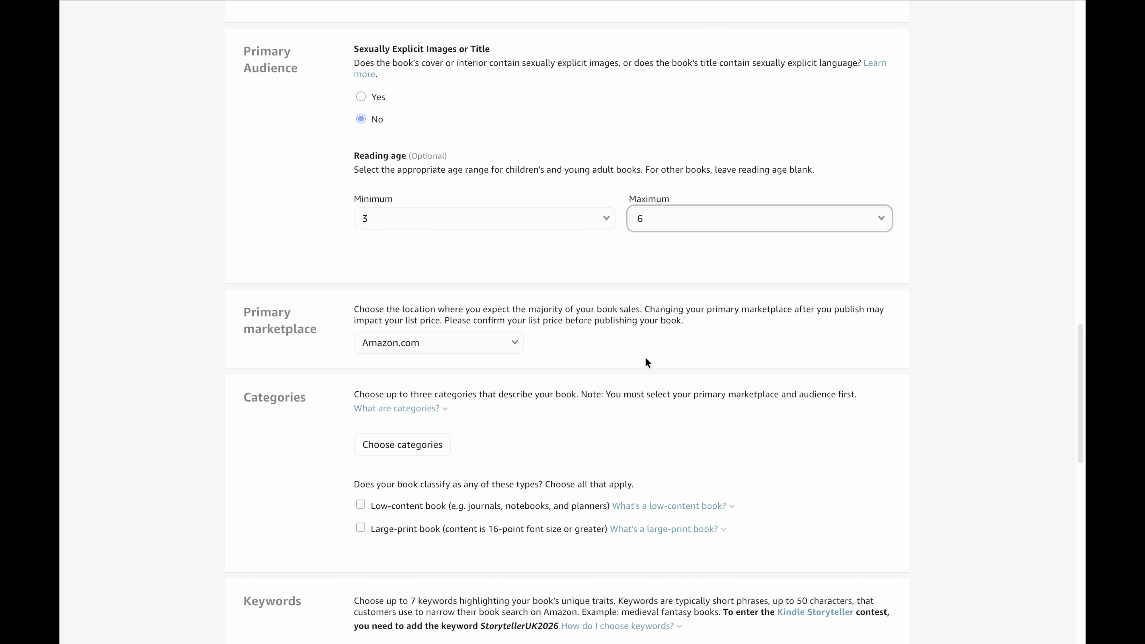
scroll(645, 360, "down", 2)
scroll(646, 358, "down", 1)
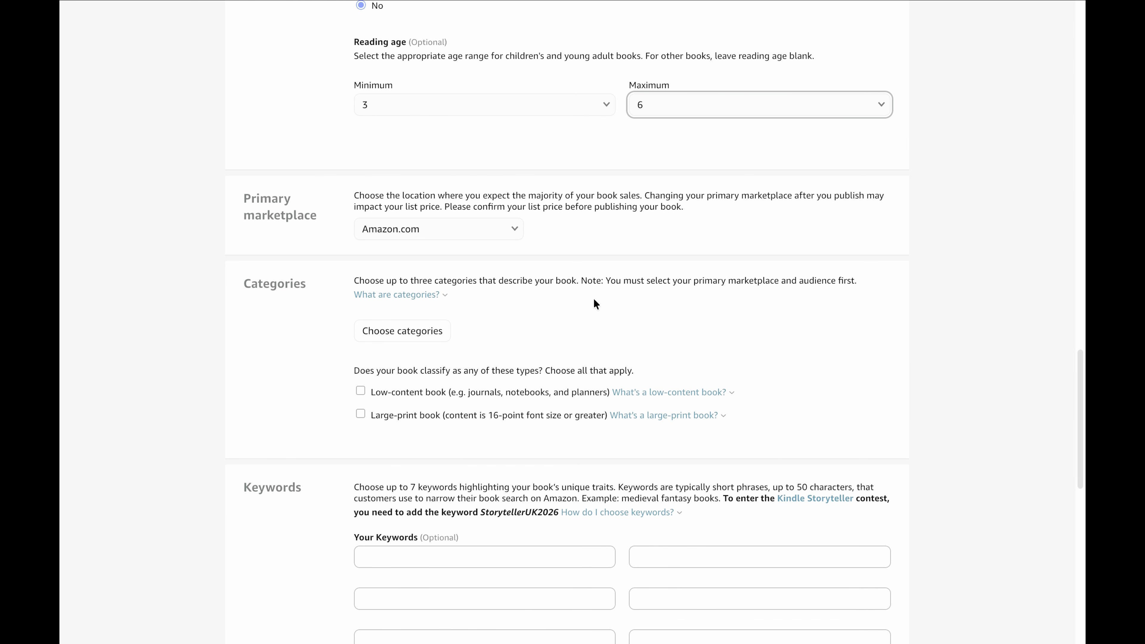
scroll(594, 304, "down", 1)
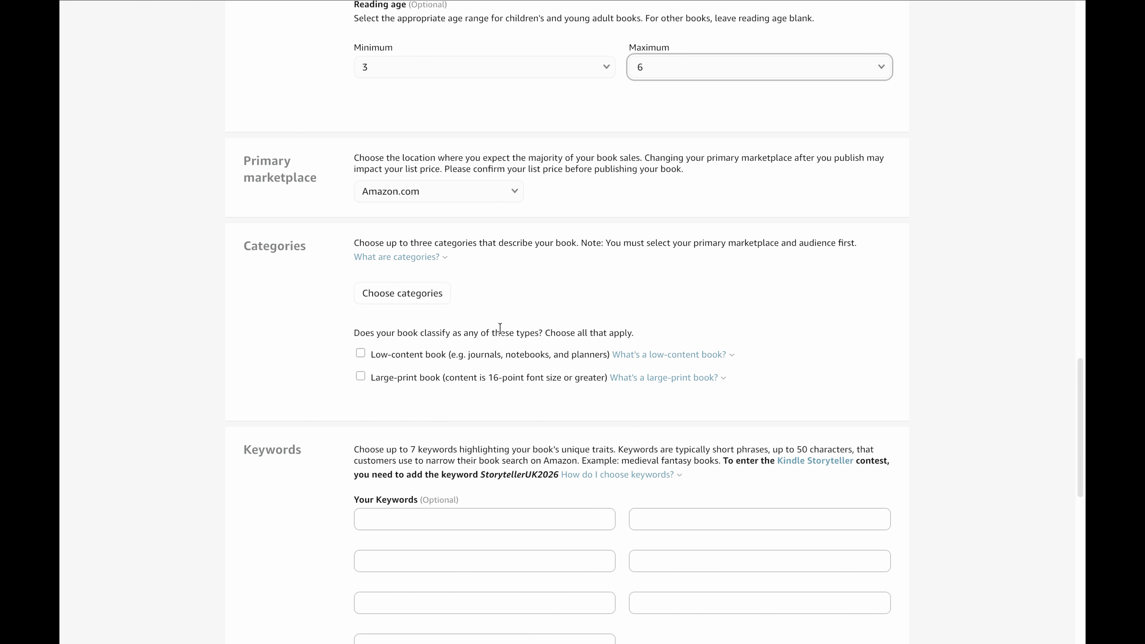
left_click(428, 297)
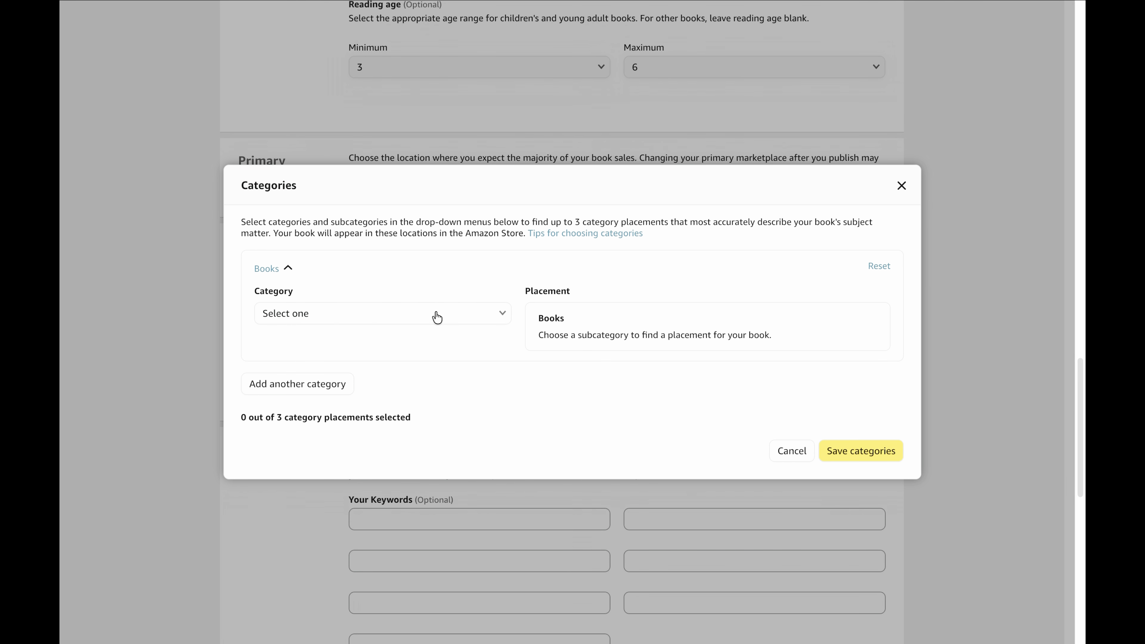
left_click(470, 315)
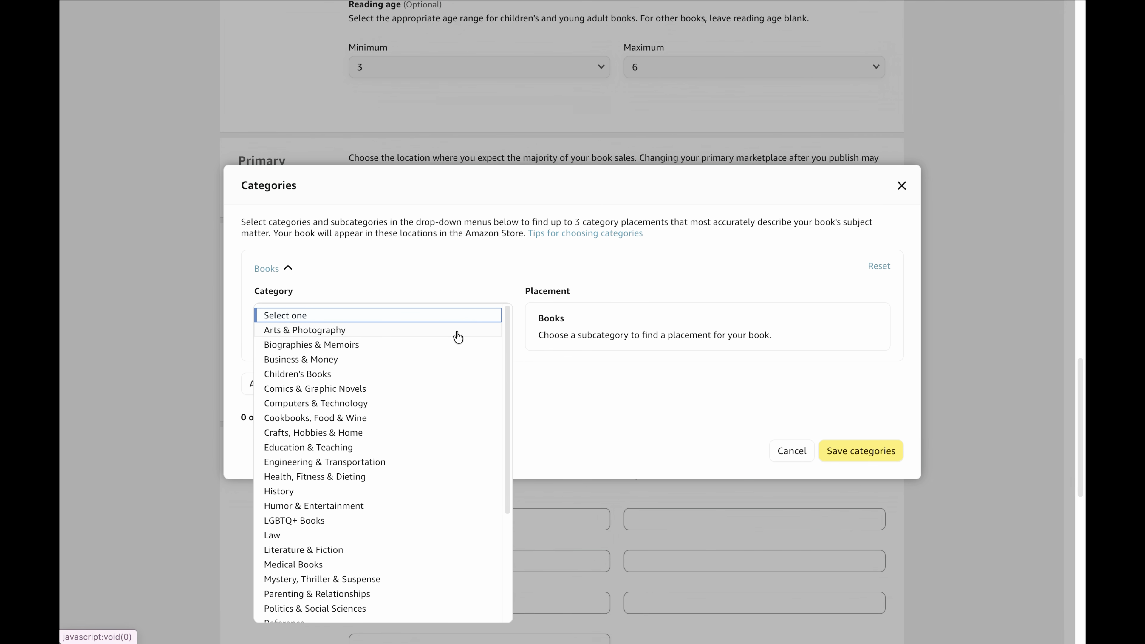
left_click(328, 374)
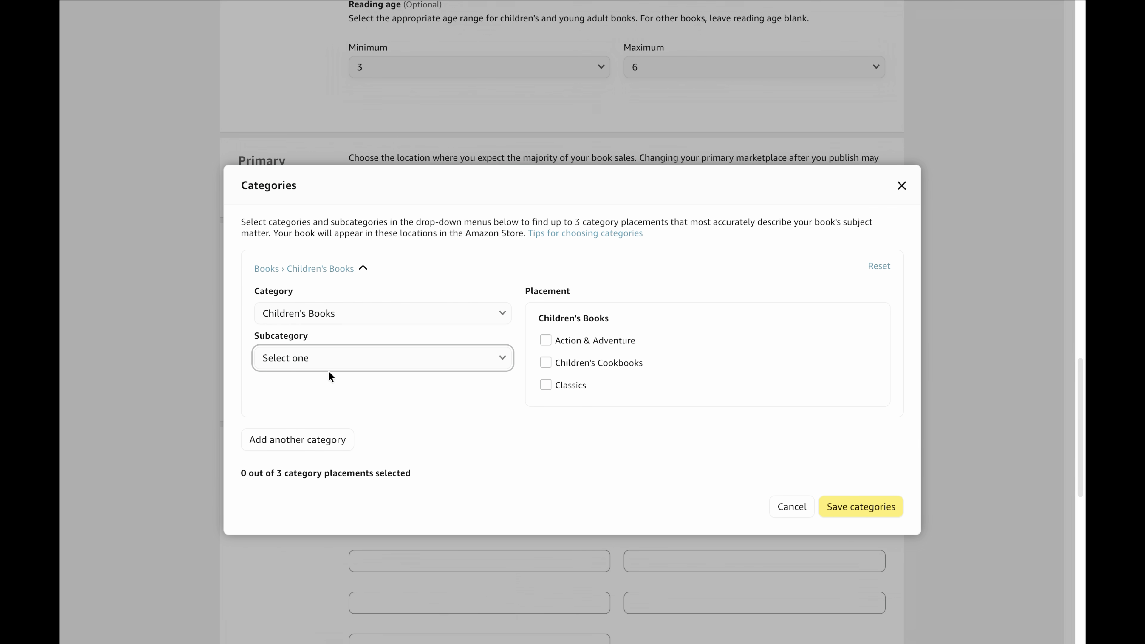
left_click(441, 361)
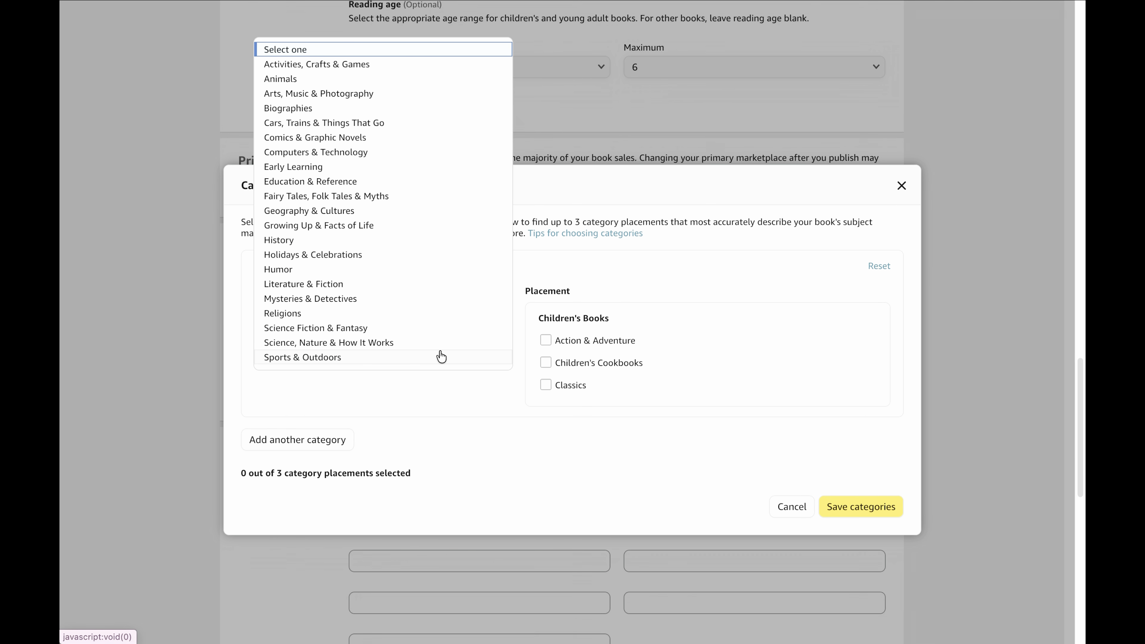
left_click(383, 66)
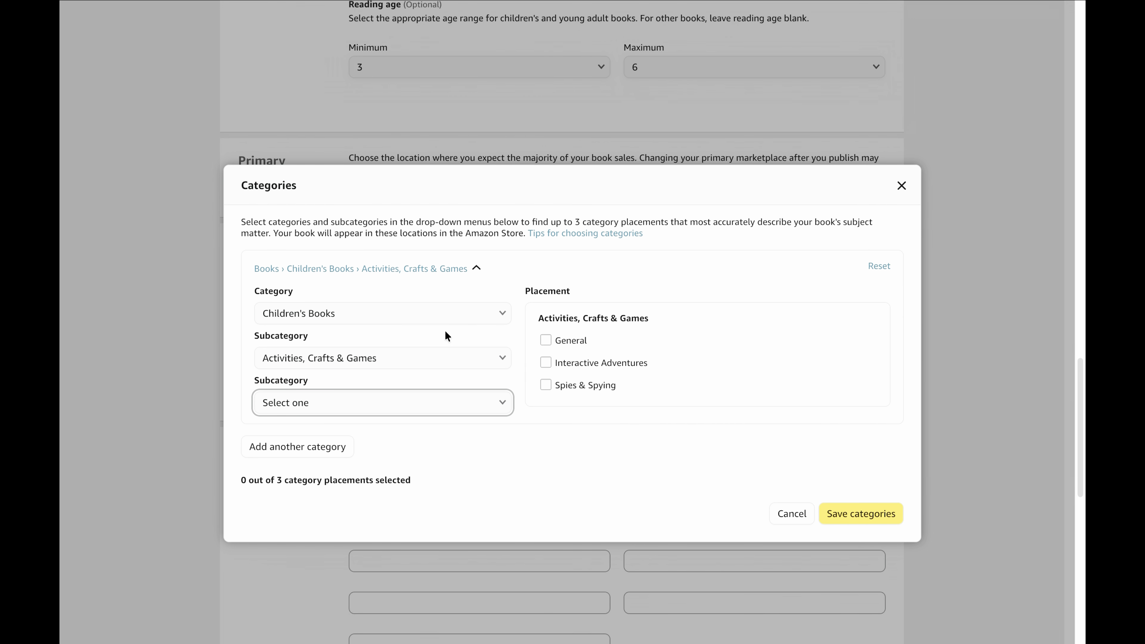
Narrow the category to Activity Books and Coloring Books, select the Nonfiction placement and save the categories.
left_click(499, 400)
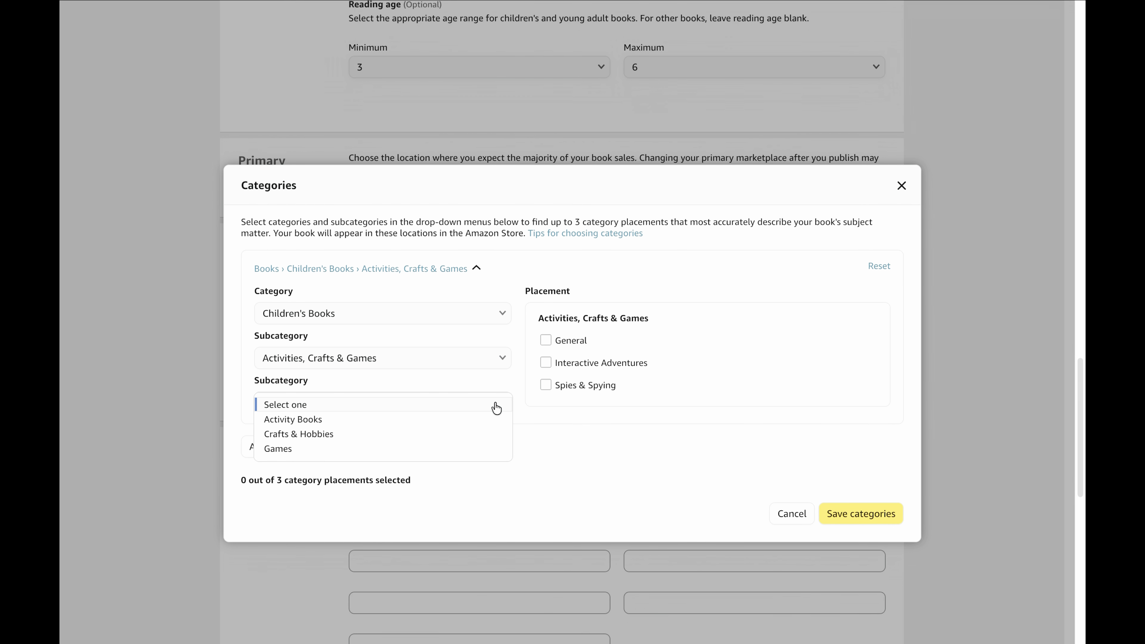
left_click(341, 420)
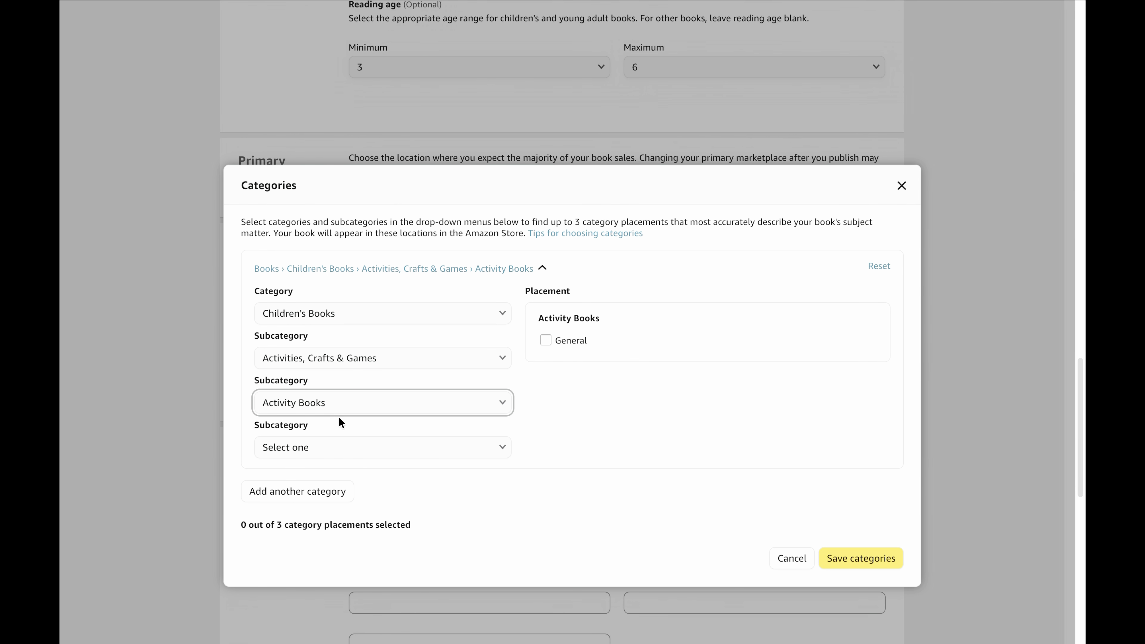
left_click(498, 453)
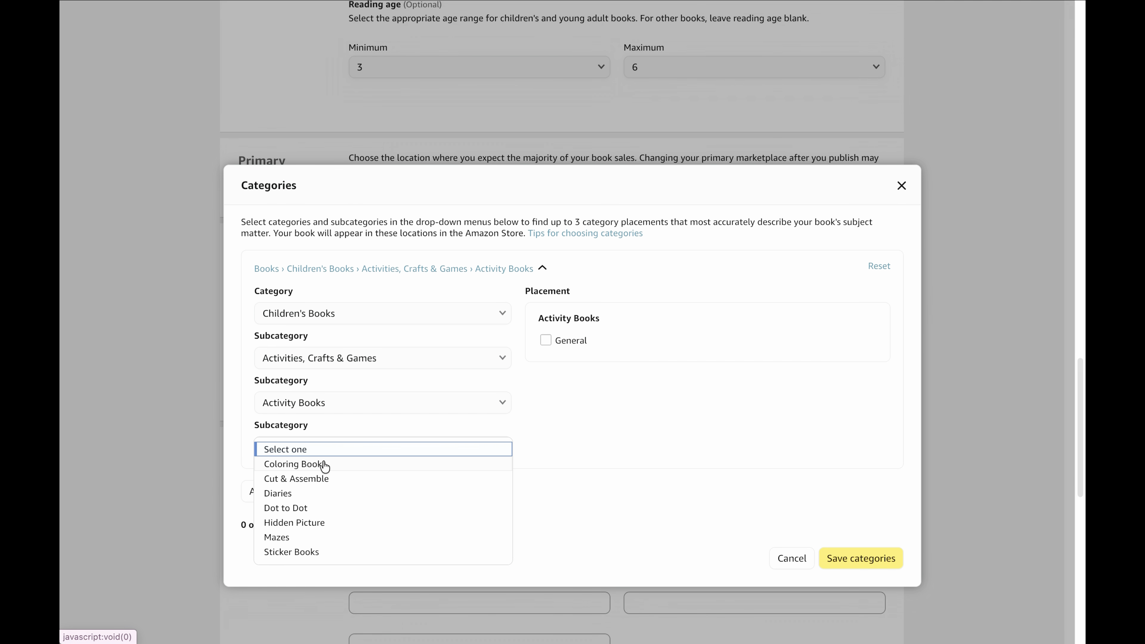
left_click(313, 468)
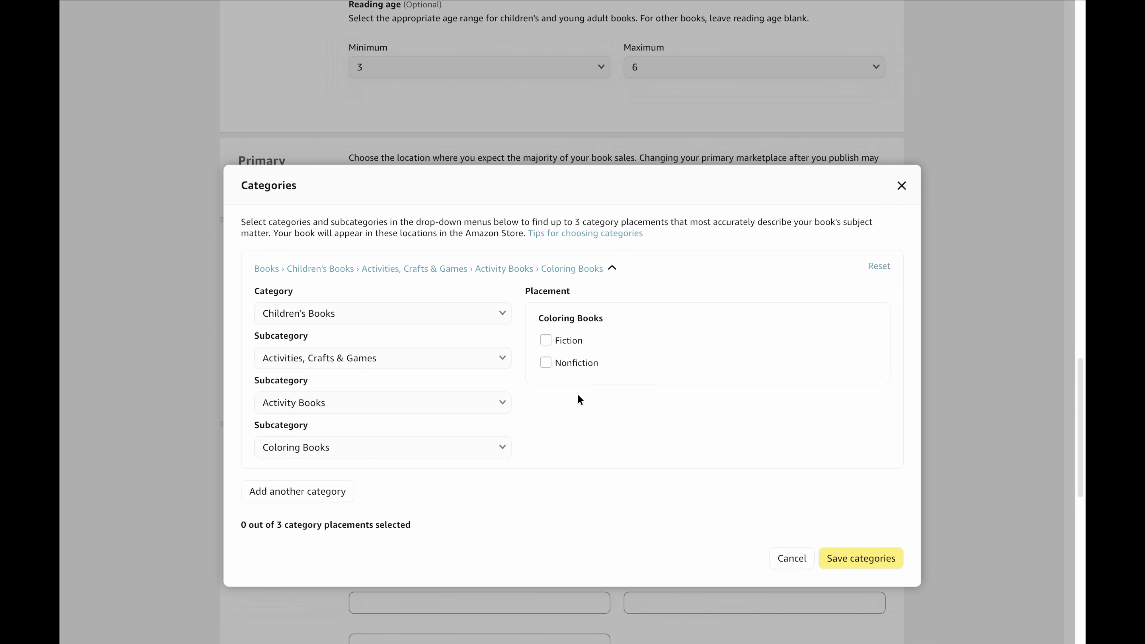
left_click(545, 362)
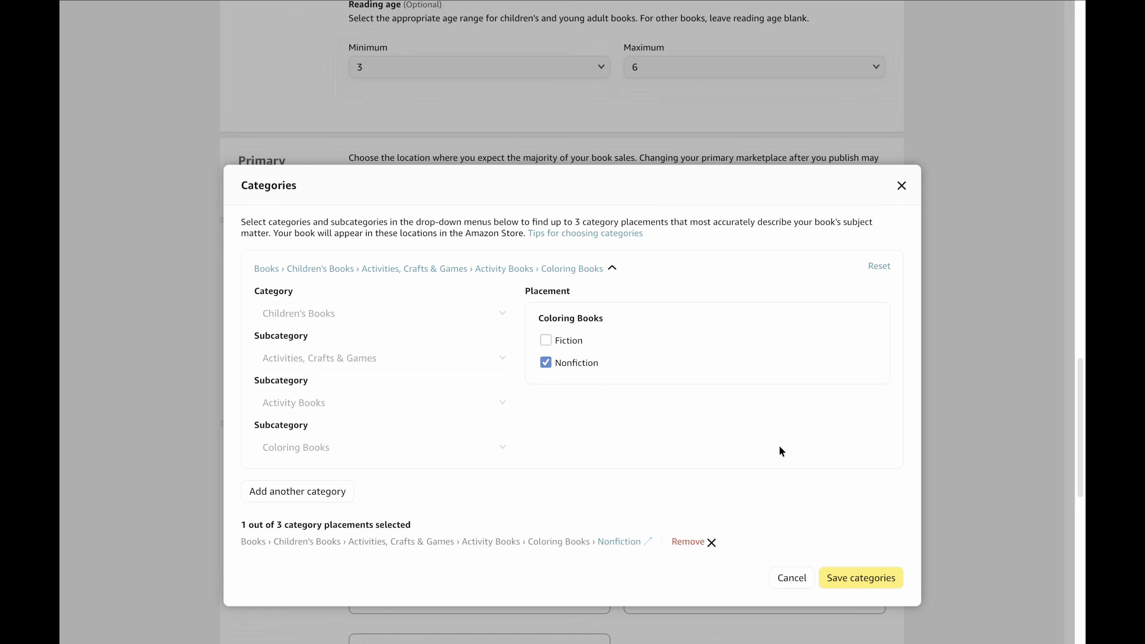
left_click(870, 578)
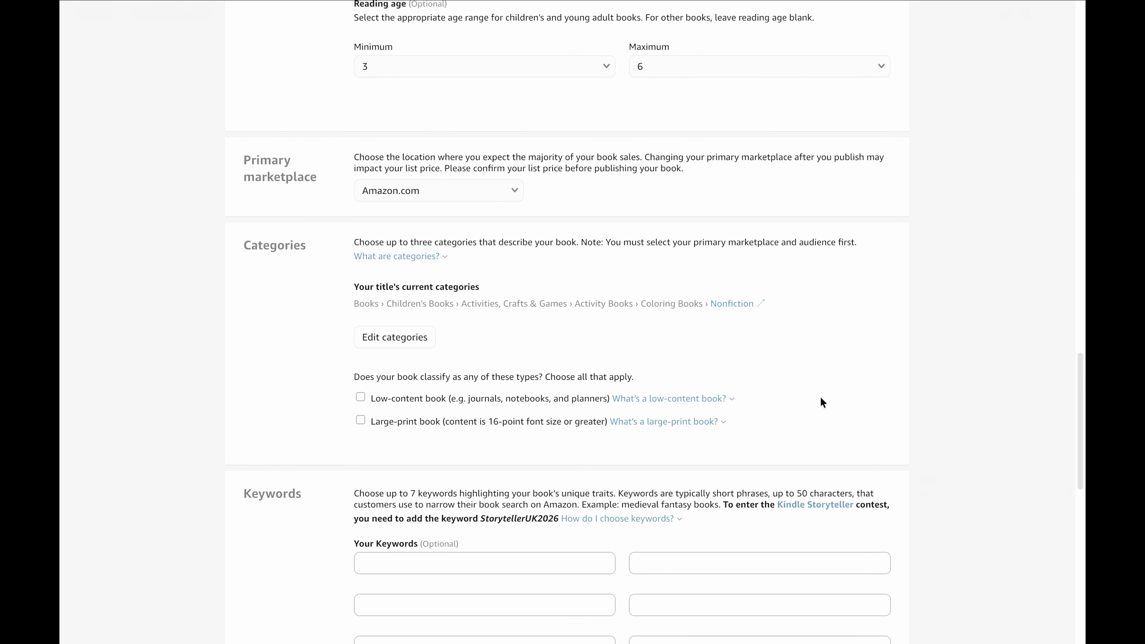
Copy the first keyword, Kids Animal Coloring Book, from the ChatGPT list into the first KDP keyword field.
scroll(821, 399, "down", 1)
scroll(820, 398, "down", 8)
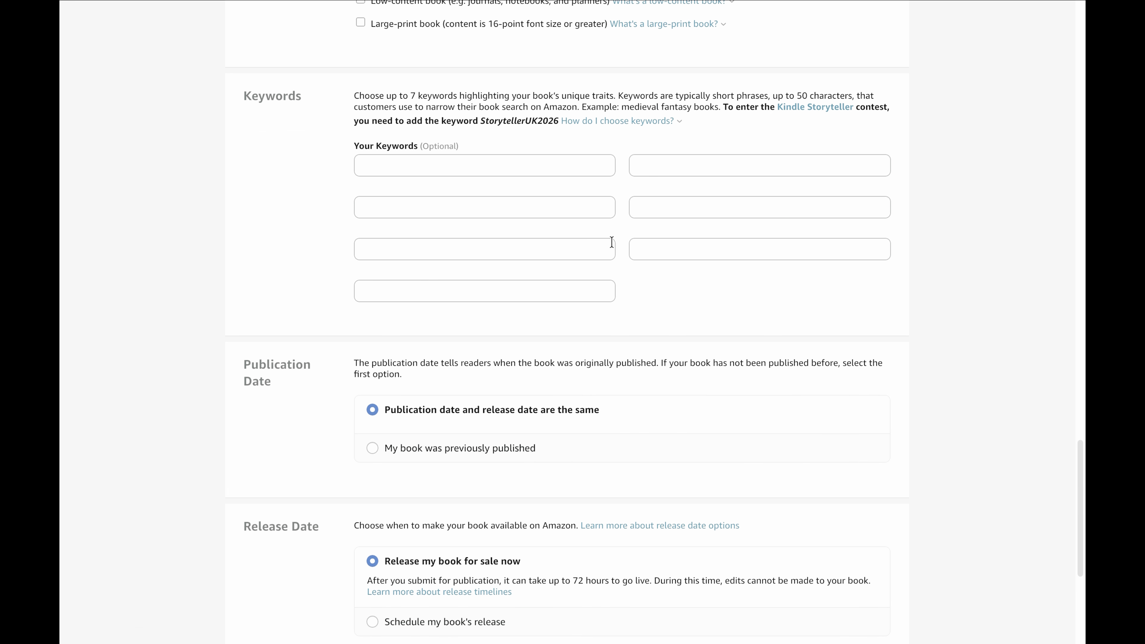
mouse_move(335, 1)
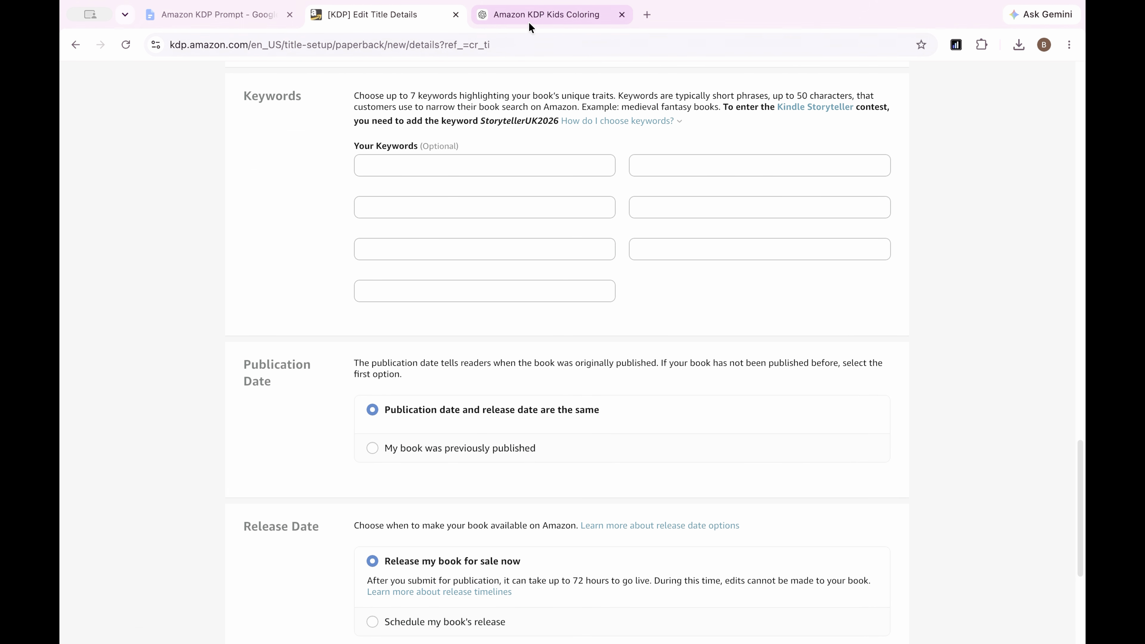
left_click(530, 22)
scroll(575, 145, "down", 15)
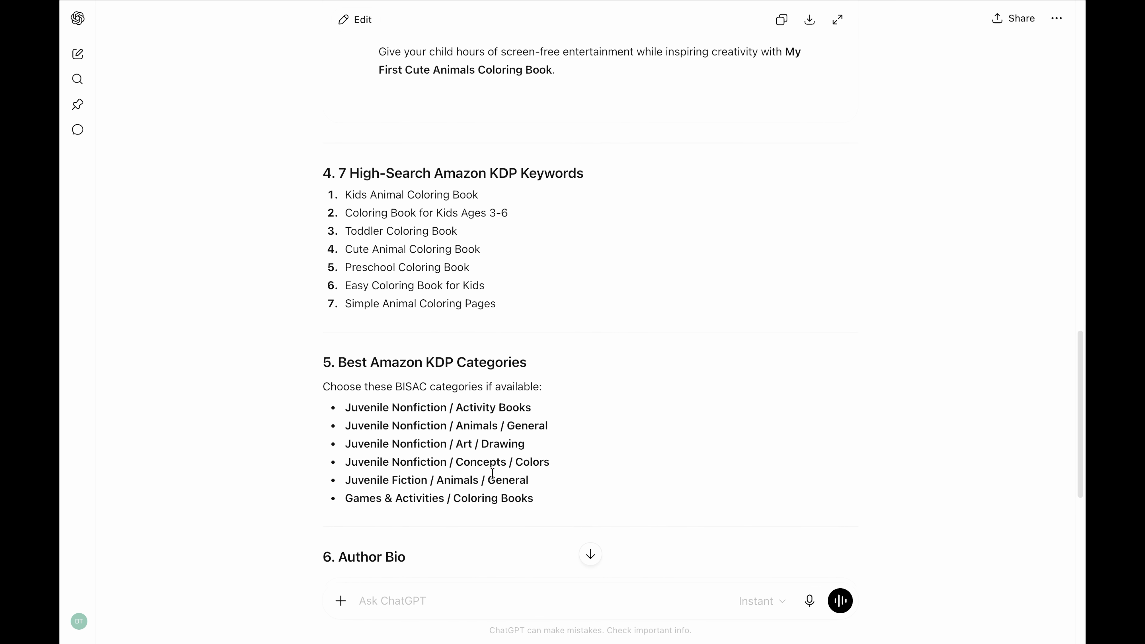
triple_click(431, 183)
right_click(432, 184)
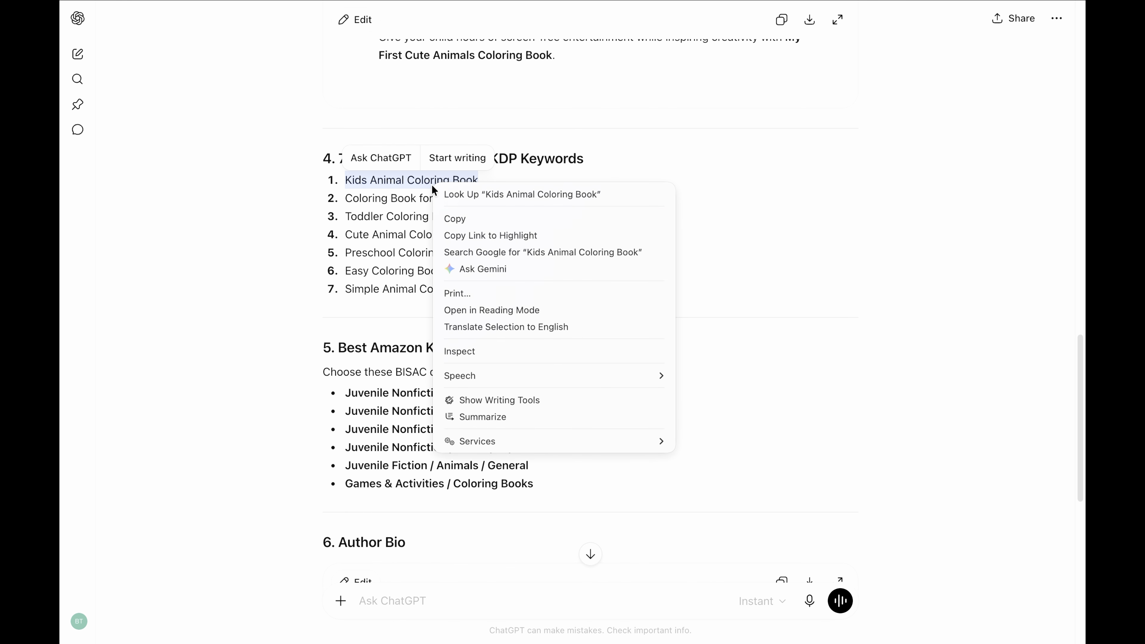
left_click(454, 218)
left_click(373, 14)
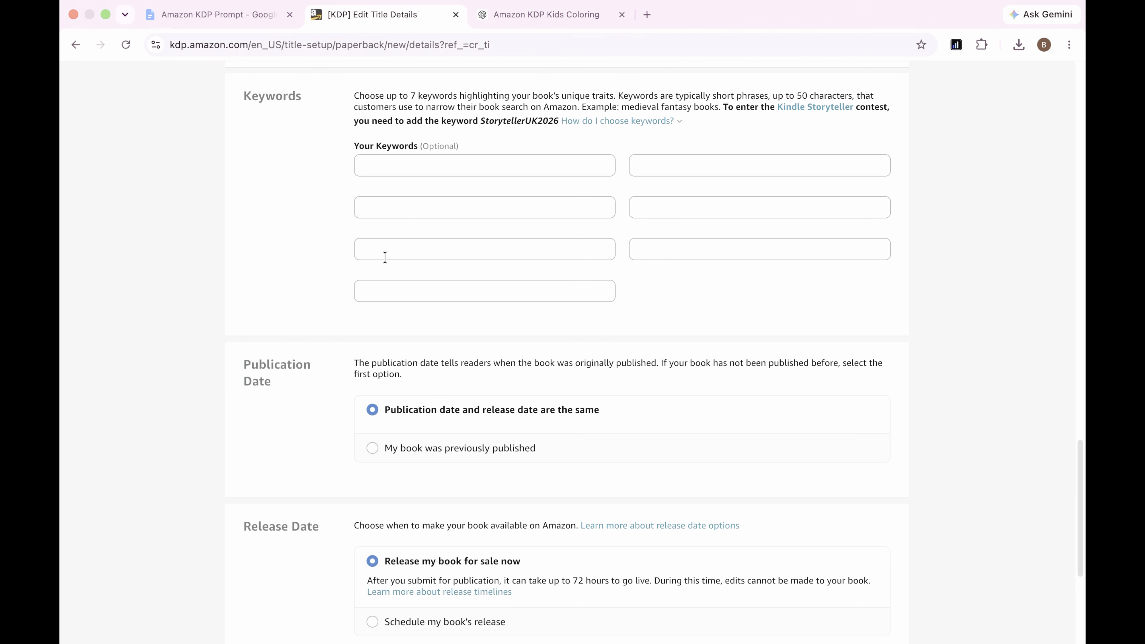
left_click(417, 172)
key("super+v")
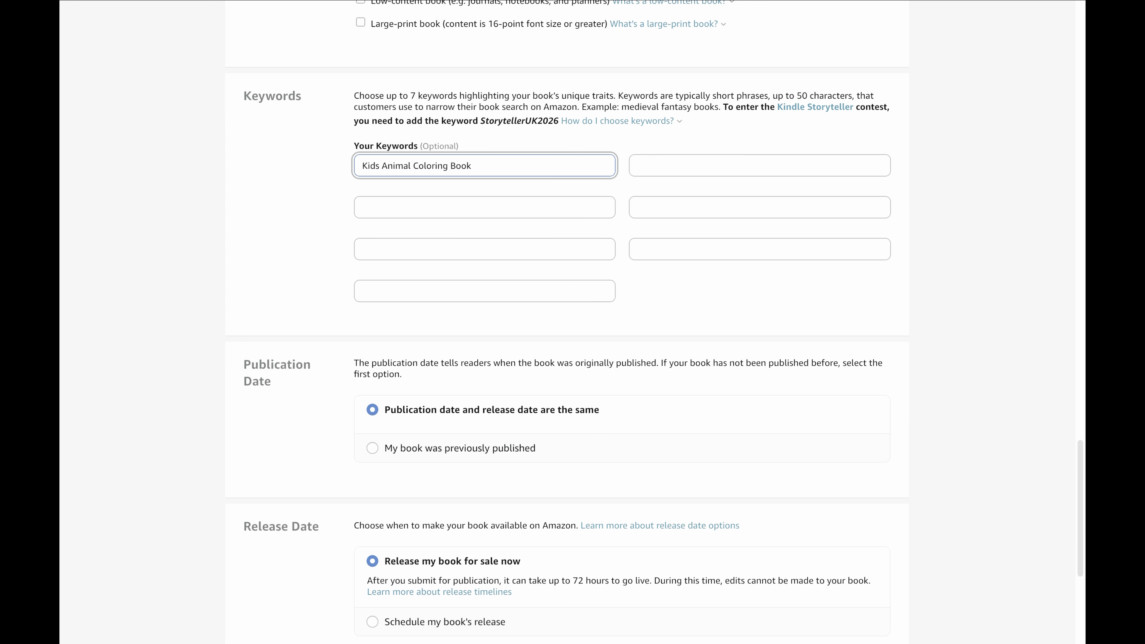
Copy the second ChatGPT keyword, Coloring Book for Kids Ages 3-6, into the second KDP keyword field.
left_click(538, 14)
left_click(477, 196)
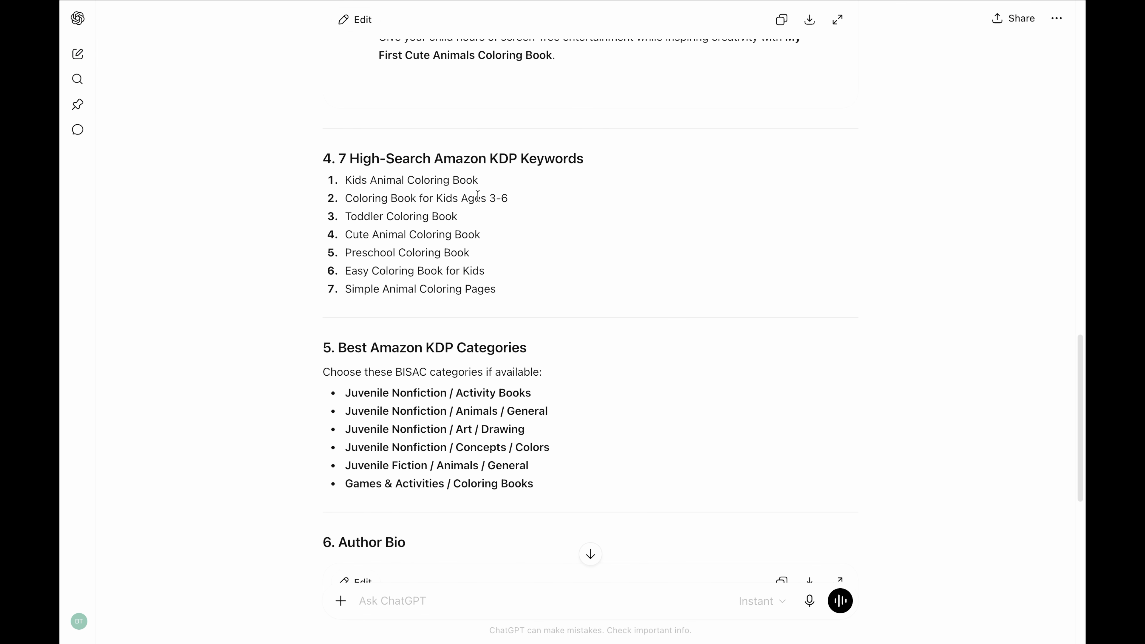
triple_click(478, 195)
right_click(477, 196)
left_click(501, 234)
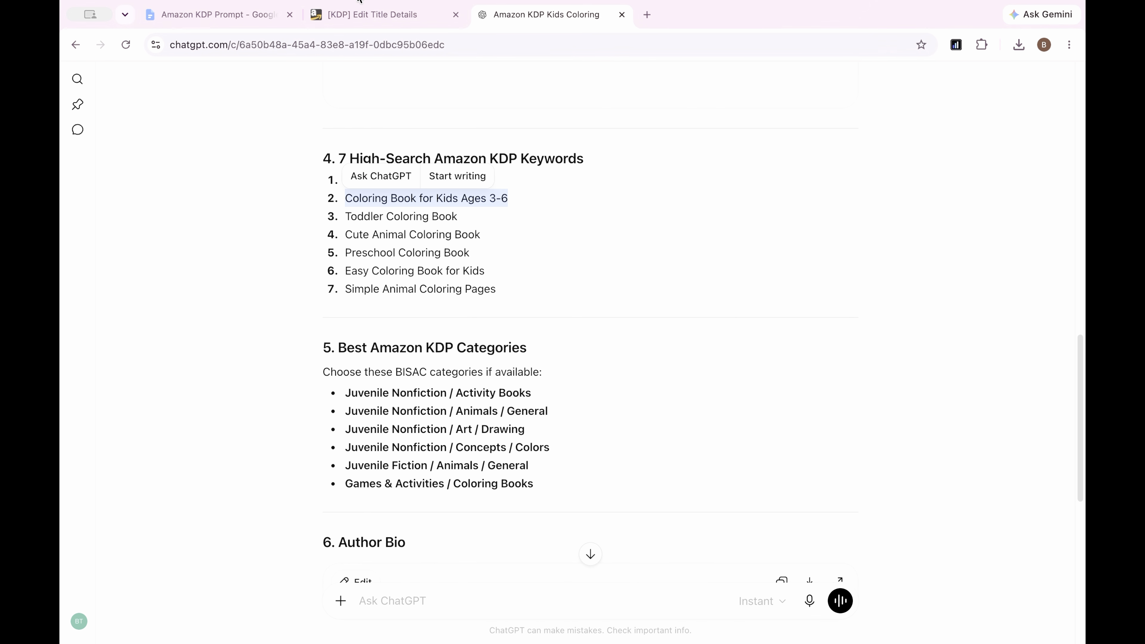
left_click(361, 11)
left_click(674, 166)
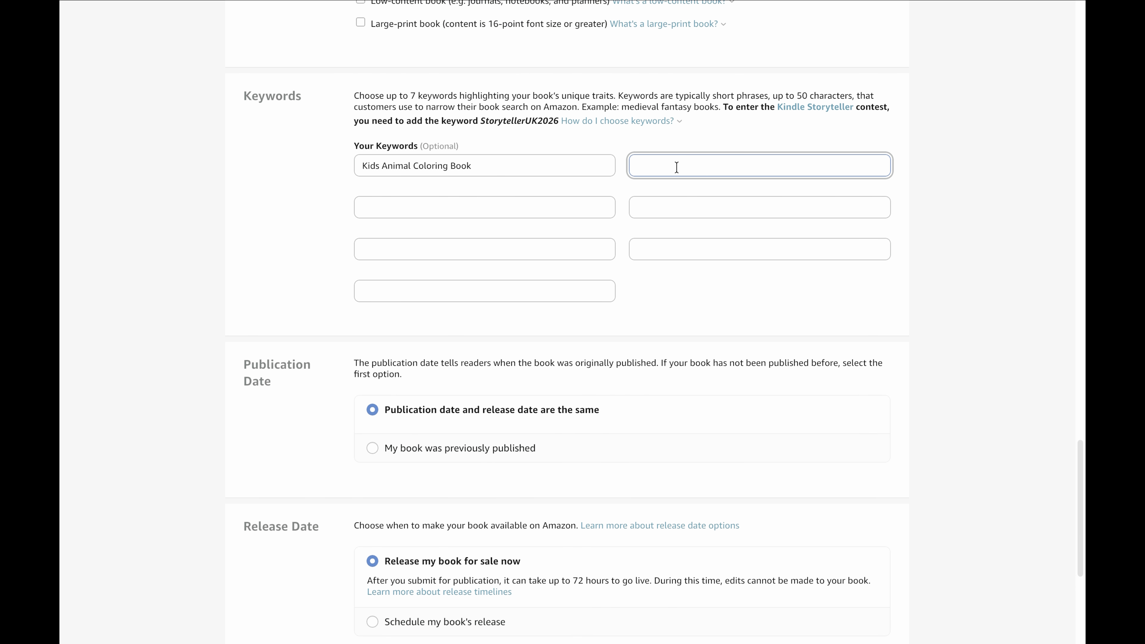
key("super+v")
Copy the third ChatGPT keyword, Toddler Coloring Book, into the third KDP keyword field.
left_click(532, 12)
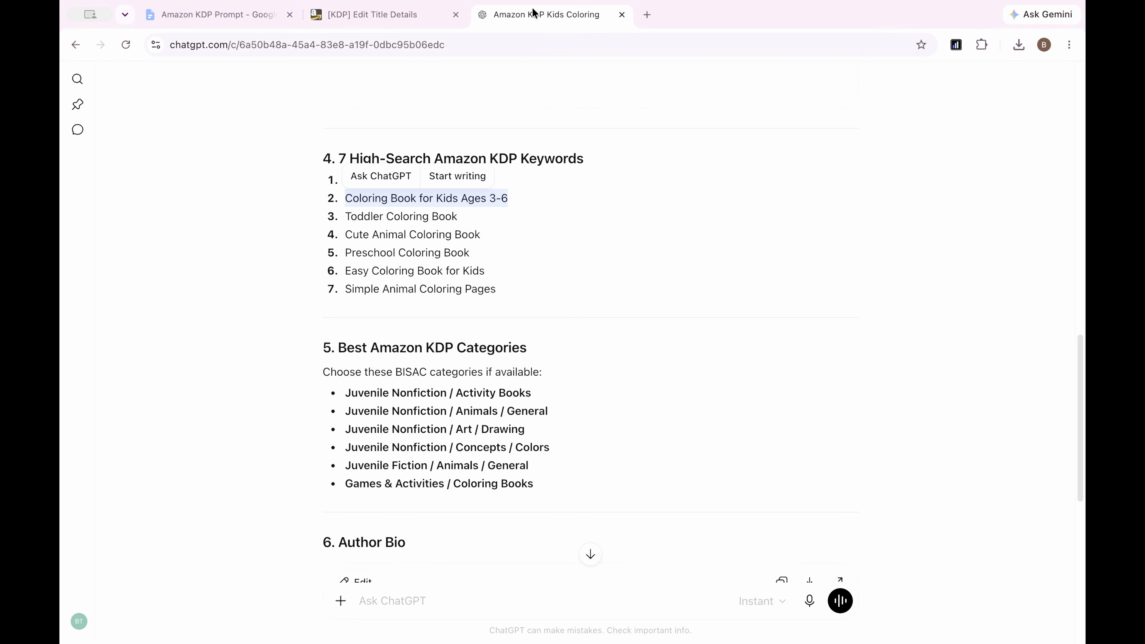
triple_click(415, 218)
right_click(415, 218)
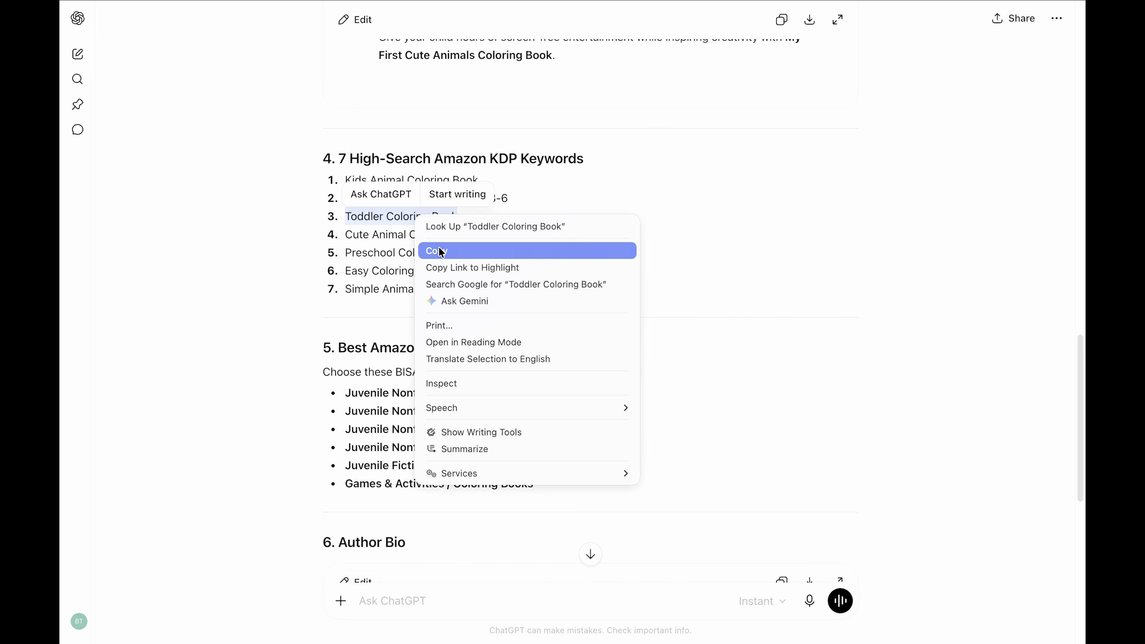
left_click(440, 251)
left_click(415, 17)
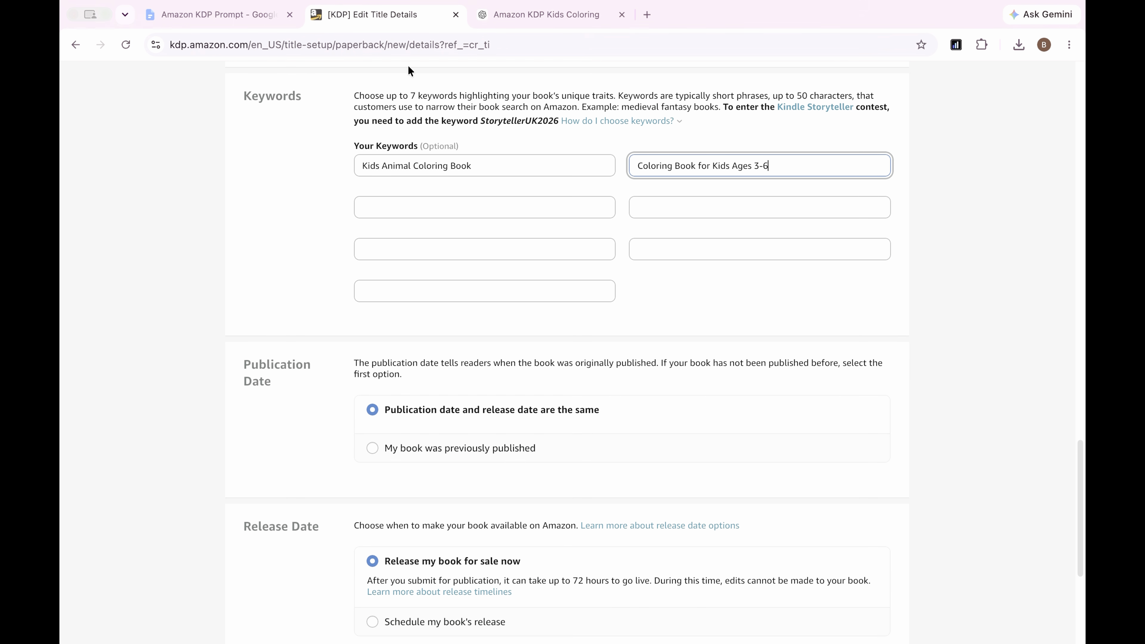
left_click(391, 208)
key("super+v")
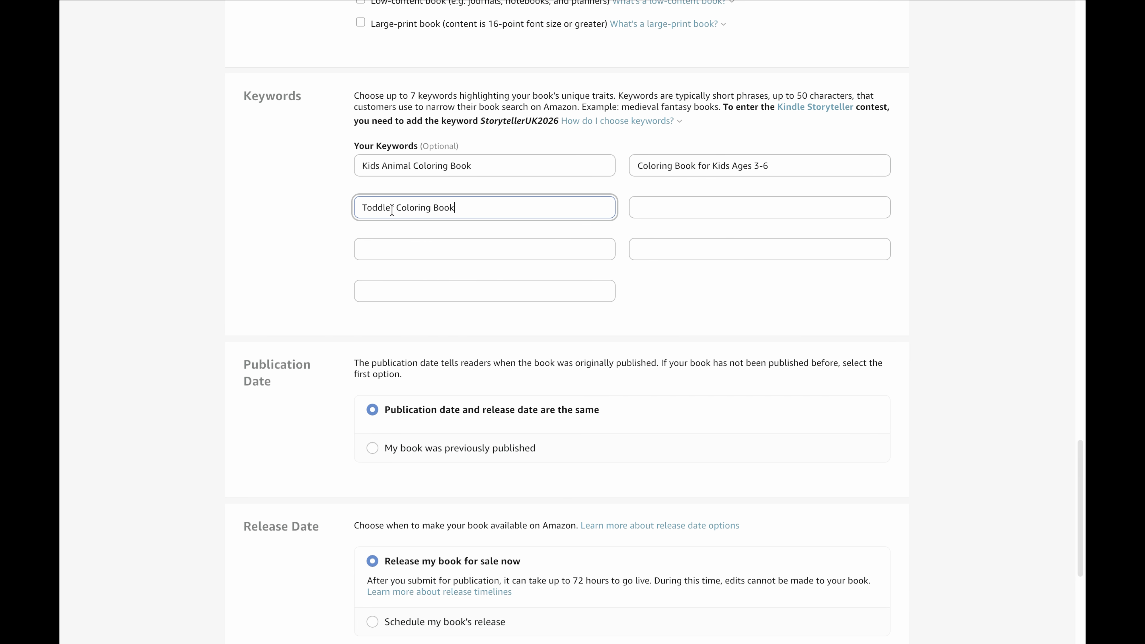
Copy the fourth ChatGPT keyword, Cute Animal Coloring Book, into the fourth KDP keyword field.
left_click(518, 14)
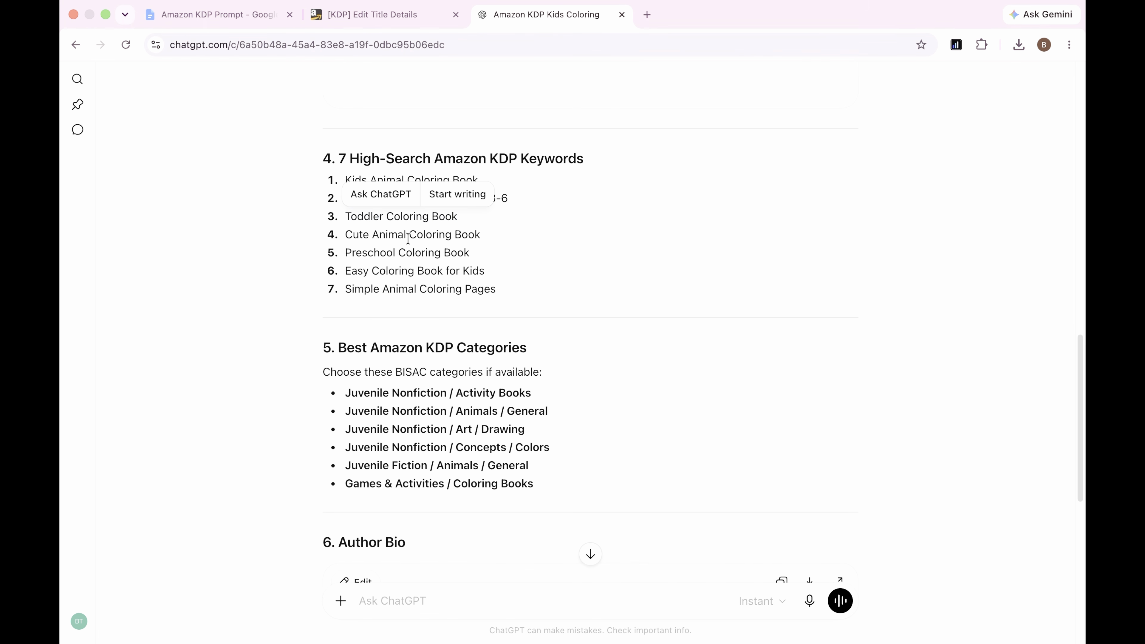
triple_click(408, 236)
right_click(410, 236)
left_click(429, 266)
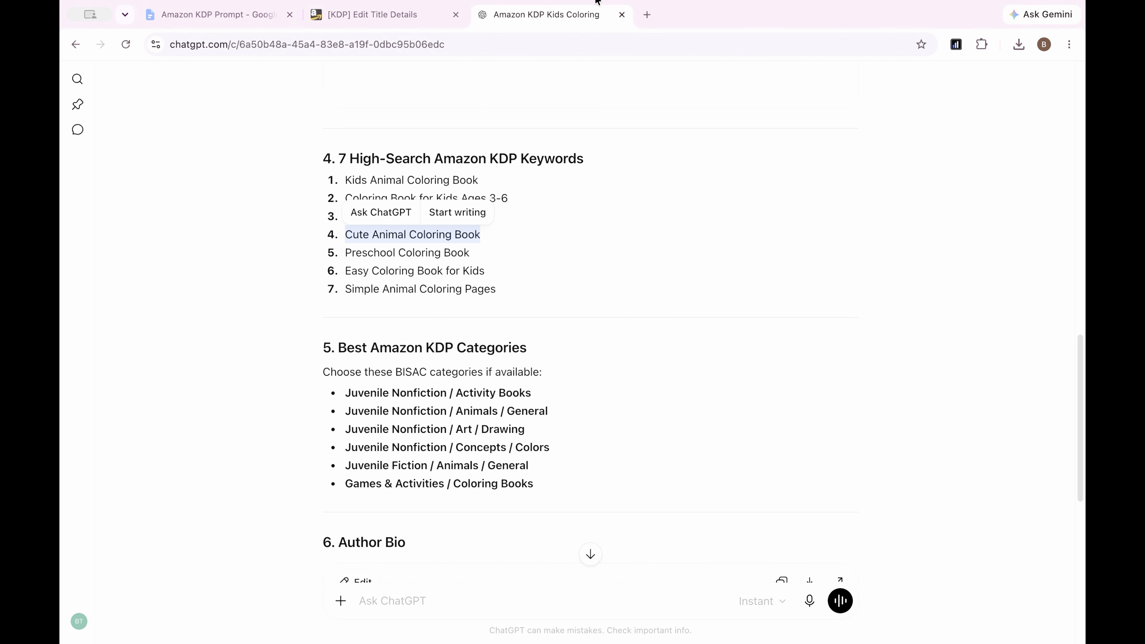
left_click(401, 13)
left_click(662, 208)
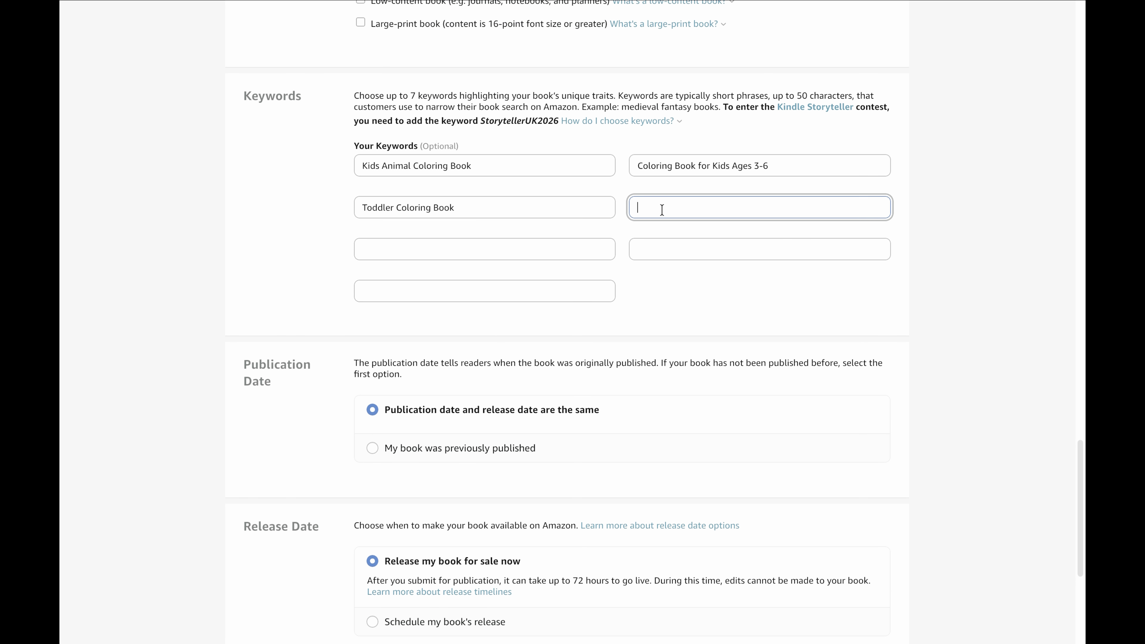
key("super+v")
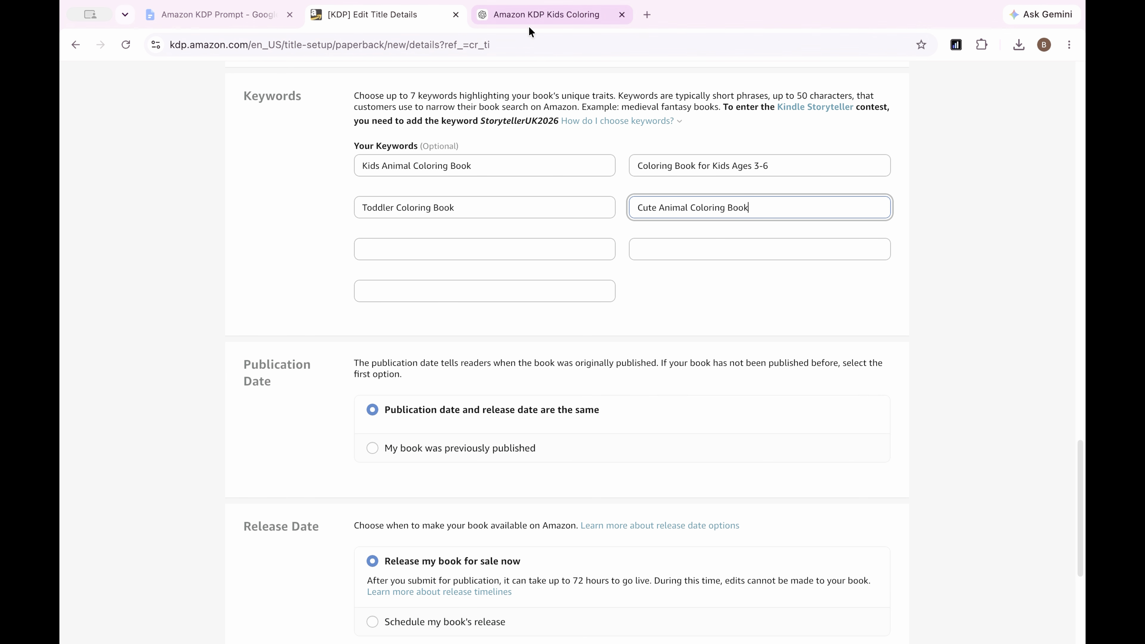
Add the keywords Preschool Coloring Book, Easy Coloring Book for Kids and Simple Animal Coloring Pages from ChatGPT, and submit the KDP details page.
left_click(541, 14)
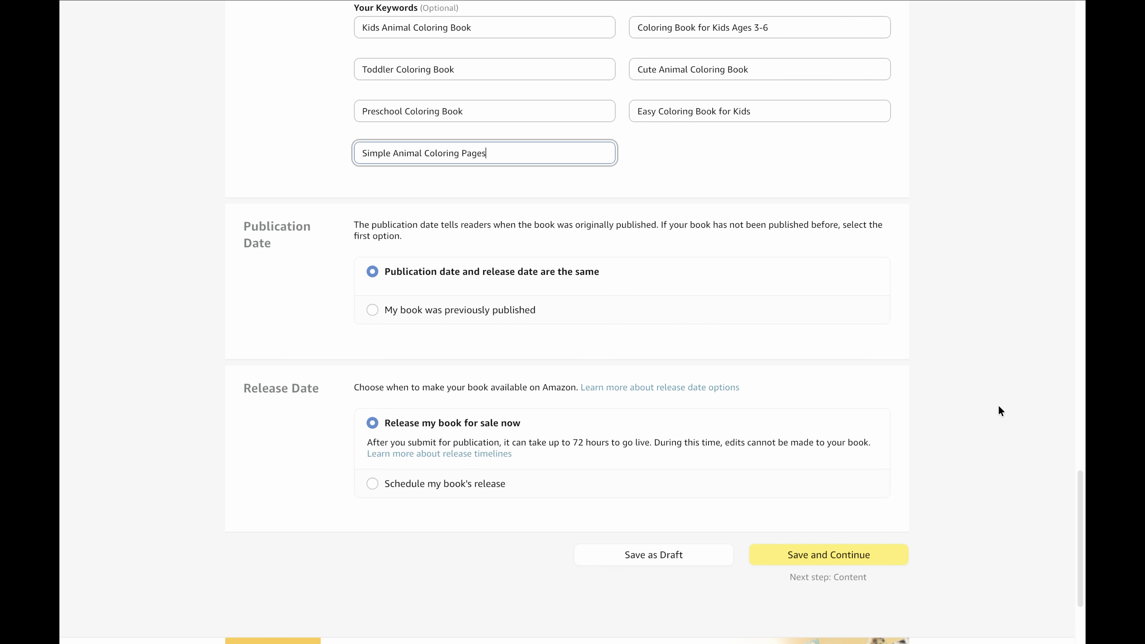
left_click(843, 556)
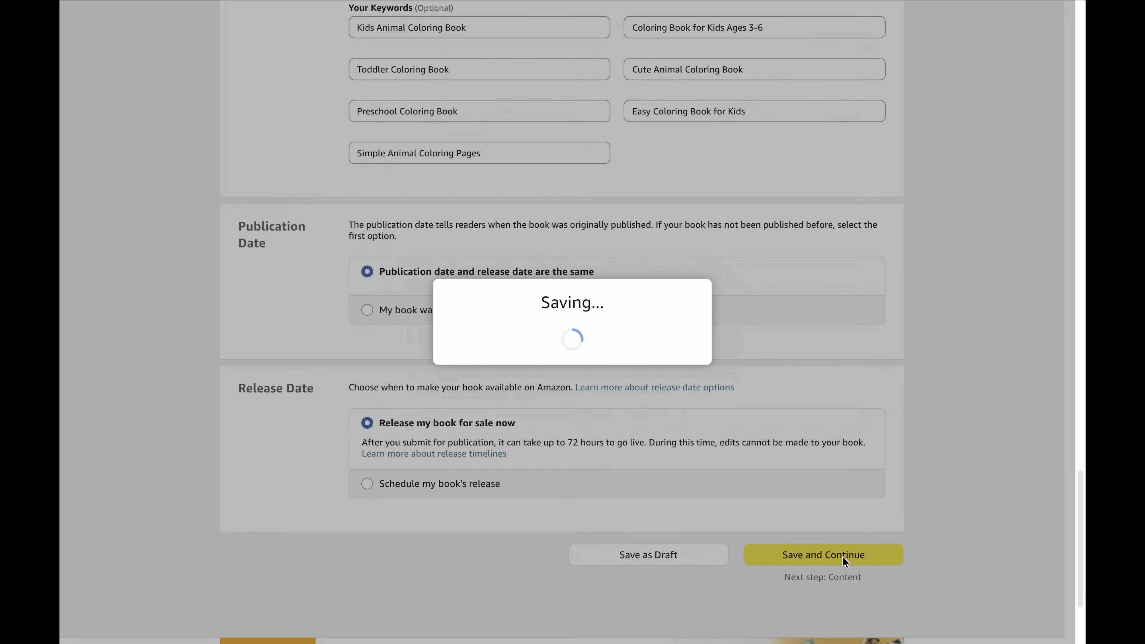
Remove the emoji before the title at the start of the book description.
scroll(858, 547, "up", 2)
scroll(872, 464, "down", 5)
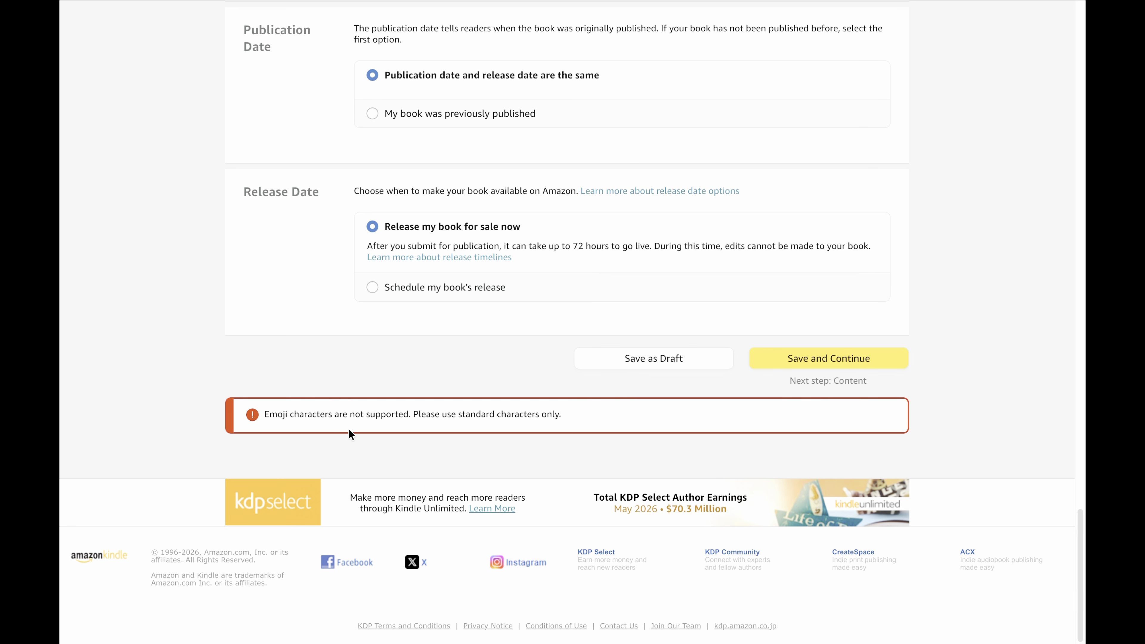
left_click(449, 428)
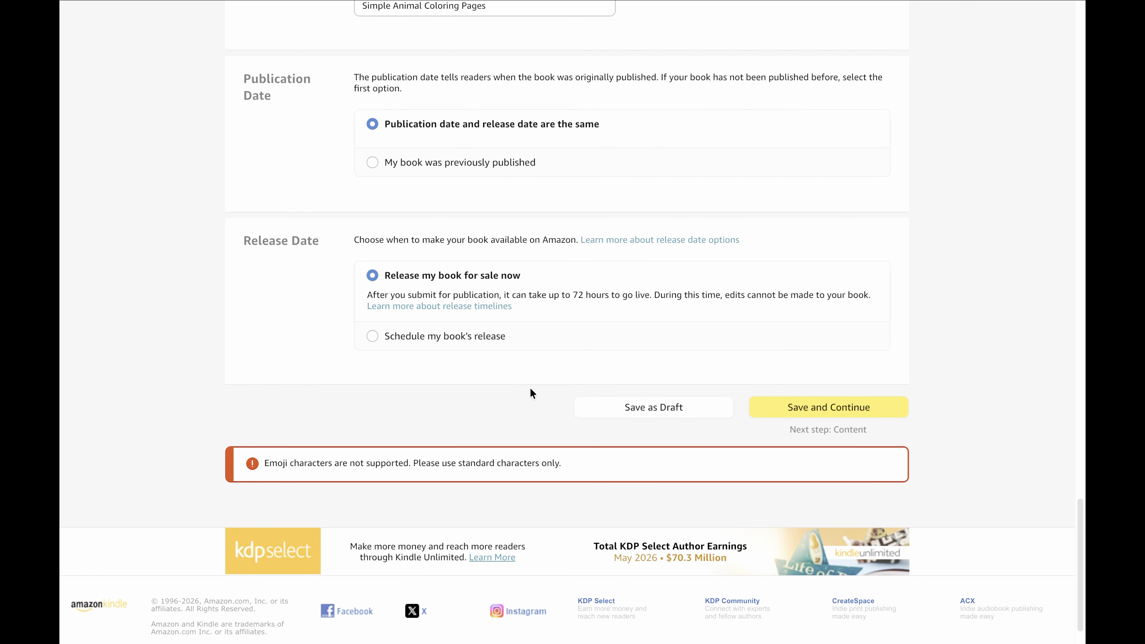
left_click(381, 260)
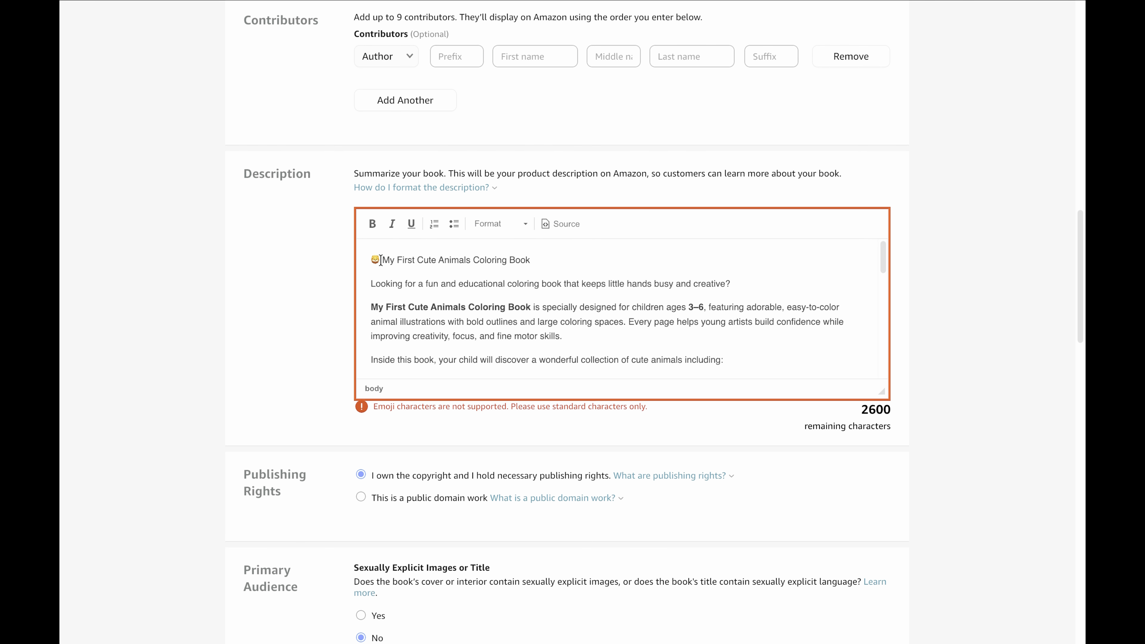
key("BackSpace")
key("BackSpace")
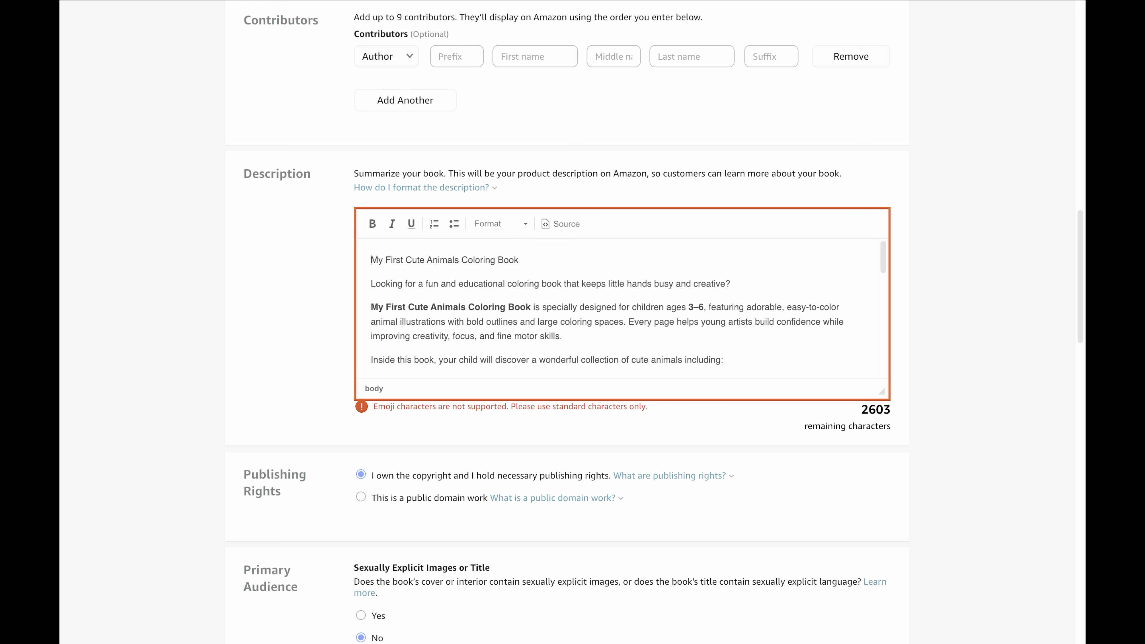
Save the paperback details again and continue to the Paperback Content page.
scroll(523, 360, "down", 15)
scroll(535, 388, "down", 20)
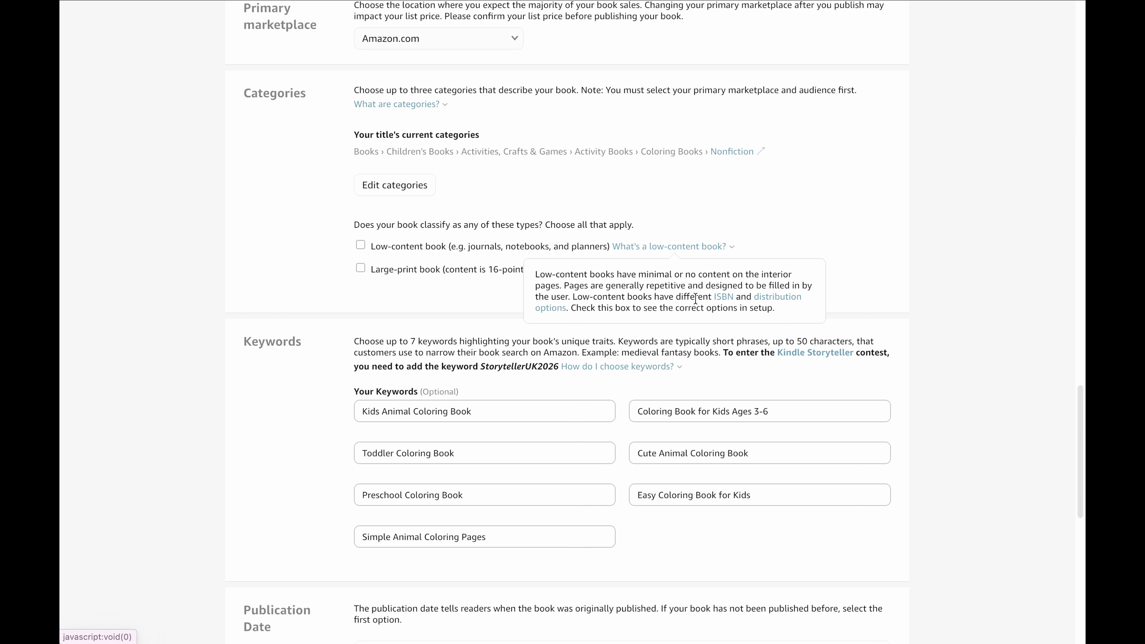
scroll(694, 302, "down", 13)
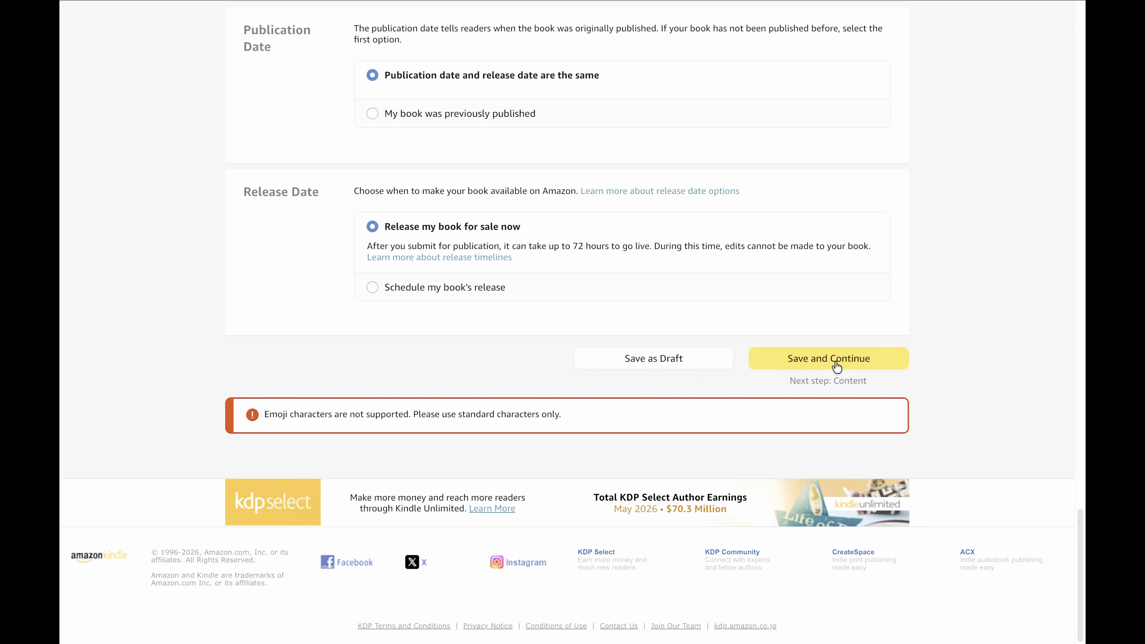
left_click(835, 363)
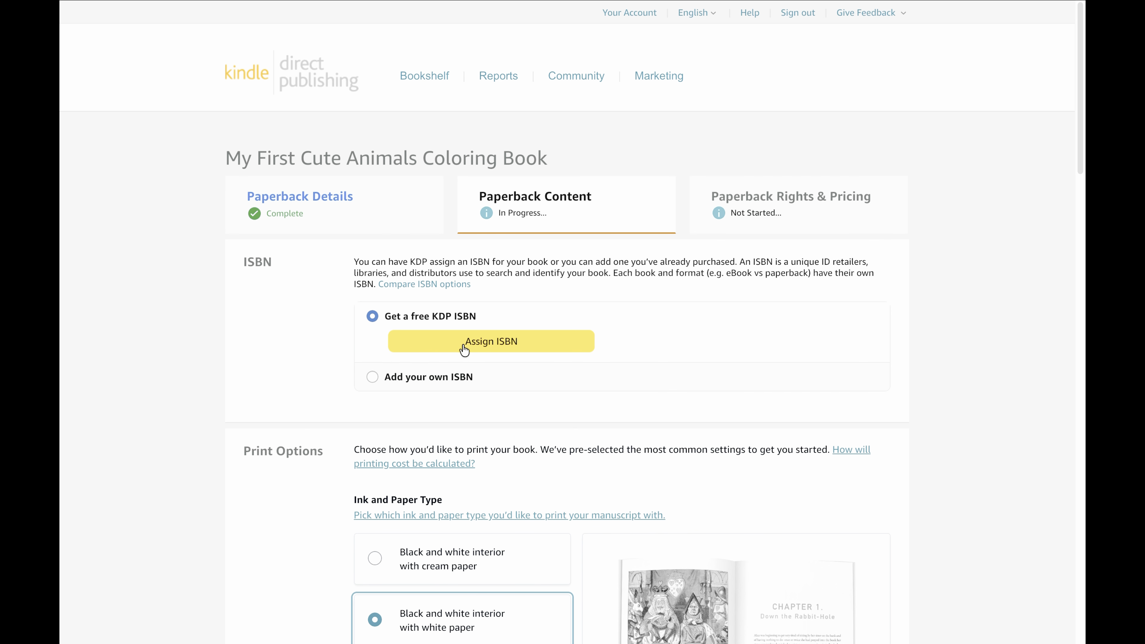
Assign a free KDP ISBN to the book and copy the ISBN and imprint lines.
left_click(476, 344)
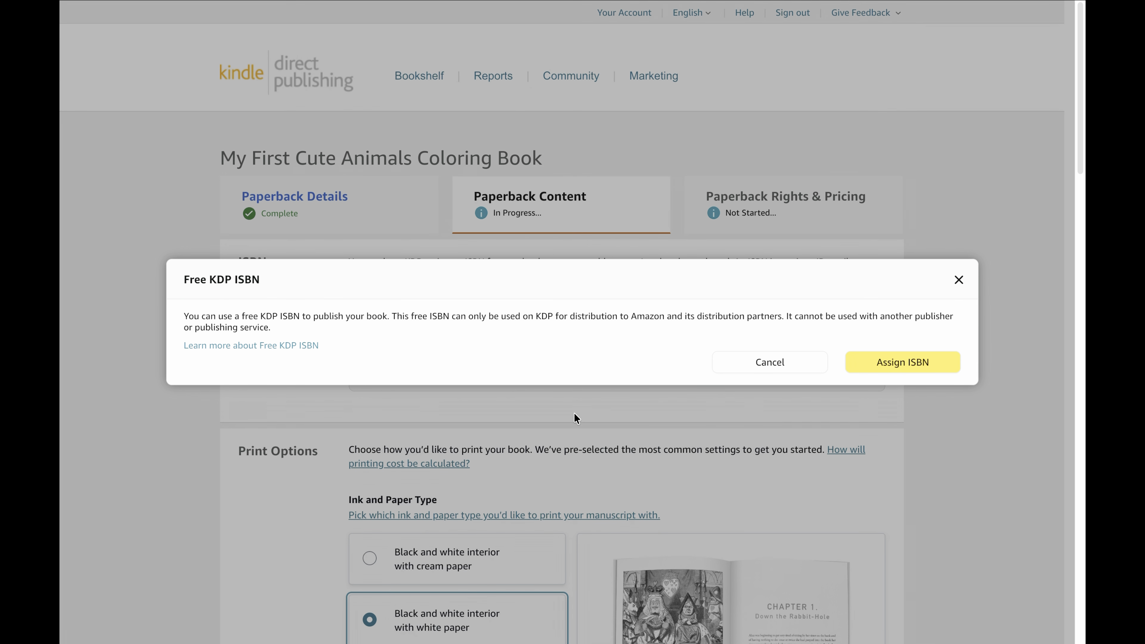
left_click(893, 366)
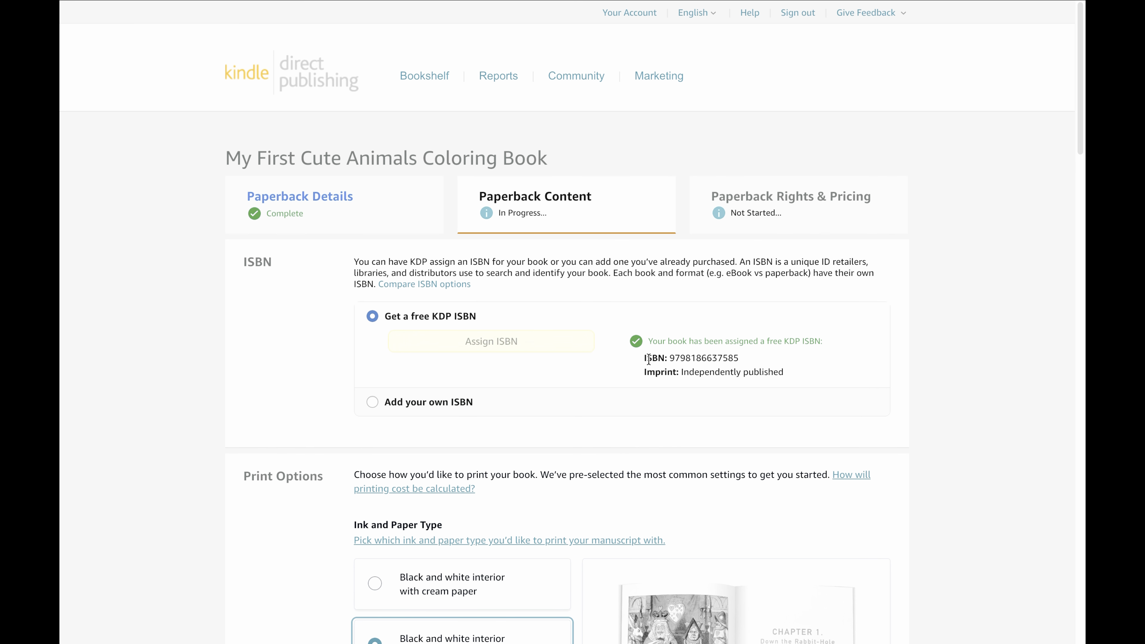
left_click_drag(646, 358, 741, 383)
right_click(741, 383)
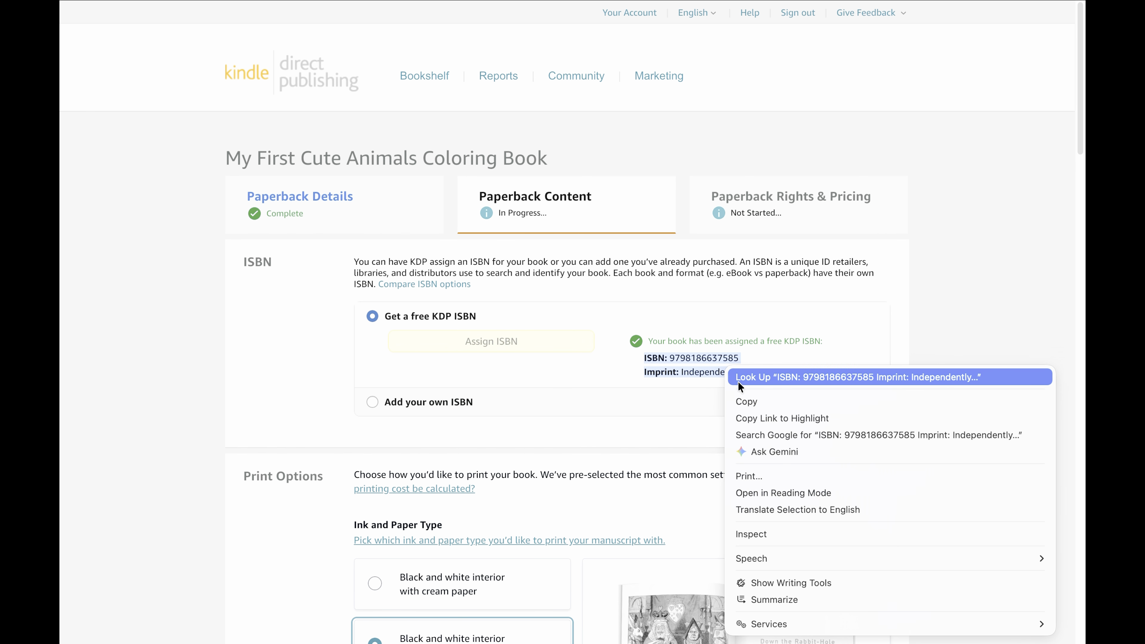
left_click(746, 401)
Add a new document tab in the Amazon KDP Prompt Google Doc and paste the ISBN and imprint lines into it.
mouse_move(330, 2)
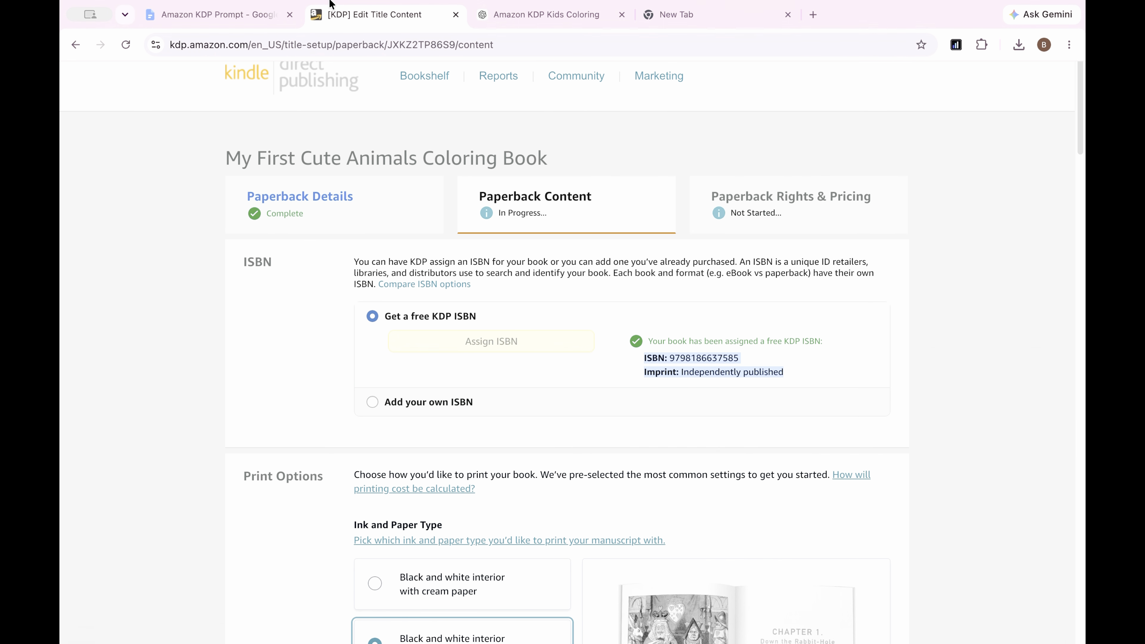
left_click(216, 14)
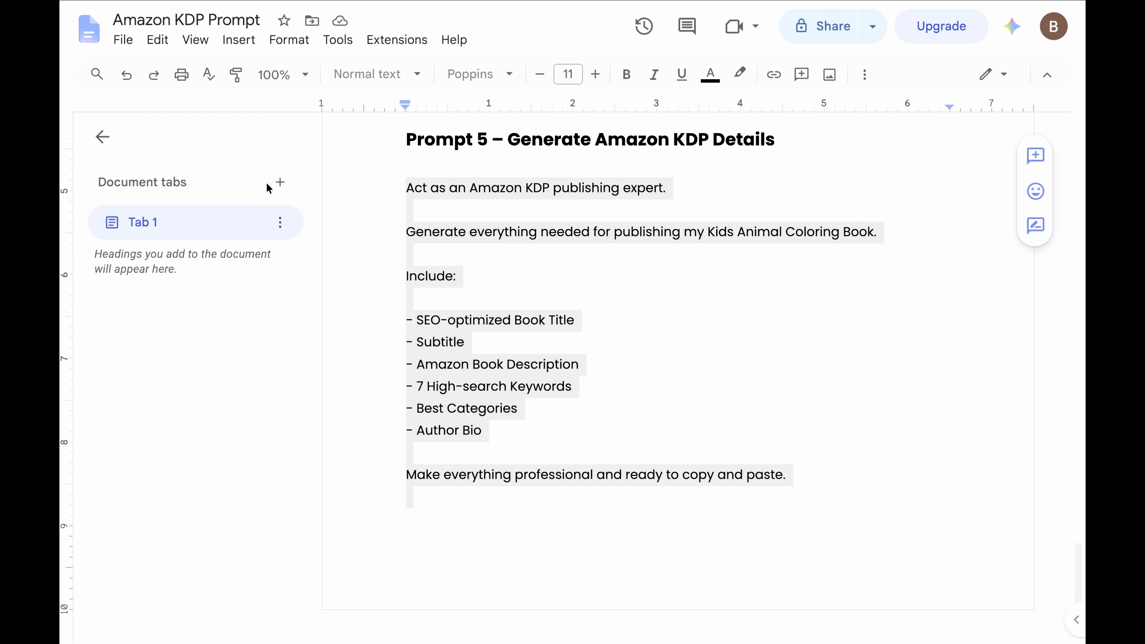
left_click(278, 183)
key("ctrl+v")
Format all the pasted ISBN and imprint text in Poppins at font size 16.
key("ctrl+a")
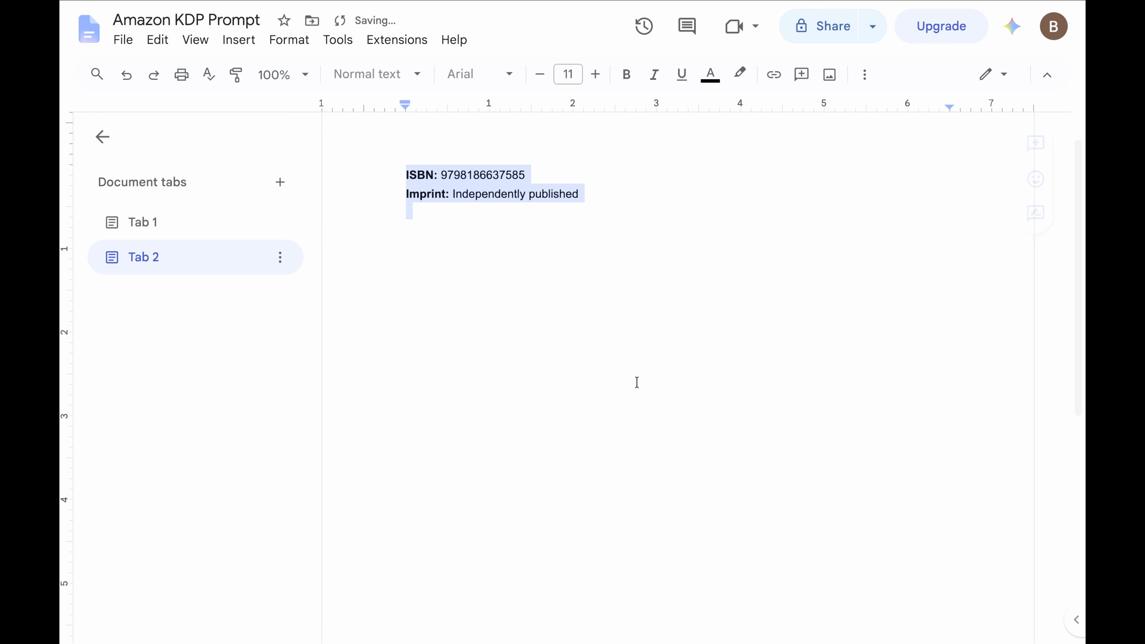
left_click(487, 74)
left_click(518, 185)
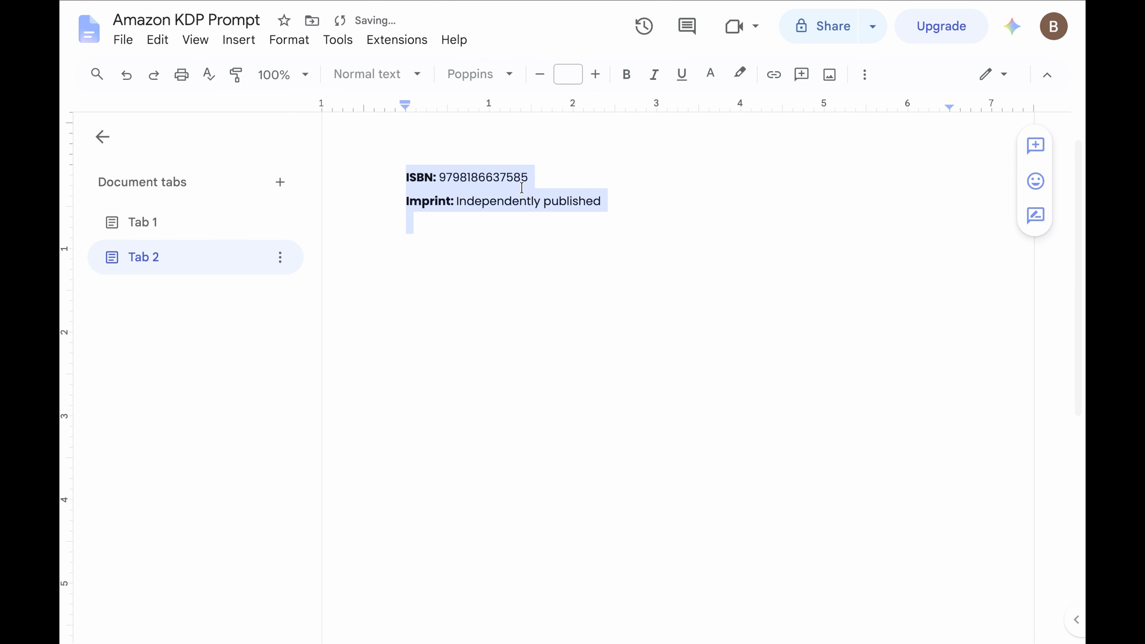
left_click(596, 75)
left_click(595, 74)
left_click(595, 75)
left_click(596, 75)
left_click(595, 75)
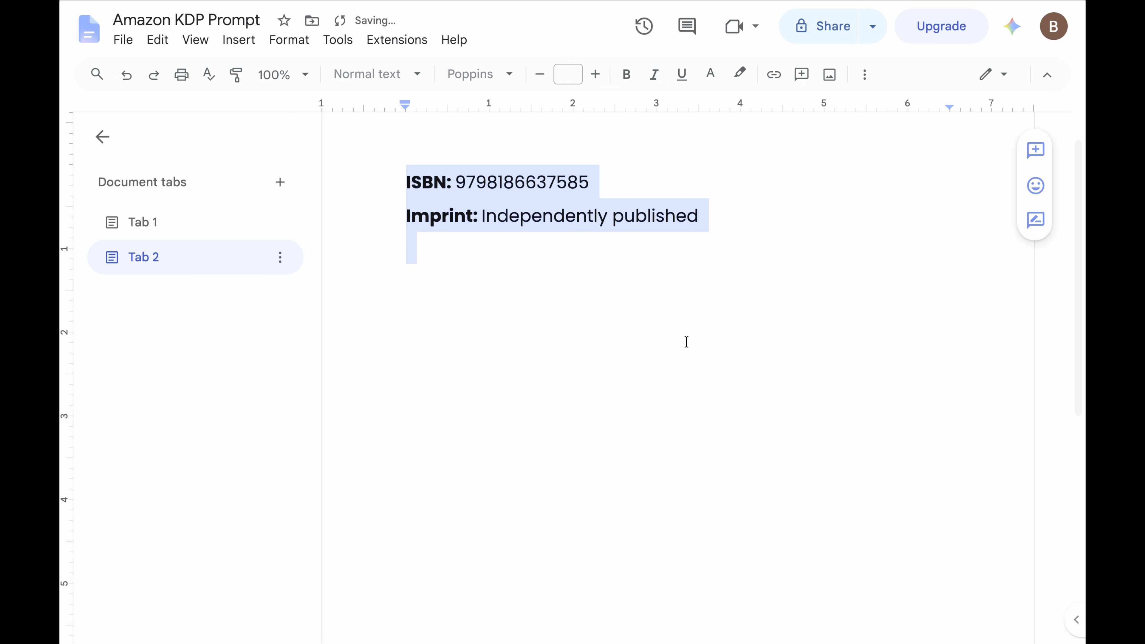
left_click(686, 342)
mouse_move(540, 12)
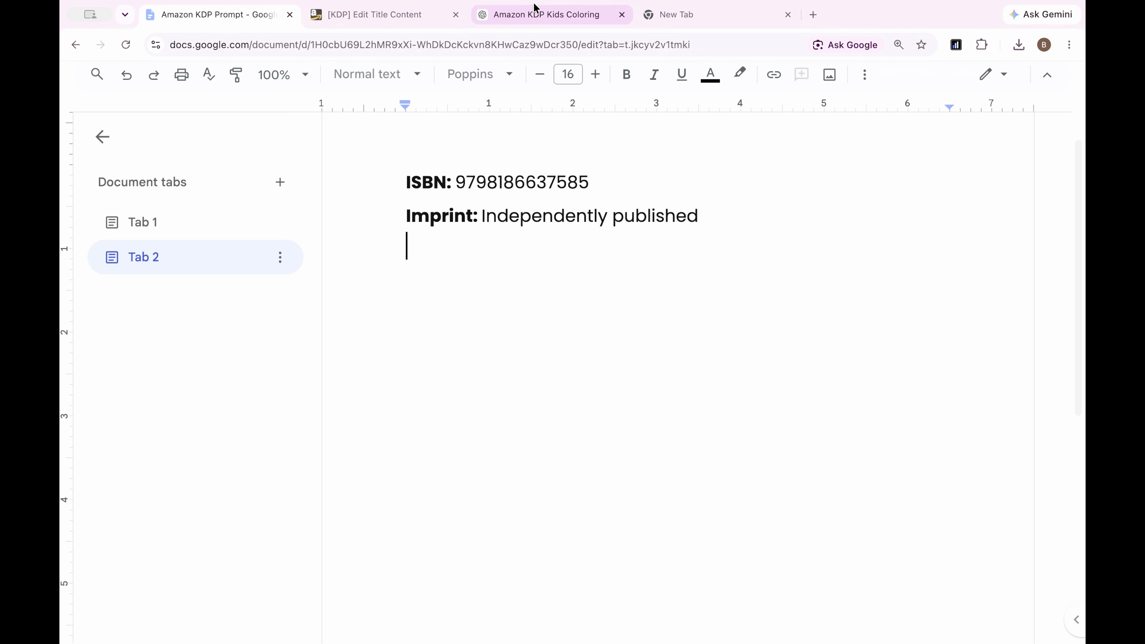
Switch back to the KDP Paperback Content page and choose the premium color interior with white paper.
left_click(401, 13)
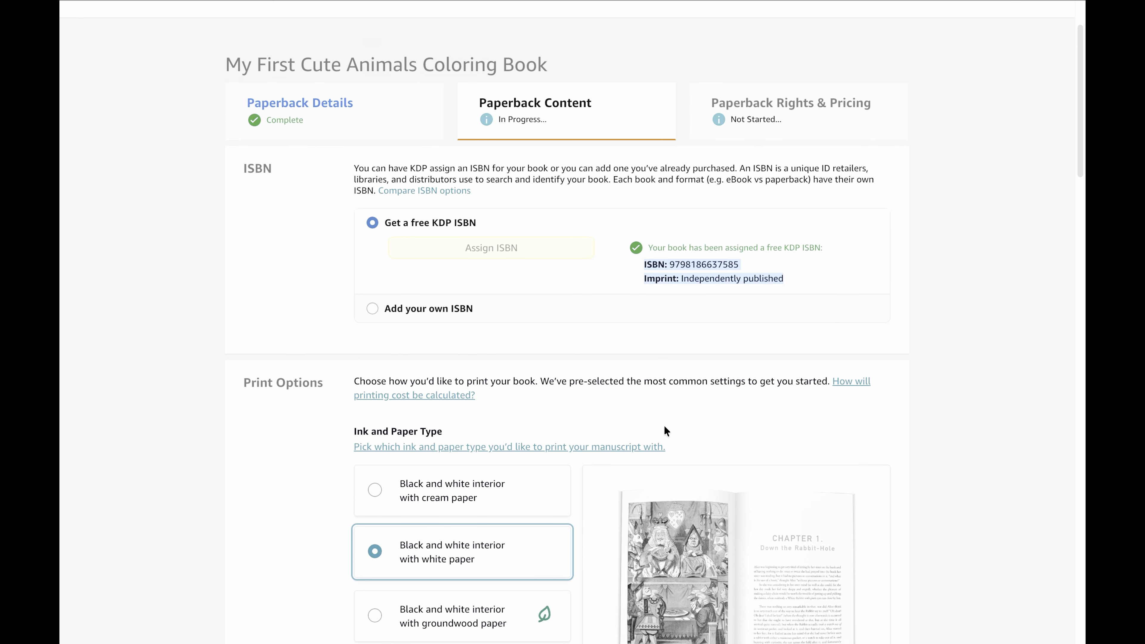
scroll(664, 426, "down", 4)
scroll(779, 294, "down", 2)
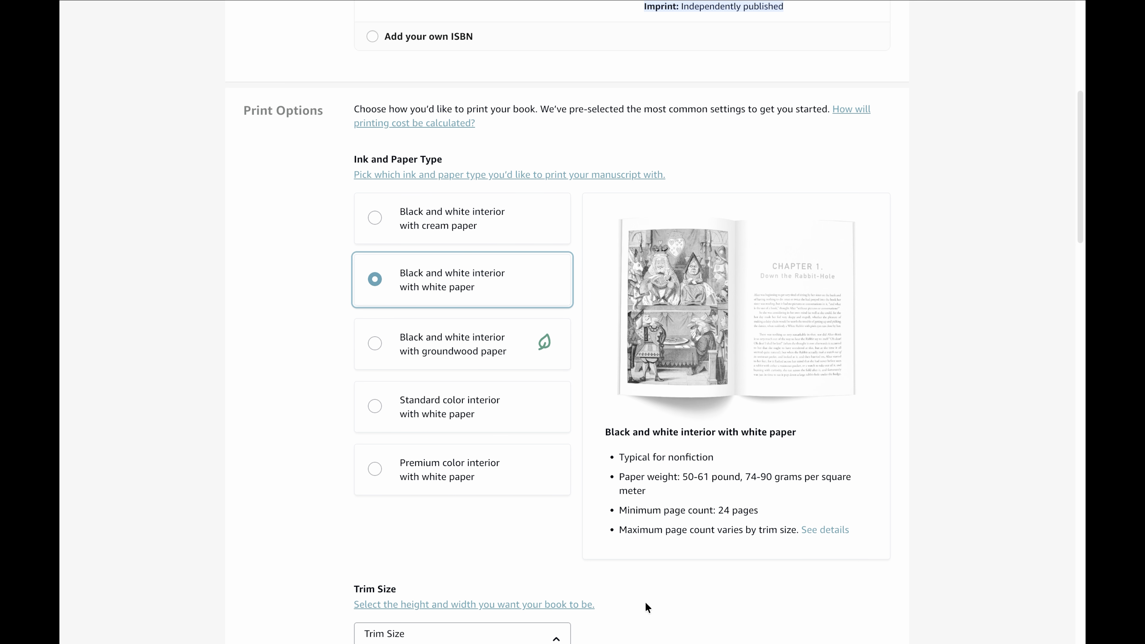
left_click(499, 492)
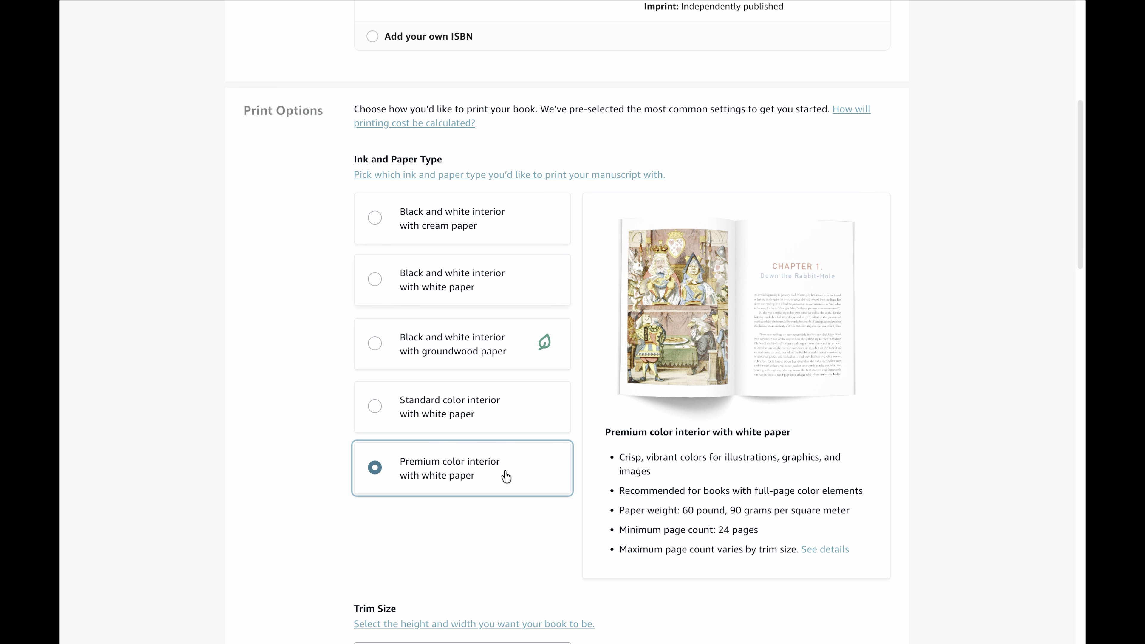
Set the paperback's trim size to 8.50 x 11.00 in (21.6 x 27.9 cm).
scroll(505, 476, "down", 1)
scroll(501, 473, "down", 5)
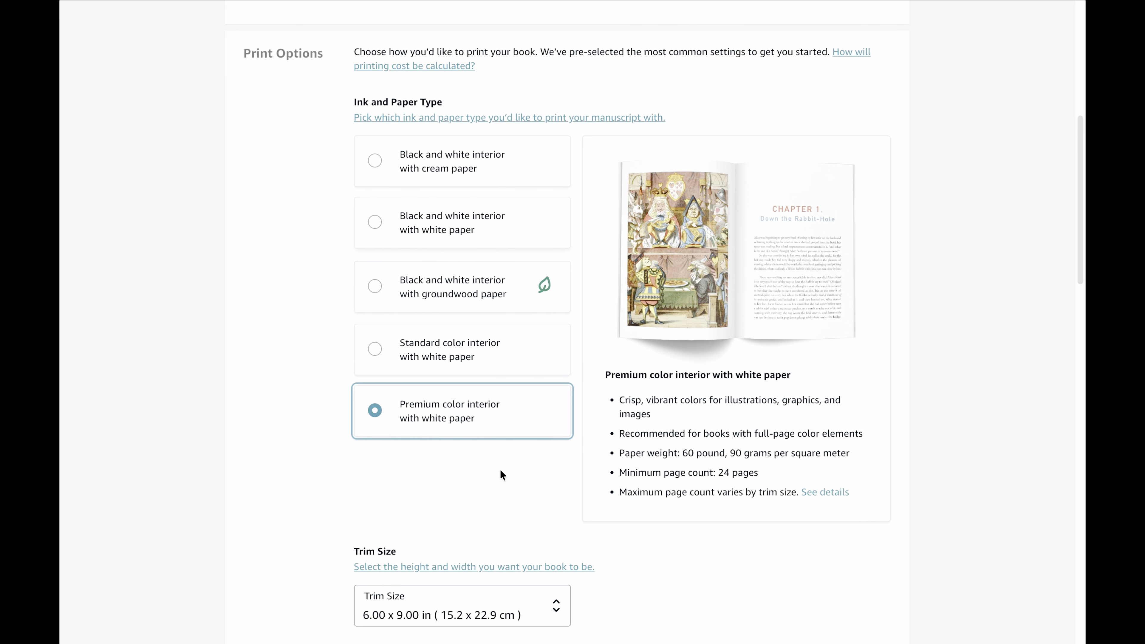
scroll(541, 470, "down", 5)
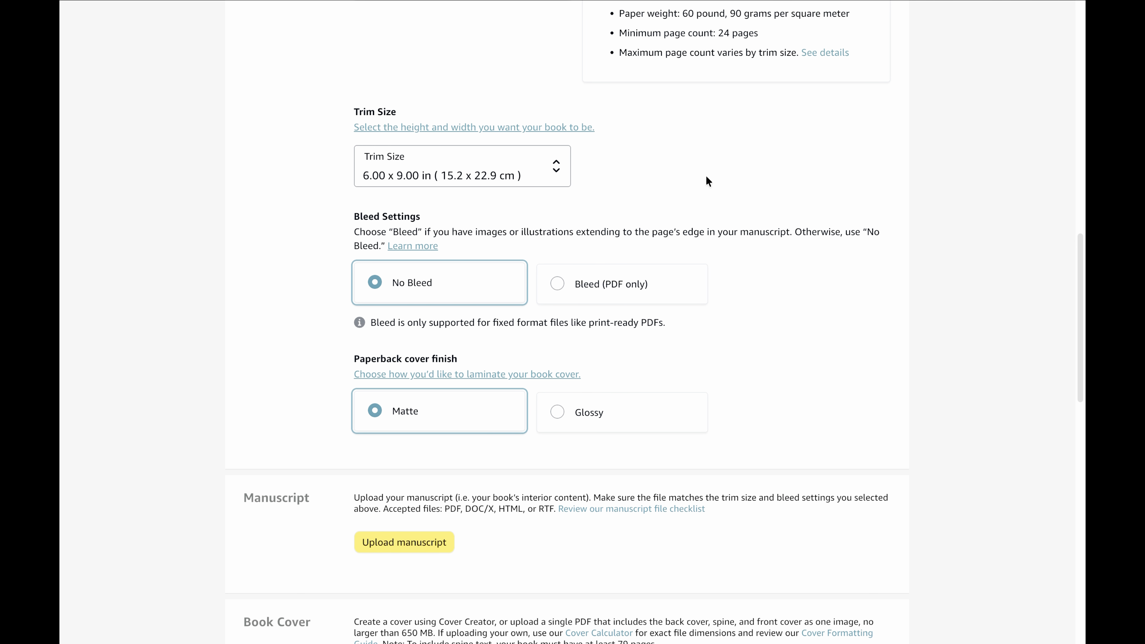
left_click(540, 165)
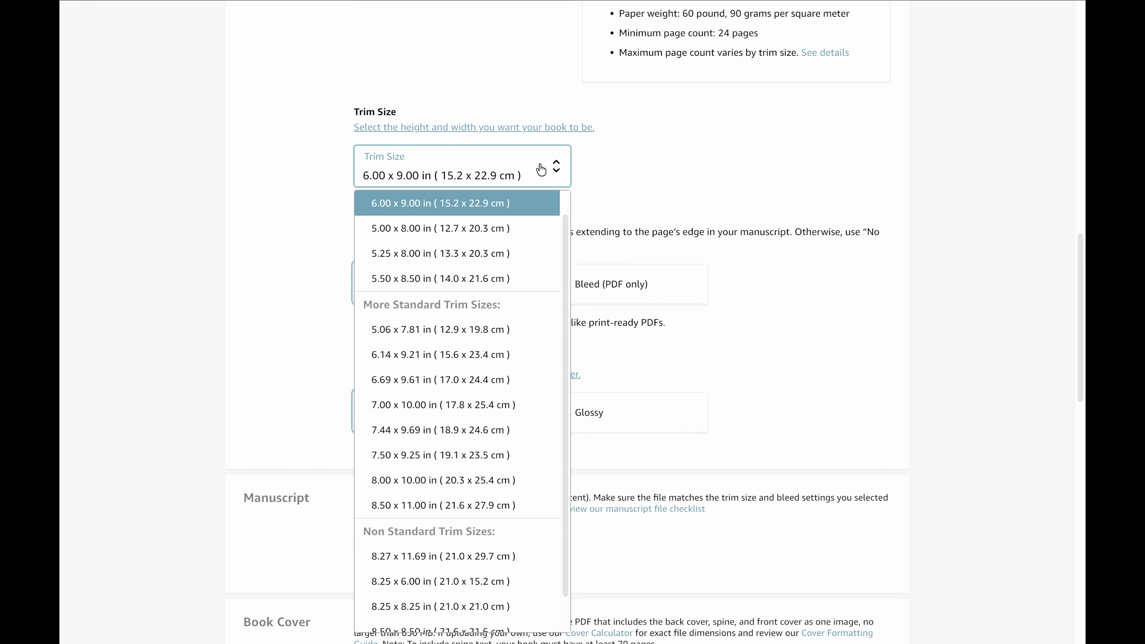
double_click(370, 178)
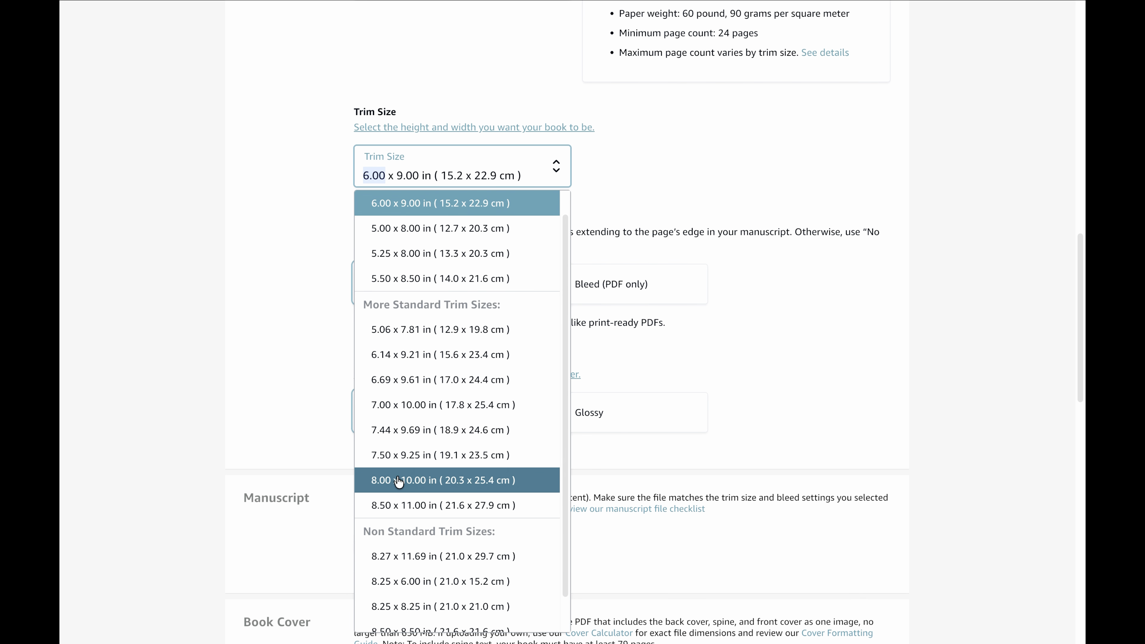
left_click(408, 508)
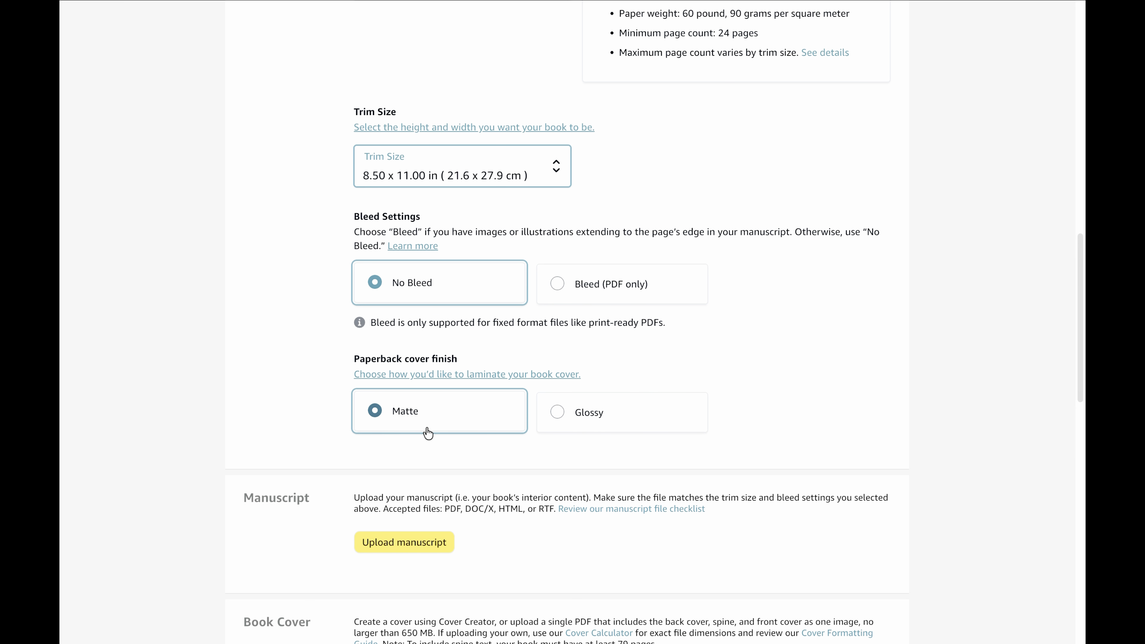
Set the paperback cover finish to Glossy.
left_click(661, 431)
left_click_drag(661, 432, 583, 416)
scroll(584, 419, "down", 1)
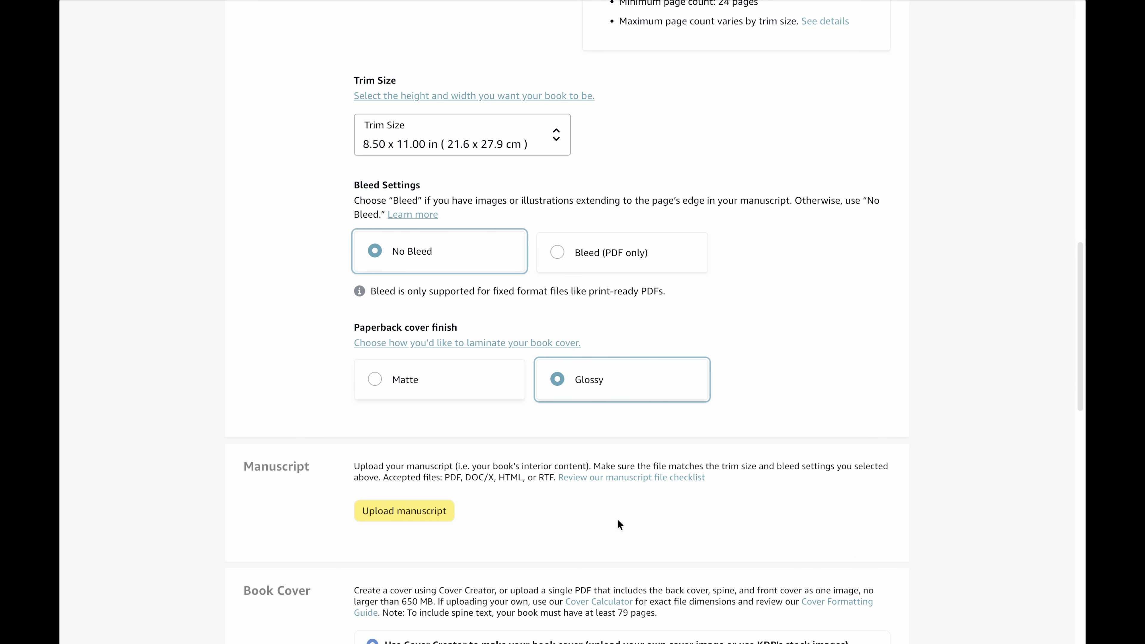
Upload Animal Coloring Book.pdf as the manuscript, finding it by searching for Animal.
scroll(585, 519, "down", 3)
scroll(557, 446, "down", 1)
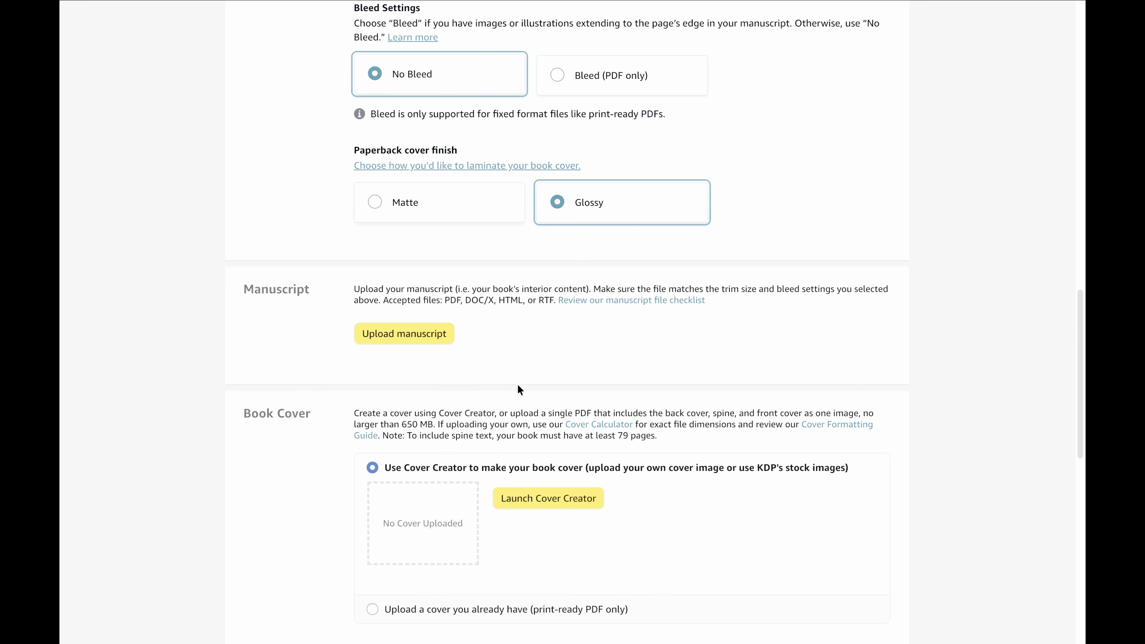
left_click(437, 341)
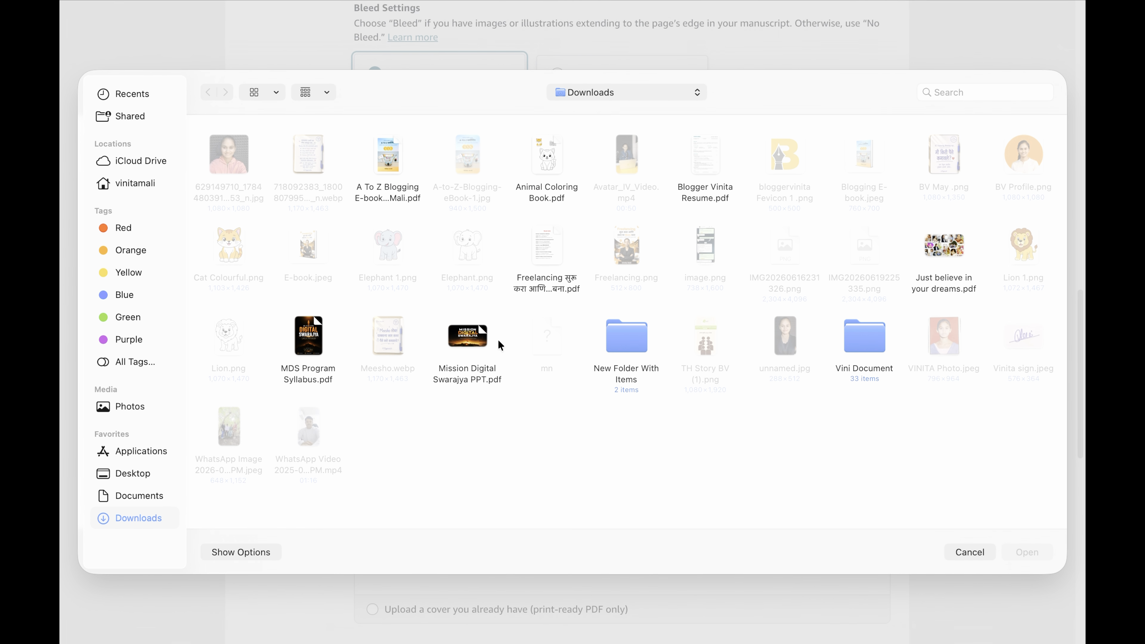
left_click(977, 92)
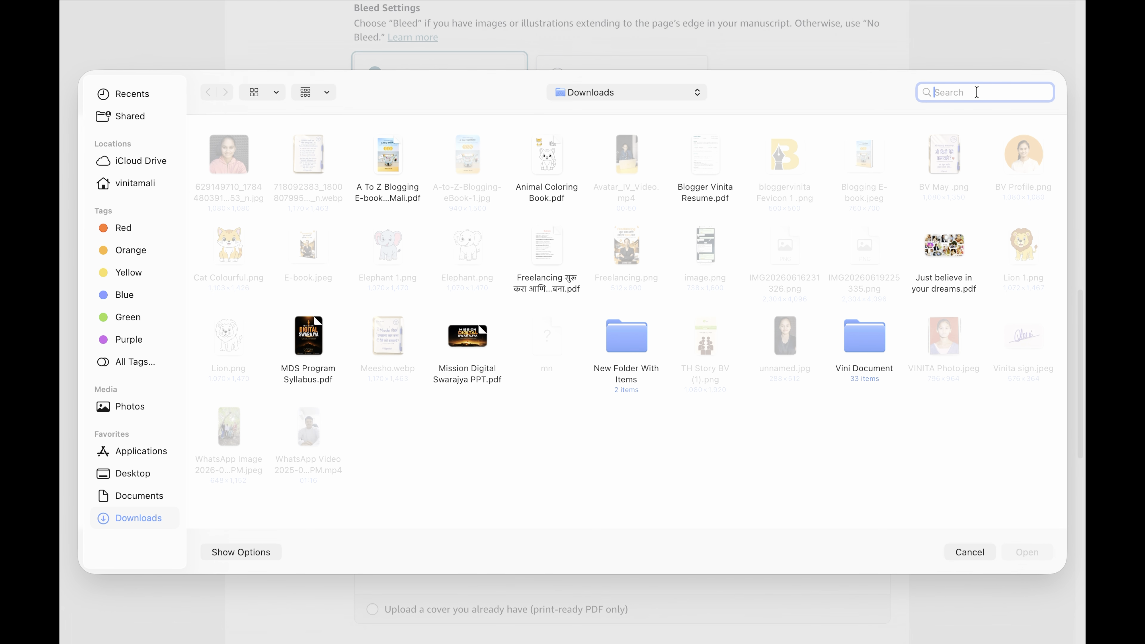
type("Animal")
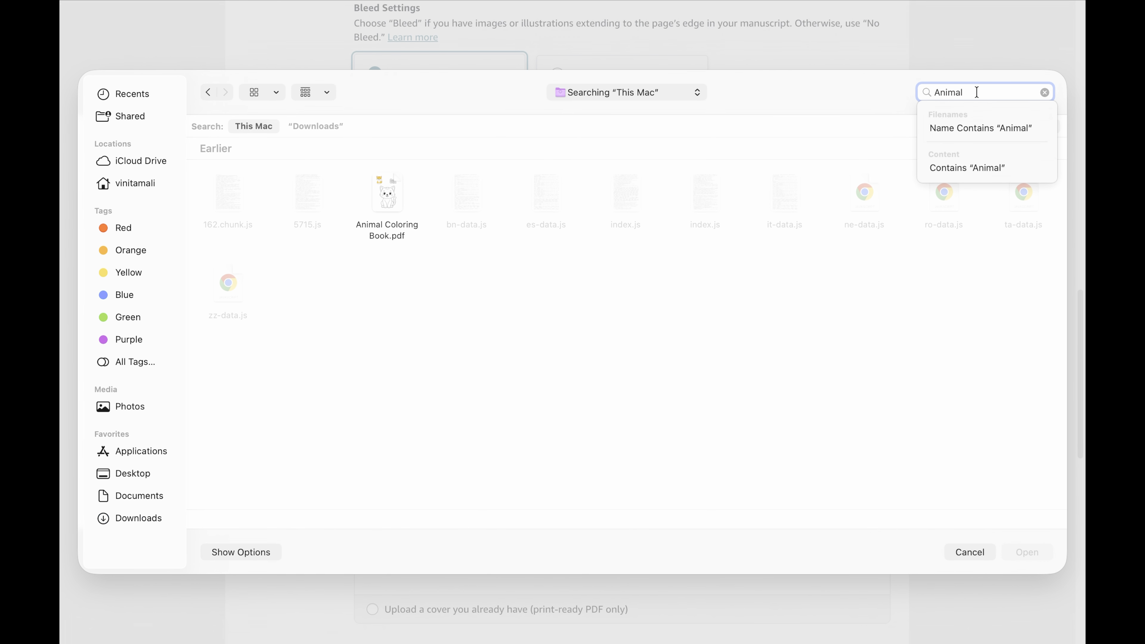
left_click(401, 187)
left_click(1036, 550)
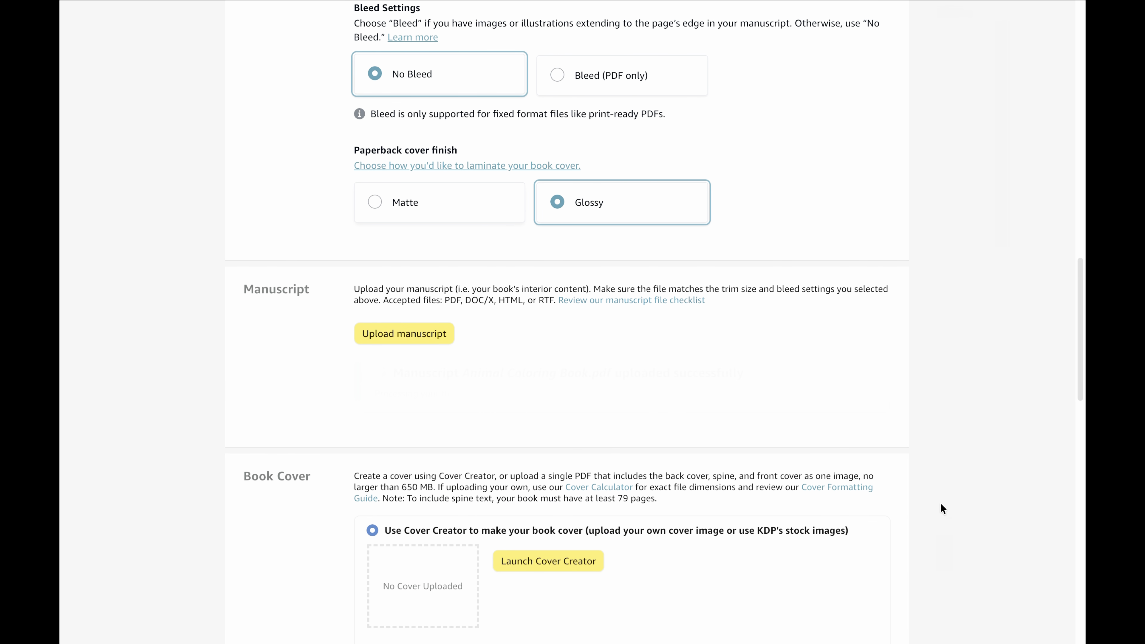
Copy the full Prompt 4 – Book Cover Image text, through Print-ready, from Tab 1 of the Amazon KDP Prompt Google Doc.
scroll(726, 373, "down", 5)
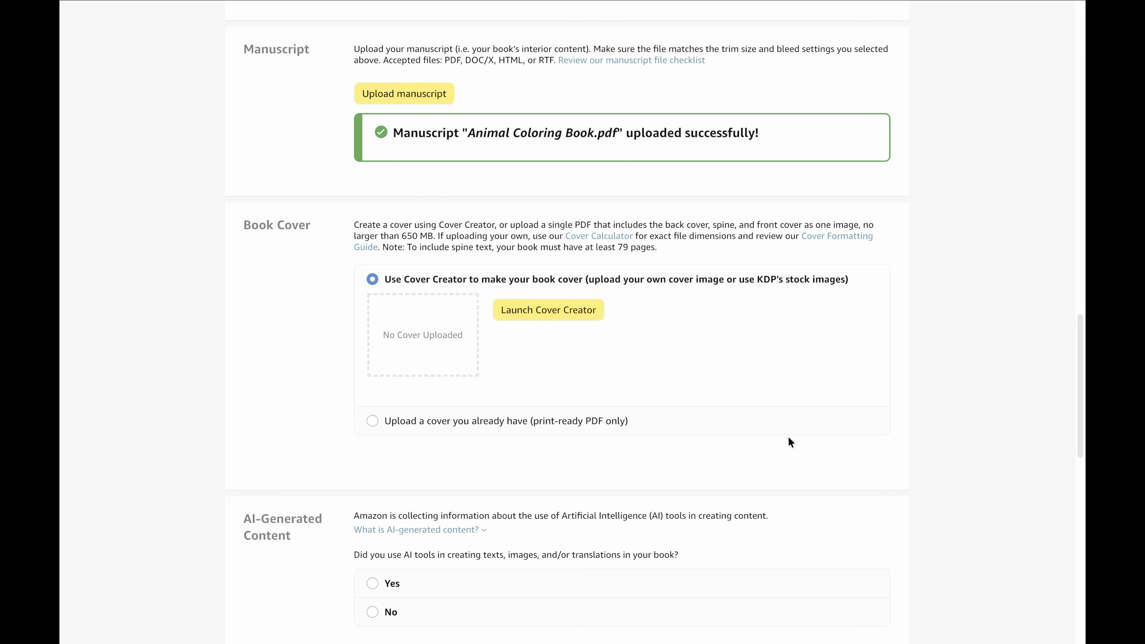
left_click(264, 17)
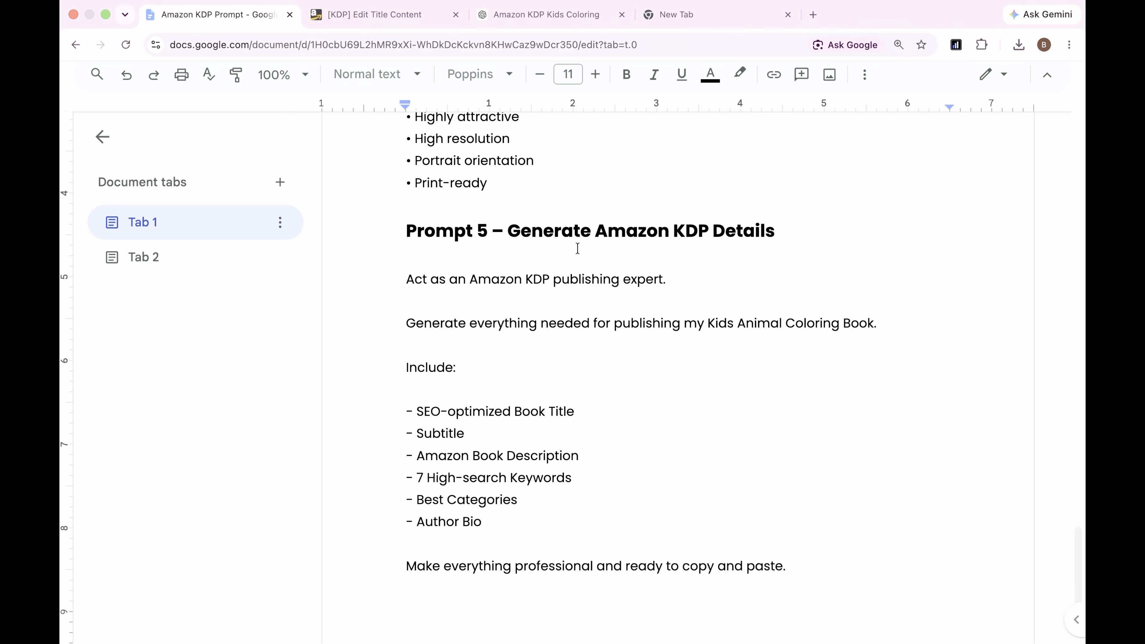
scroll(577, 248, "up", 15)
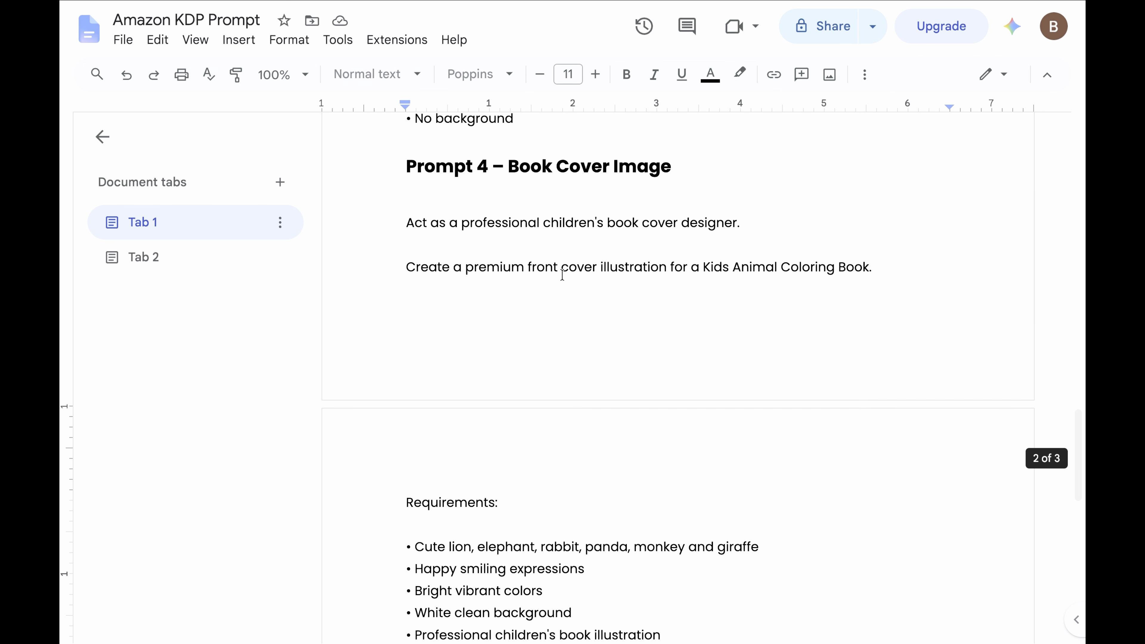
left_click_drag(391, 235, 534, 503)
scroll(465, 320, "down", 5)
scroll(524, 440, "down", 2)
right_click(501, 504)
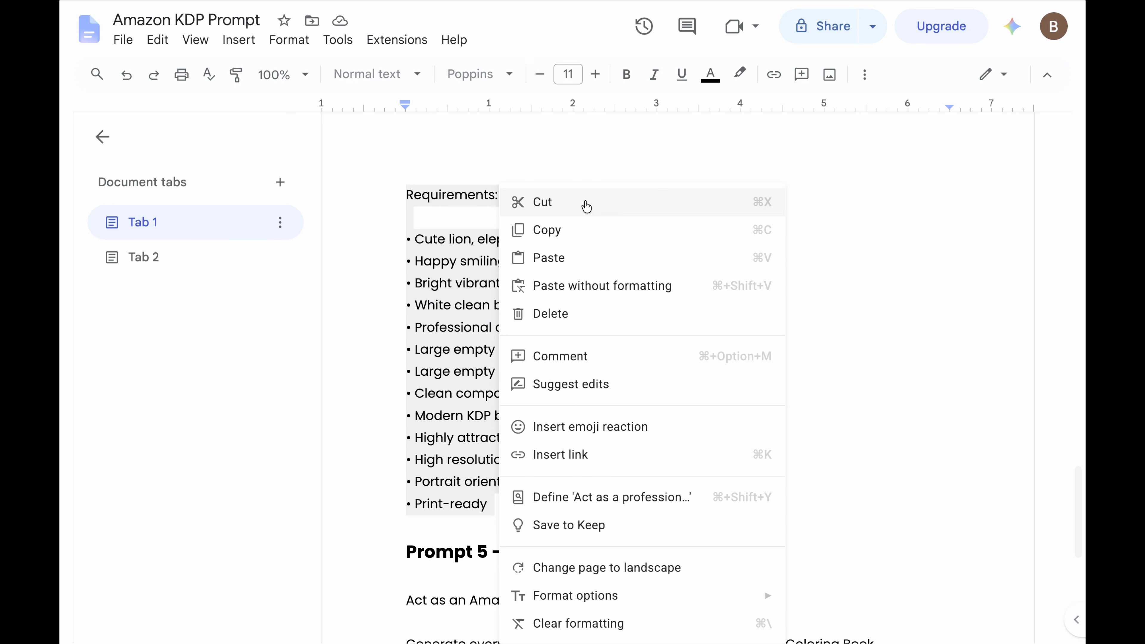
left_click(561, 231)
Start a new ChatGPT chat and submit the copied book cover prompt to generate the cover illustration.
left_click(547, 15)
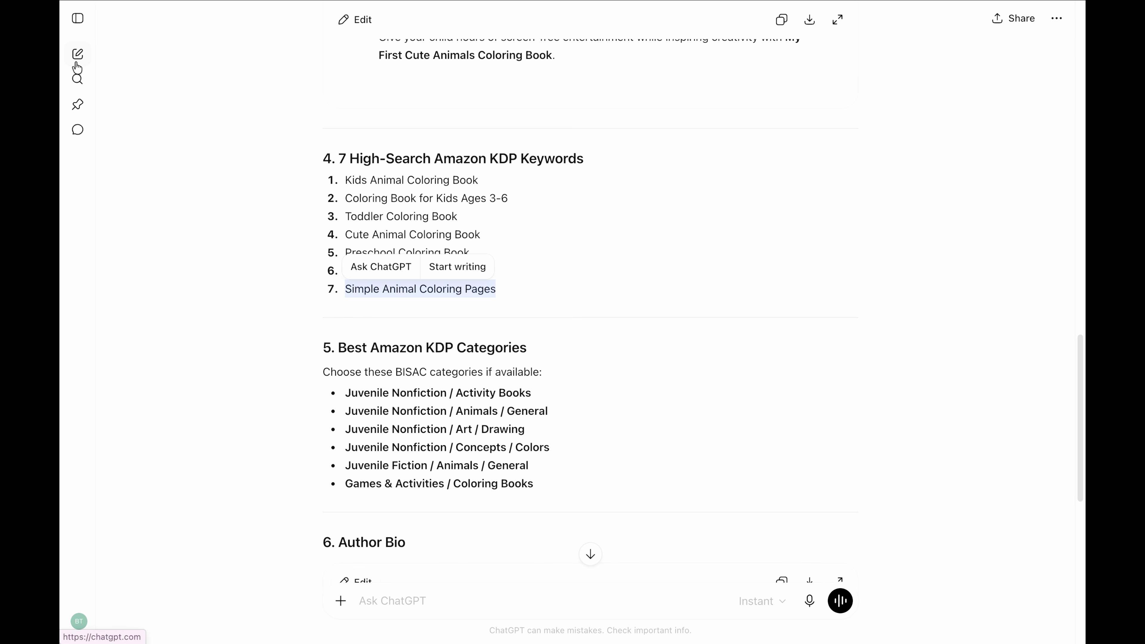
left_click(77, 63)
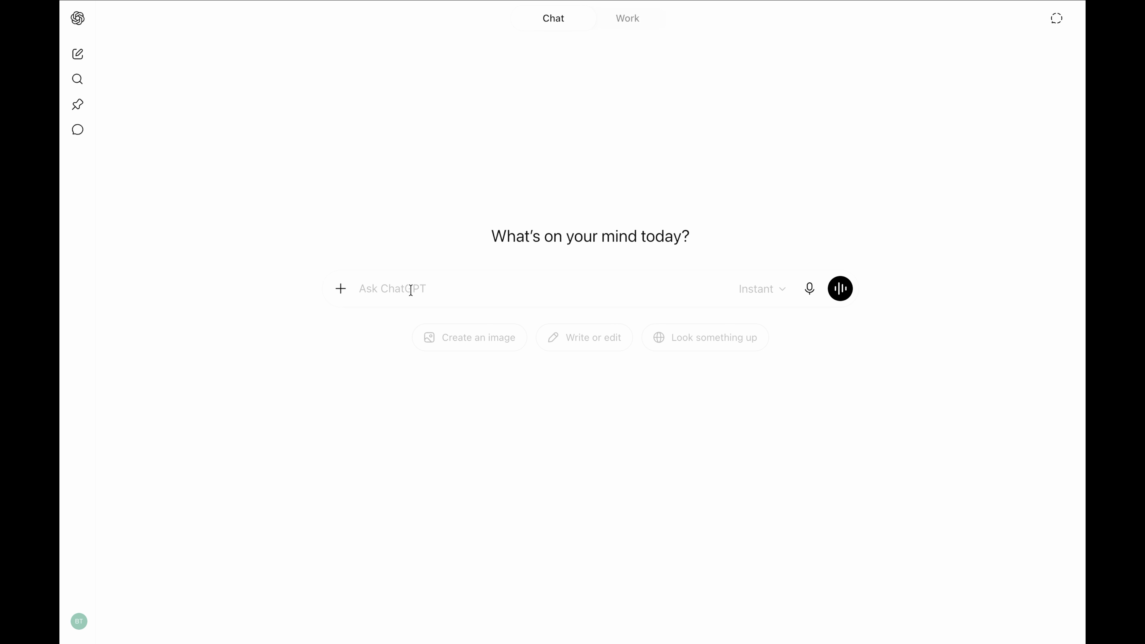
key("super+v")
scroll(411, 290, "down", 5)
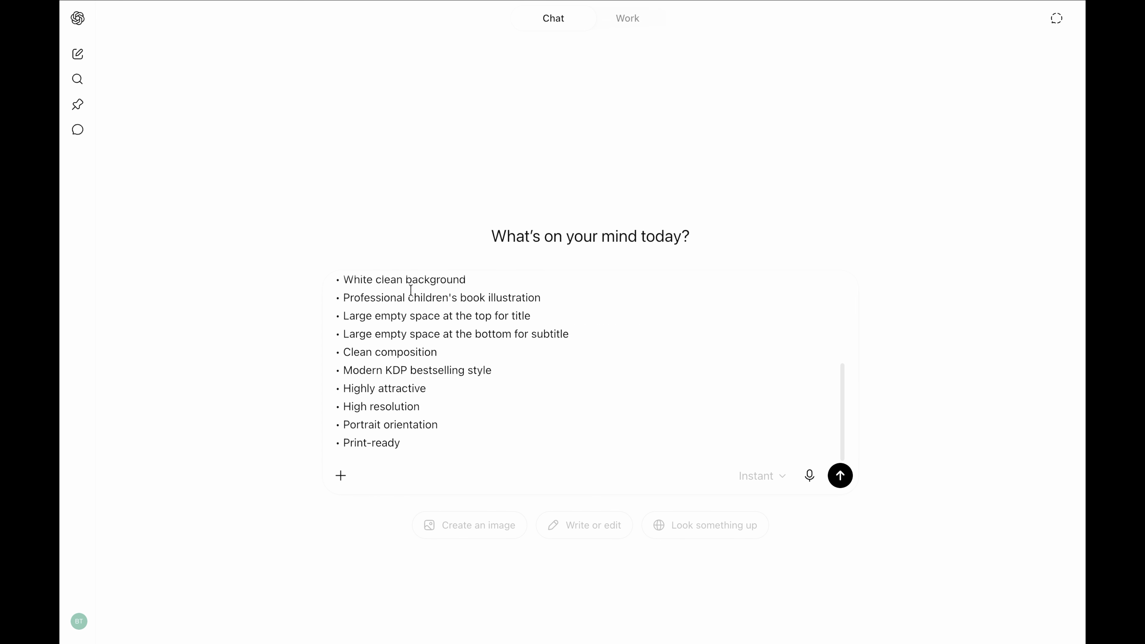
key("Return")
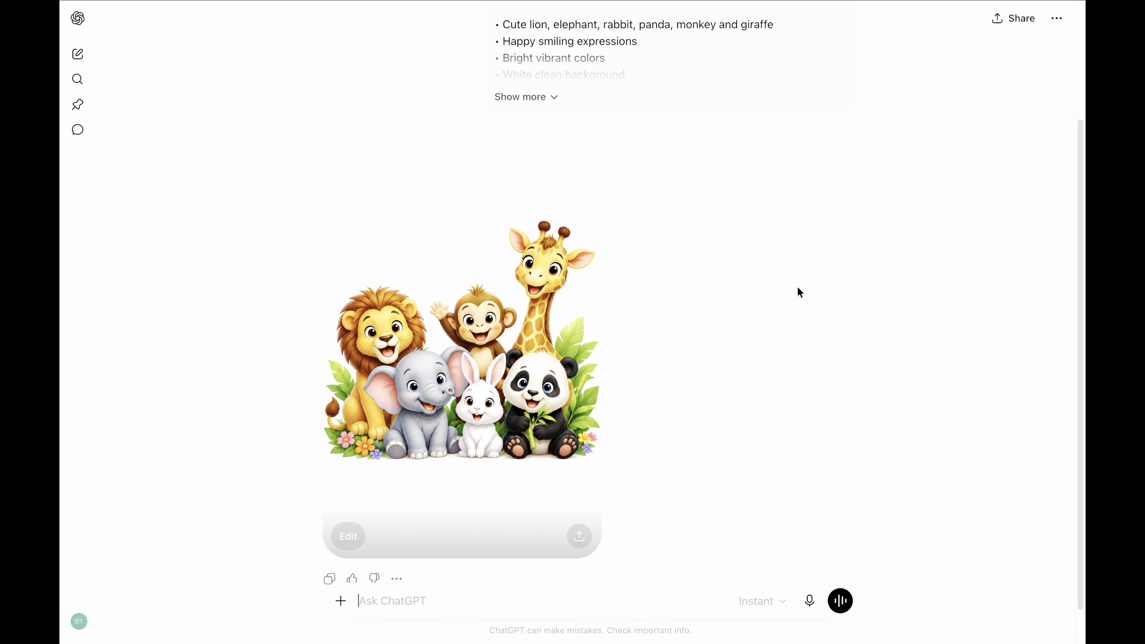
Search Google for amezon in the spare browser tab and open the Amazon.in store.
mouse_move(805, 18)
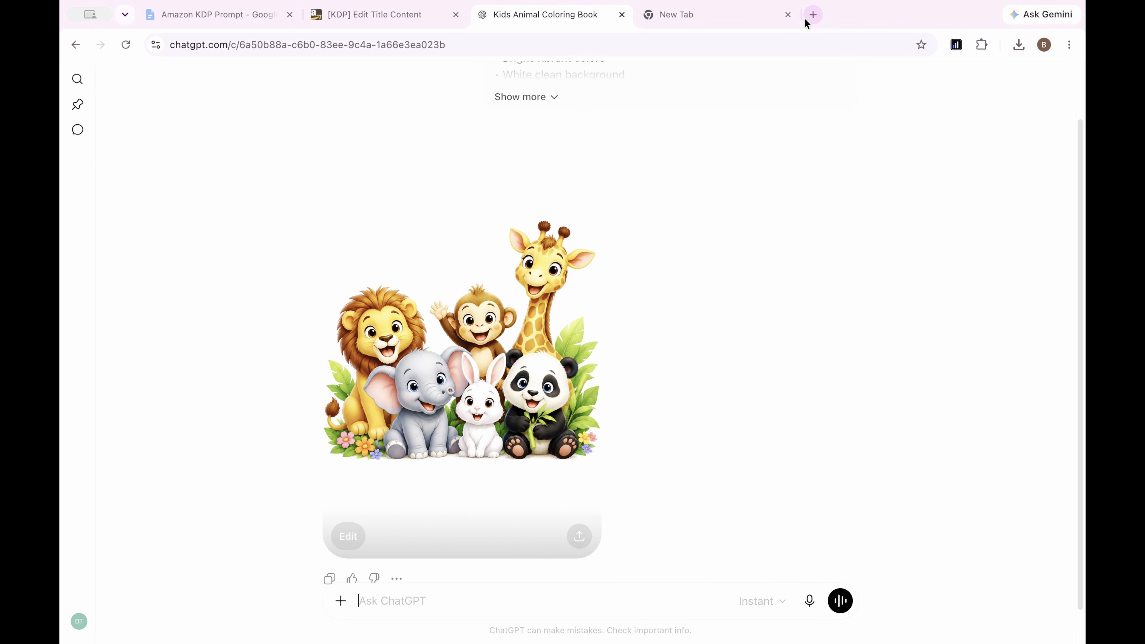
left_click(689, 14)
left_click(419, 202)
type("ame")
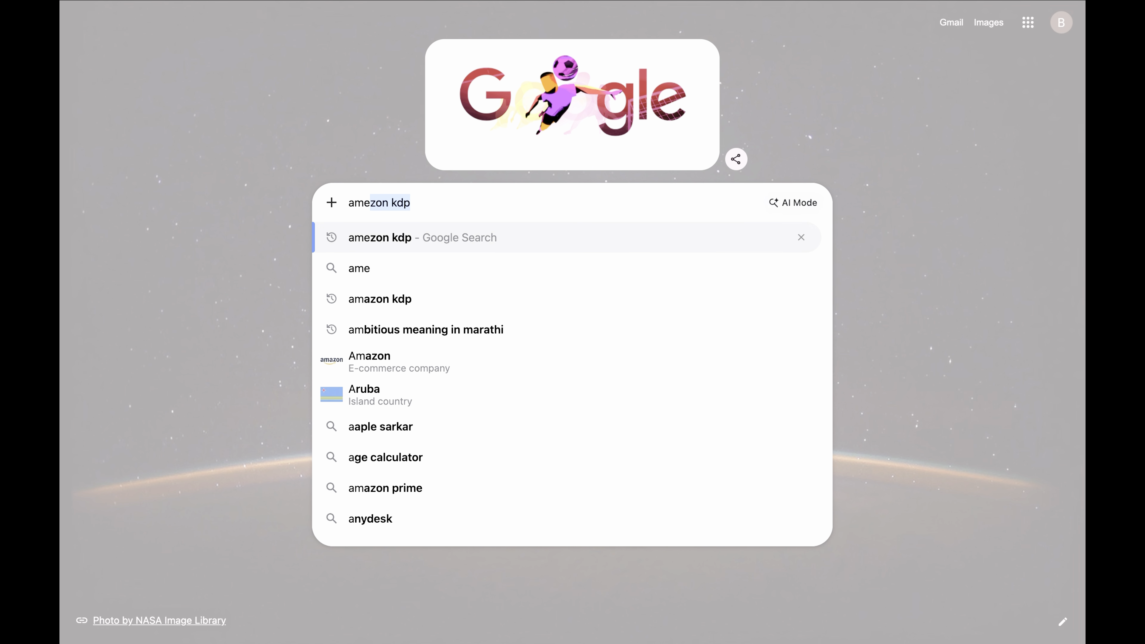
type("zon")
key("Return")
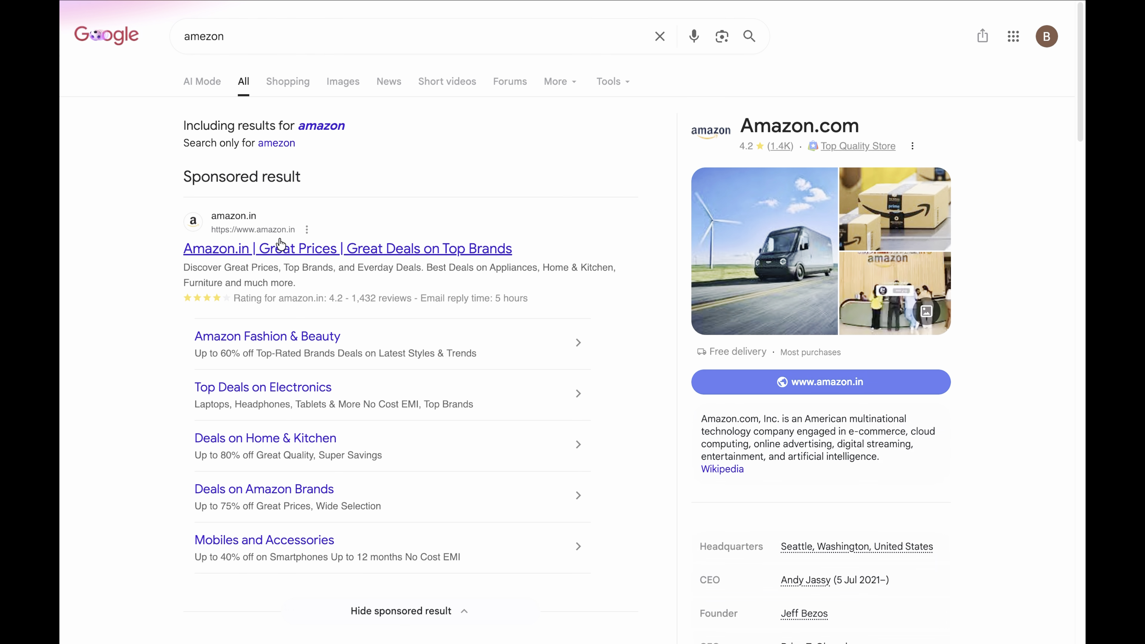
left_click(245, 252)
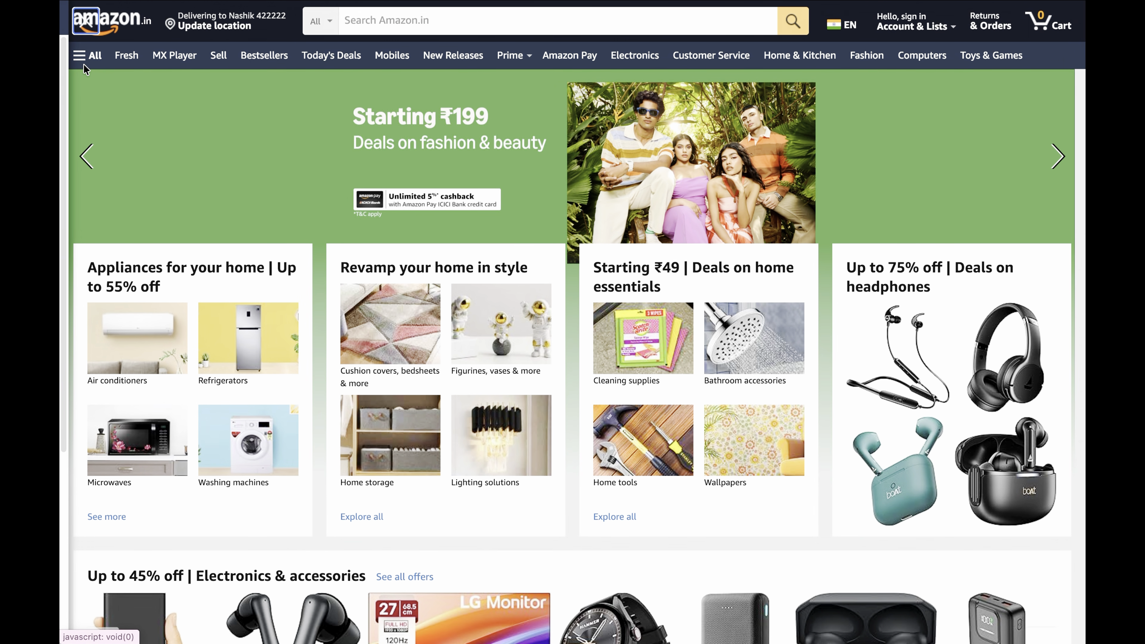
left_click(88, 55)
left_click(201, 260)
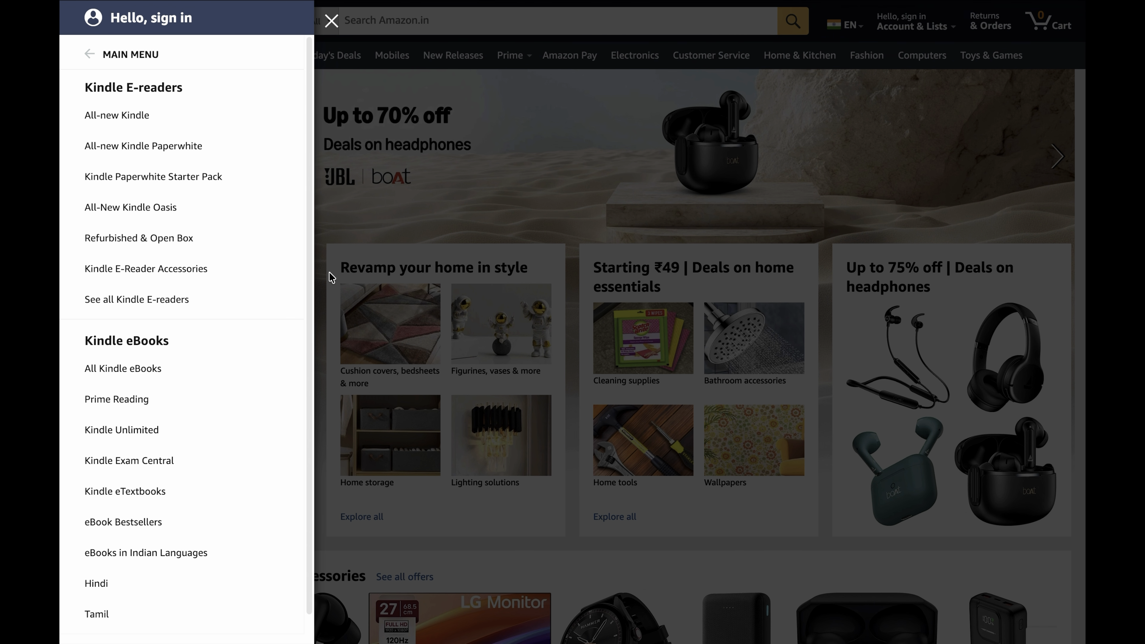
scroll(203, 448, "down", 1)
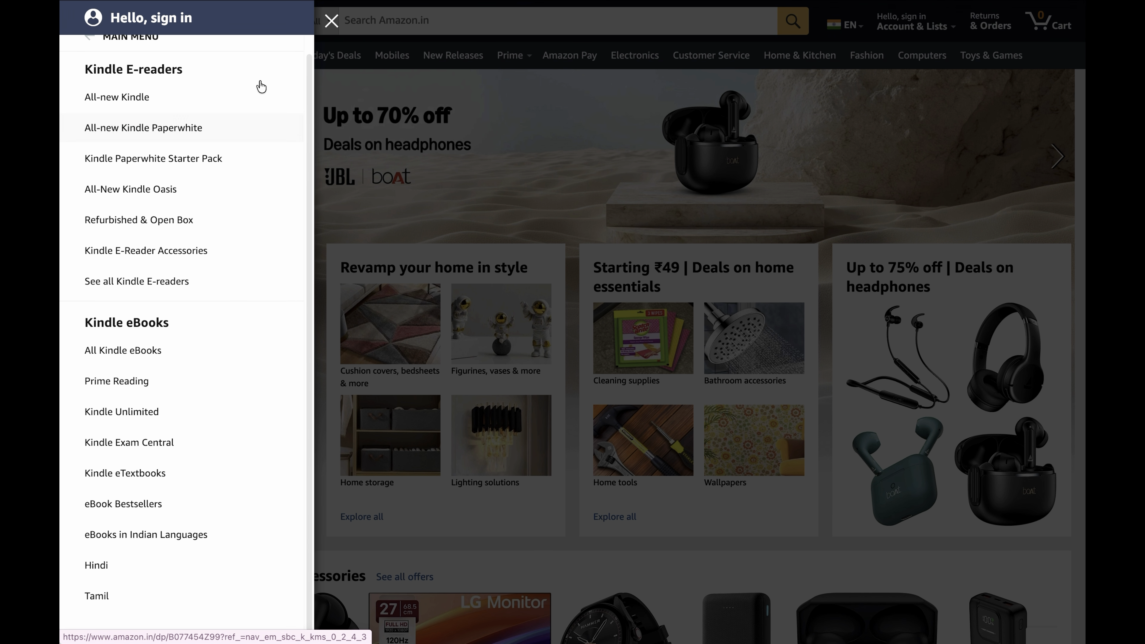
left_click(331, 20)
Search Amazon.in for coloring books for adult using the suggested query.
left_click(405, 29)
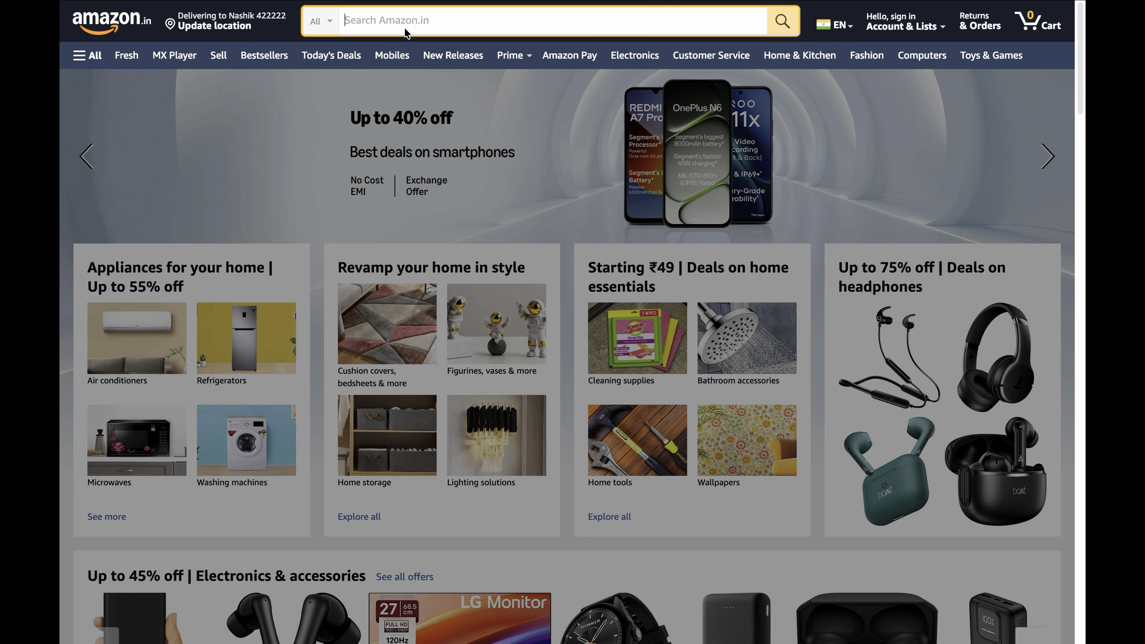
type("color")
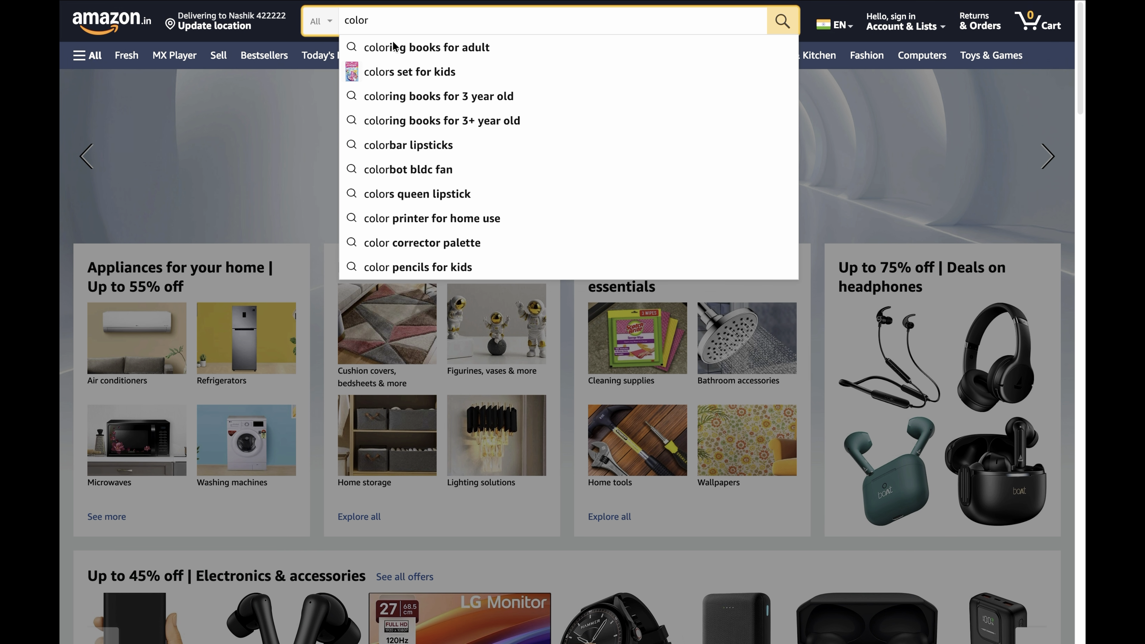
left_click(394, 47)
Change the Amazon.in search to coloring books for kids and run it.
left_click(459, 26)
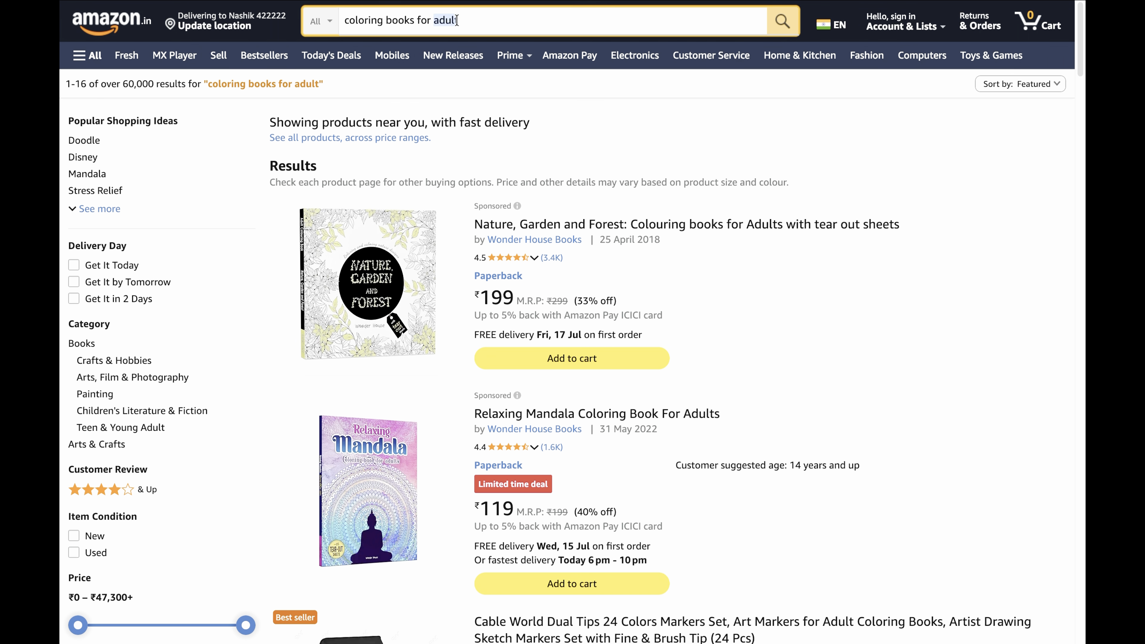
key("BackSpace")
key("BackSpace")
key("BackSpace")
key("BackSpace")
key("BackSpace")
type("kids")
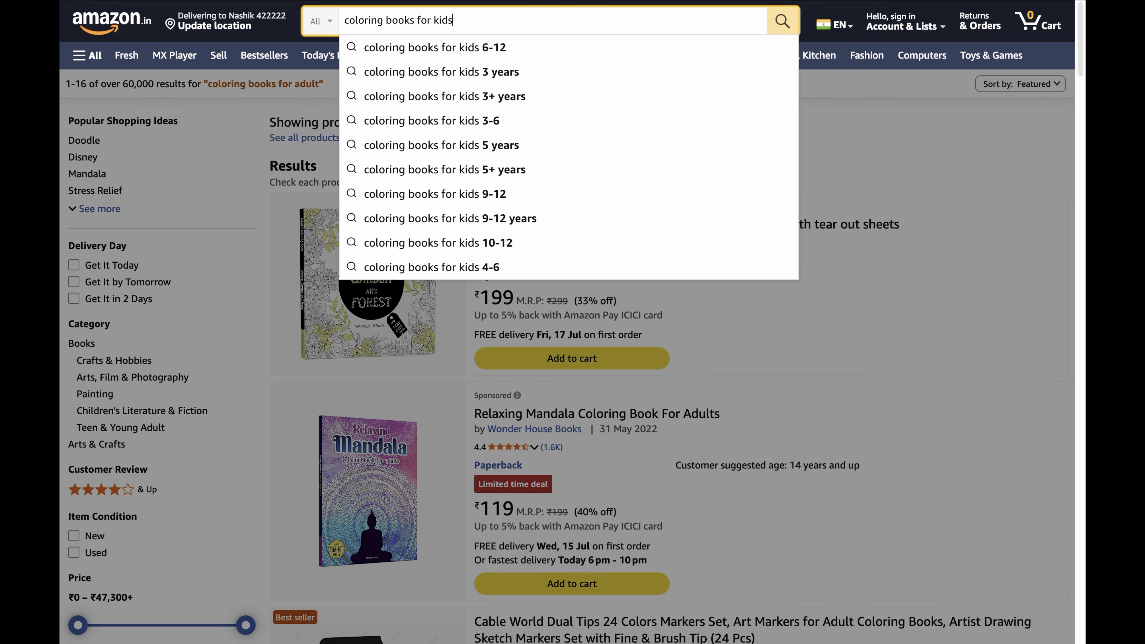
key("Return")
Browse the kids' coloring book results and open the product page of the Pick and Paint Zoo World coloring activity book.
scroll(586, 391, "down", 8)
scroll(586, 390, "down", 8)
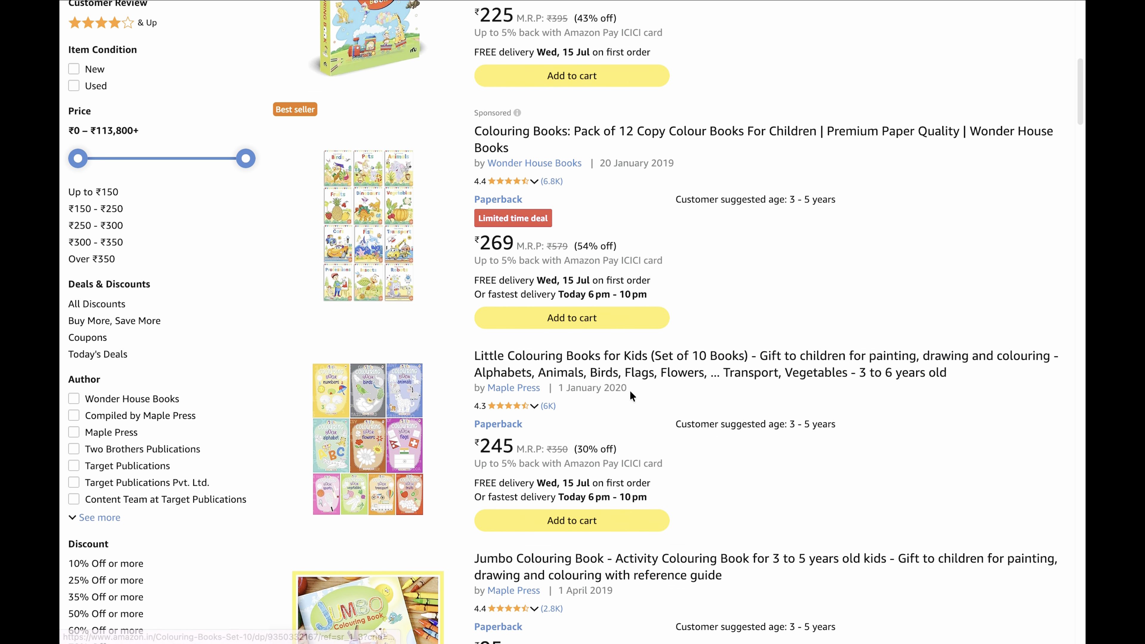
scroll(649, 375, "down", 10)
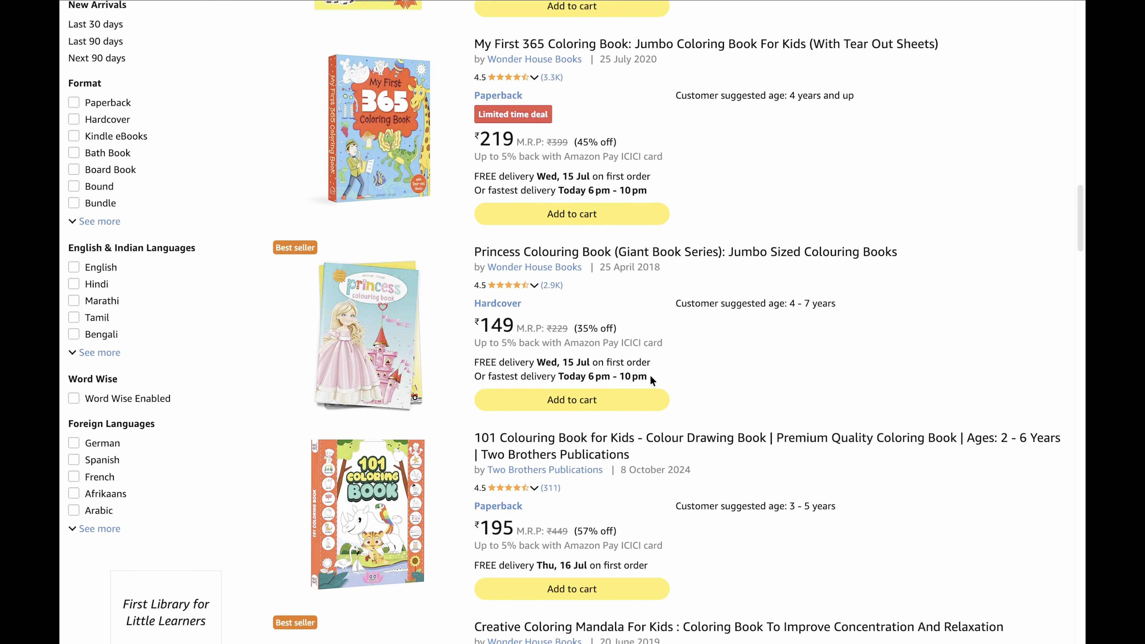
left_click(519, 200)
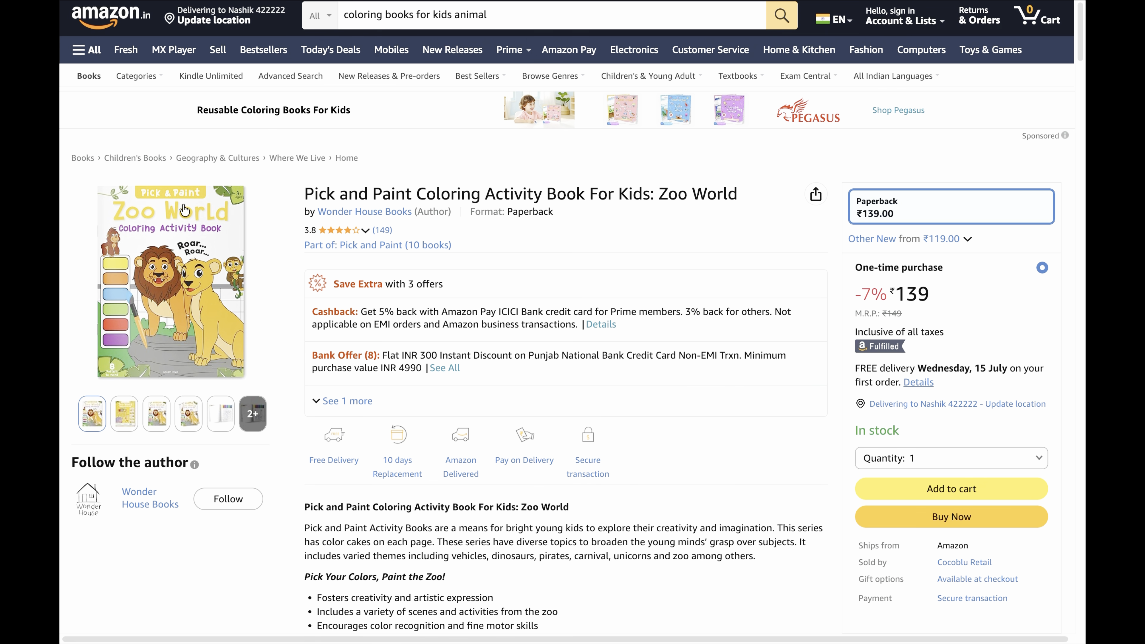
Copy the Zoo World book cover image from the Amazon product page and paste it into the ChatGPT coloring book chat.
right_click(222, 203)
left_click(228, 252)
scroll(449, 321, "down", 6)
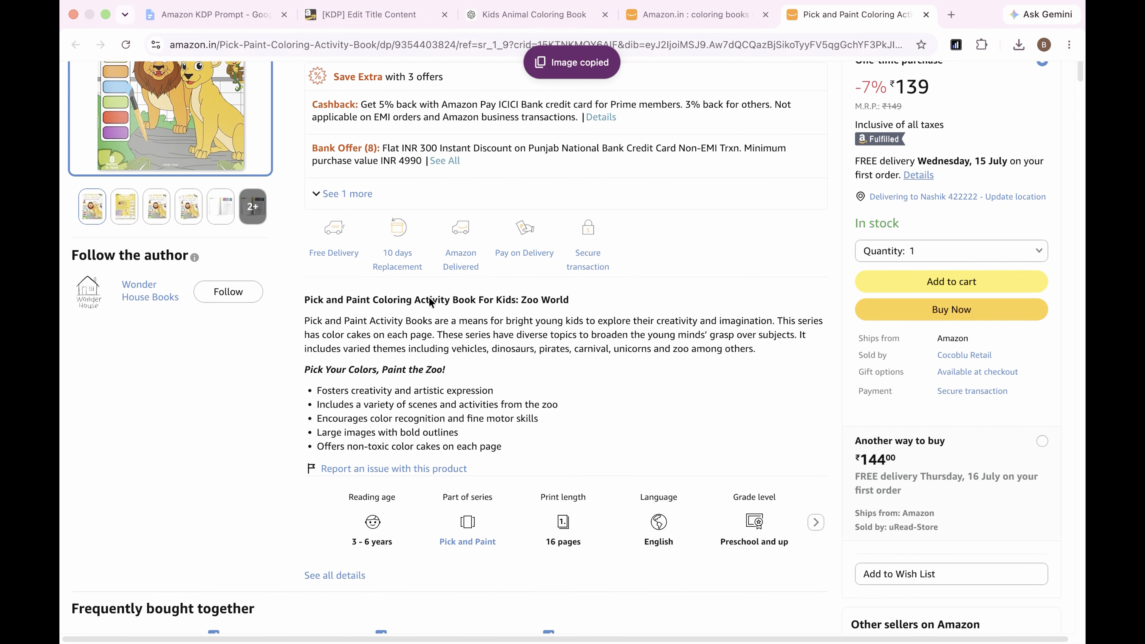
scroll(448, 321, "up", 6)
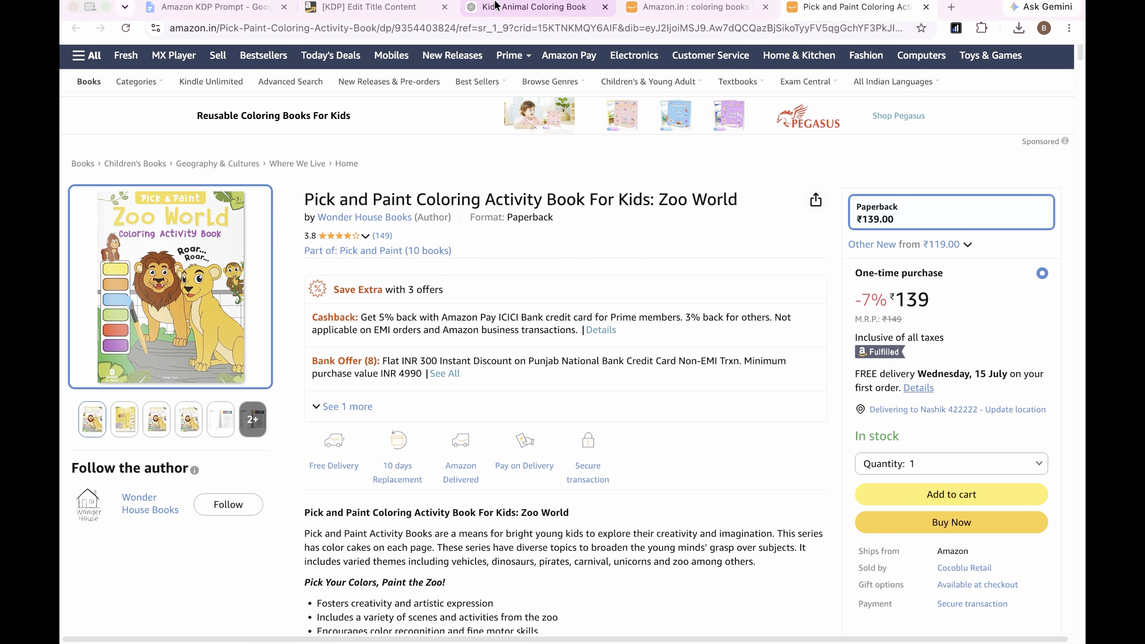
left_click(530, 13)
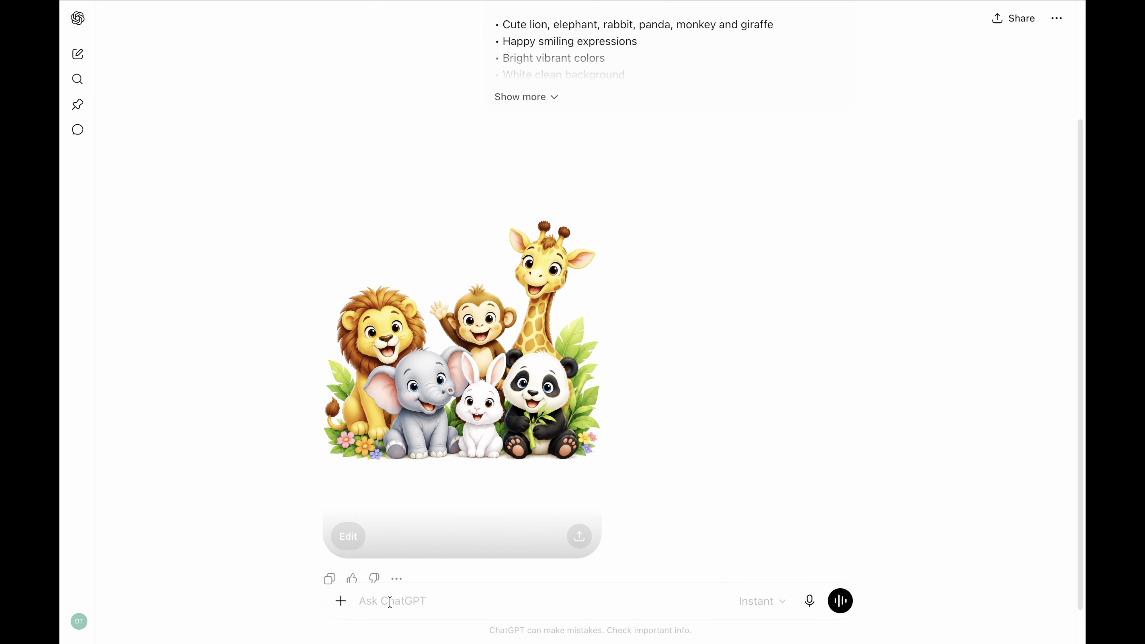
key("super+v")
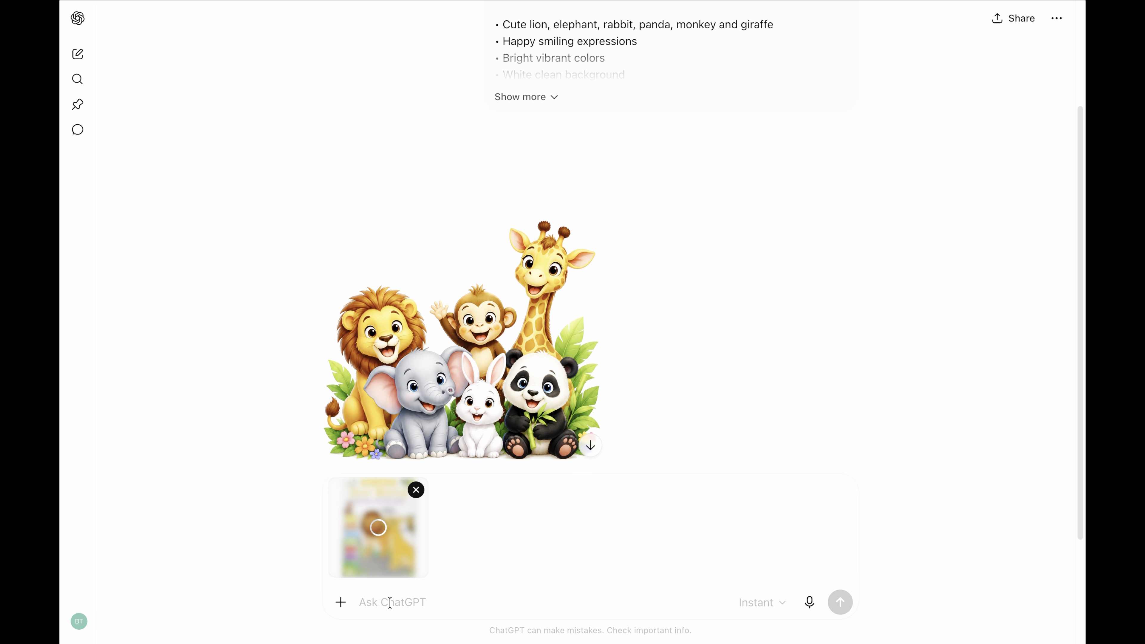
Ask ChatGPT in Marathi for an ebook cover of this type, with the author's name and a title added creatively.
type("hi")
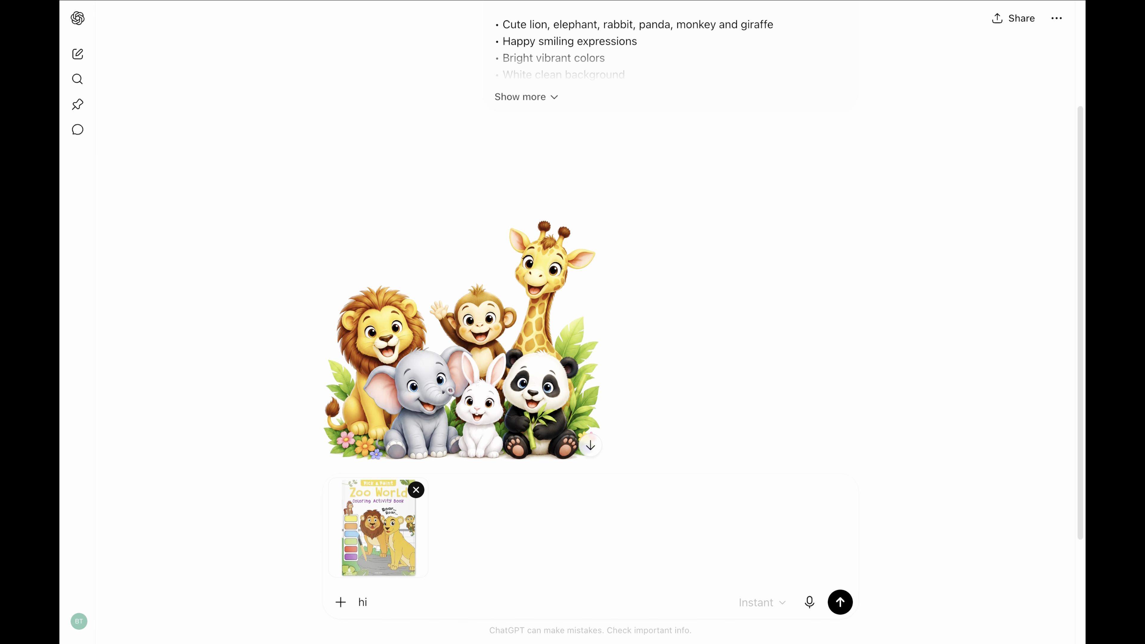
key("BackSpace")
type("mla ya type ch ebook cover hav")
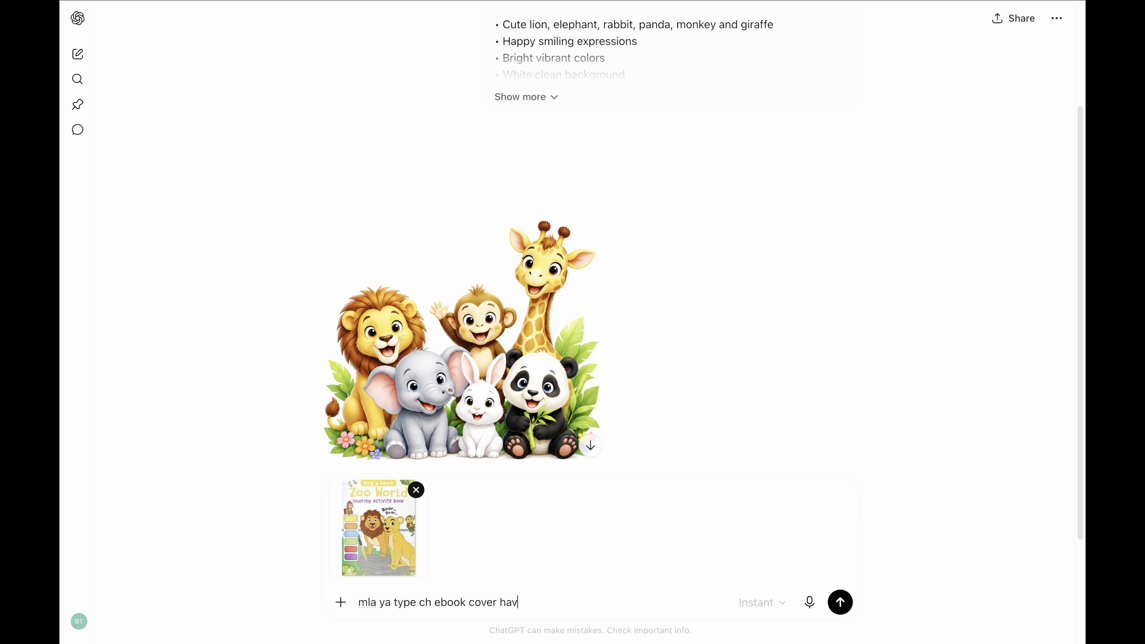
type("y maz name ad kr as a author vi")
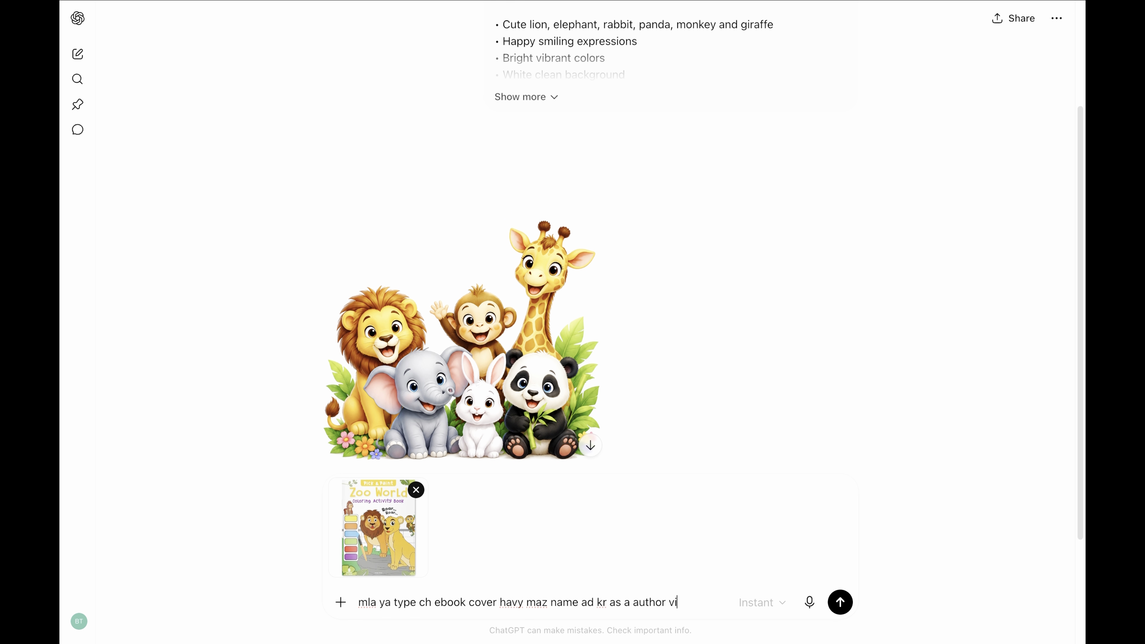
type("nita mali ekdam best way ne  t")
scroll(736, 179, "up", 3)
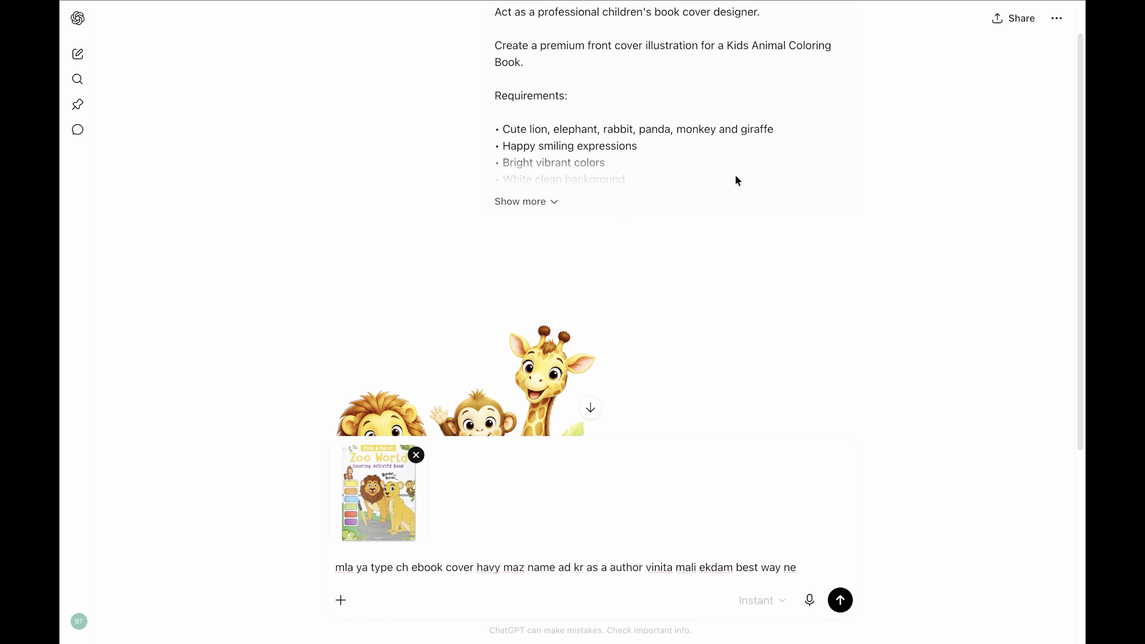
scroll(736, 179, "down", 8)
type("itle v")
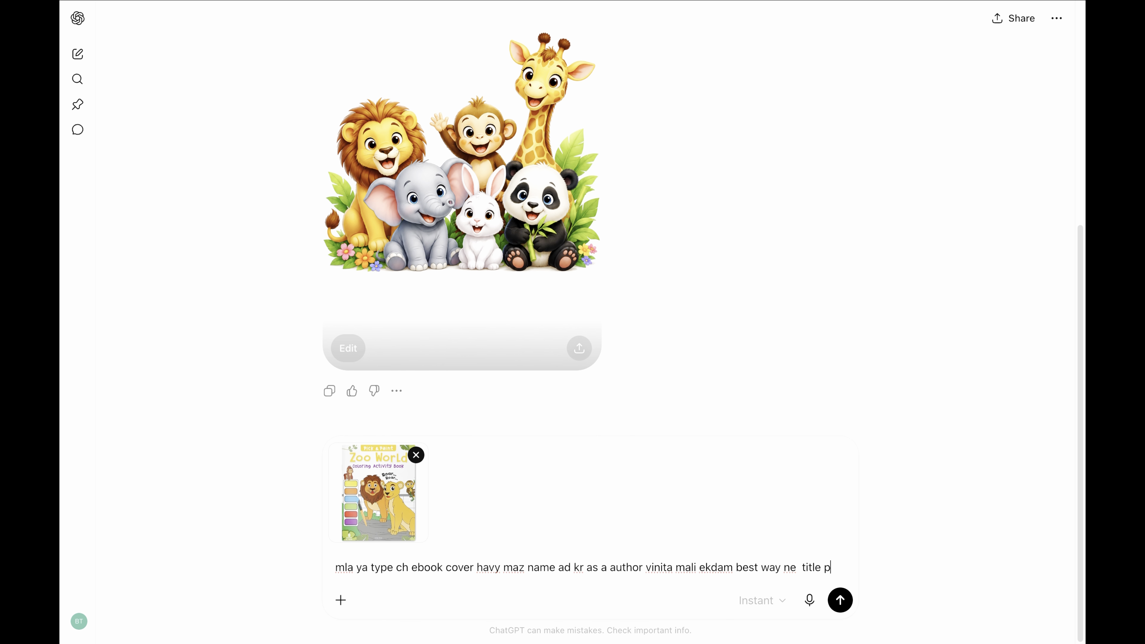
type("n add kr ekdam creative way ne")
key("Return")
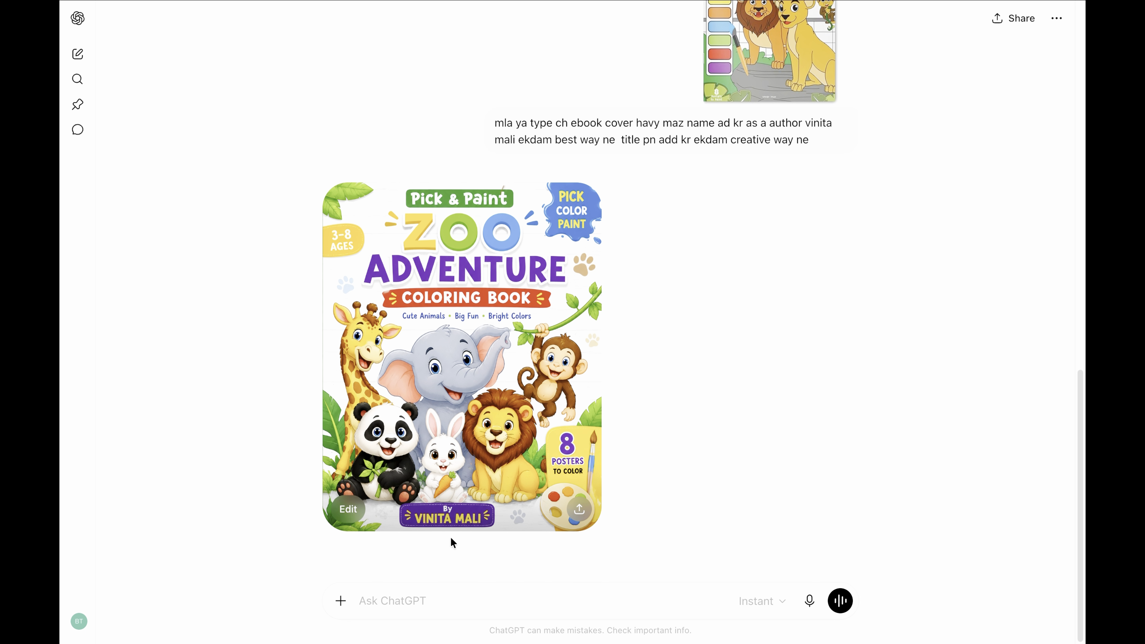
Download the generated Zoo Adventure cover, launch KDP's Cover Creator, and upload that ChatGPT image from the computer's Downloads folder.
left_click(580, 509)
left_click(724, 452)
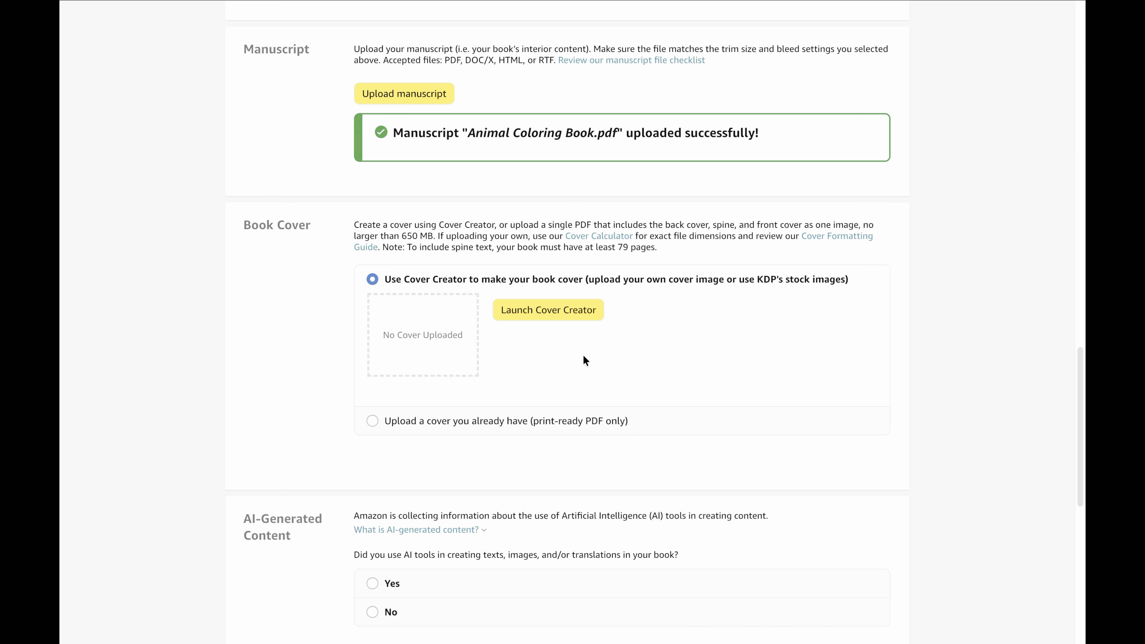
left_click(546, 311)
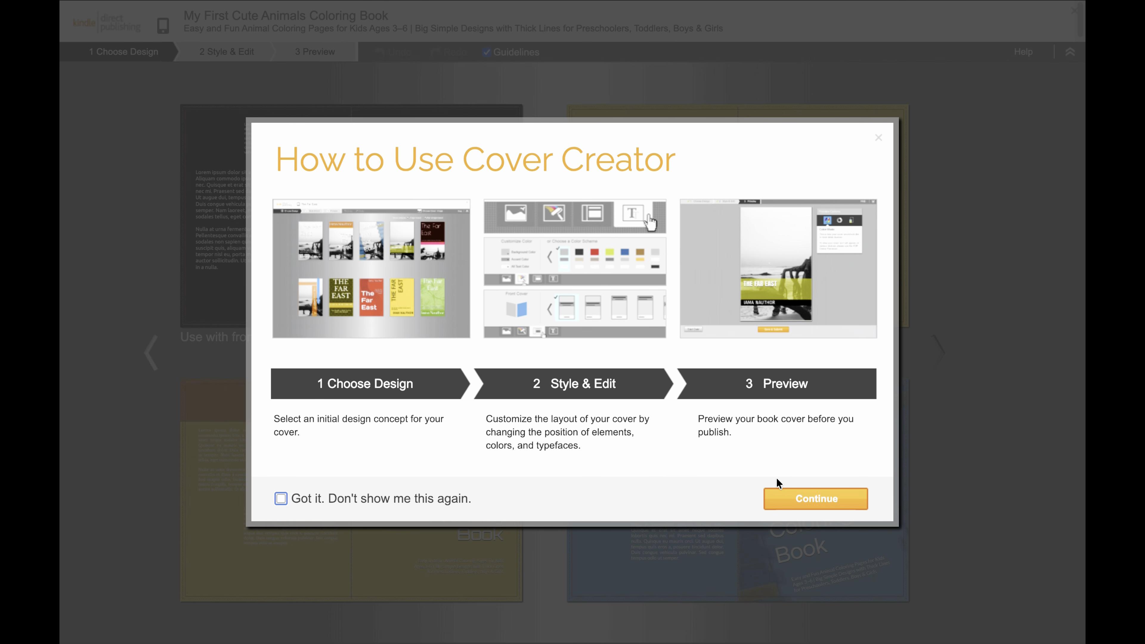
left_click(795, 512)
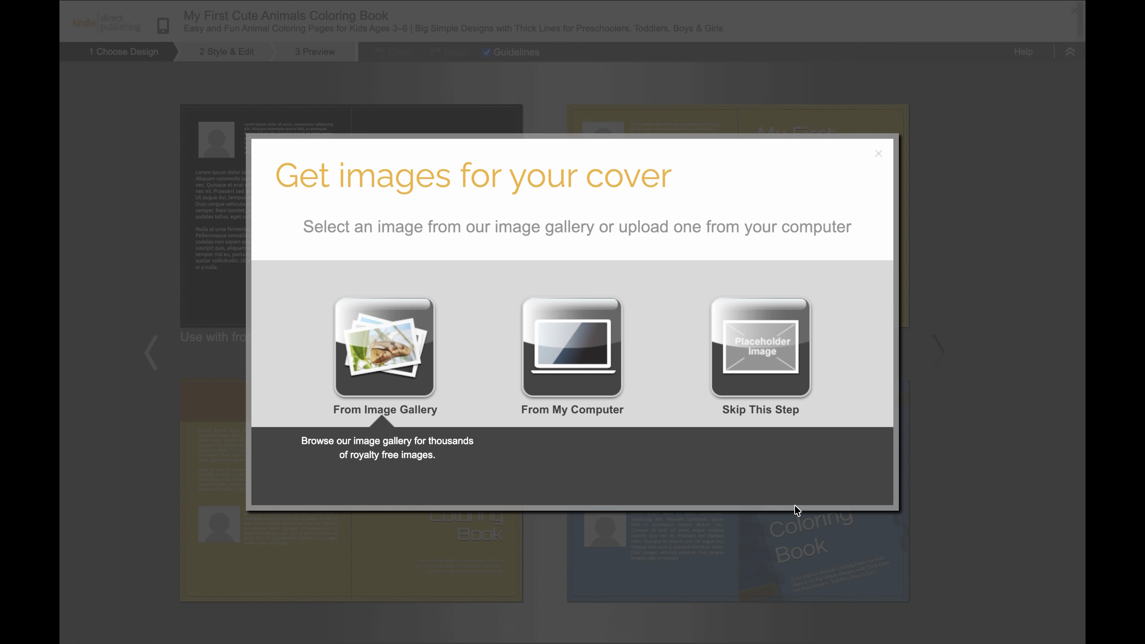
left_click(592, 365)
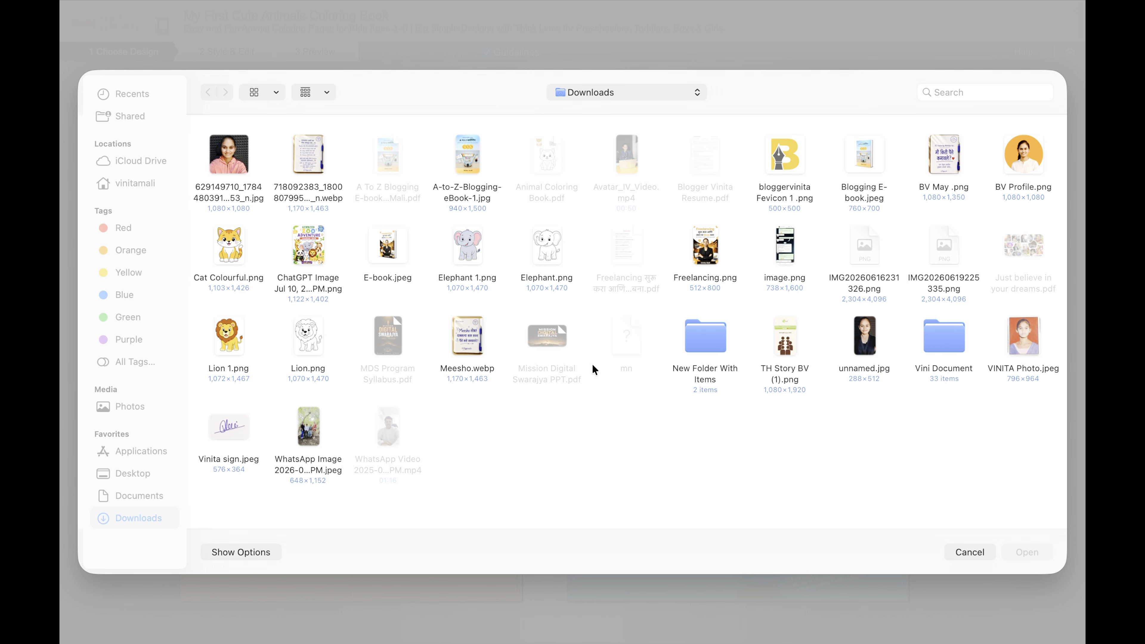
left_click(311, 254)
left_click(1027, 551)
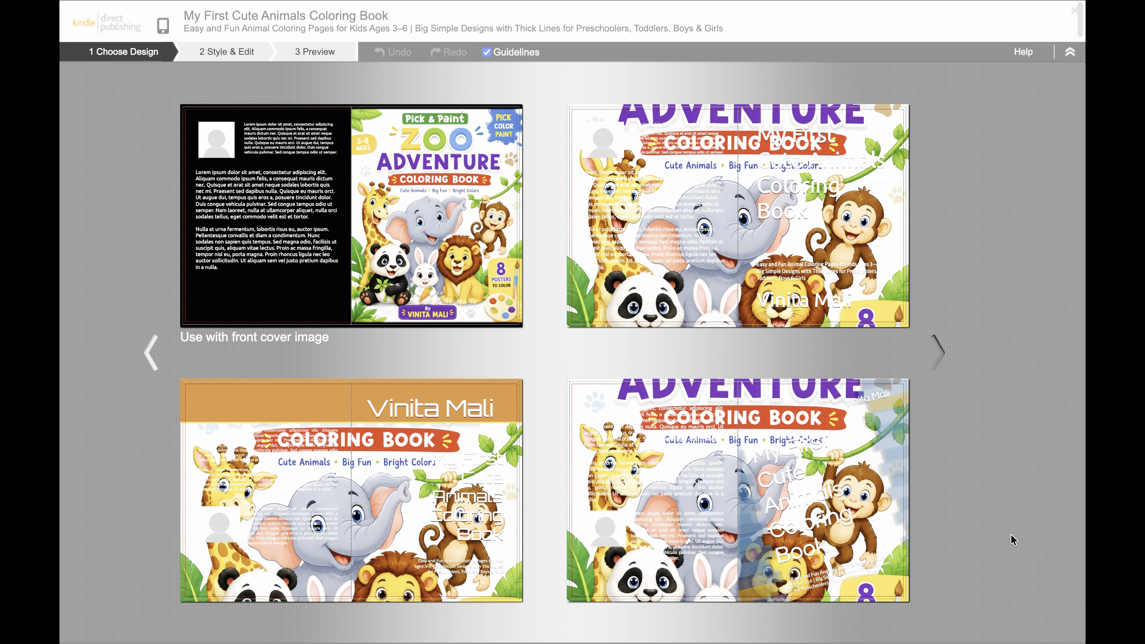
Choose the "Use with front cover image" design, and dismiss the quick tutorial and the narrow spine notice.
mouse_move(891, 586)
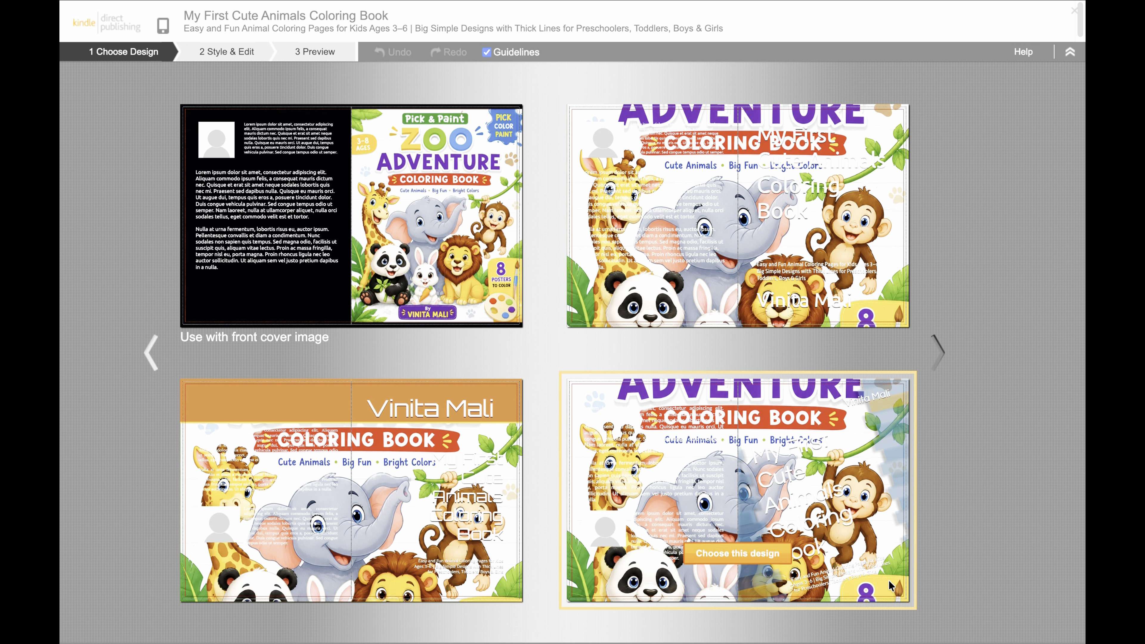
mouse_move(420, 258)
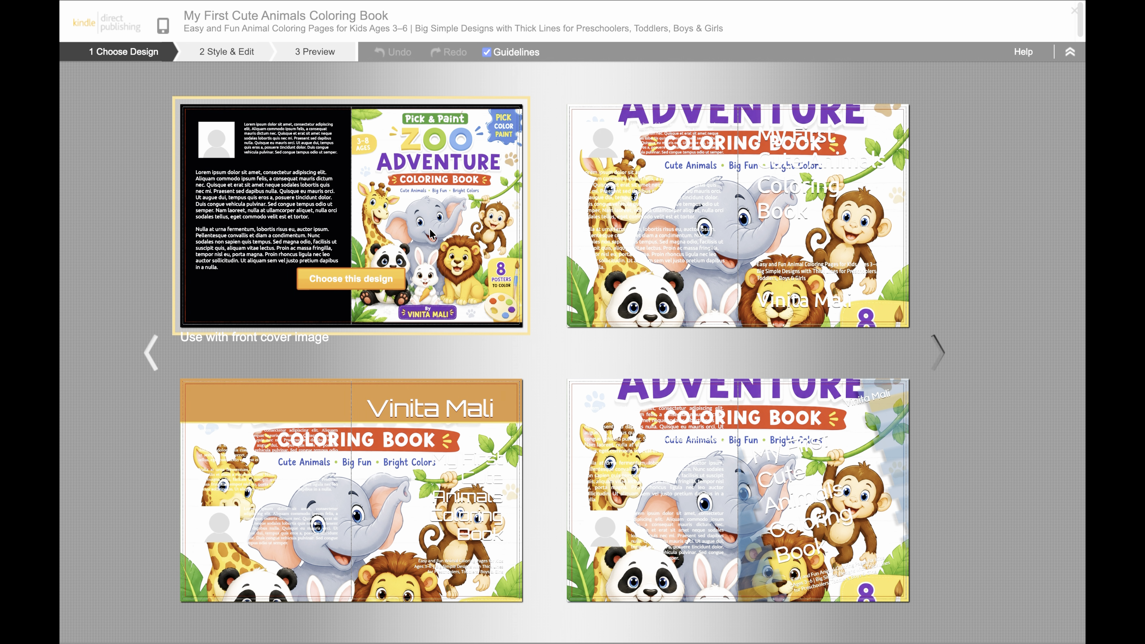
left_click(459, 234)
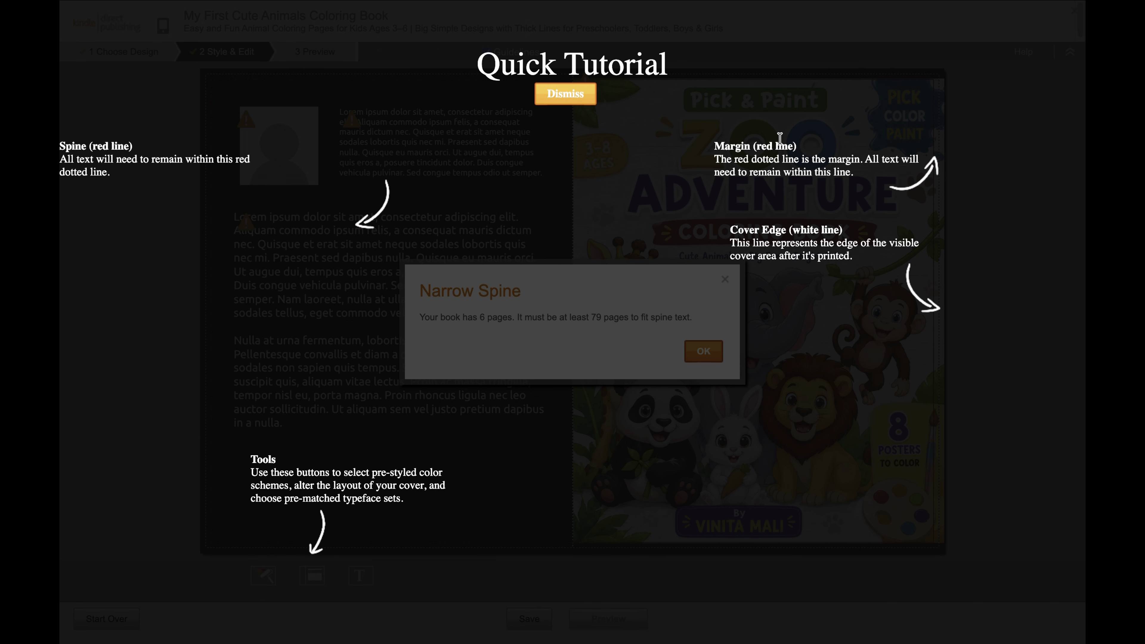
left_click(577, 98)
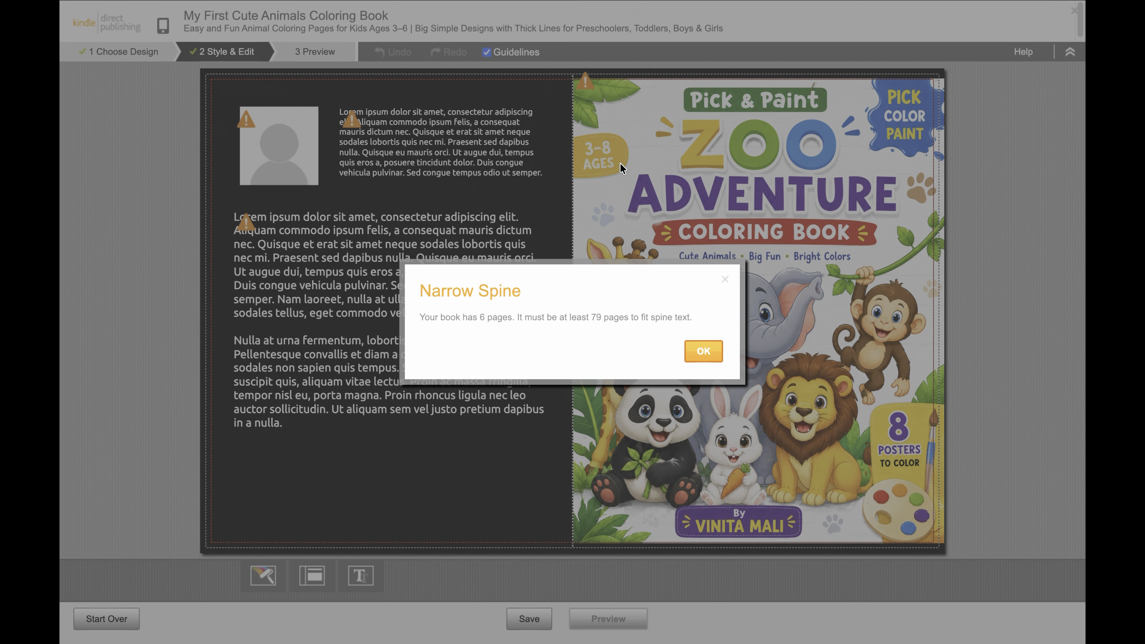
left_click(714, 352)
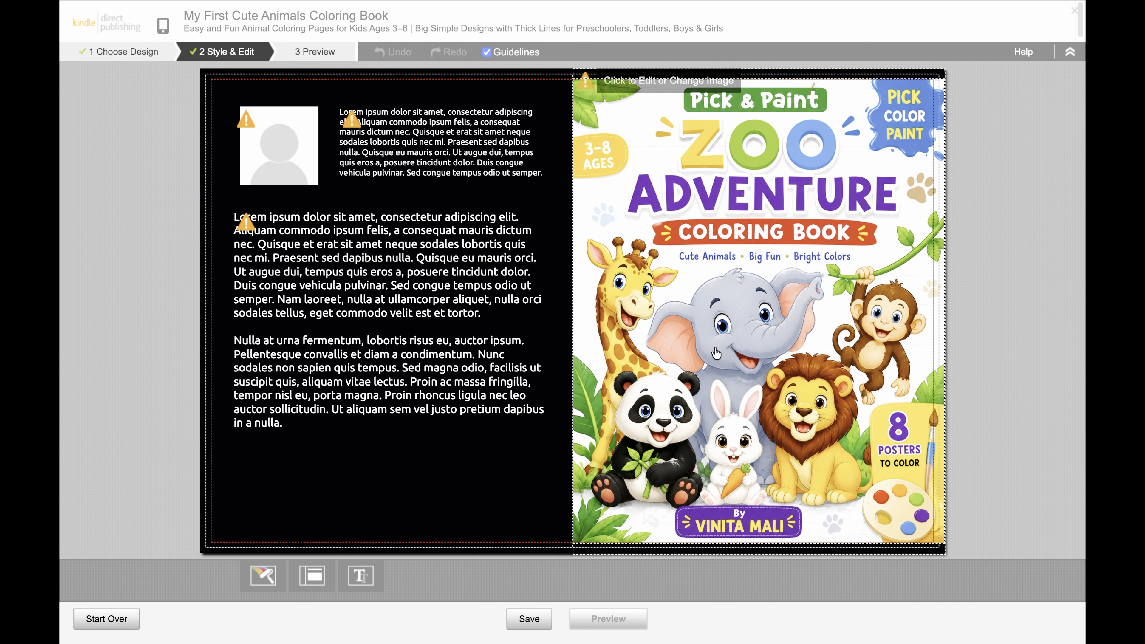
Shrink the front cover image slightly inward from its corner and deselect it.
left_click(864, 157)
left_click_drag(573, 80, 577, 85)
left_click(1017, 228)
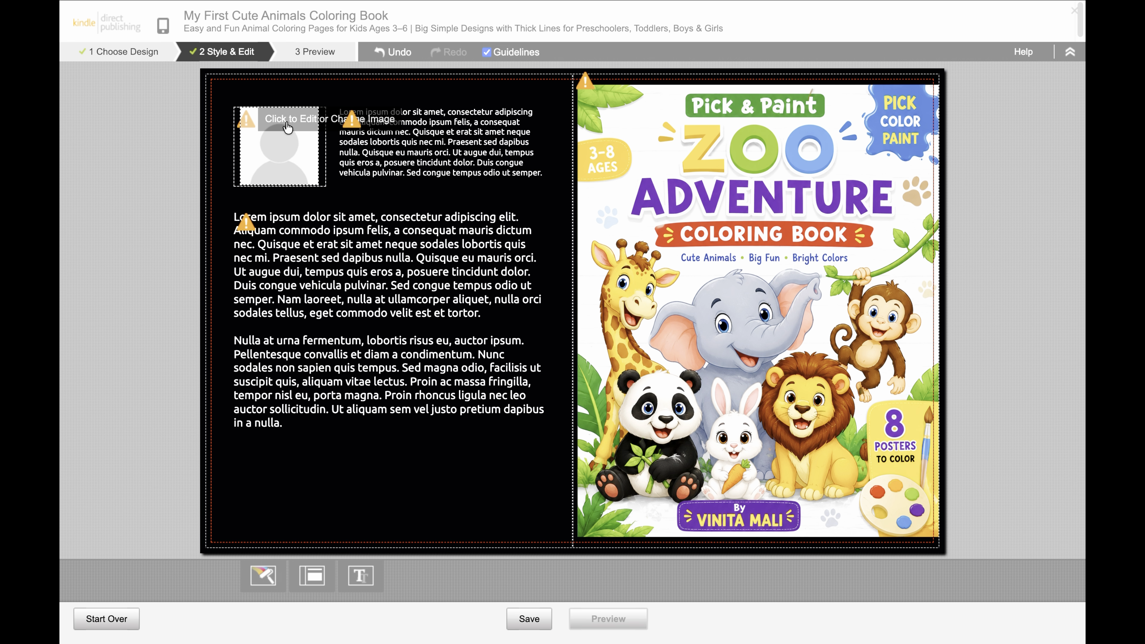
Replace the author photo placeholder on the back cover with BV Profile.png from the computer.
left_click(276, 124)
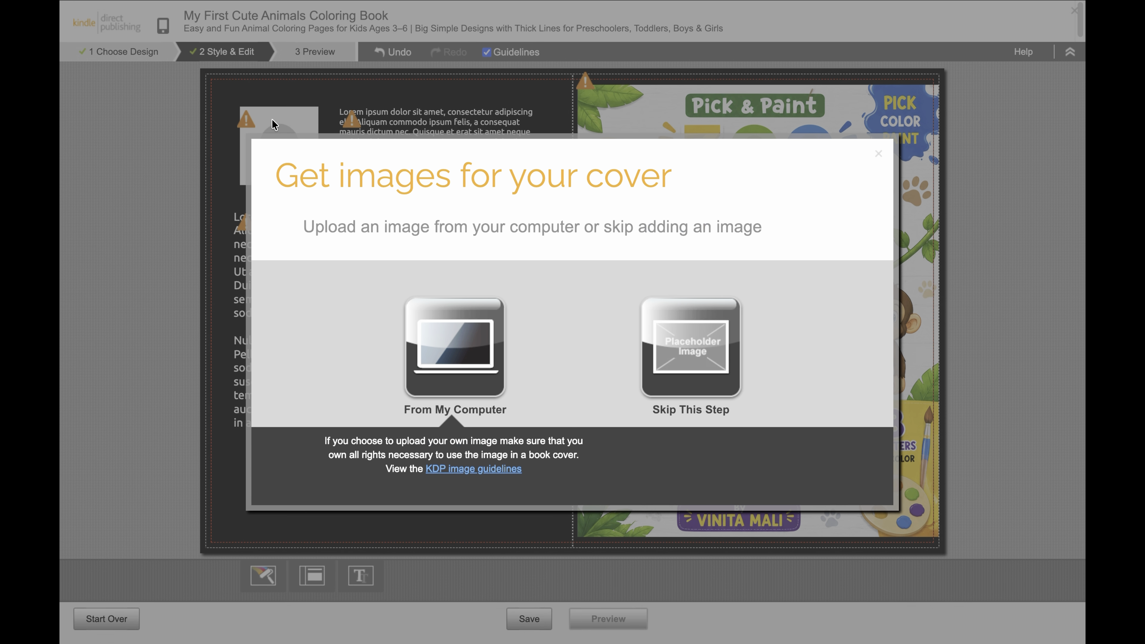
left_click(473, 361)
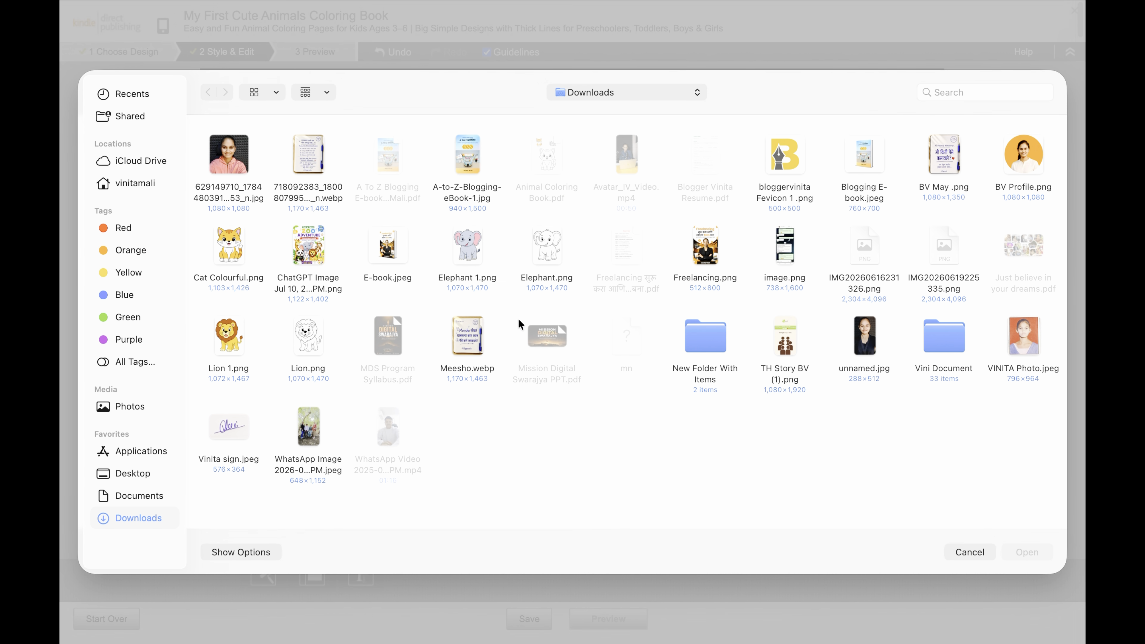
left_click(1025, 158)
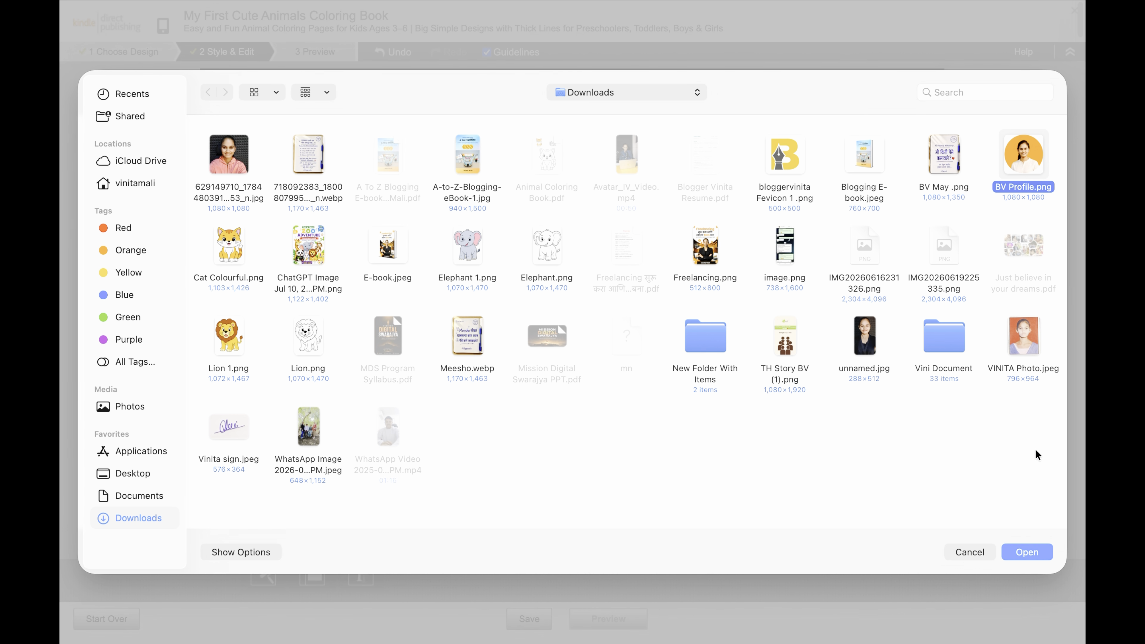
left_click(1025, 552)
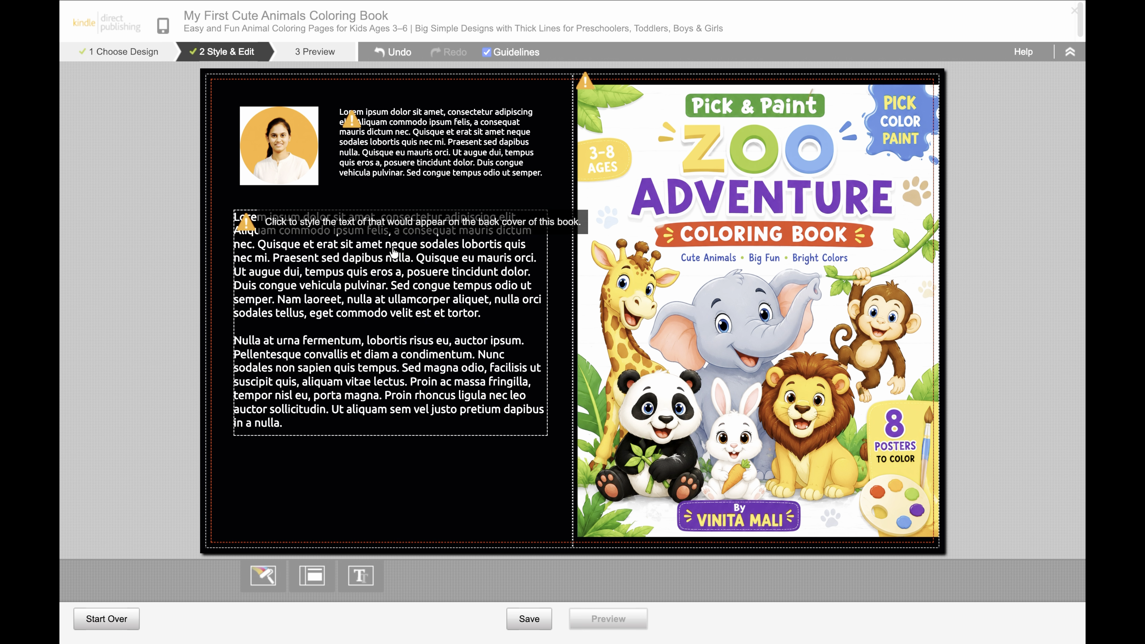
Ask ChatGPT for "about me content share" and copy the full About the Author text through the Happy Coloring line.
left_click(468, 14)
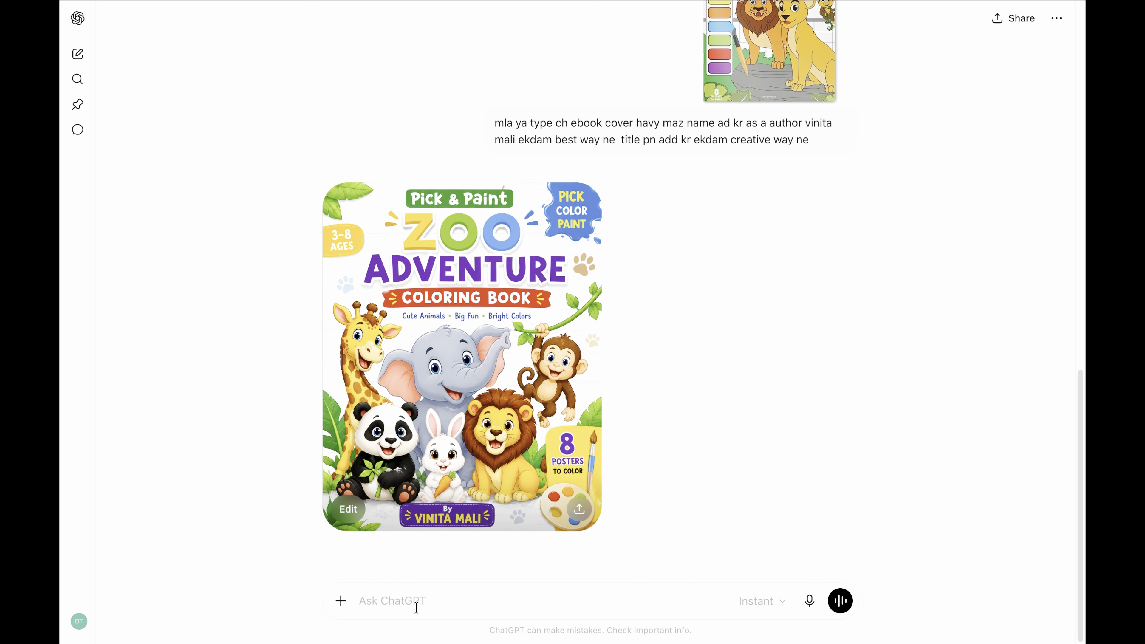
type("about me content share")
key("Return")
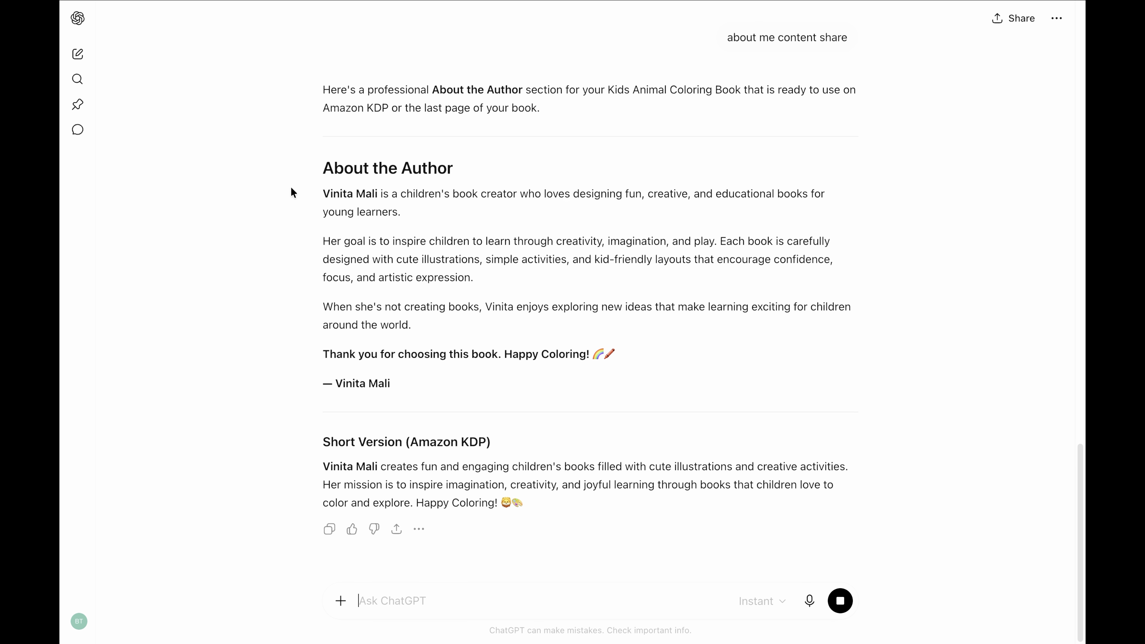
left_click_drag(322, 194, 563, 369)
right_click(504, 351)
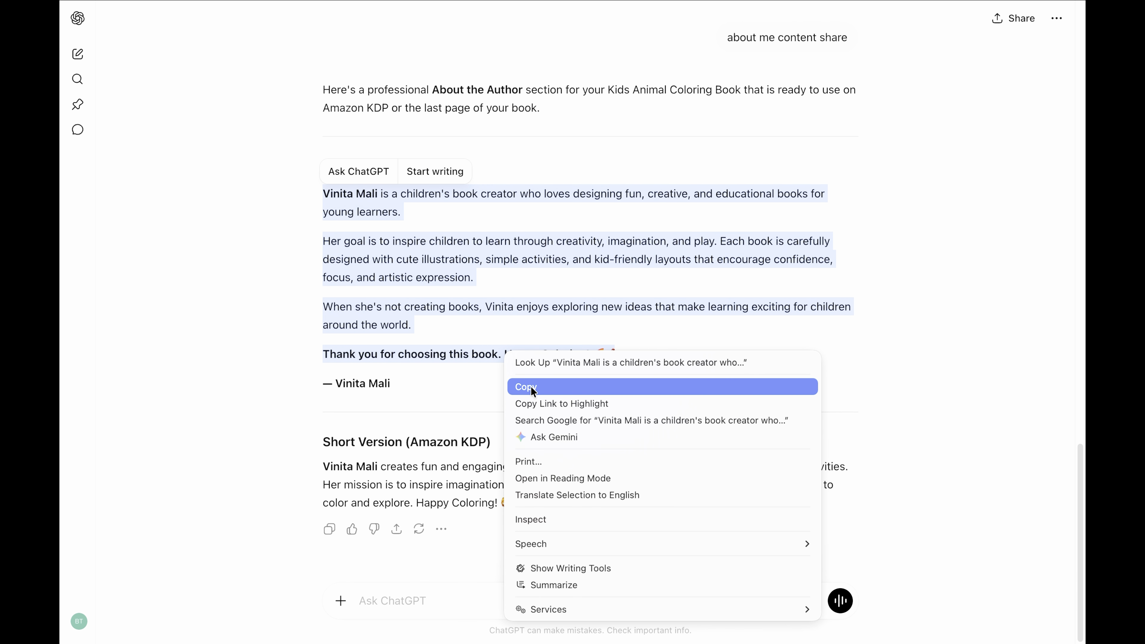
left_click(532, 388)
Return to Kindle Cover Creator and paste the copied author text into the biography beside the author photo.
left_click(336, 14)
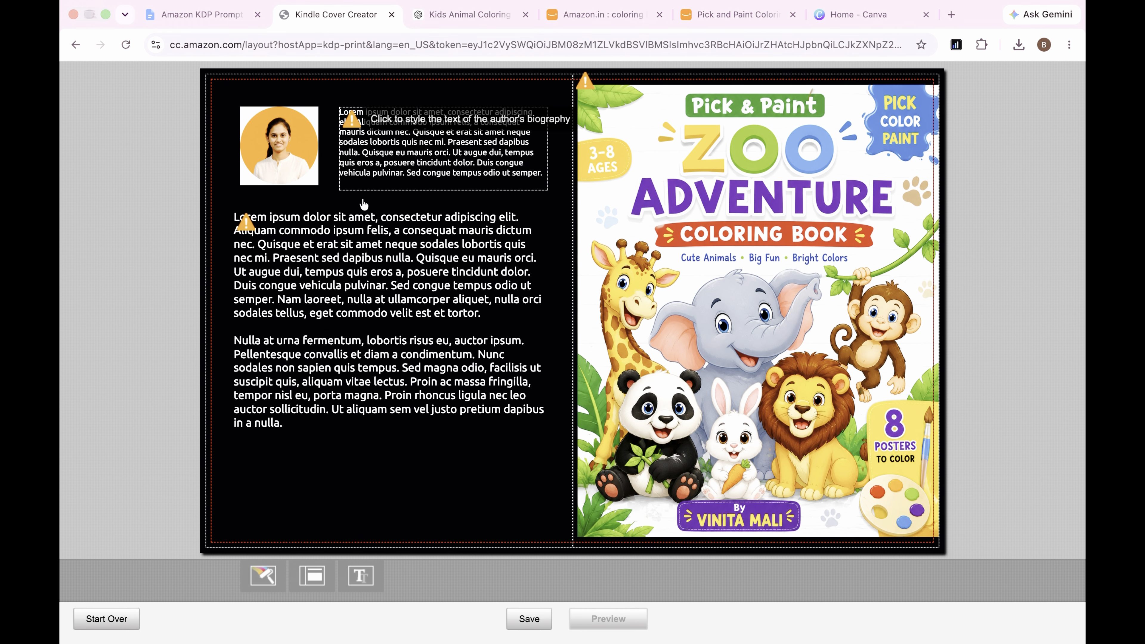
left_click(398, 147)
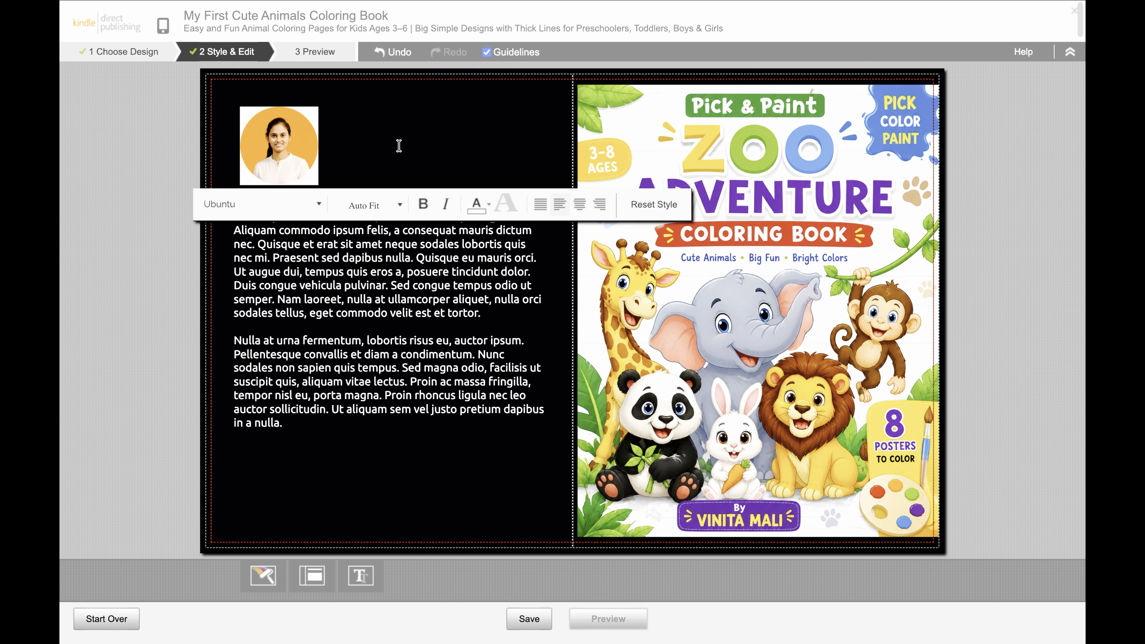
key("ctrl+v")
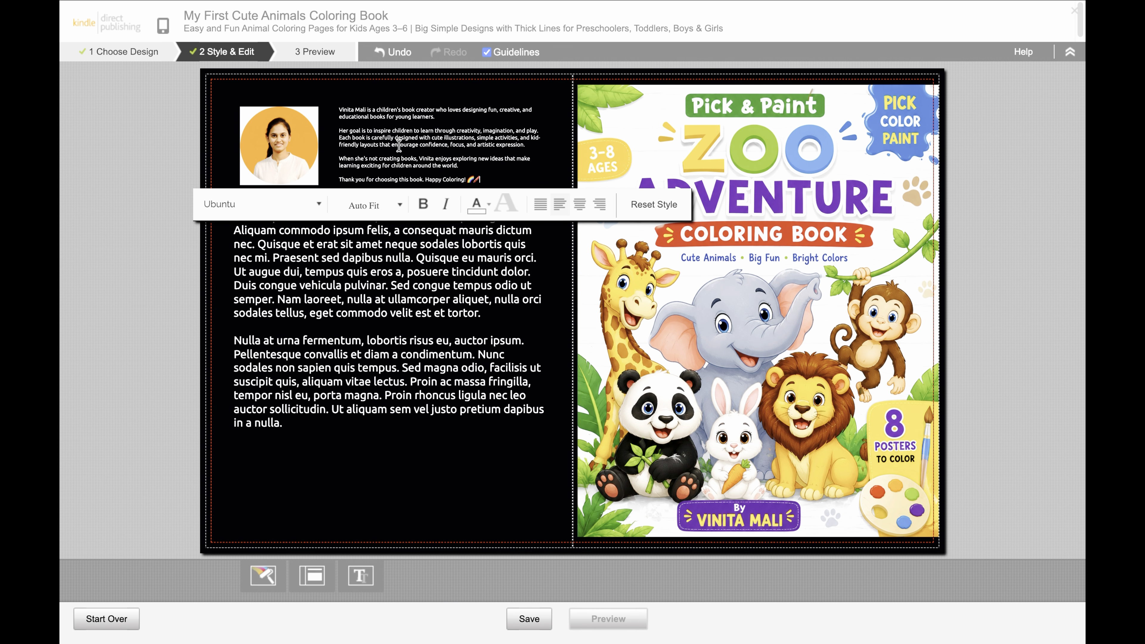
Open the back cover description for editing, and ask ChatGPT for "about book" content.
left_click(402, 288)
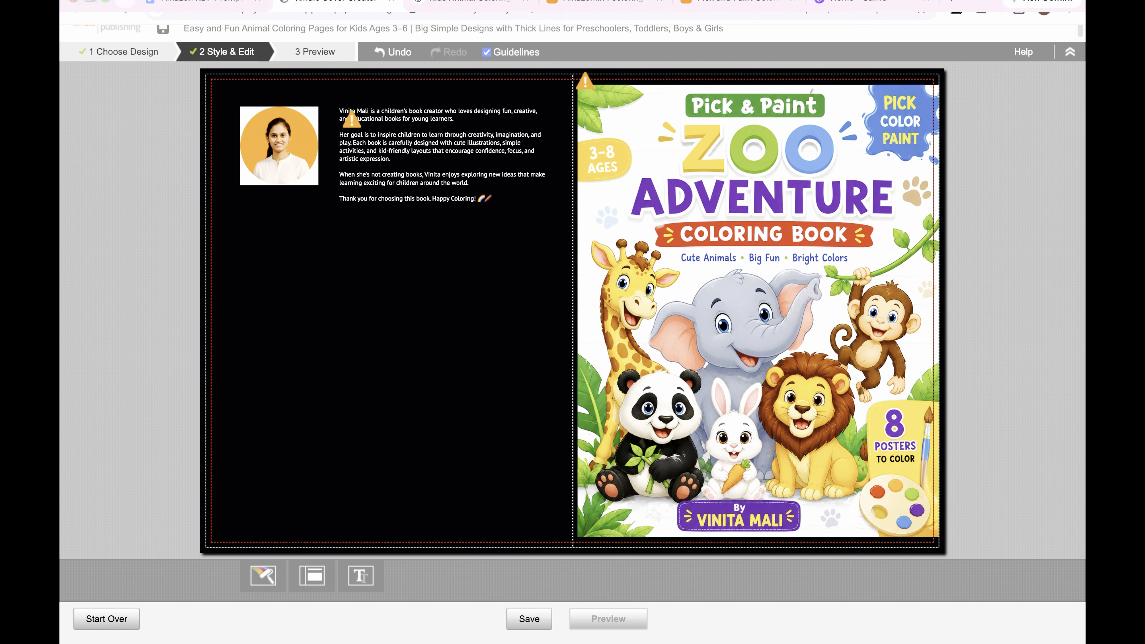
left_click(471, 15)
left_click(429, 600)
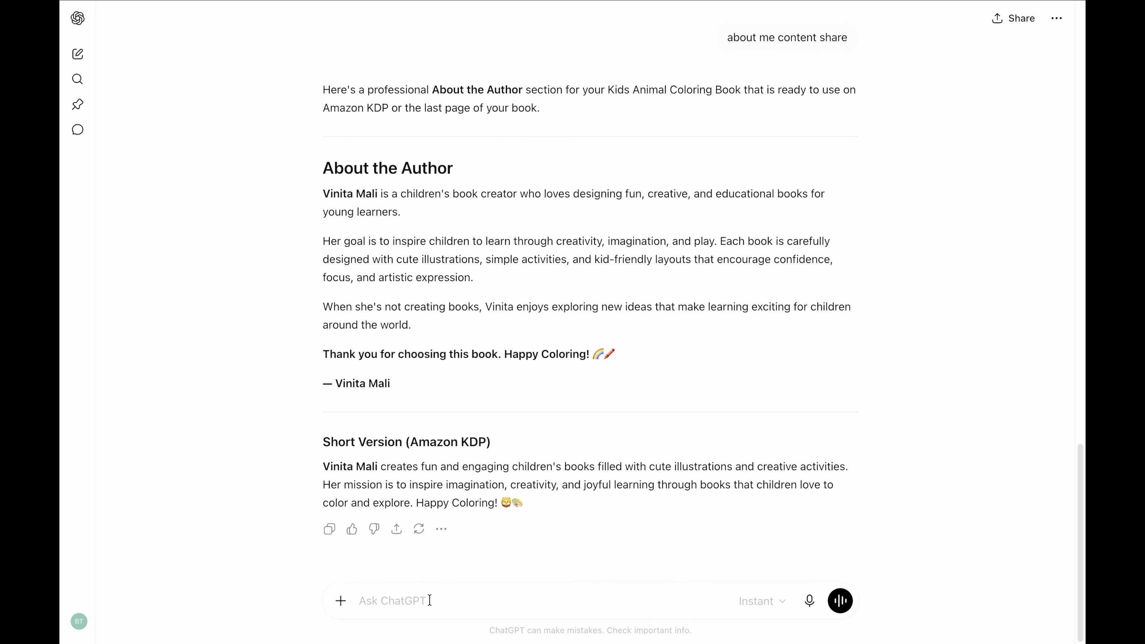
type("about book")
key("Return")
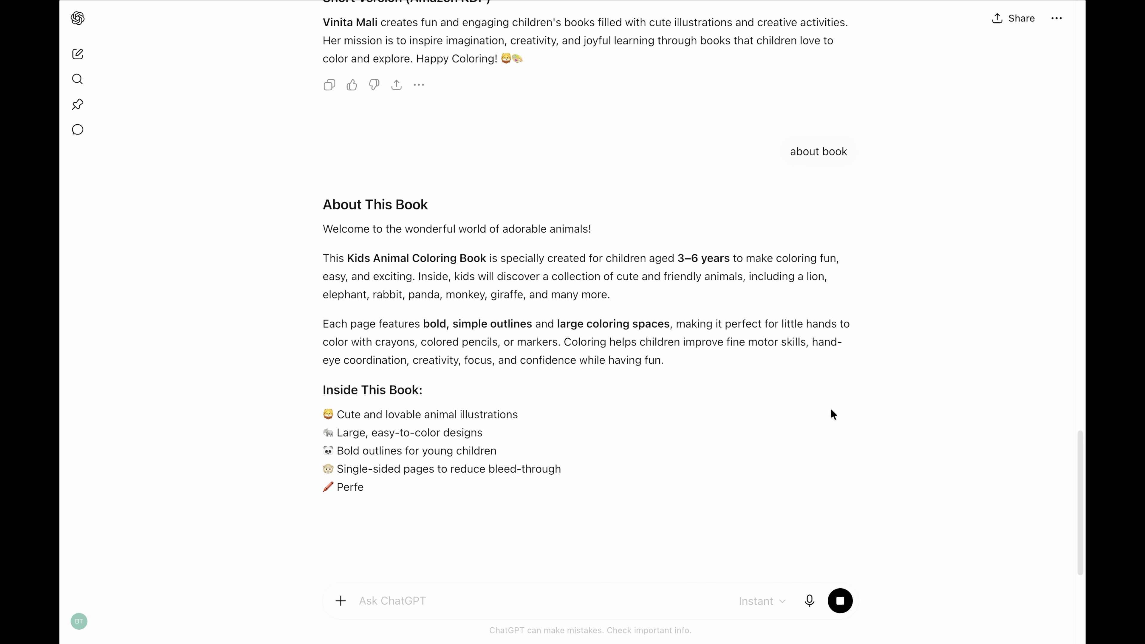
scroll(361, 199, "down", 2)
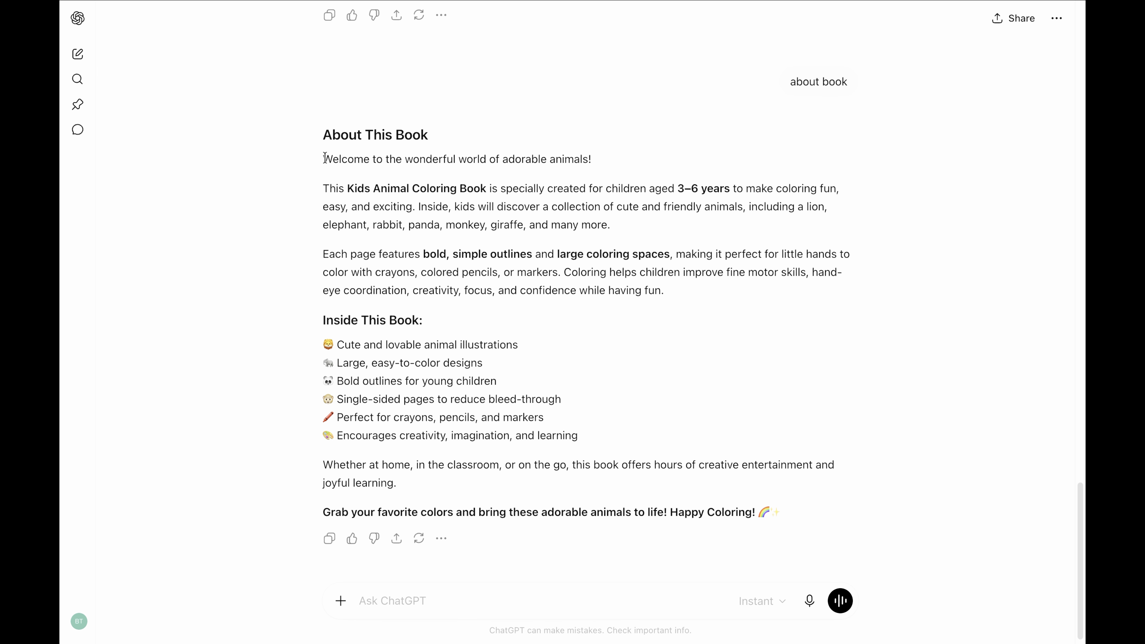
Copy ChatGPT's About This Book text from the welcome line through the closing Happy Coloring line.
left_click_drag(321, 155, 767, 519)
right_click(623, 444)
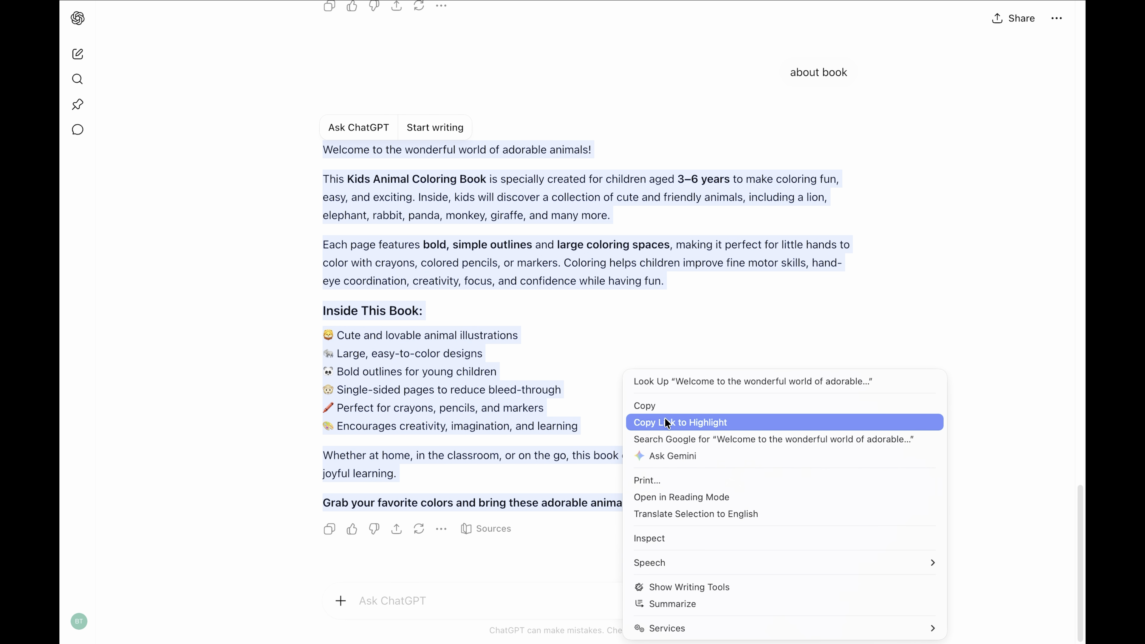
left_click(649, 405)
mouse_move(234, 9)
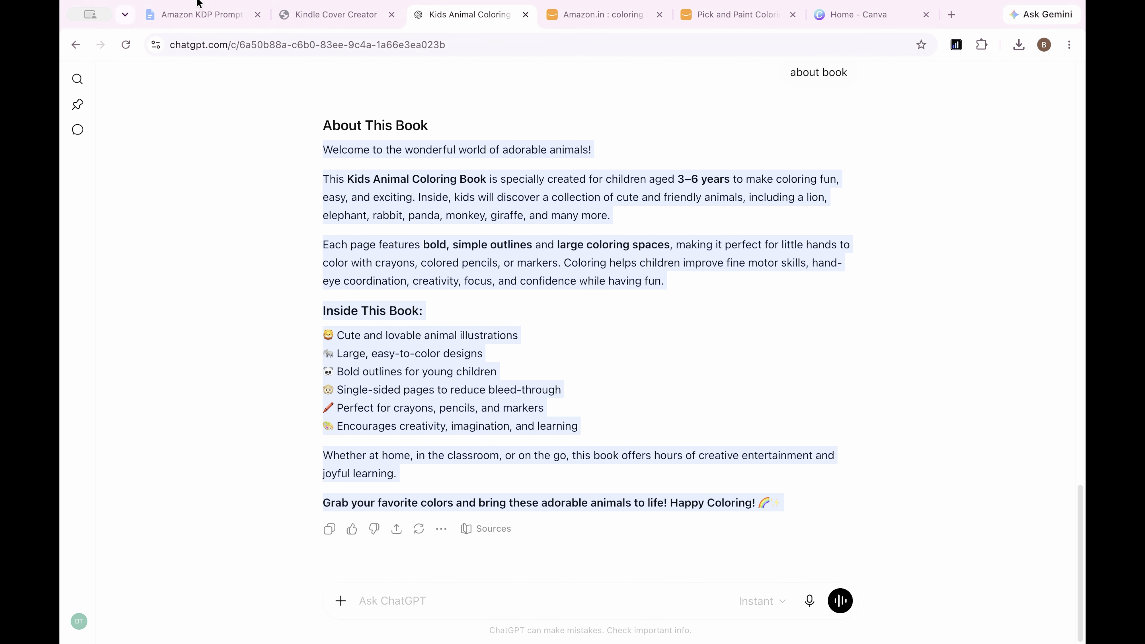
Return to Kindle Cover Creator and paste the copied book text into the back cover description.
left_click(356, 16)
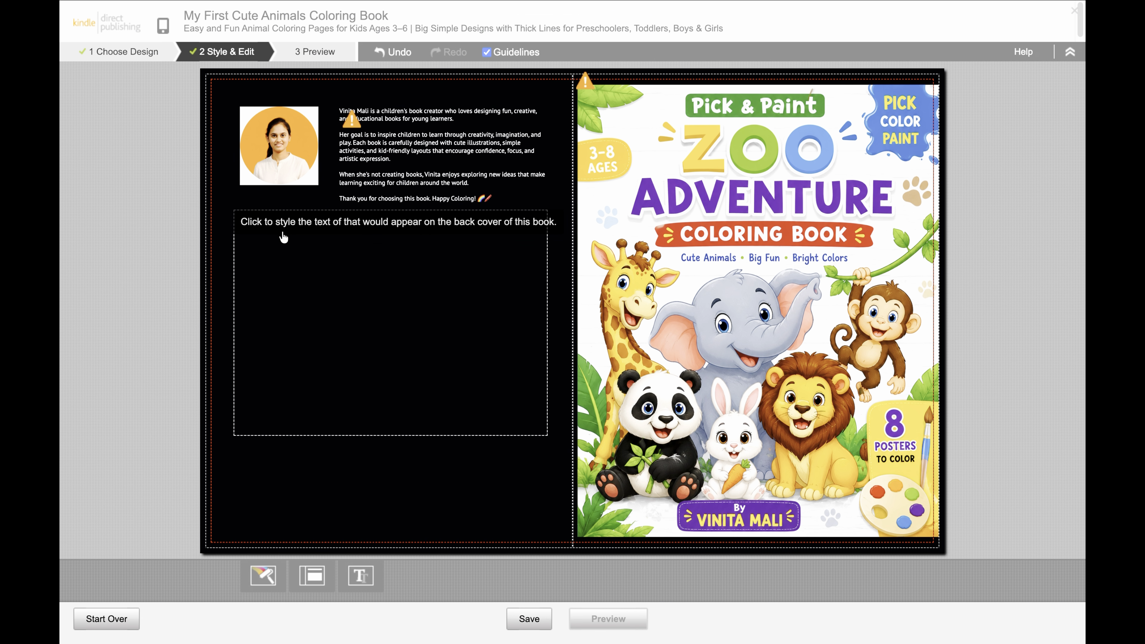
left_click(290, 251)
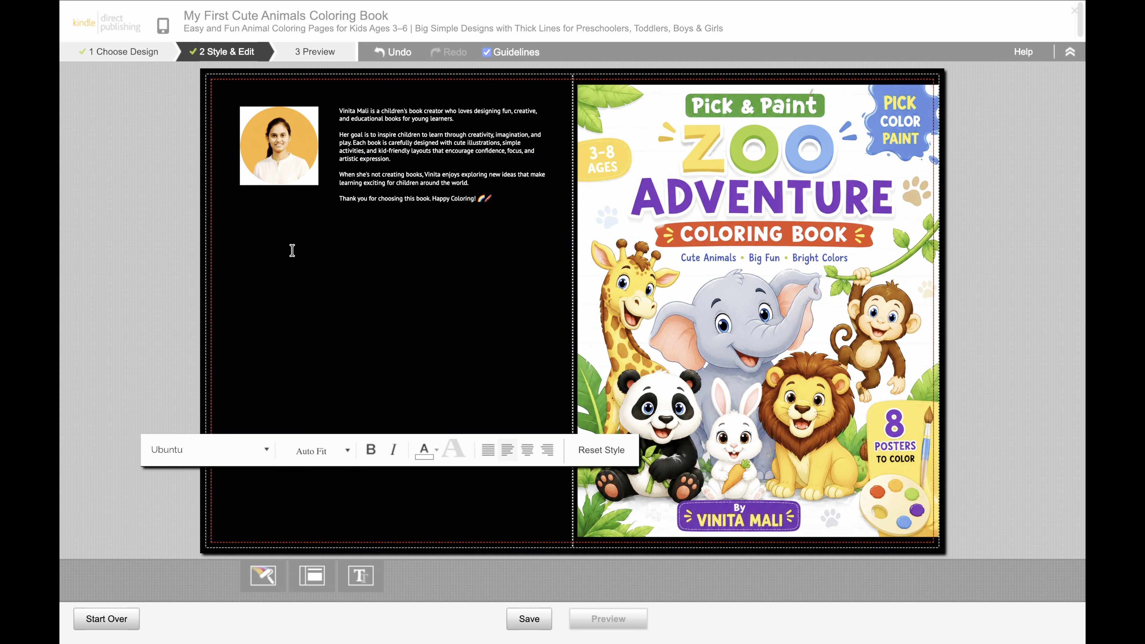
key("ctrl+v")
left_click(357, 505)
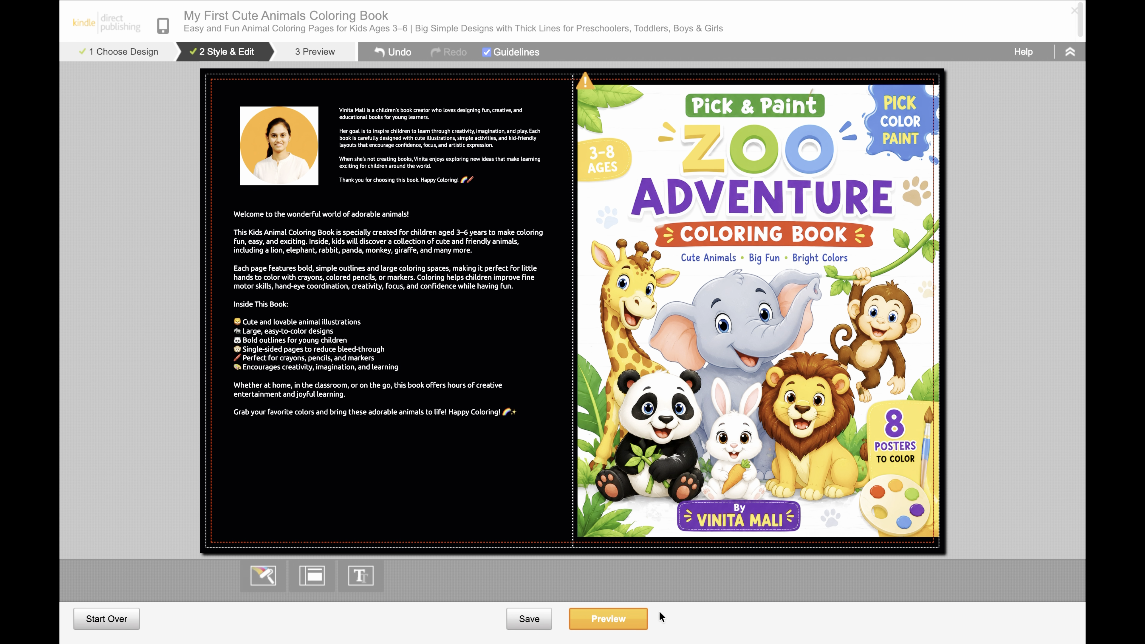
Preview the finished cover, and save and submit it to the paperback's Book Cover section.
left_click(636, 617)
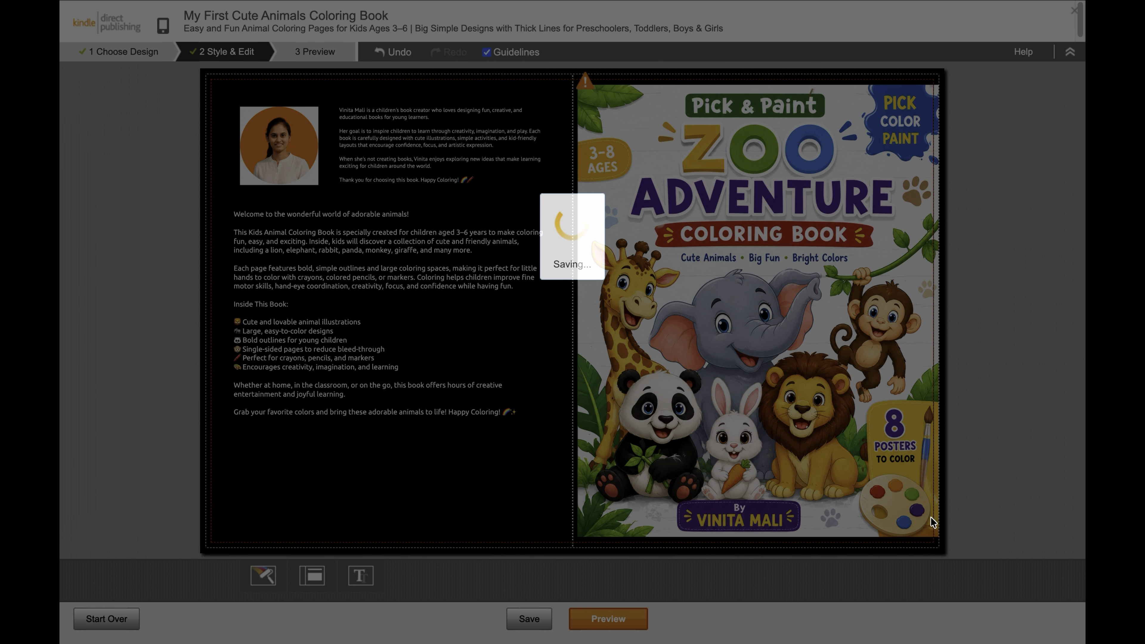
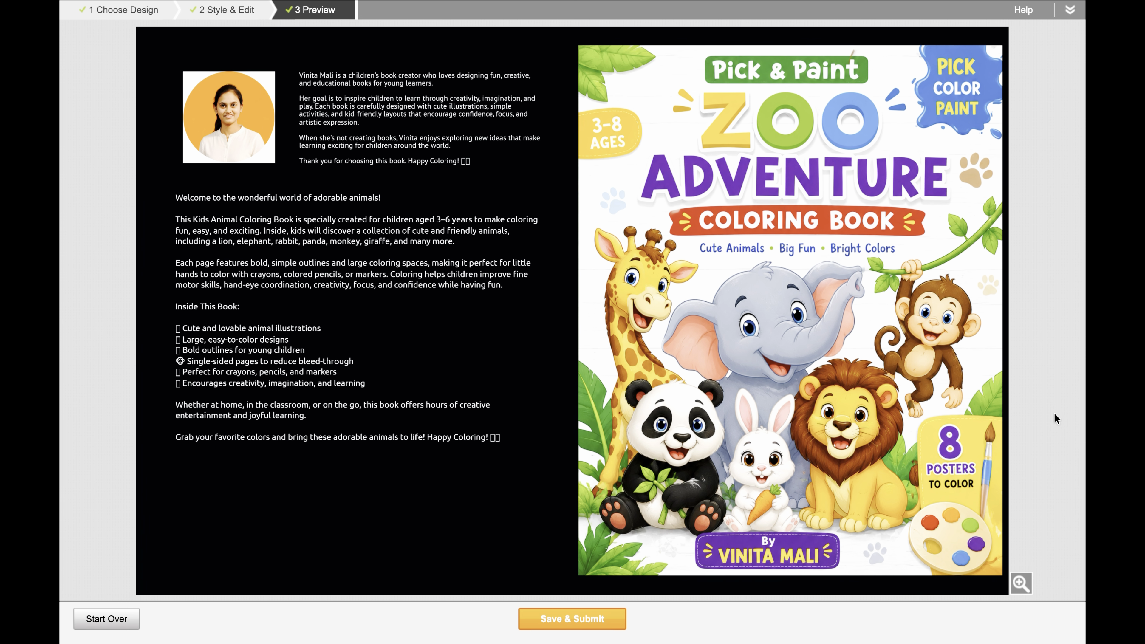
left_click(573, 618)
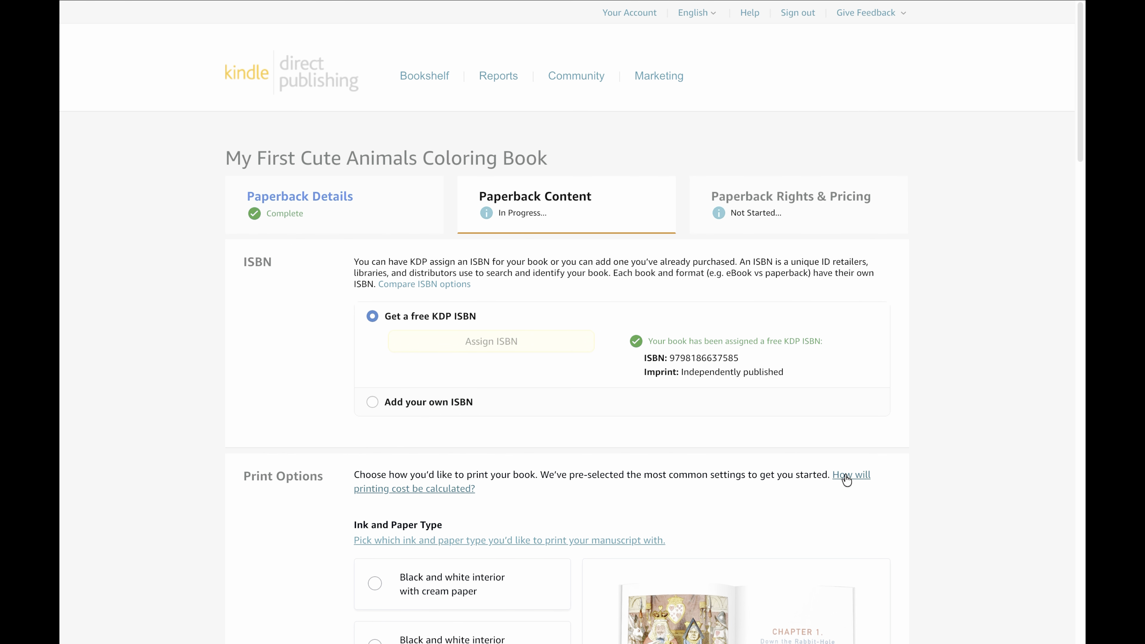
scroll(846, 478, "down", 20)
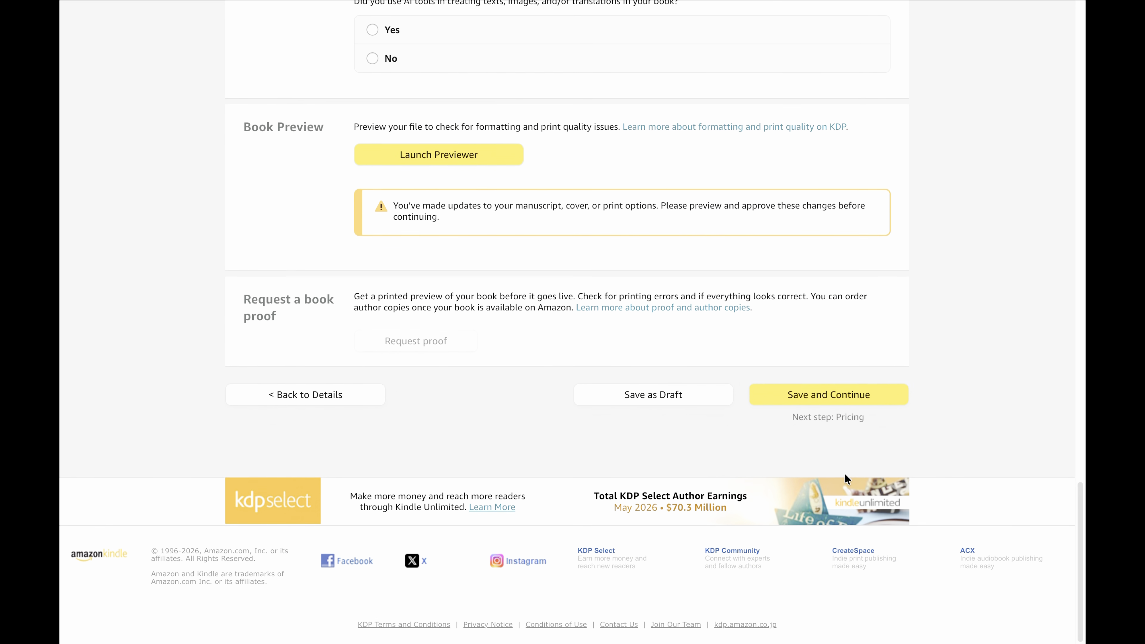
scroll(845, 478, "up", 10)
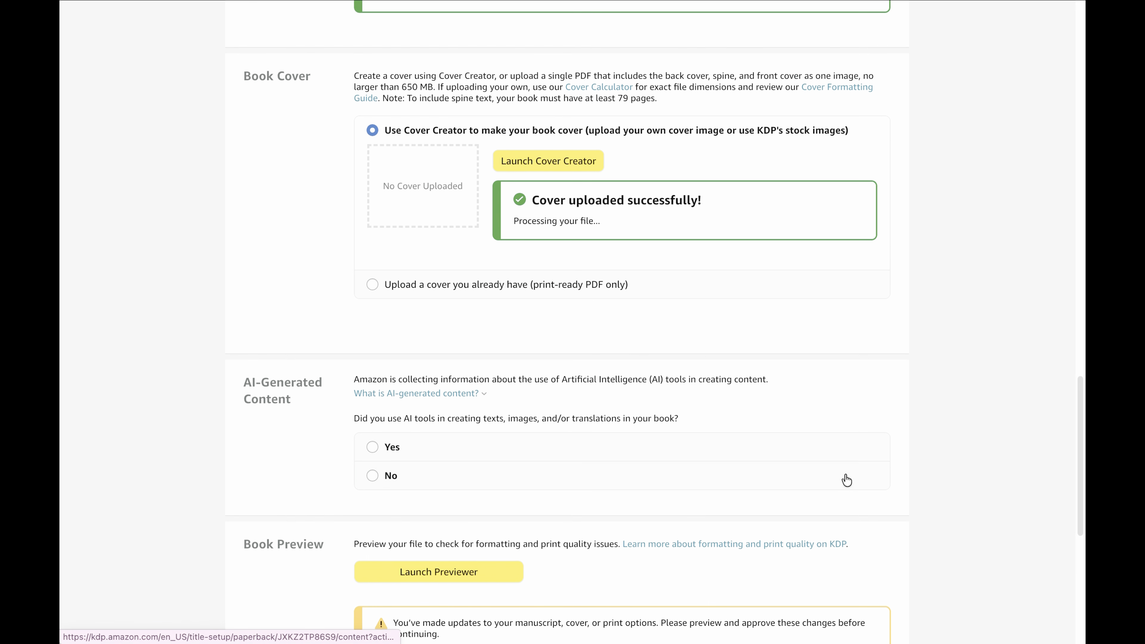
scroll(846, 480, "down", 1)
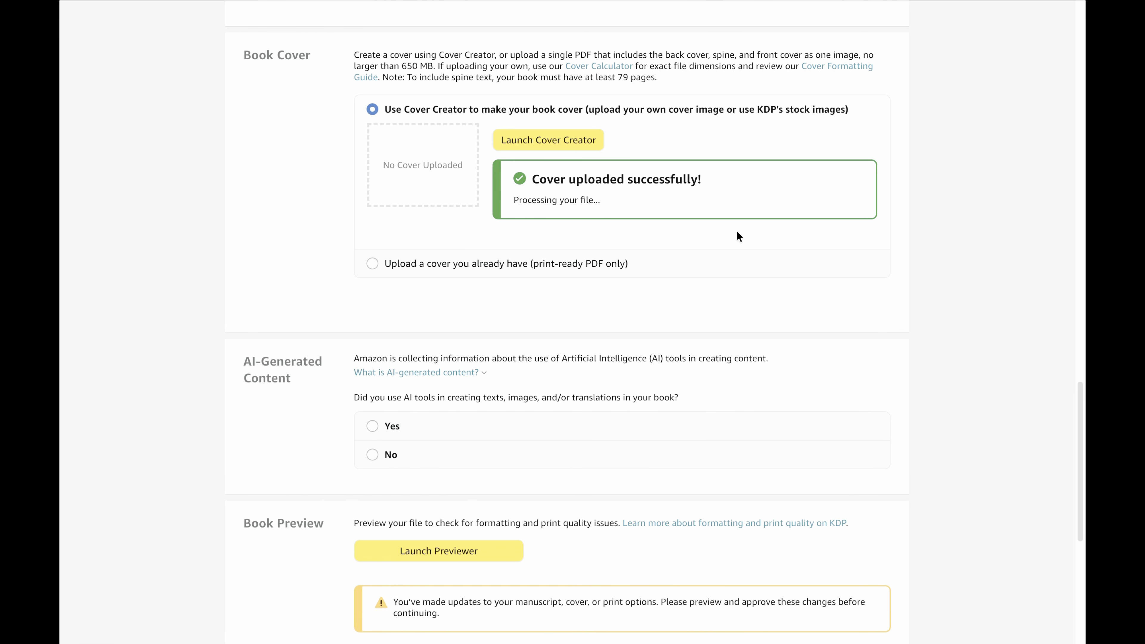
Declare that AI tools were used in creating the book, and set the AI-generated texts to None.
scroll(737, 235, "down", 5)
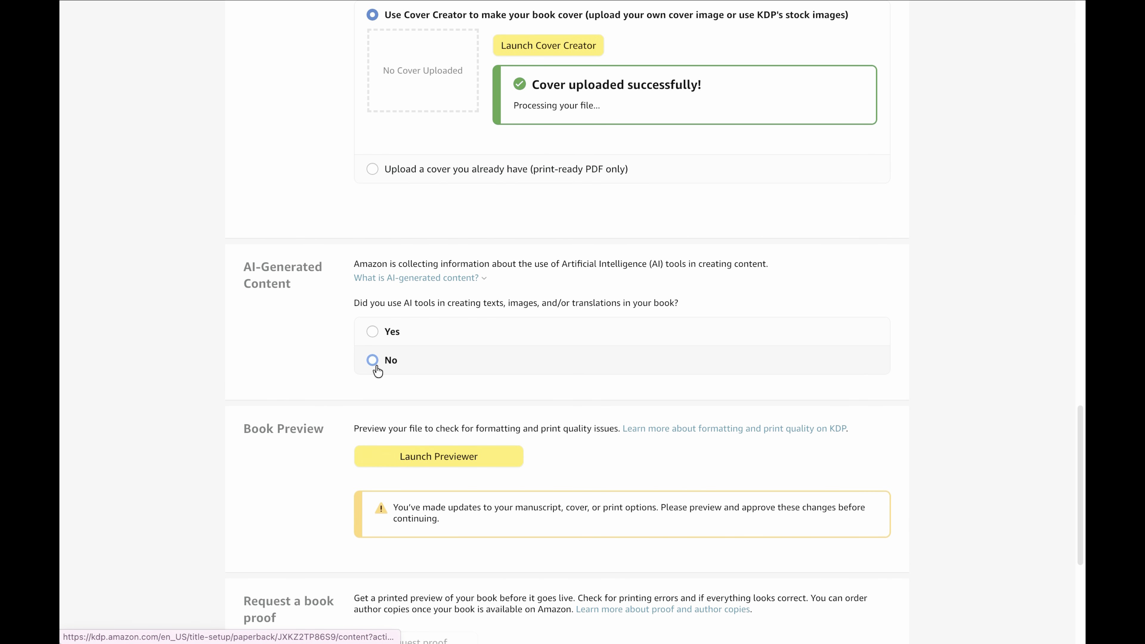
left_click(374, 332)
scroll(452, 352, "down", 4)
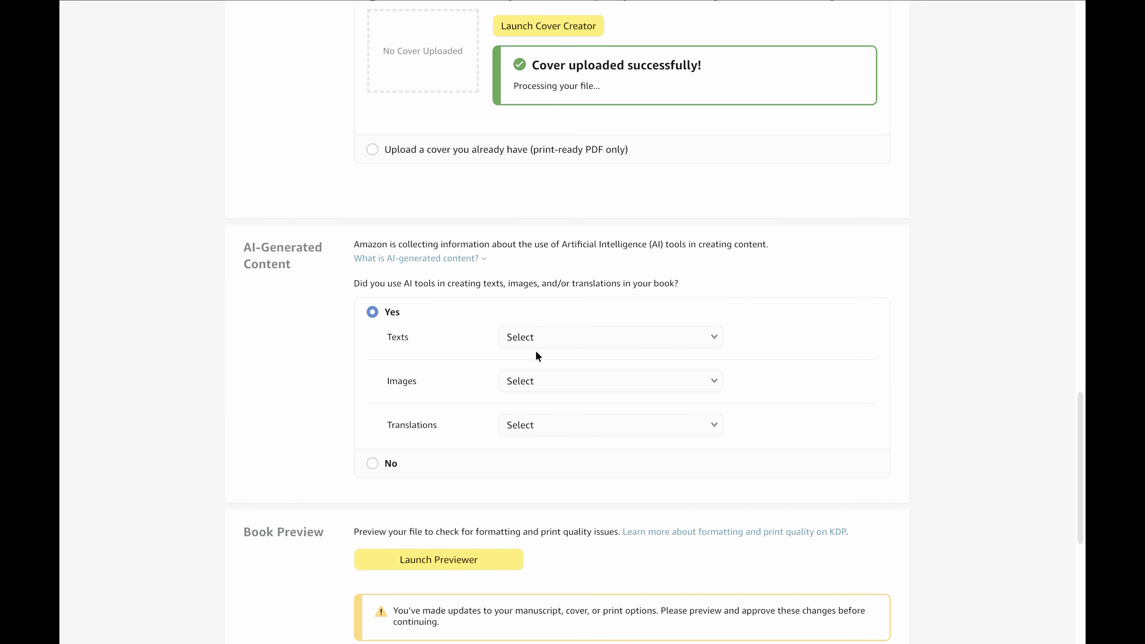
left_click(641, 272)
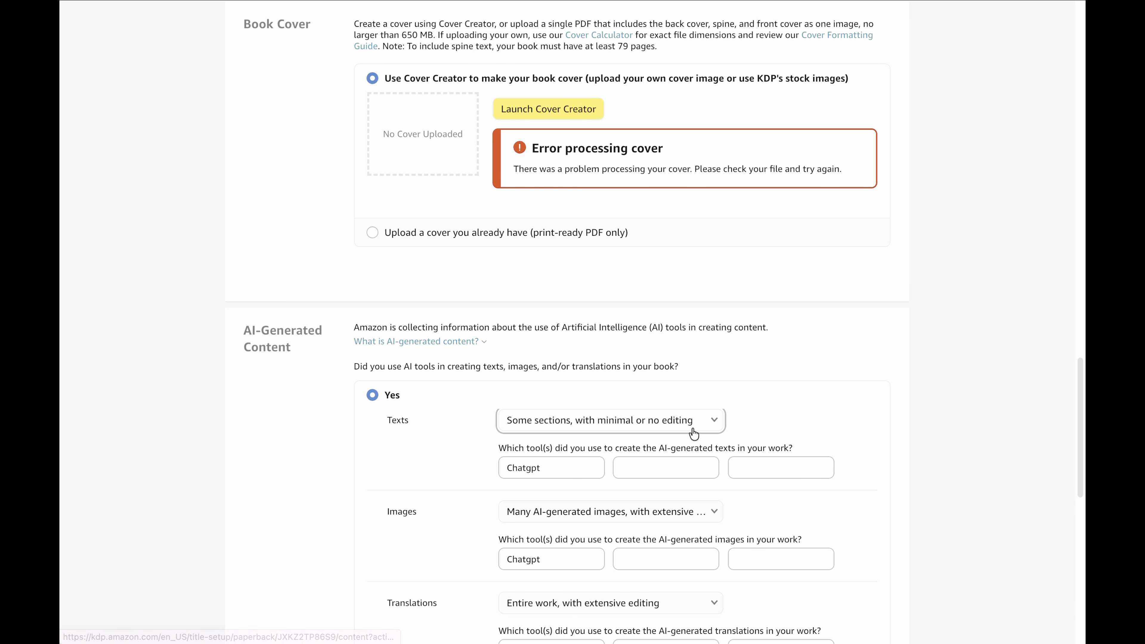
left_click(703, 422)
left_click(559, 421)
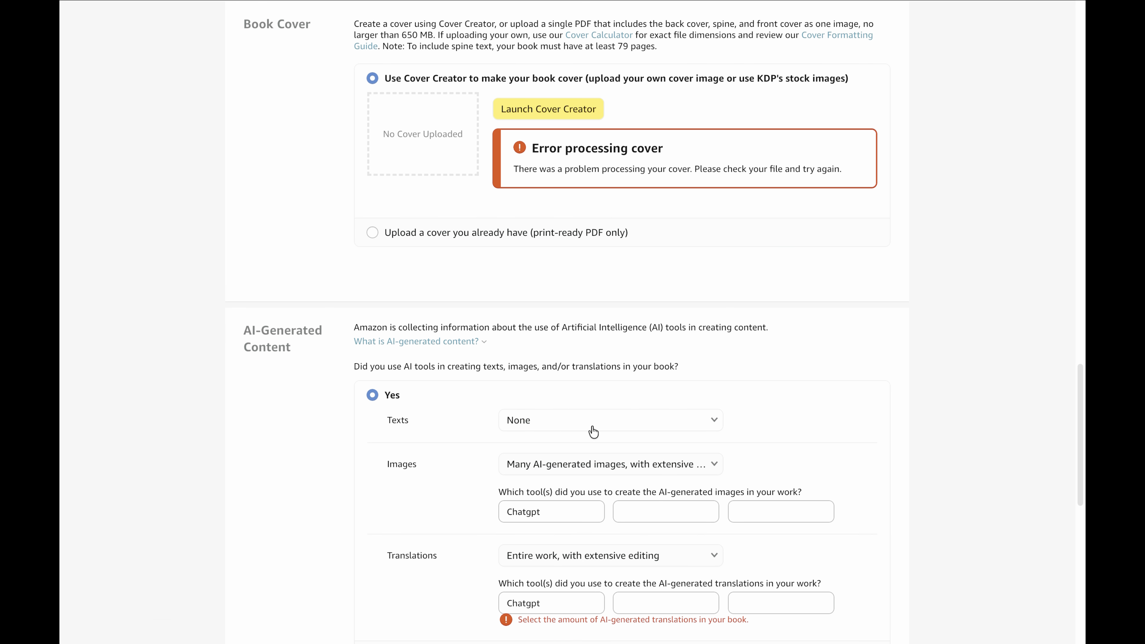
Select "Many AI-generated images, with extensive editing" for the book's images, with Chatgpt as the tool.
scroll(586, 433, "down", 3)
scroll(631, 406, "down", 2)
left_click(712, 334)
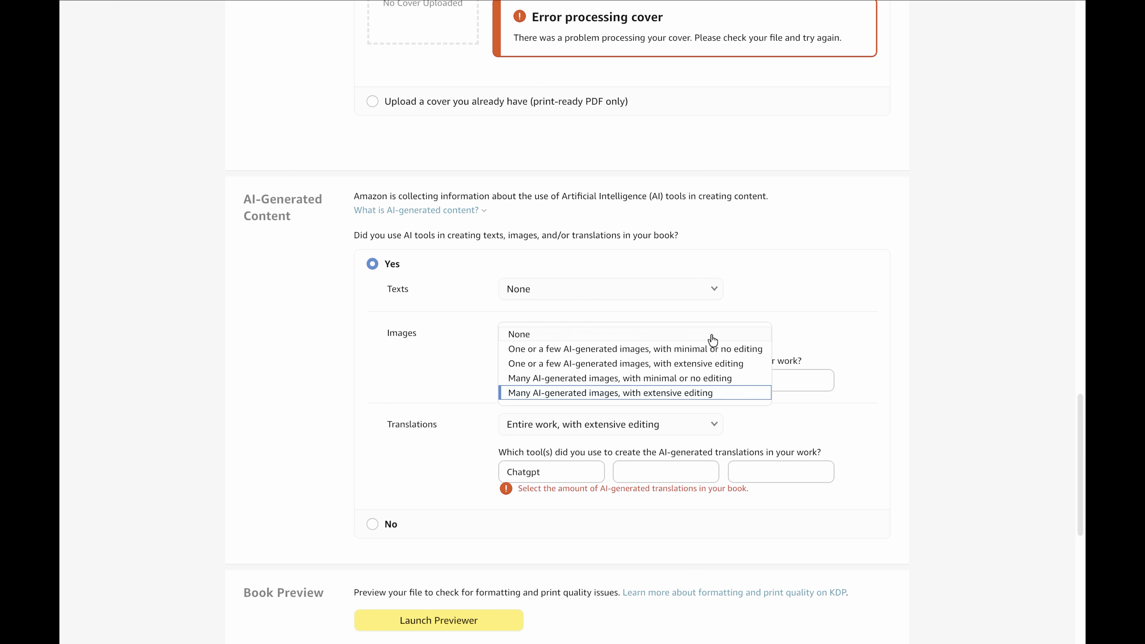
left_click(615, 392)
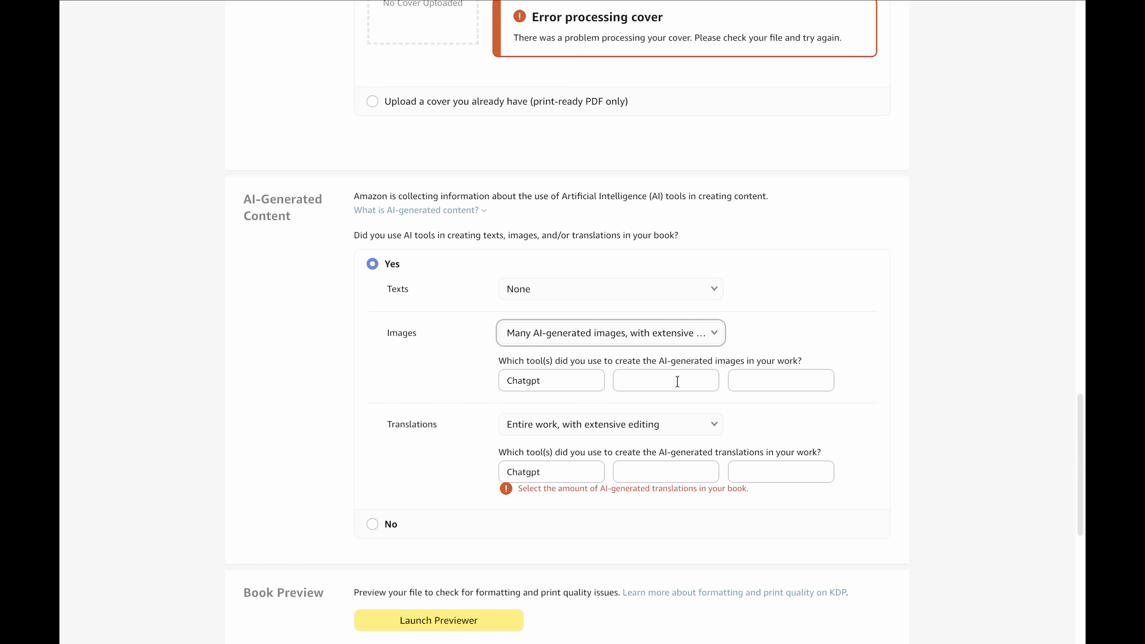
scroll(680, 365, "down", 1)
scroll(644, 365, "down", 1)
scroll(560, 351, "down", 1)
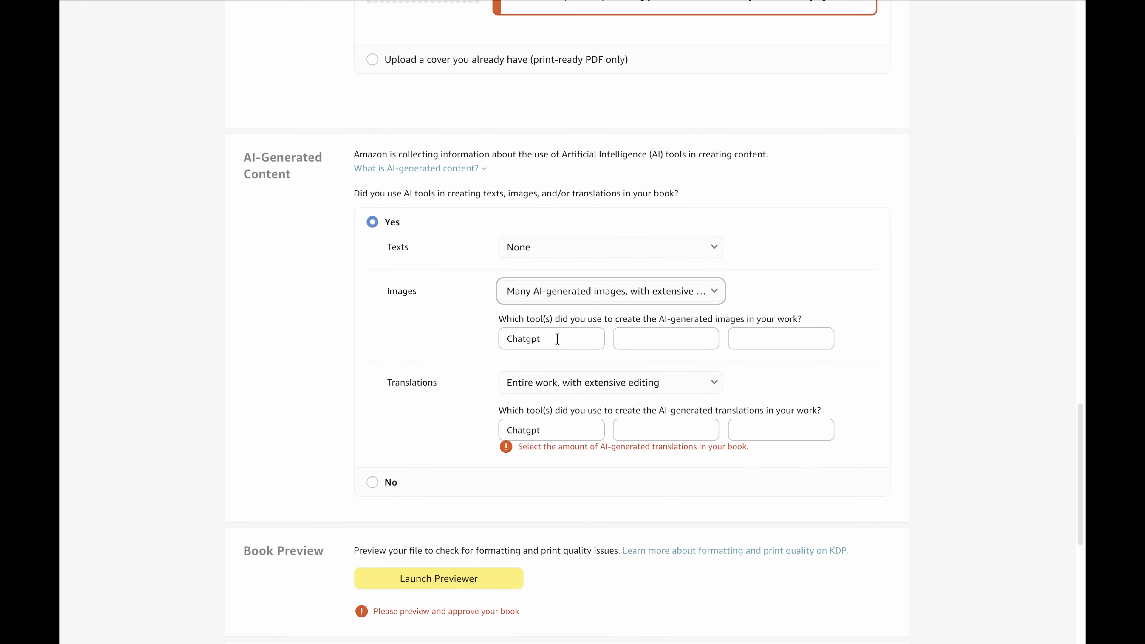
Set the AI-generated translations to None.
scroll(825, 295, "down", 4)
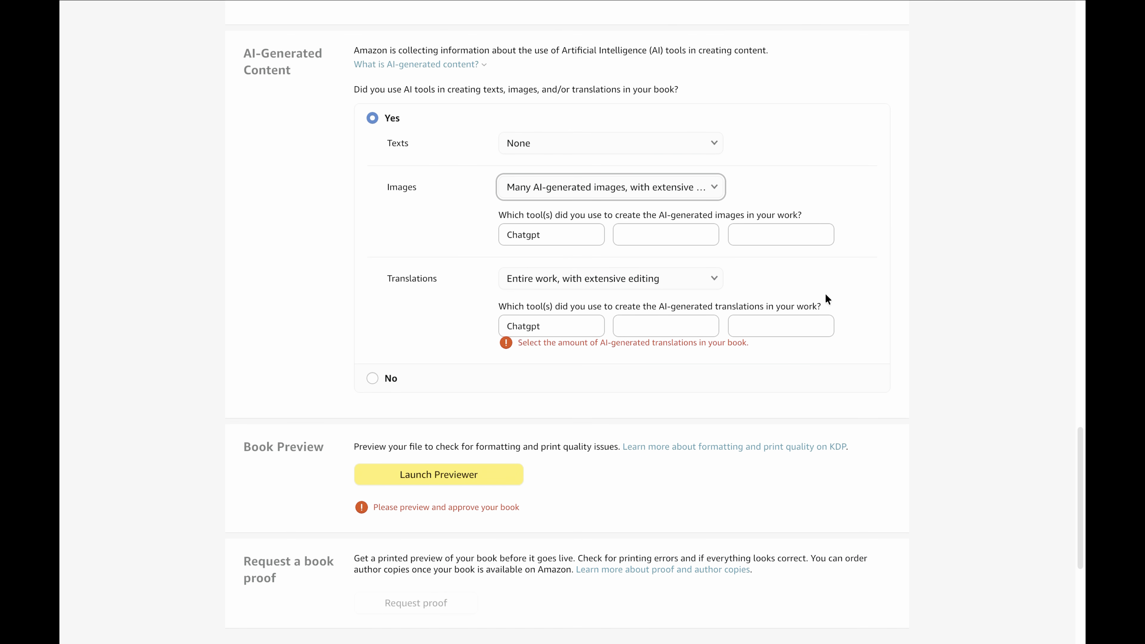
left_click(690, 278)
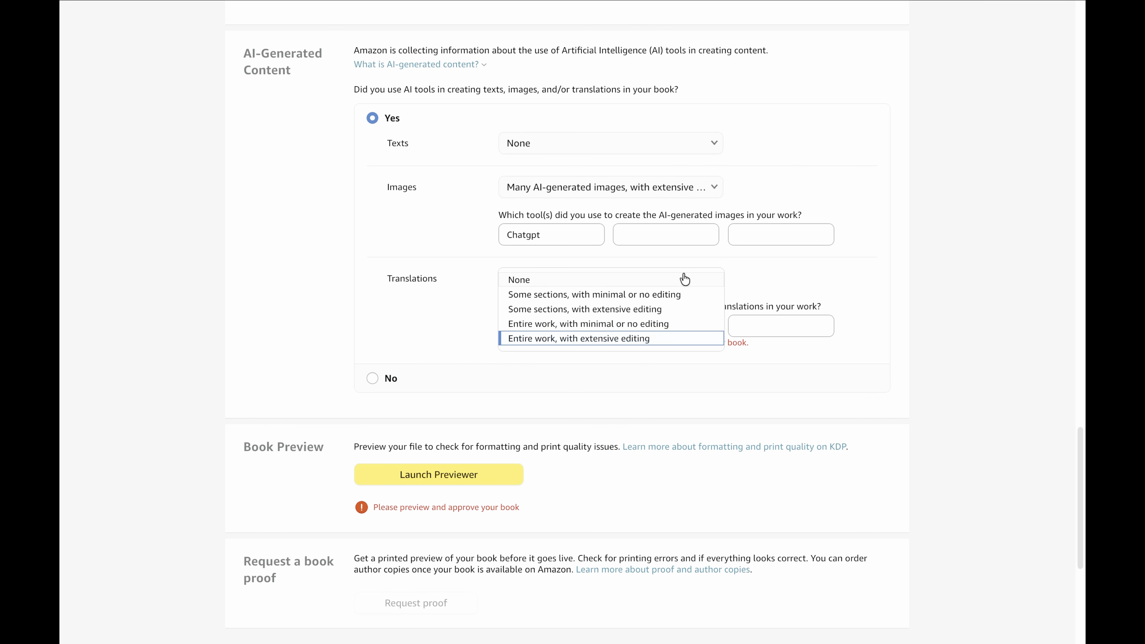
left_click(600, 284)
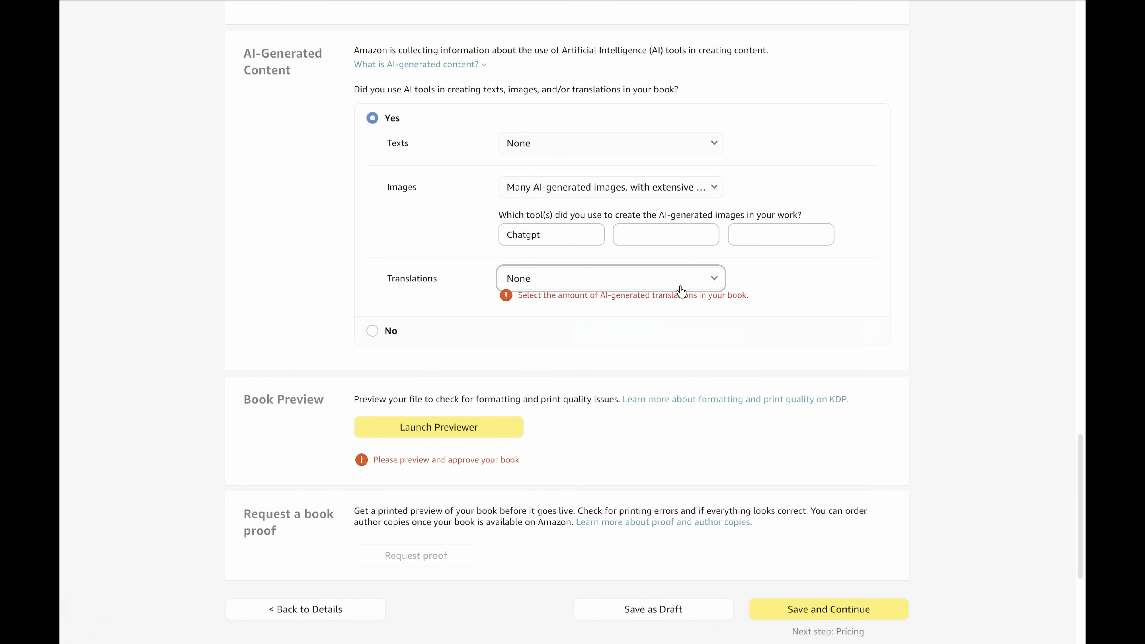
Try to launch the book previewer, and reopen the cover in Cover Creator.
scroll(649, 312, "down", 5)
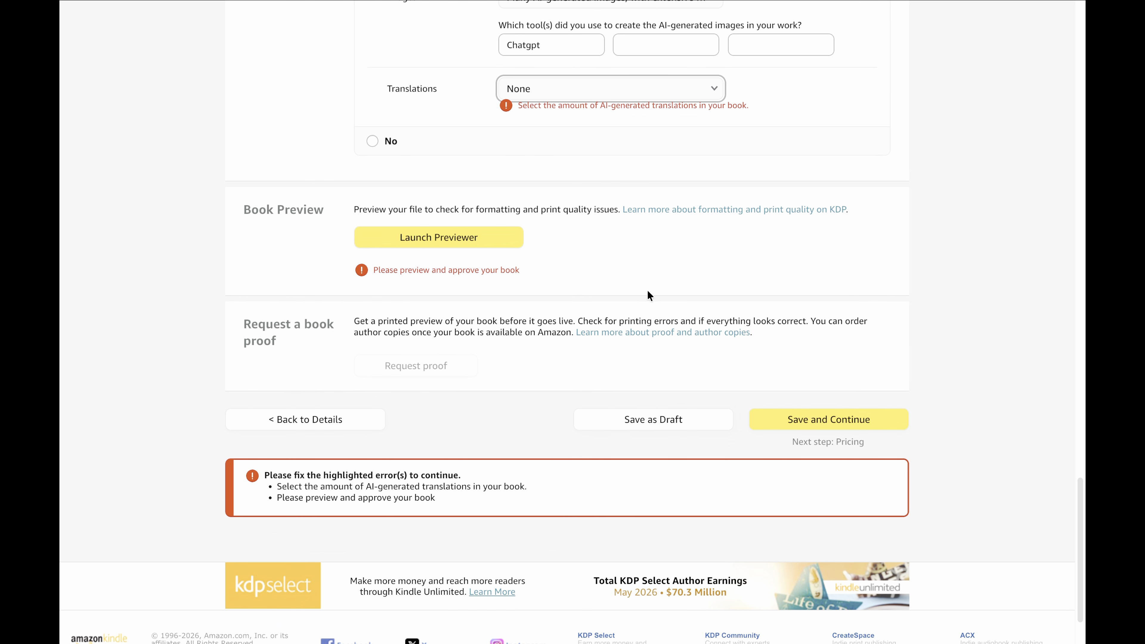
left_click(480, 237)
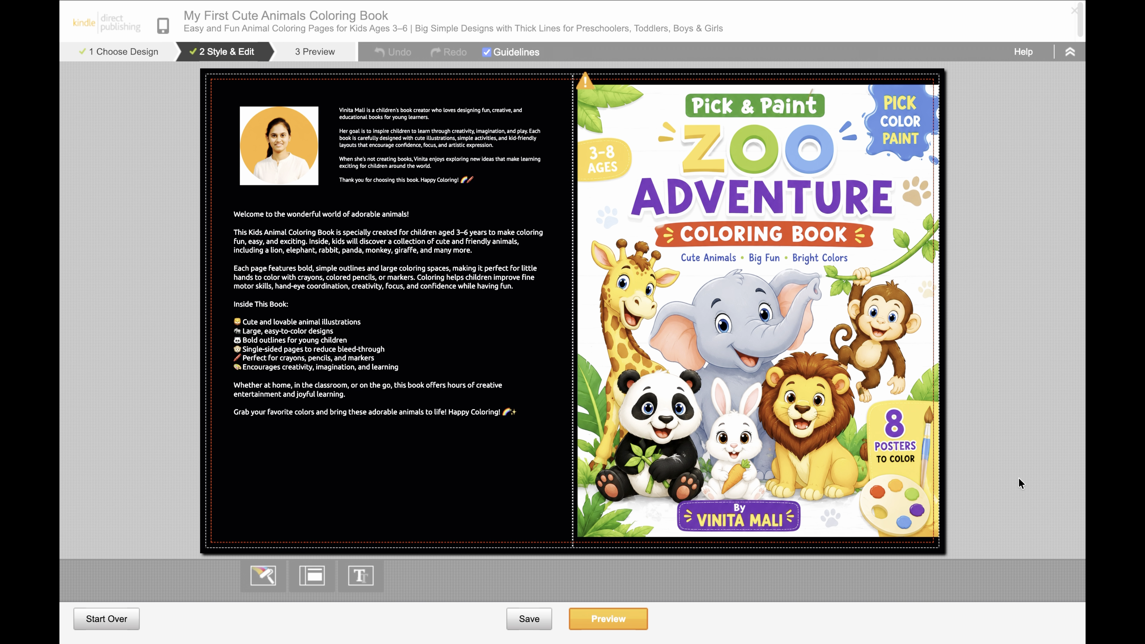
left_click(826, 448)
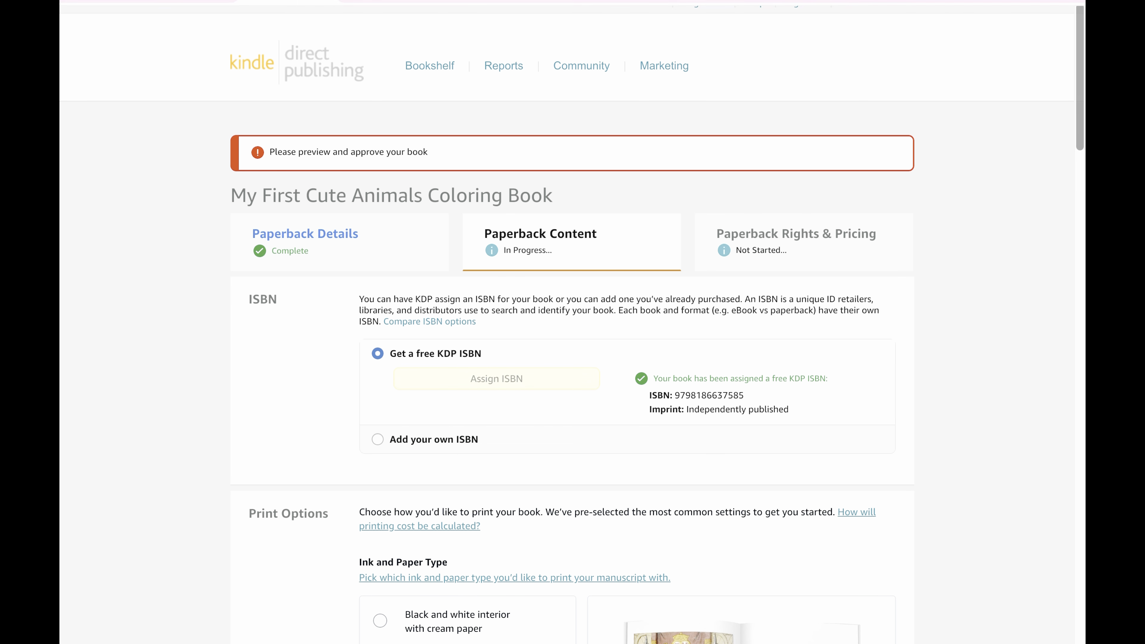
Switch to ChatGPT and look back through the conversation at the cover image and the About the Author text.
left_click(351, 19)
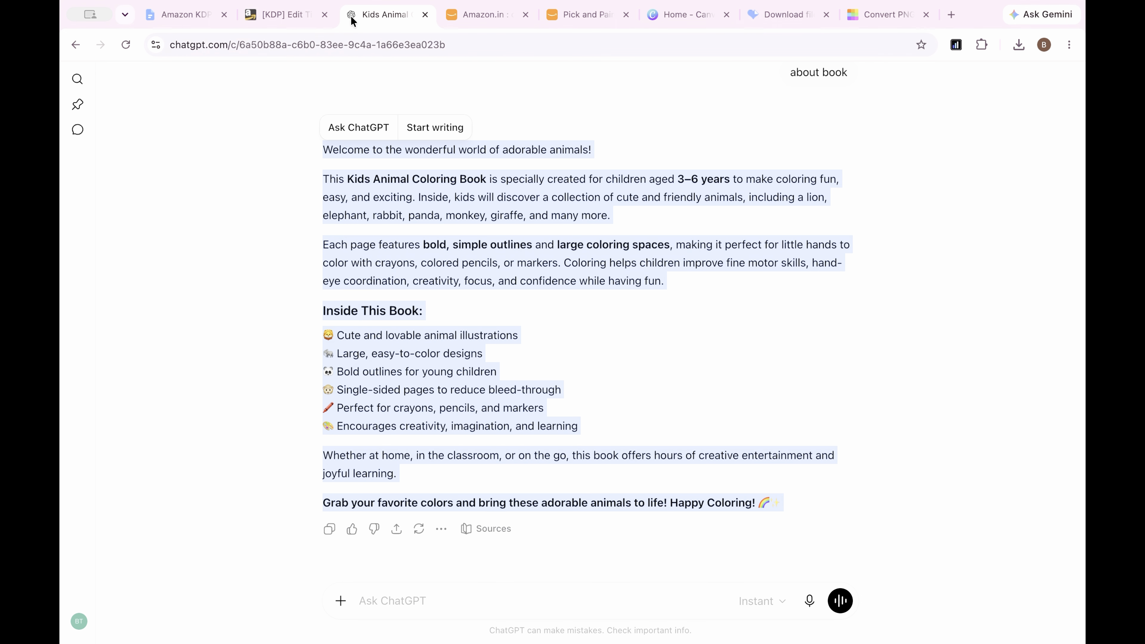
scroll(432, 223, "up", 10)
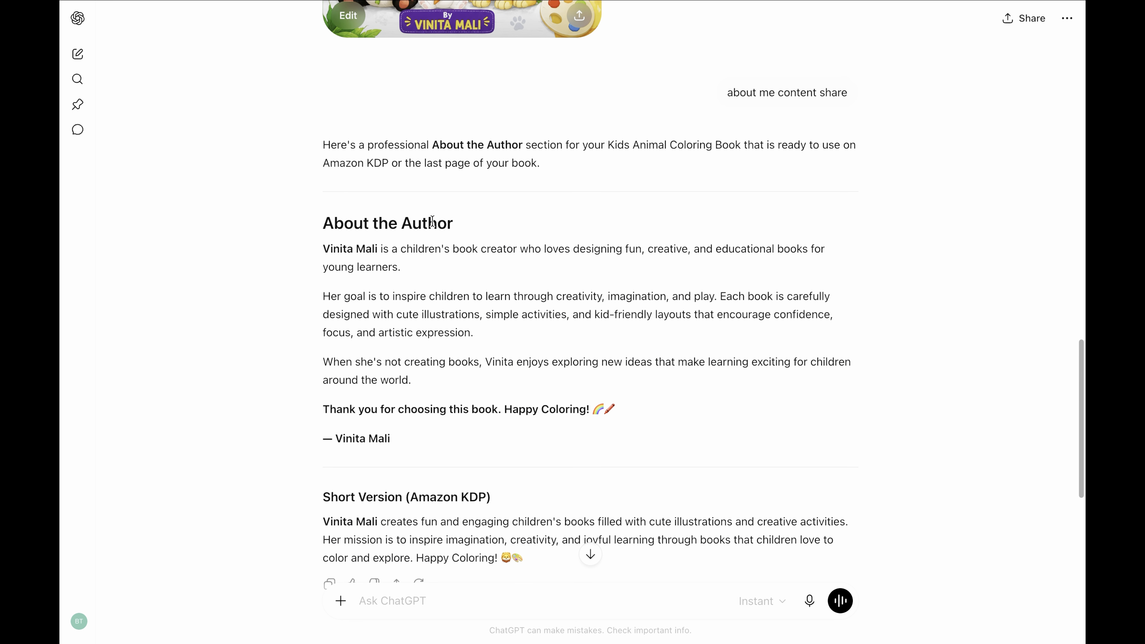
scroll(432, 221, "up", 20)
scroll(434, 226, "down", 15)
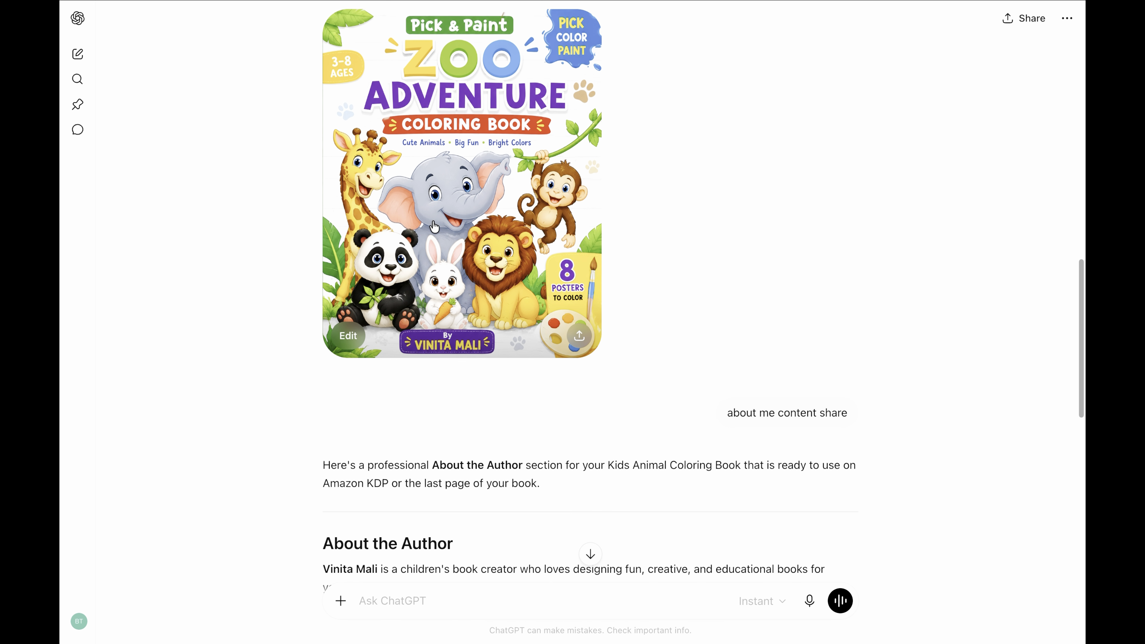
scroll(434, 226, "down", 2)
scroll(434, 226, "down", 6)
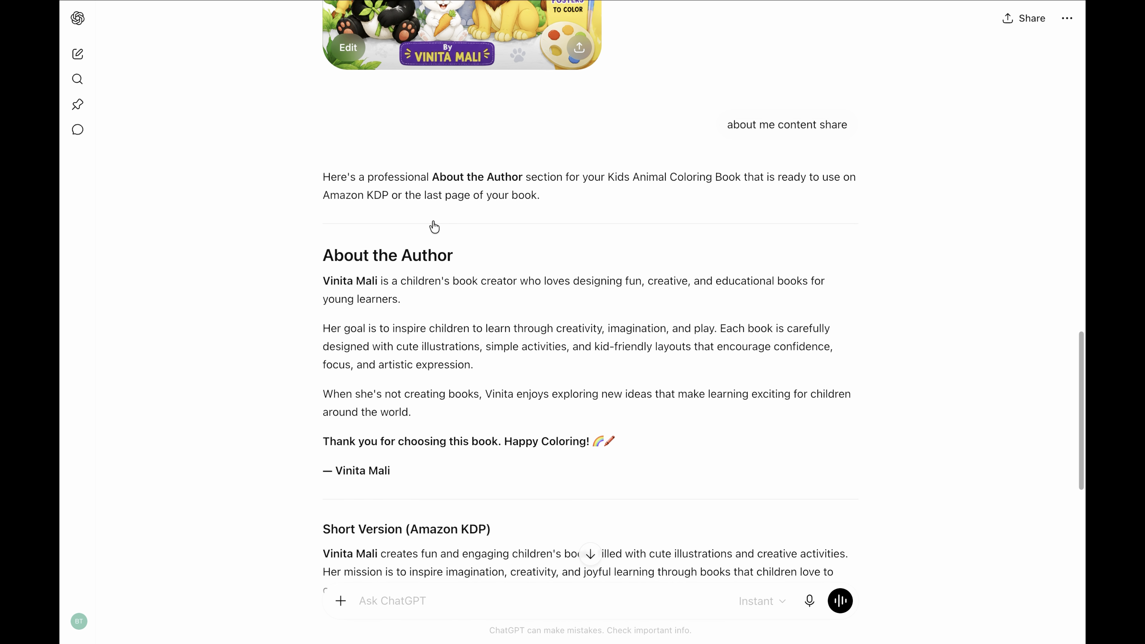